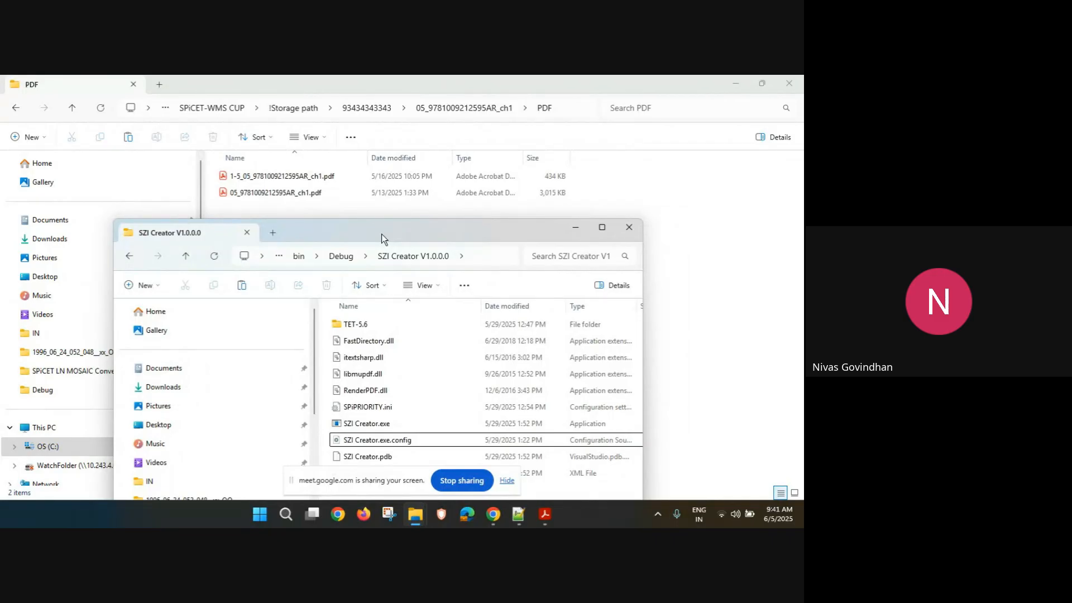
Maximize the SZI Creator V1.0.0.0 folder window, and view the full path of the PDF folder in its own window
double_click(380, 234)
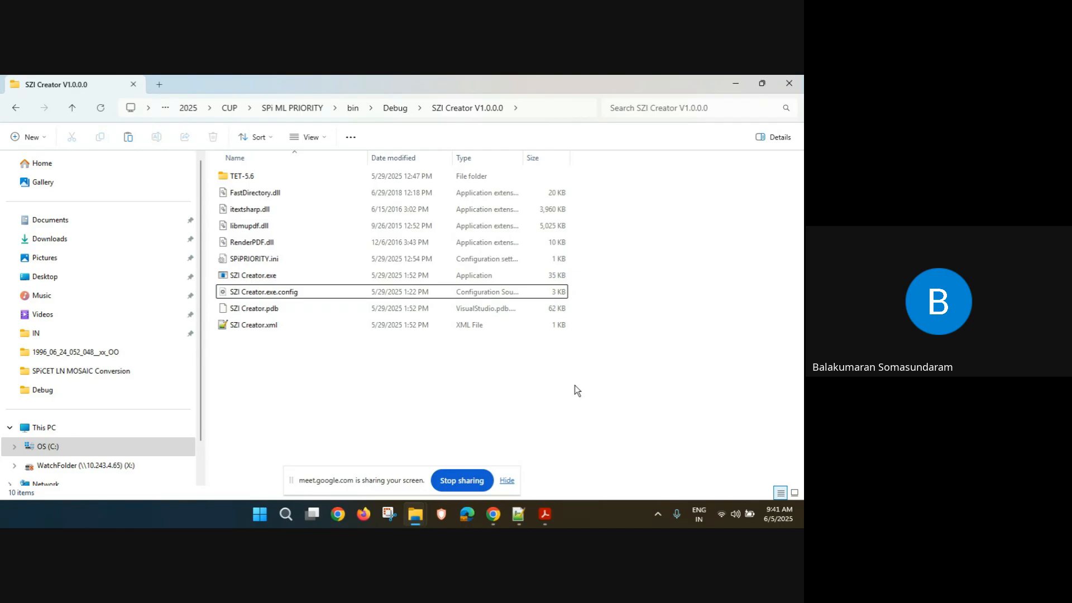
click(415, 514)
click(487, 451)
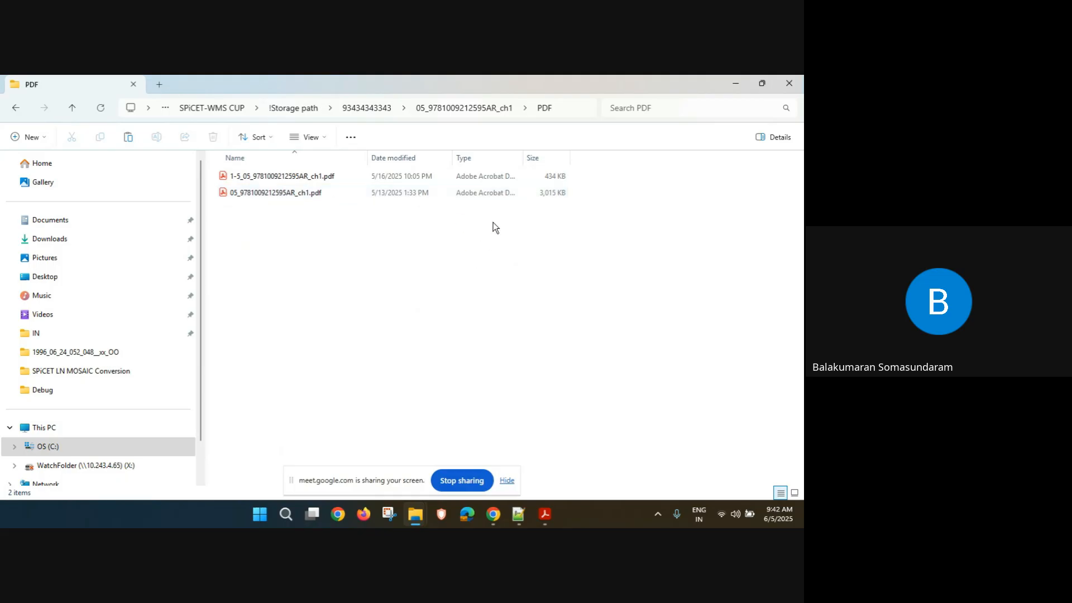
click(562, 106)
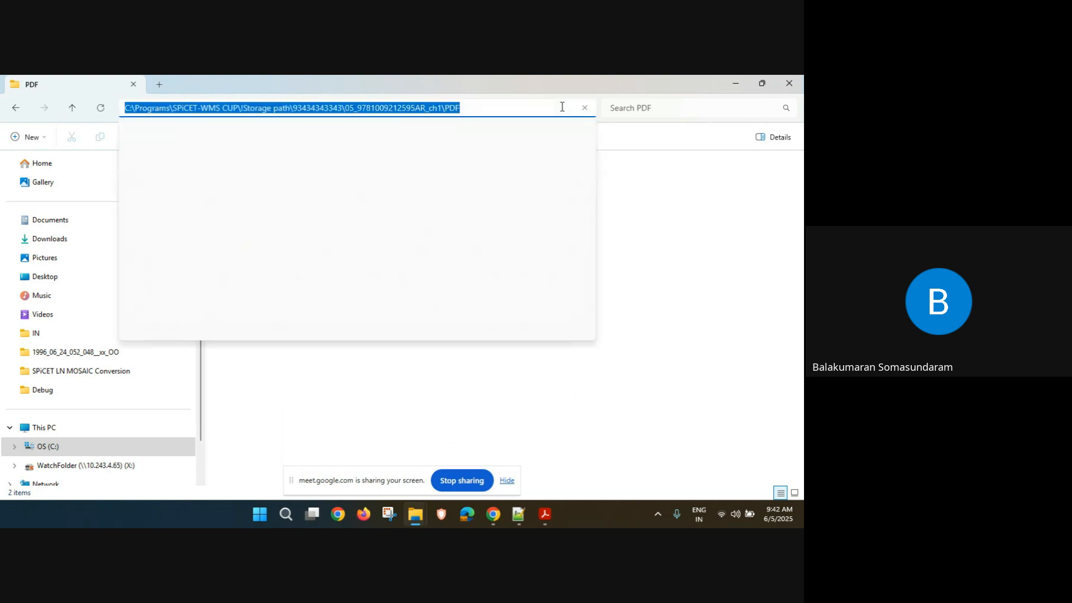
click(682, 236)
Return to the SZI Creator V1.0.0.0 folder and open a Command Prompt session
mouse_move(411, 511)
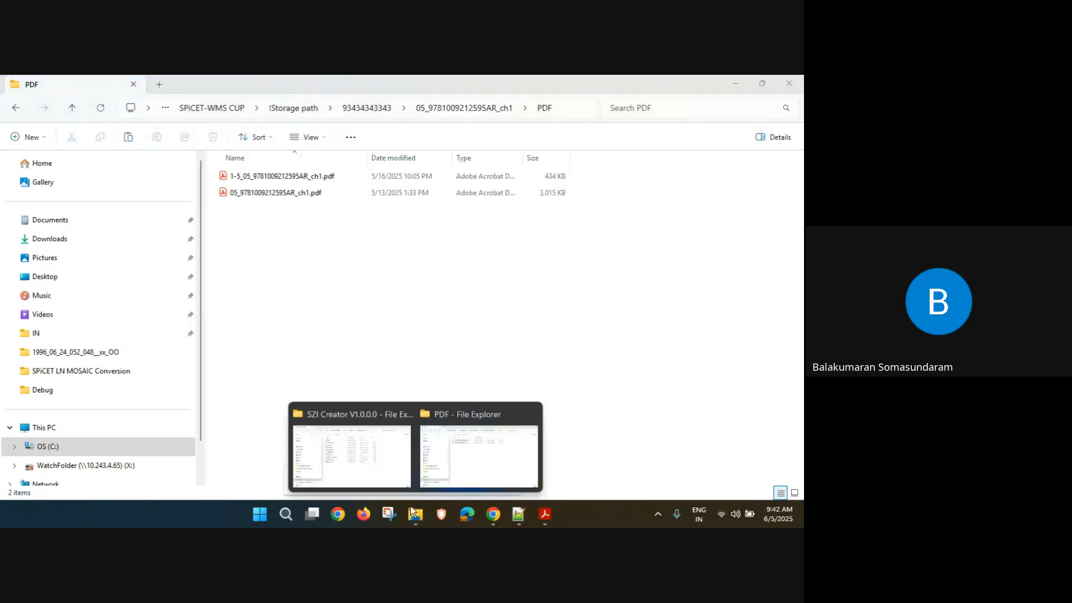
click(352, 453)
click(250, 278)
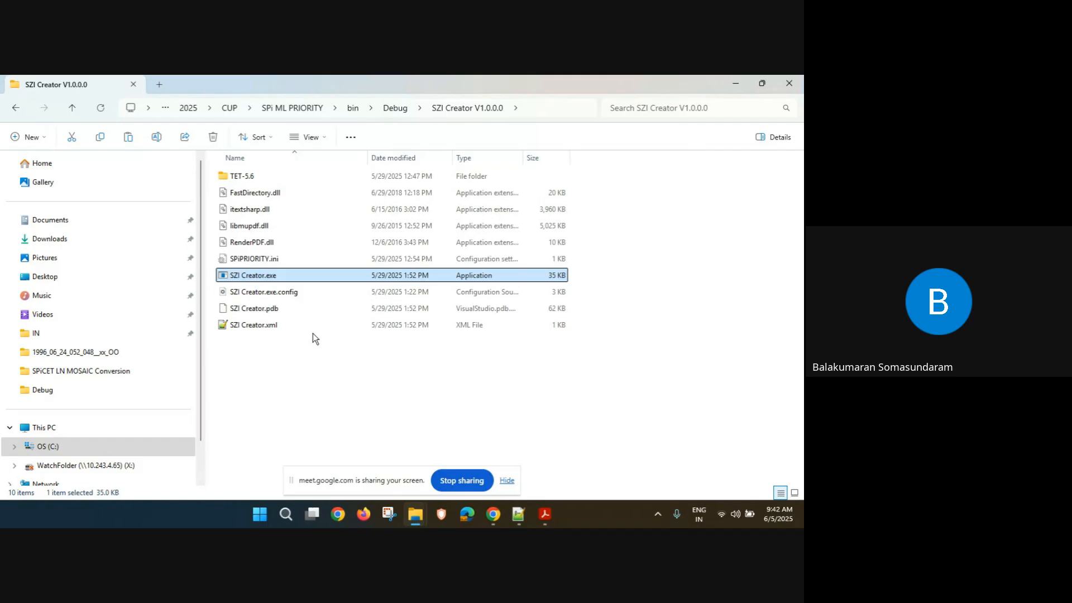
key(super+r)
key(Return)
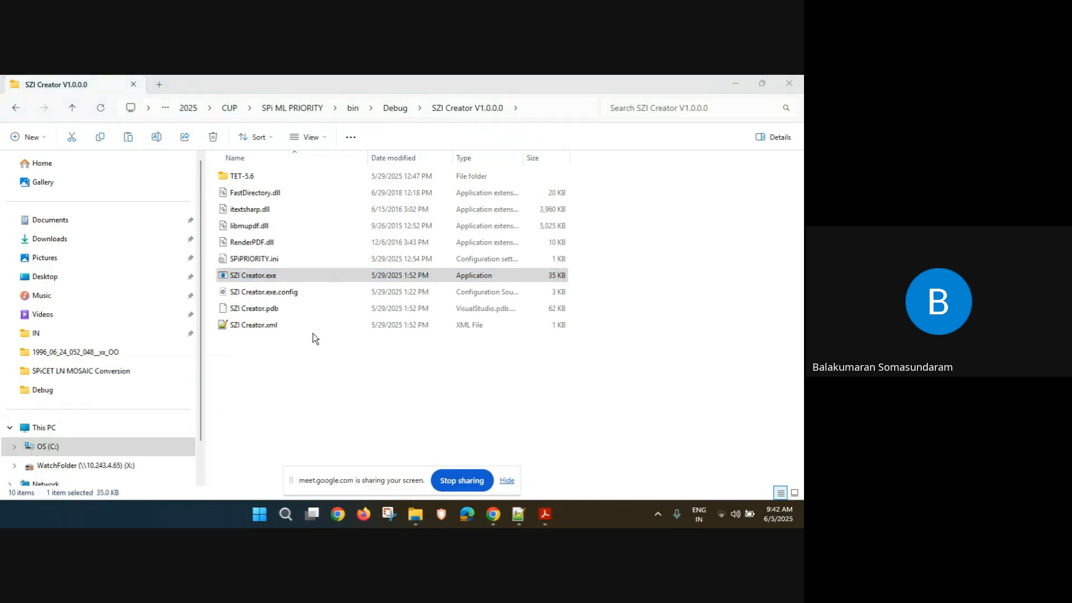
click(742, 305)
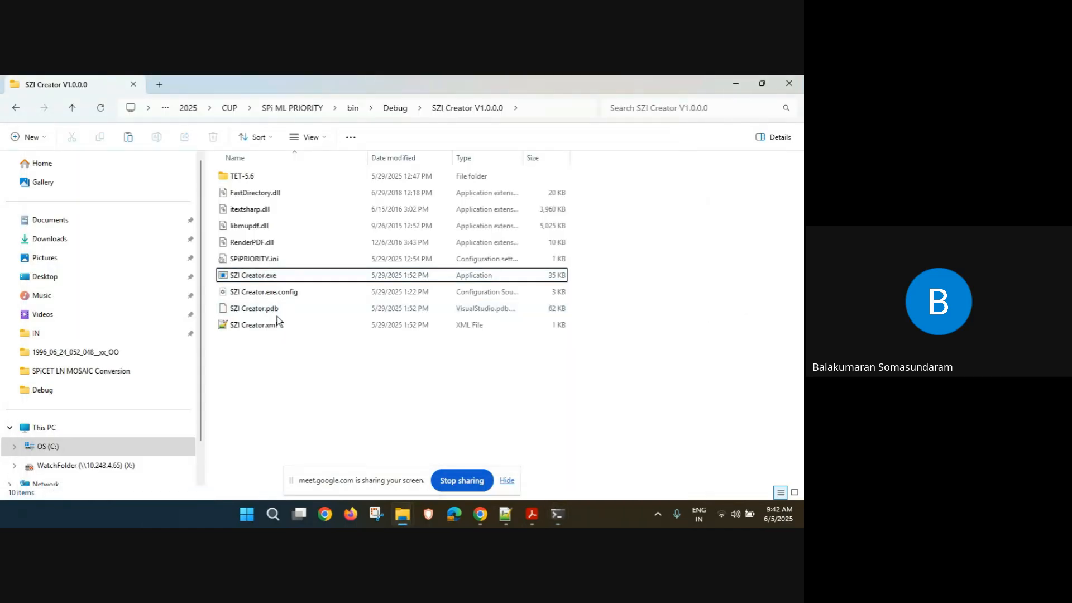
Copy the full path of SZI Creator.exe and insert it at the command prompt
click(254, 278)
right_click(258, 279)
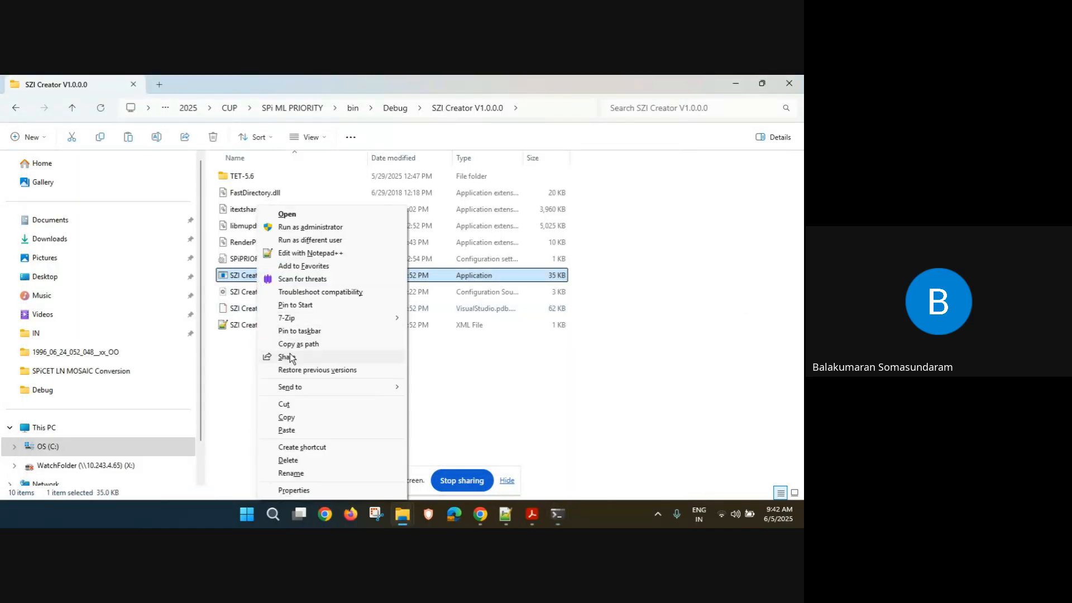
click(299, 344)
click(558, 520)
key(ctrl+v)
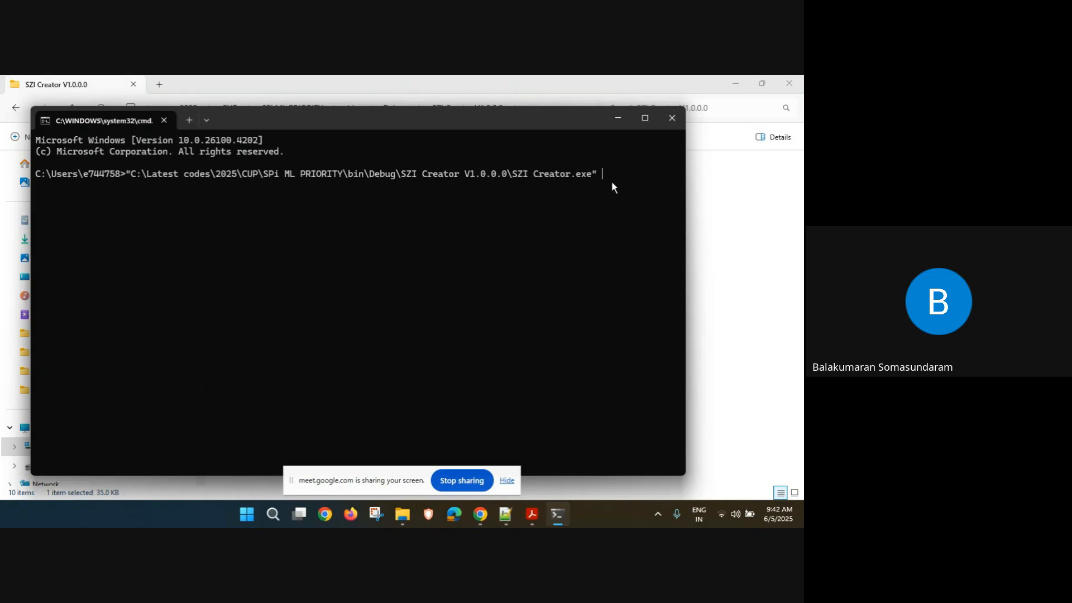
click(617, 119)
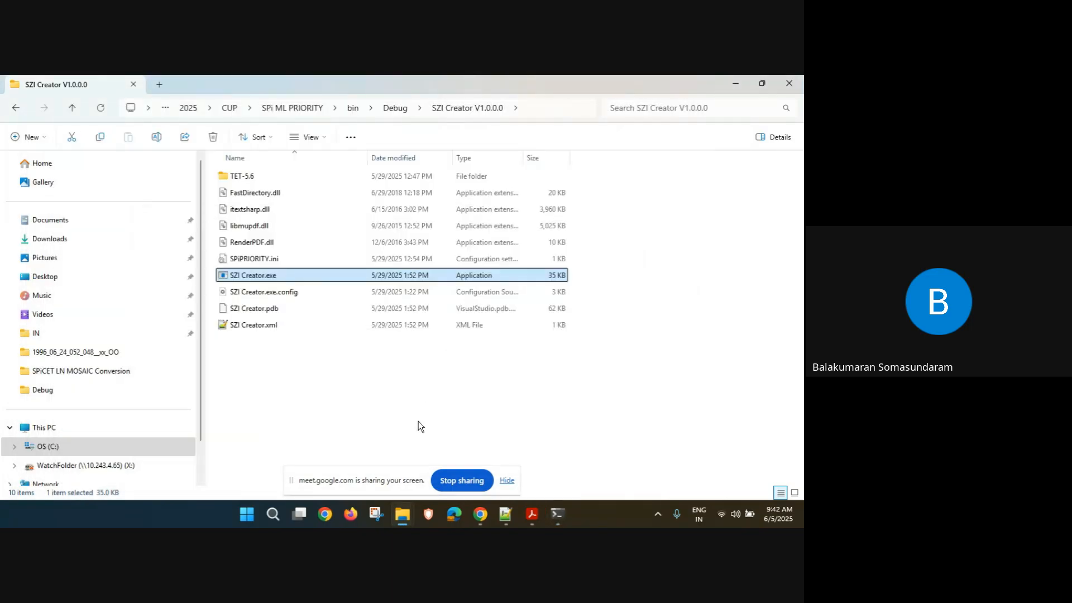
mouse_move(402, 514)
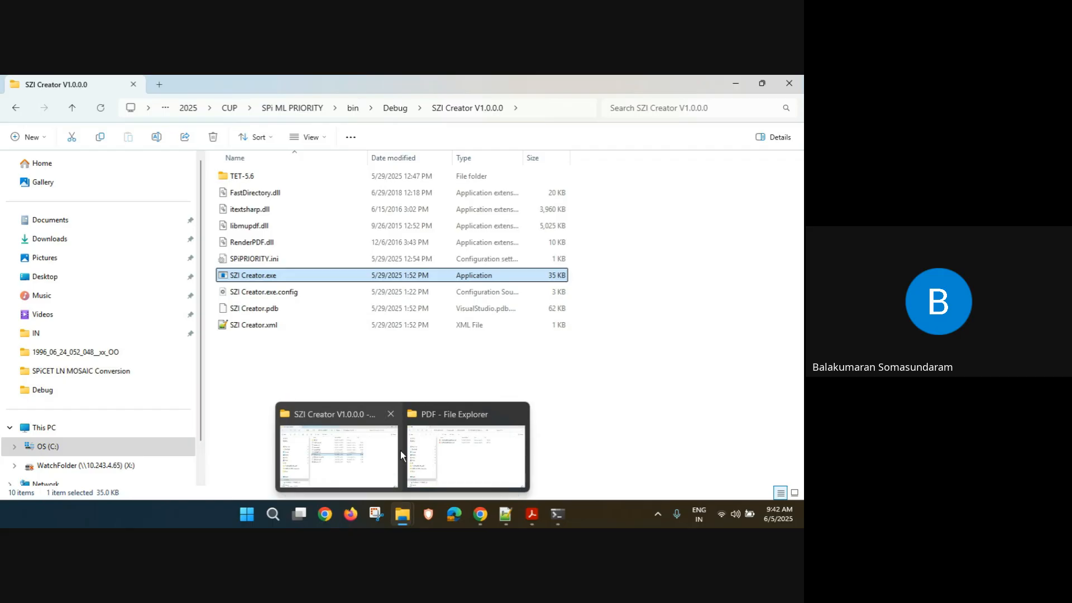
click(420, 449)
click(568, 109)
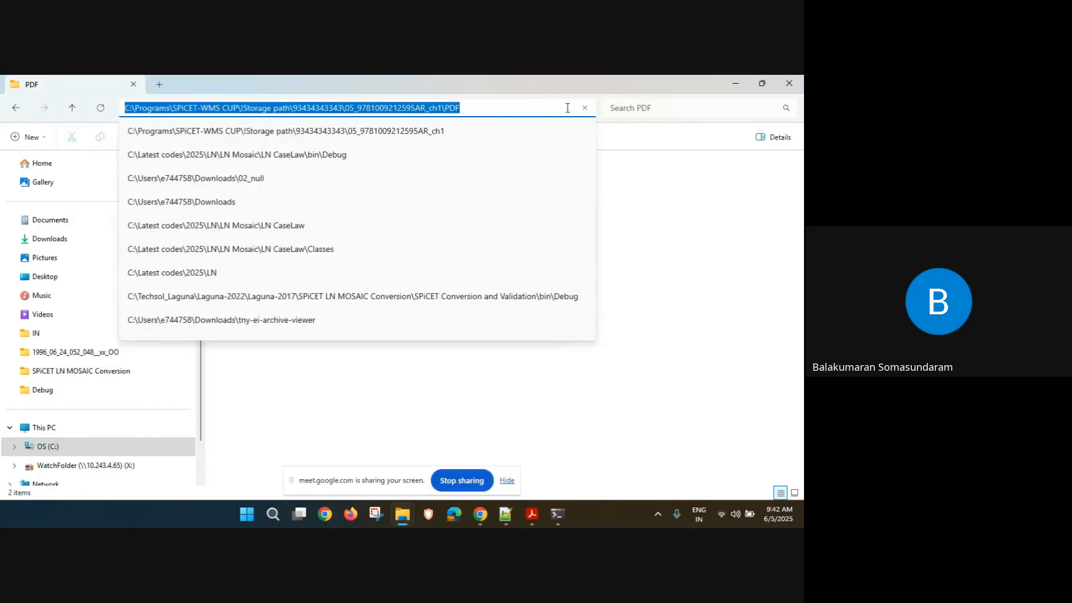
click(399, 304)
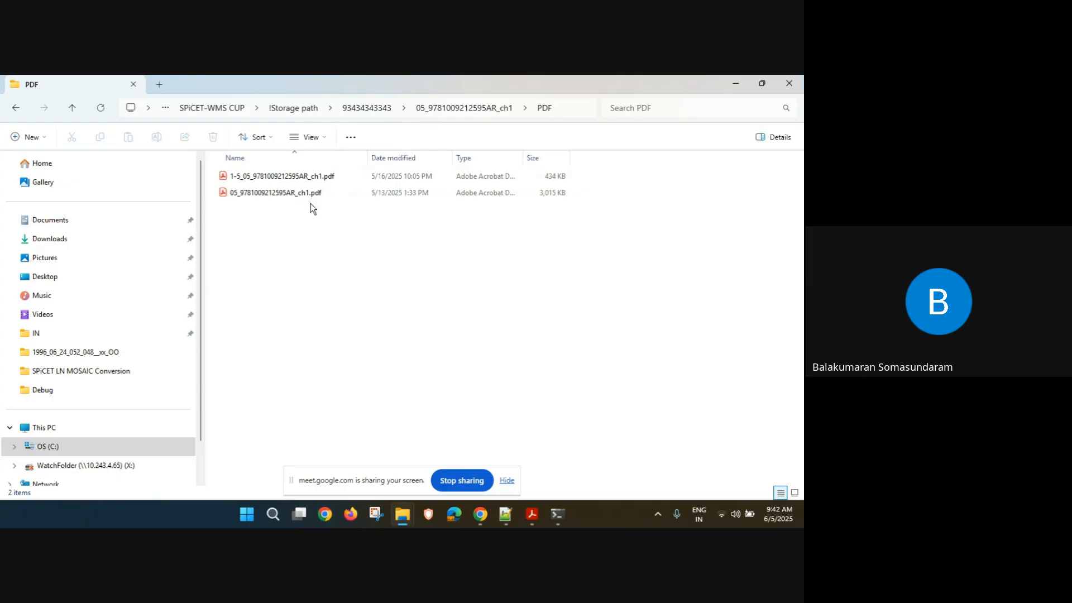
click(562, 105)
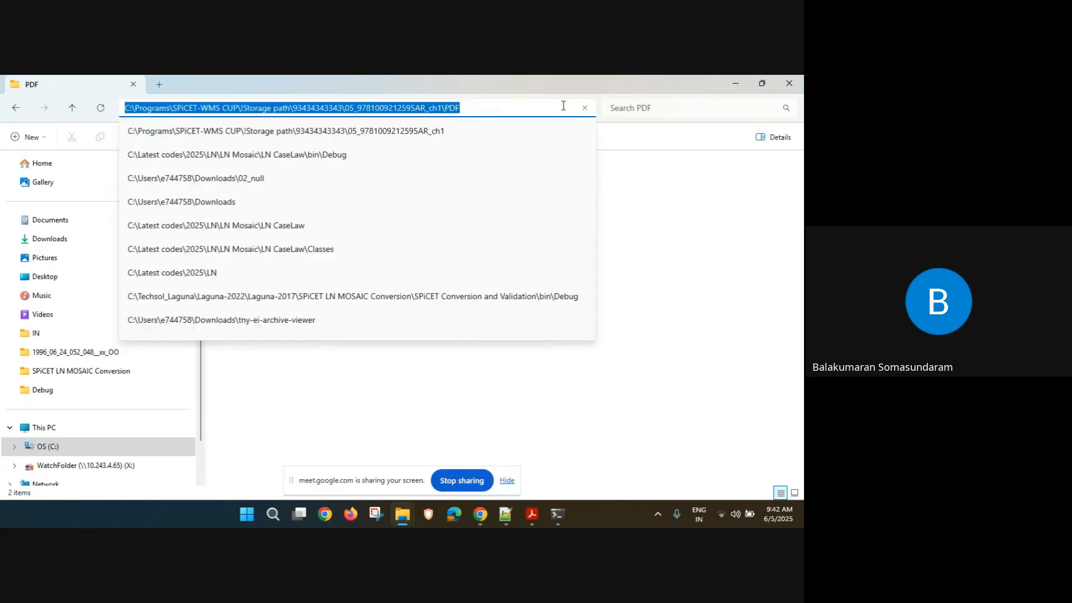
click(564, 521)
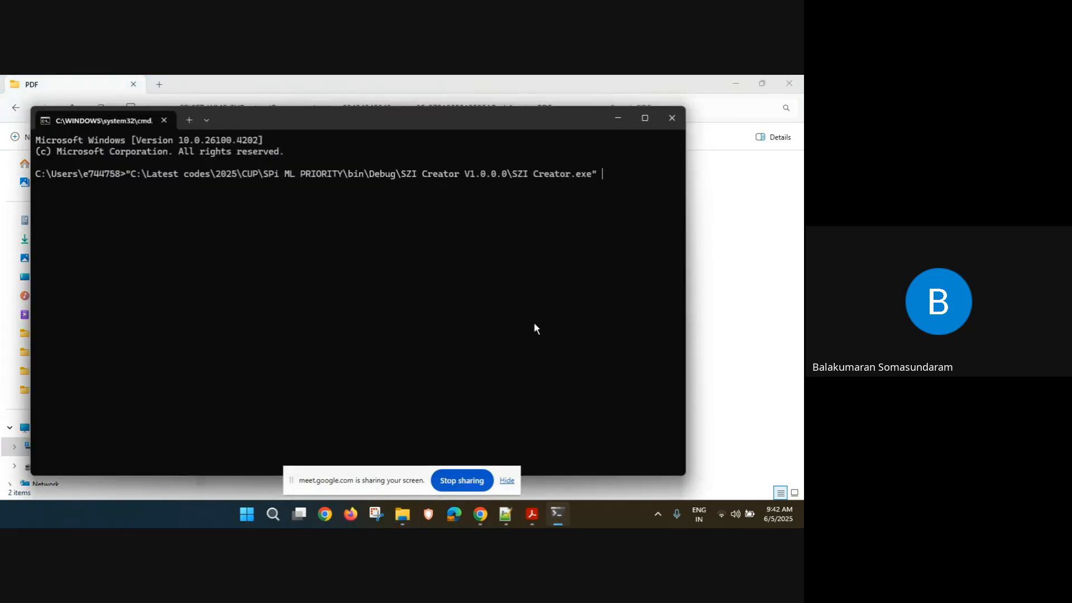
text(")
key(ctrl+v)
text(")
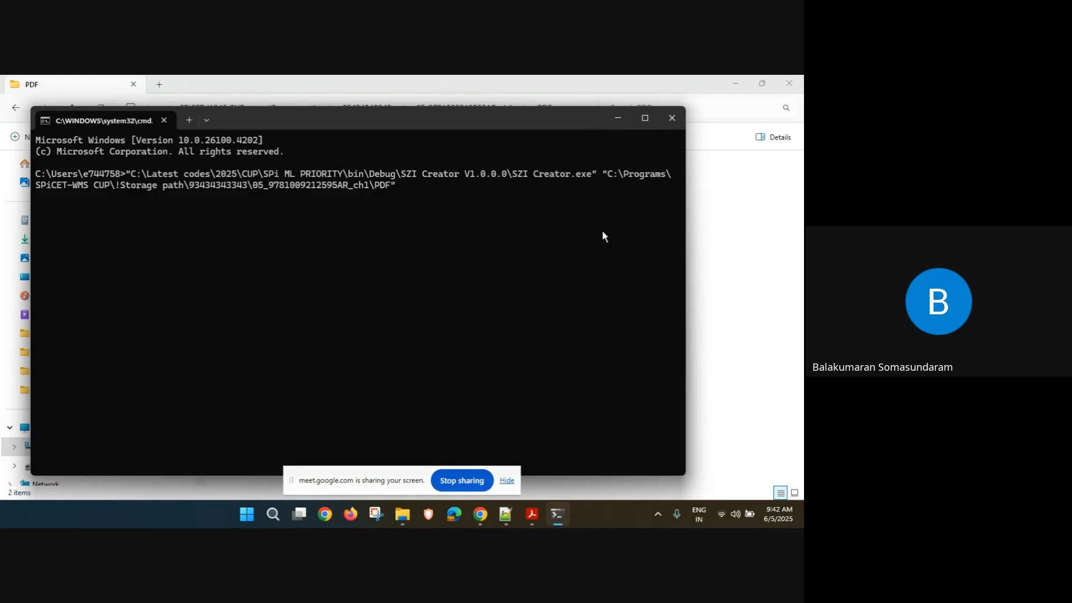
key(Return)
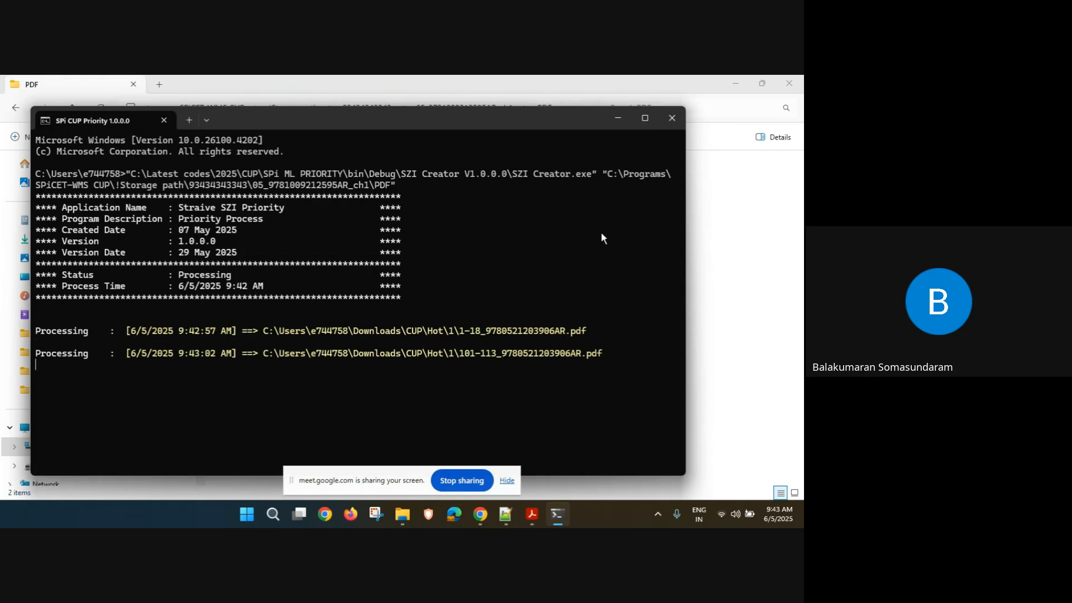
Check the PDF folder's path again and return to the console to review the files being processed
click(621, 119)
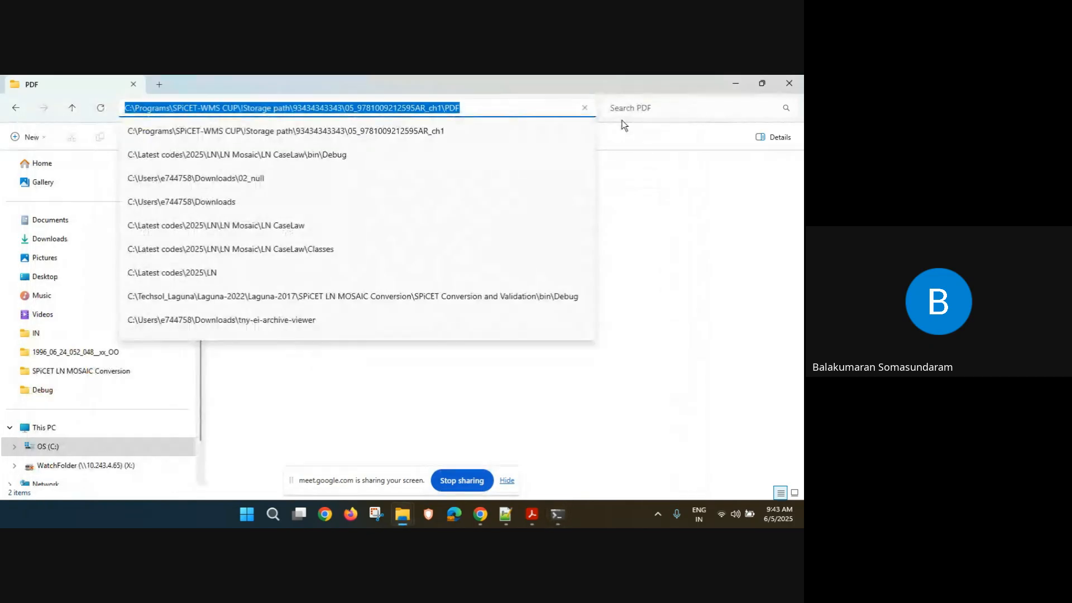
click(528, 467)
click(575, 108)
key(Escape)
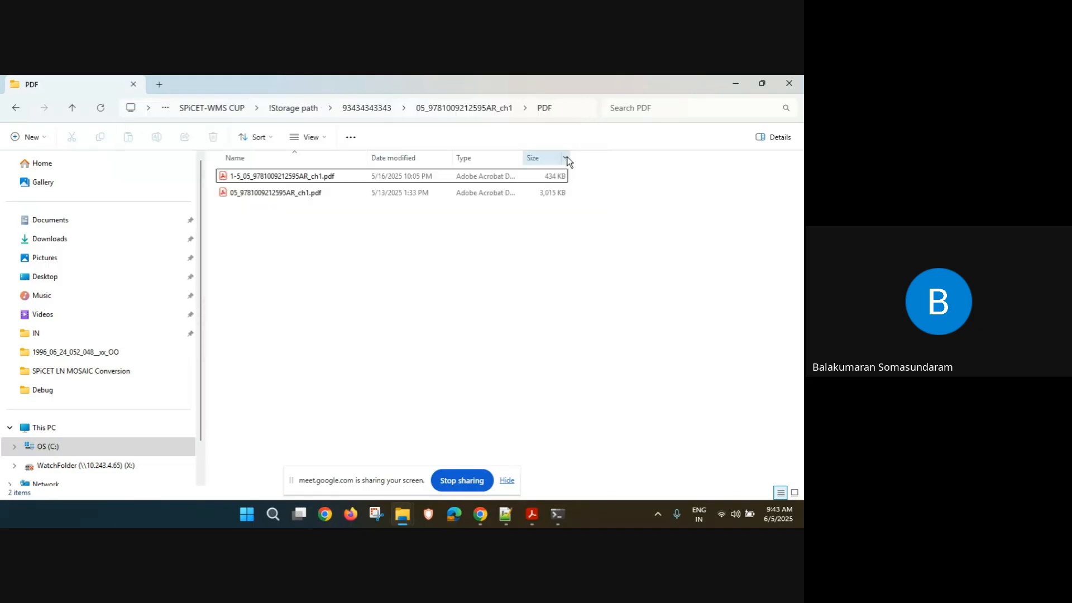
click(557, 515)
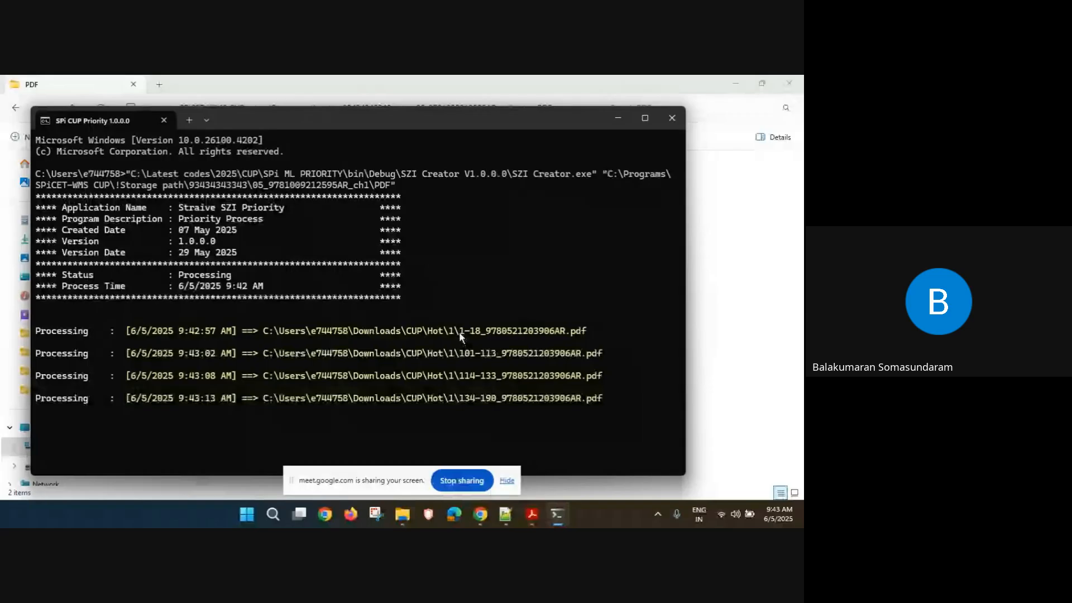
Try to open the Downloads\CUP\Hot\1\1 folder through Run, and close the SZI processing console
key(super+r)
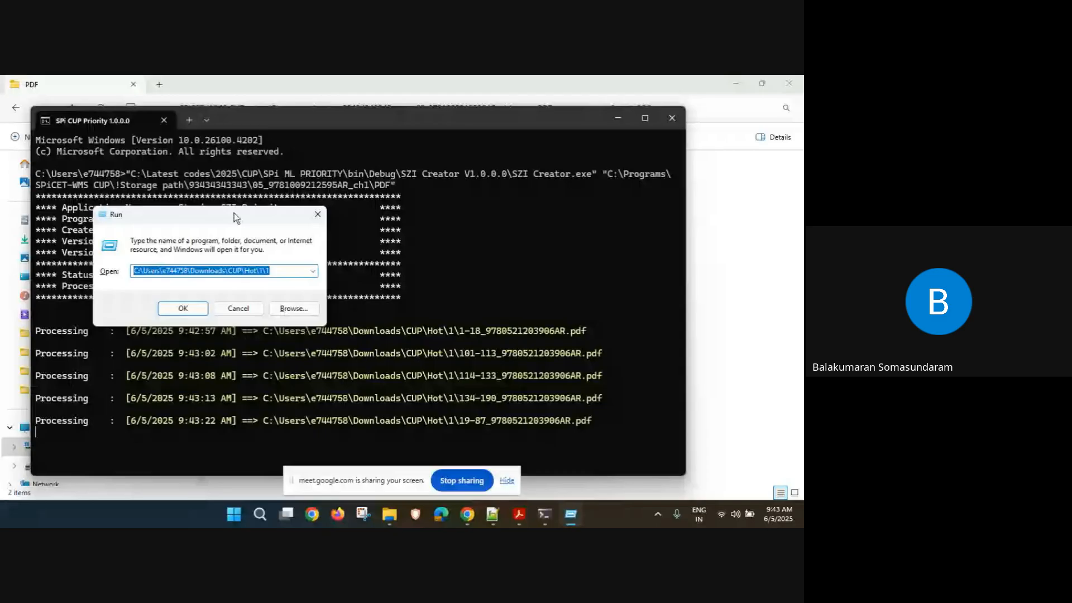
key(Escape)
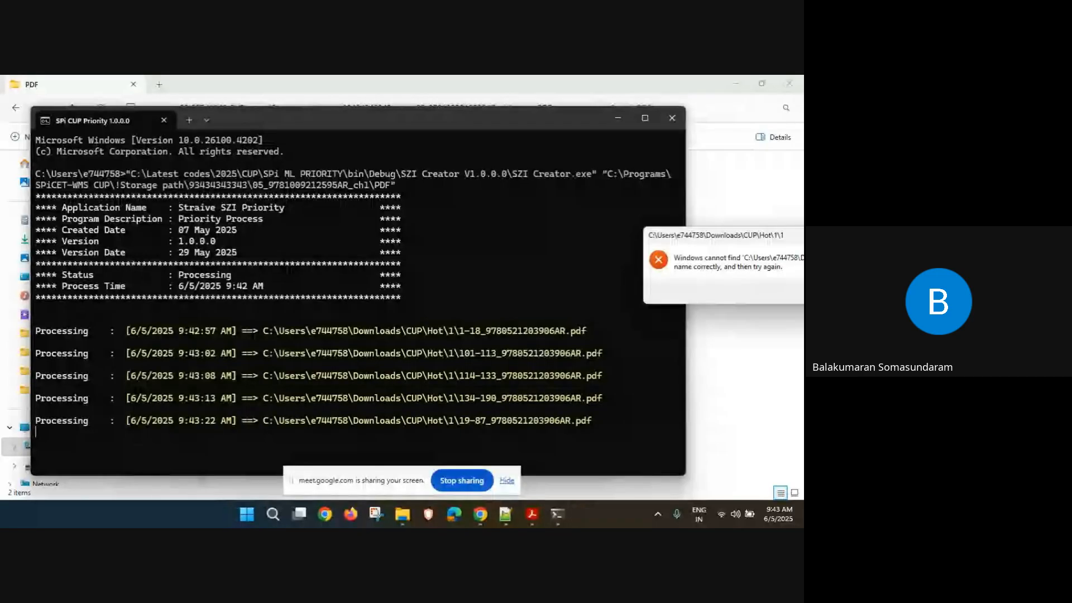
click(758, 297)
click(683, 119)
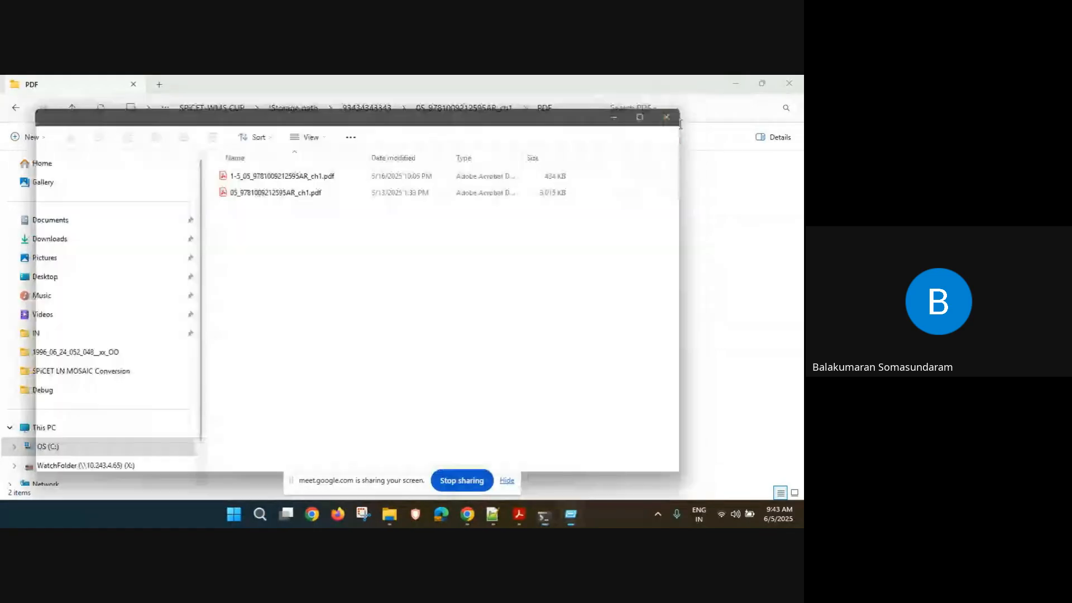
Open SPiPRIORITY.ini from the SZI Creator V1.0.0.0 folder in Notepad++
click(733, 86)
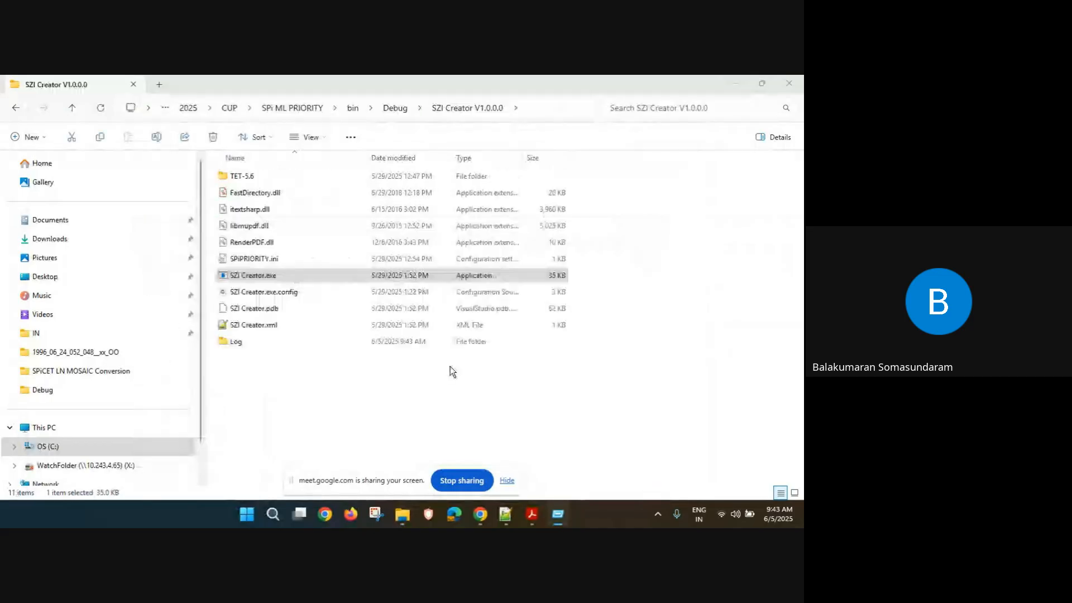
click(254, 259)
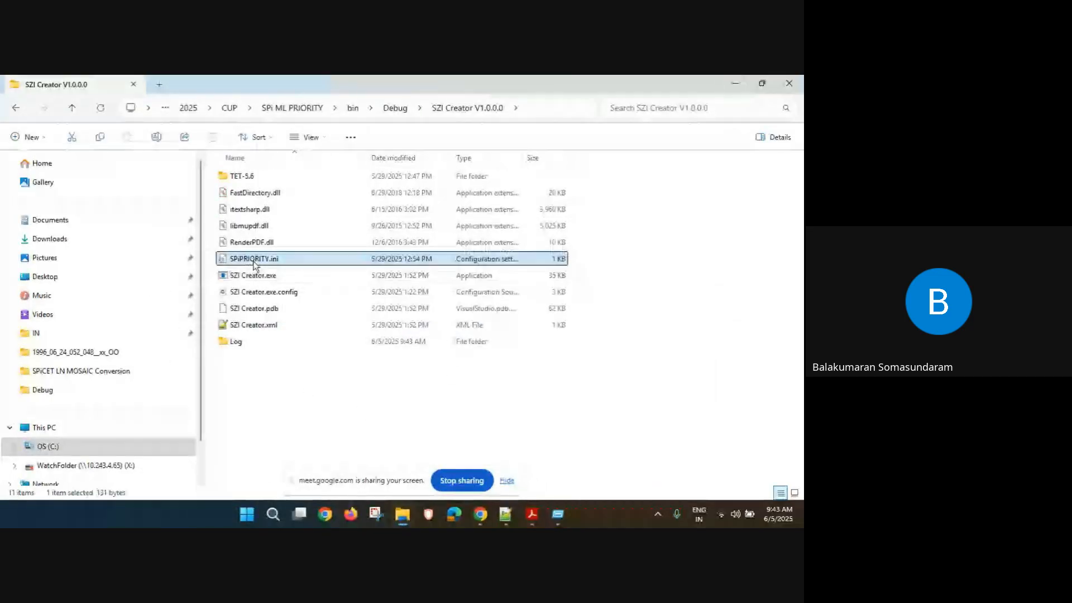
right_click(255, 262)
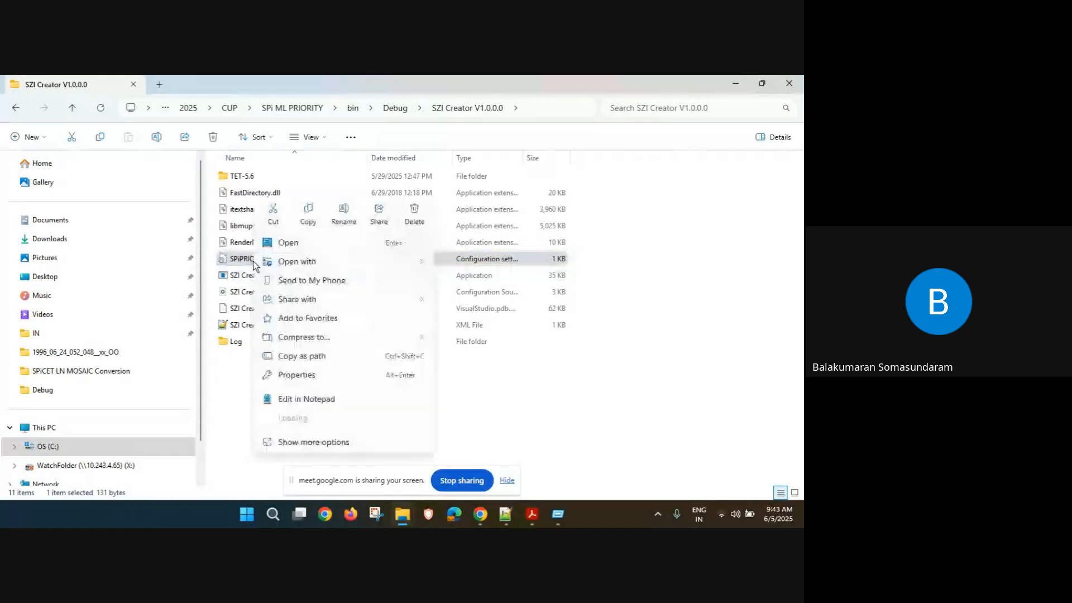
key(Escape)
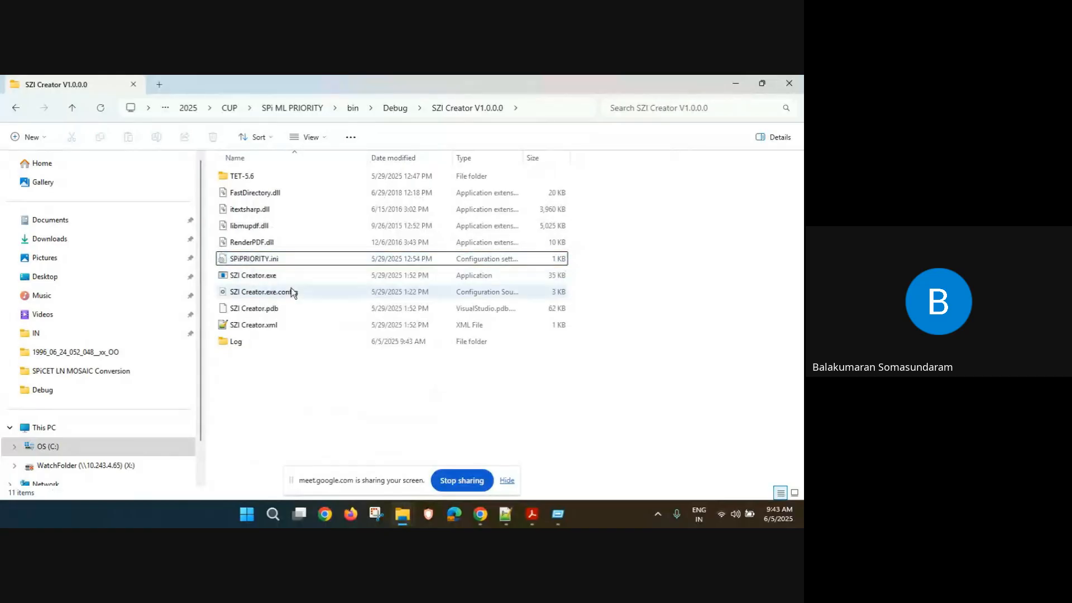
click(266, 261)
right_click(265, 260)
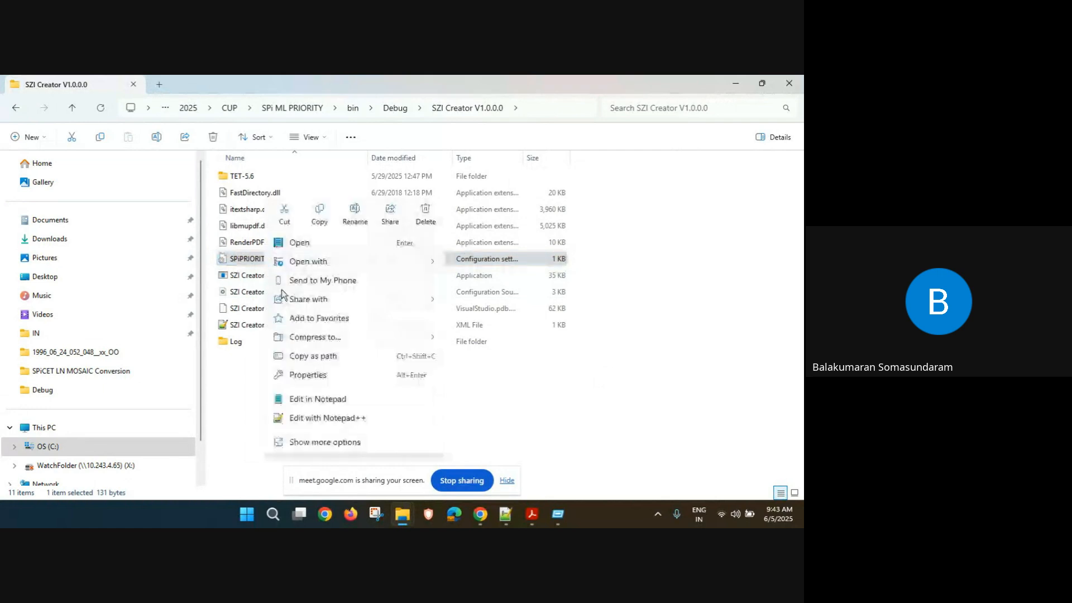
click(333, 423)
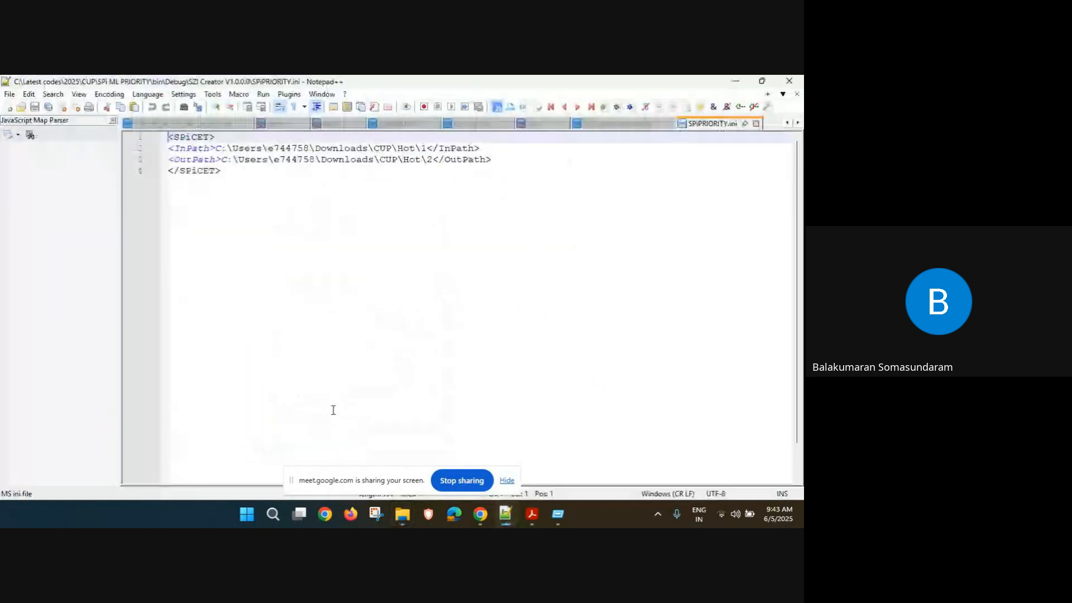
Examine the InPath and OutPath folder settings in SPiPRIORITY.ini
click(408, 182)
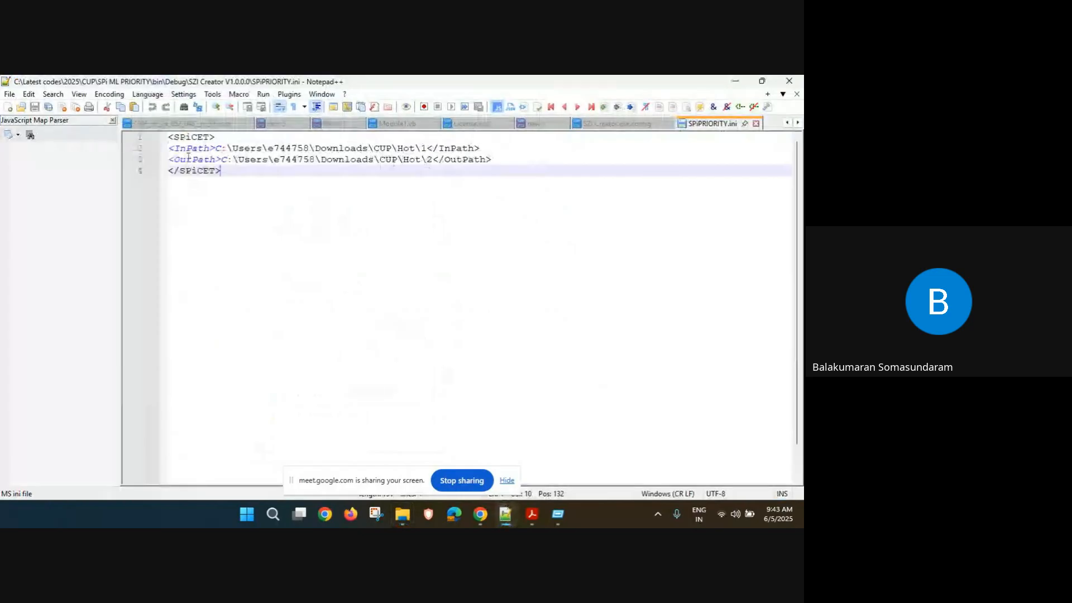
click(192, 149)
click(192, 159)
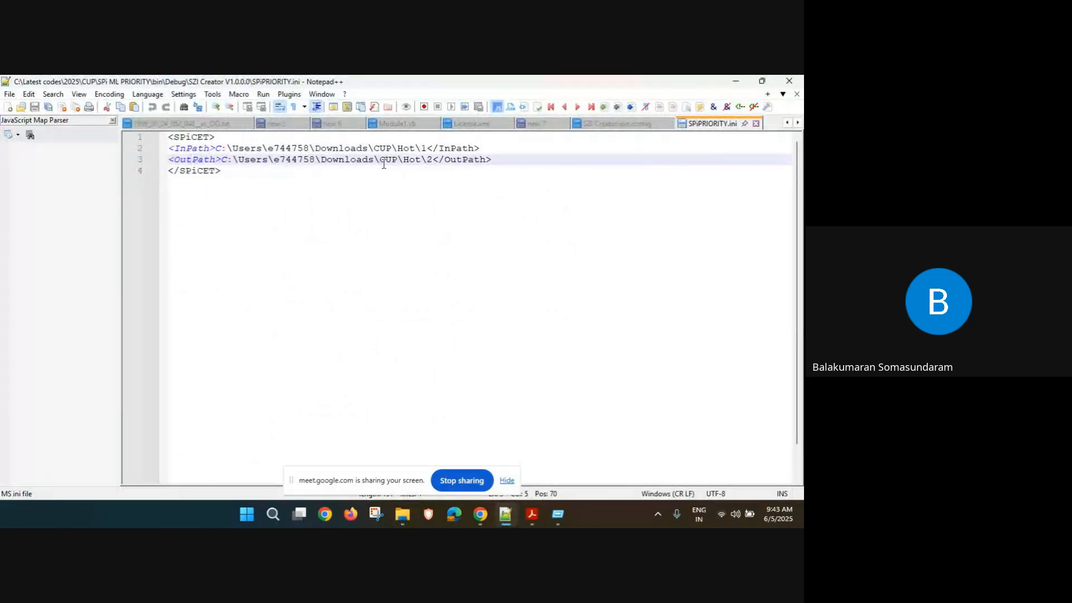
drag(427, 150, 216, 149)
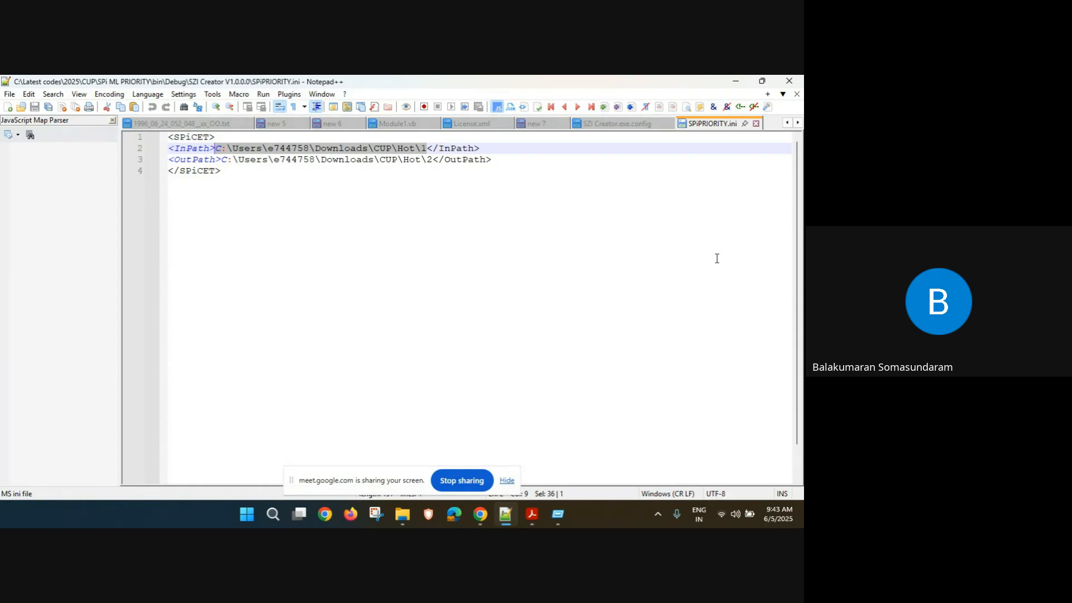
click(434, 159)
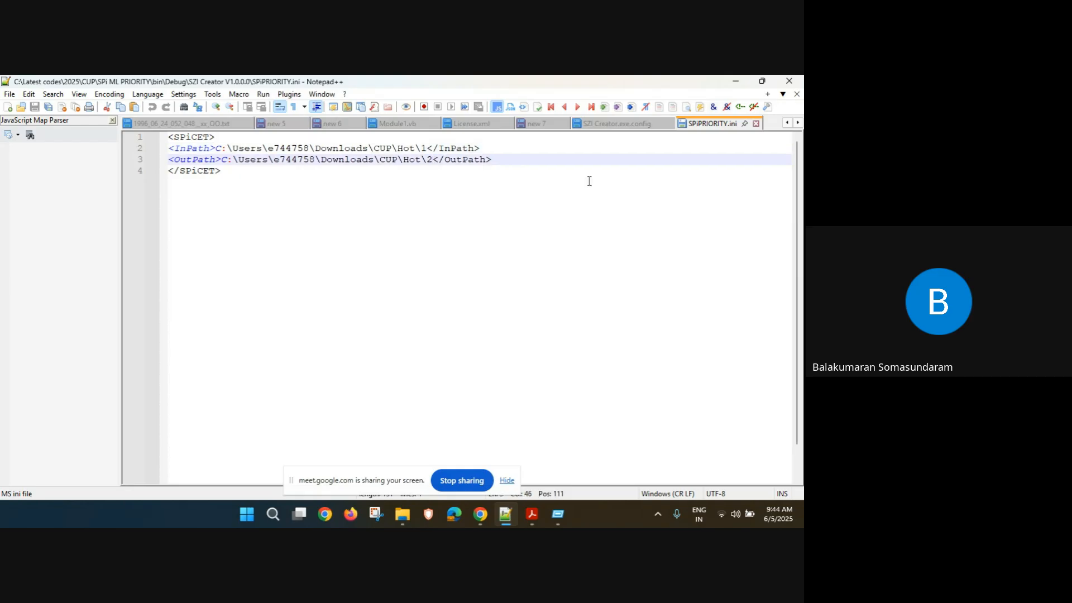
Open the user profile folder by running "." from the Run dialog
key(super+r)
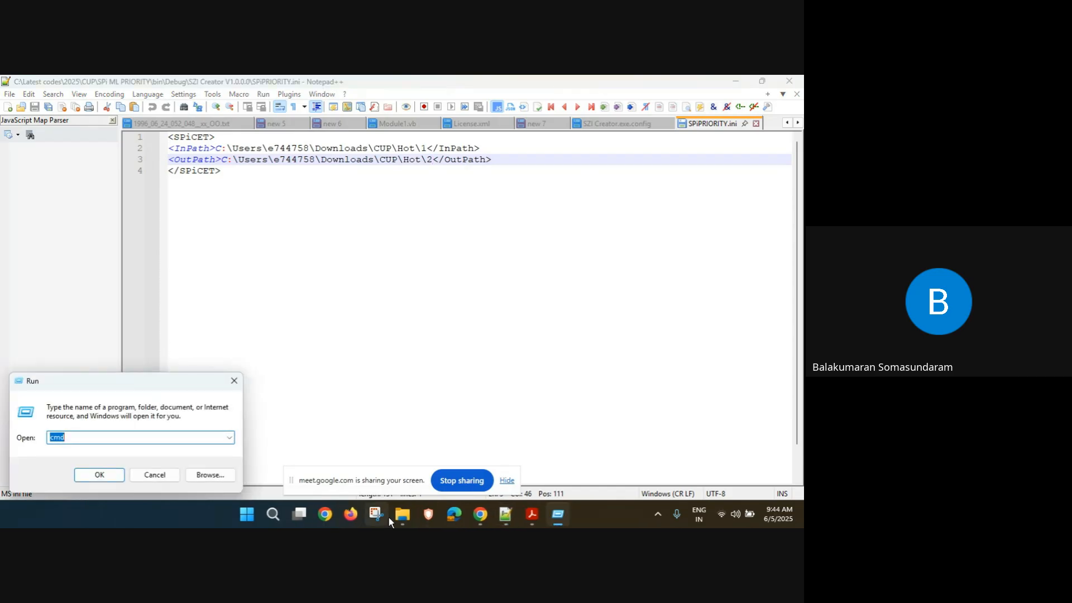
text(.)
key(Return)
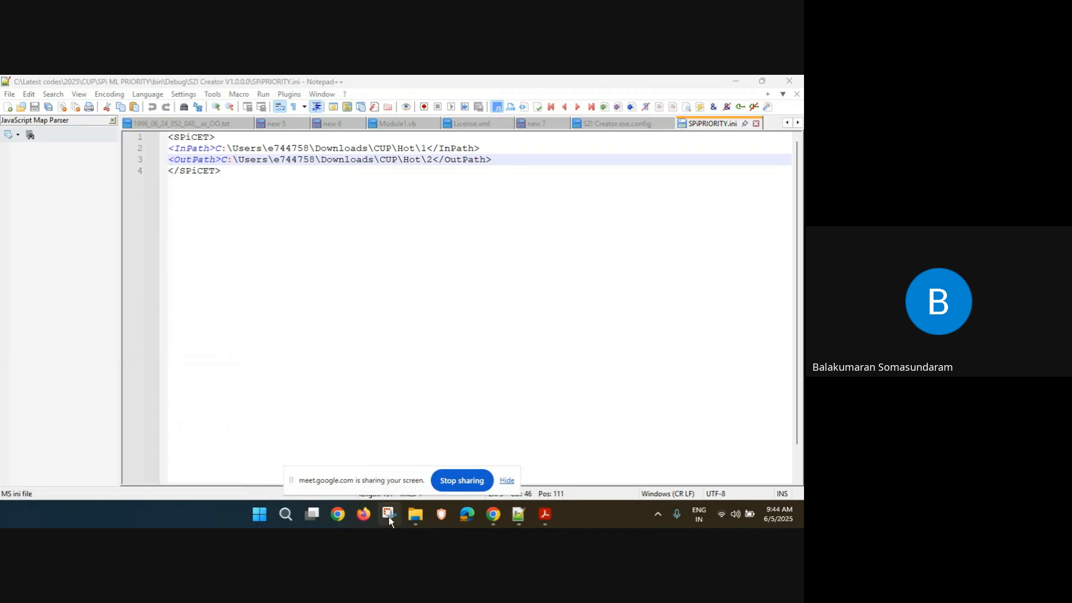
Open the input folder Downloads\CUP\Hot\1 in File Explorer to view its PDF files
drag(398, 76, 625, 182)
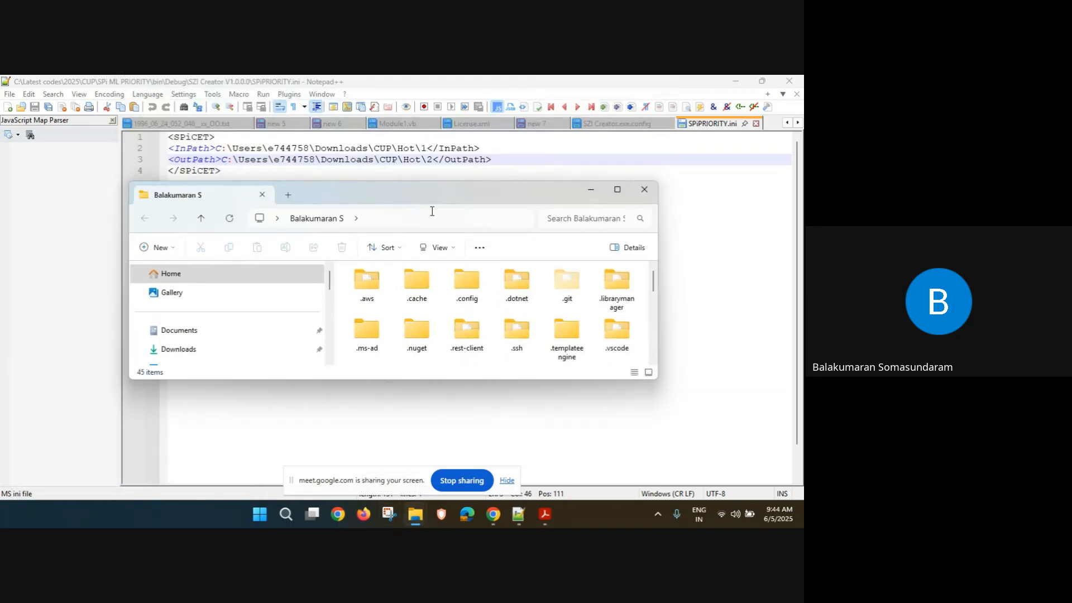
drag(444, 194, 803, 189)
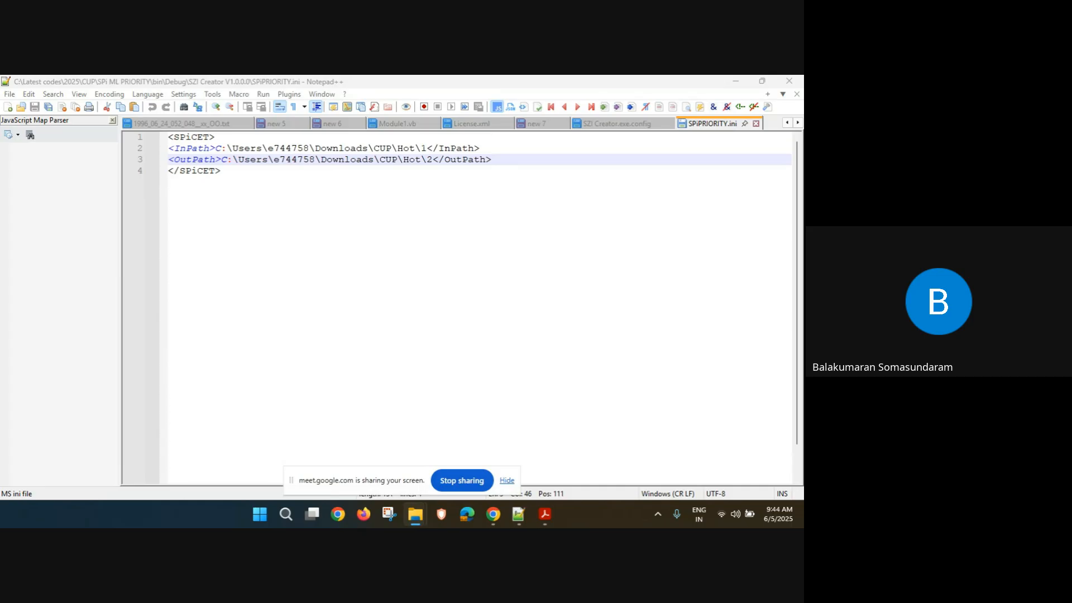
drag(380, 92, 363, 157)
double_click(363, 157)
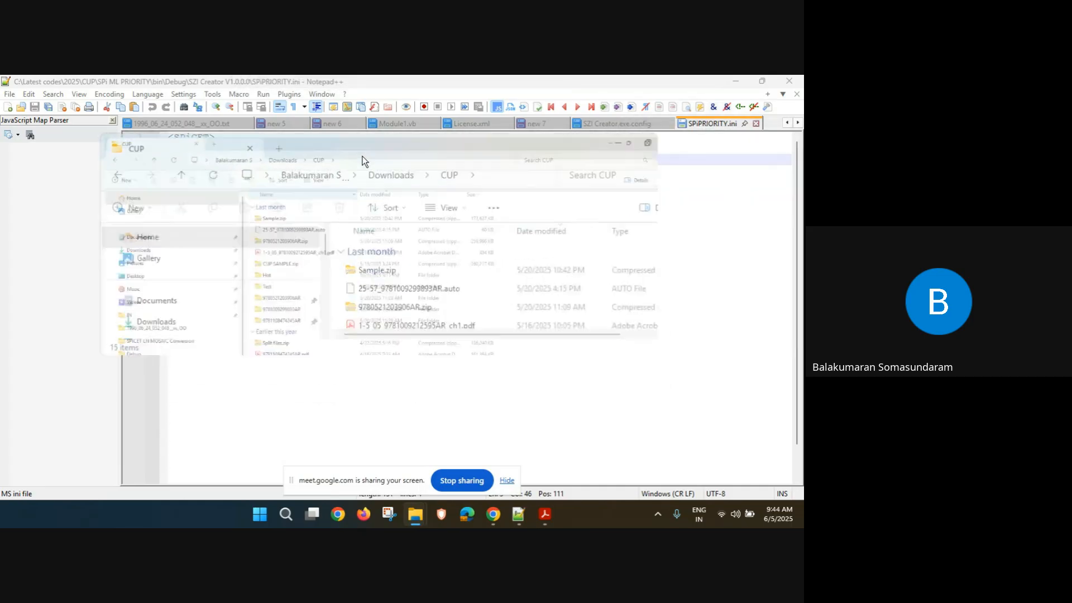
double_click(240, 280)
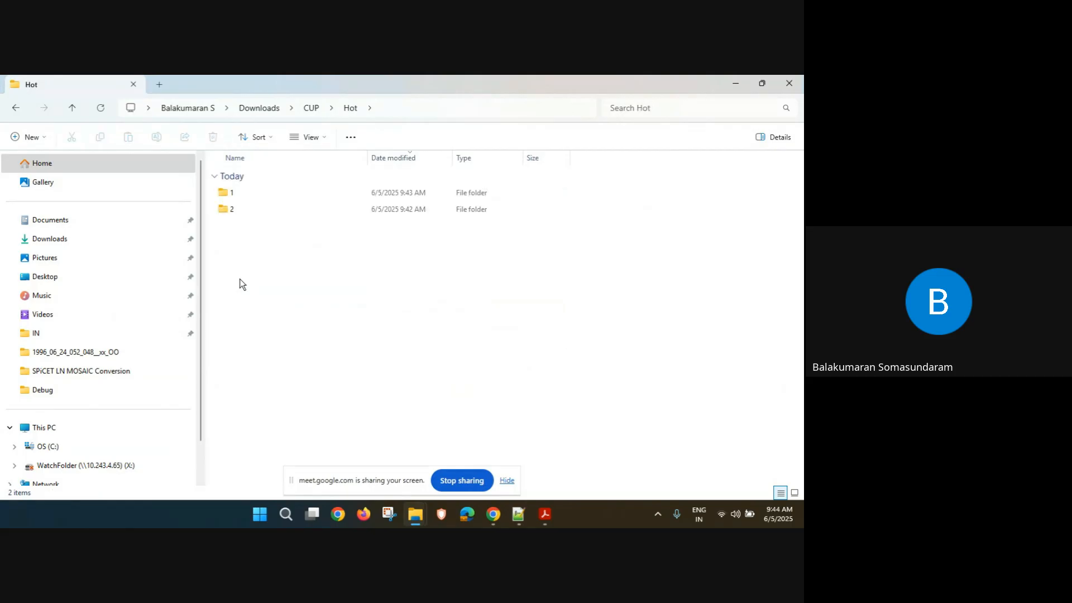
double_click(235, 194)
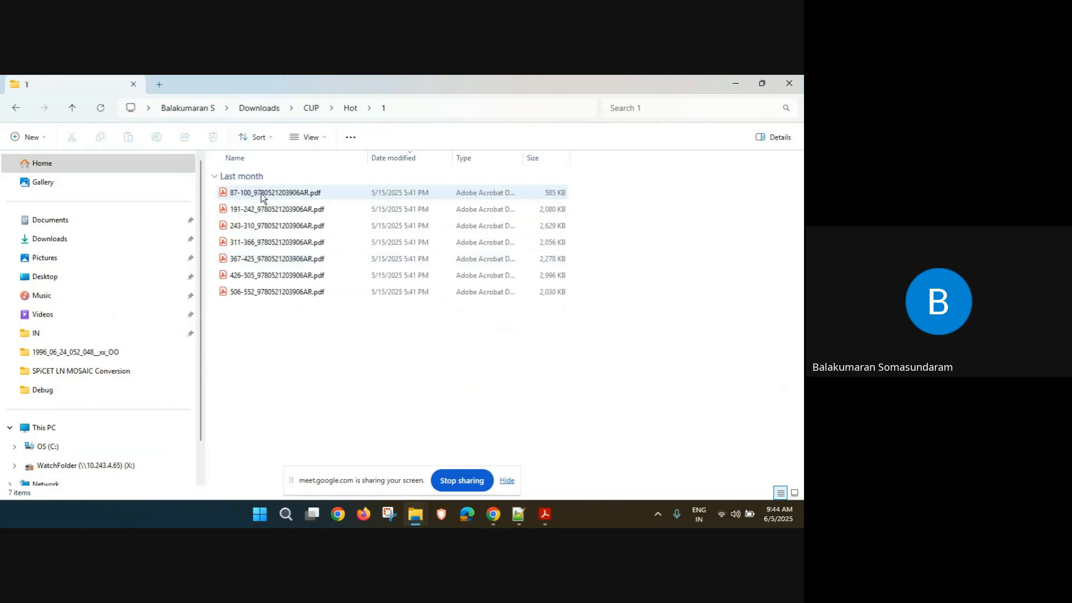
Examine the SZI, log and PDF files in the output folder CUP\Hot\2, and minimize its window
click(352, 108)
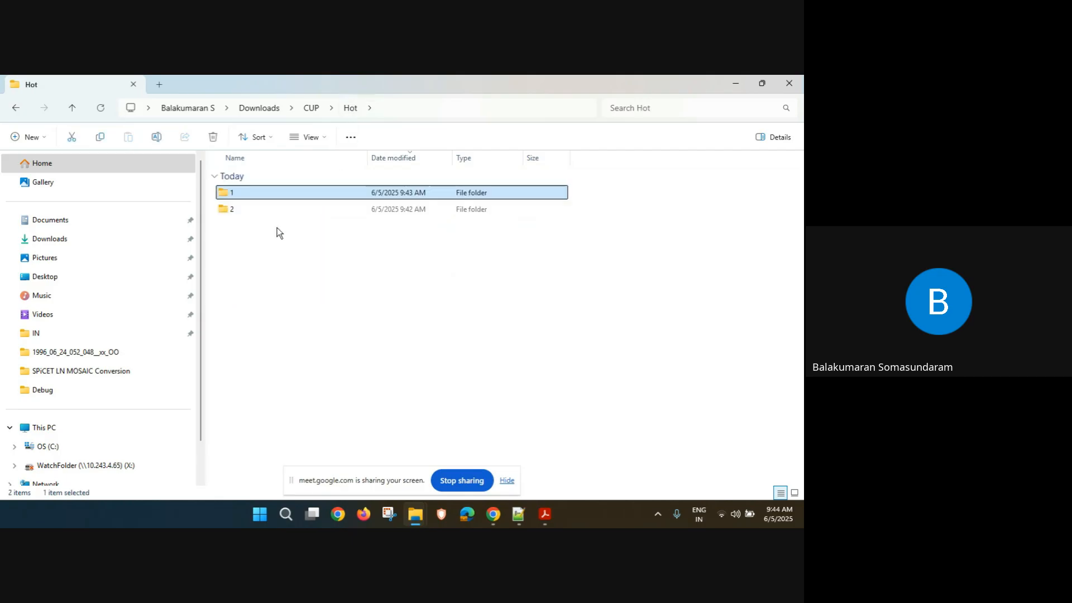
double_click(251, 215)
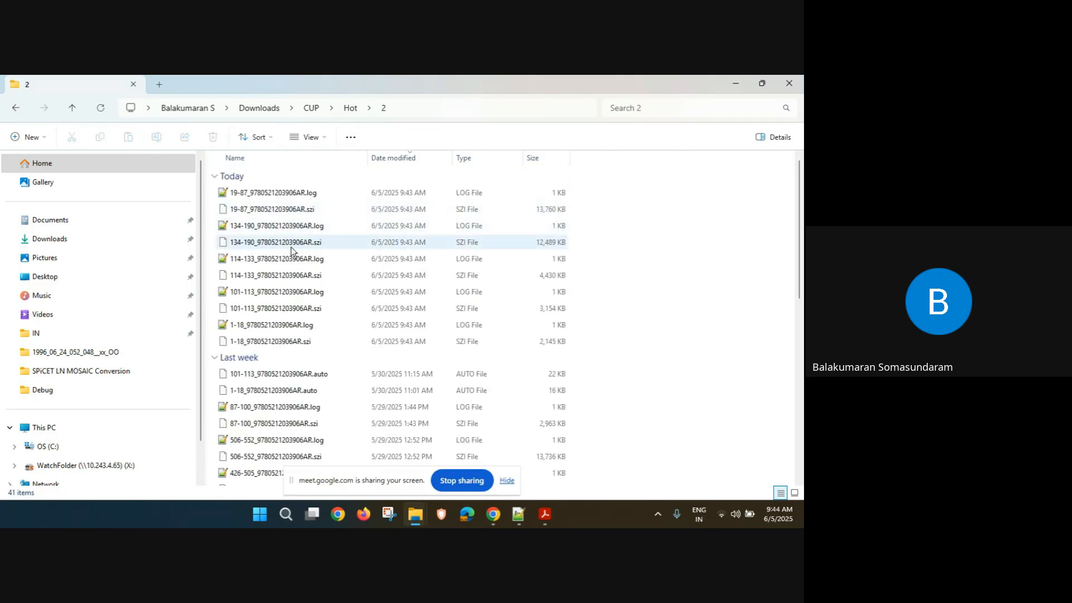
scroll(314, 367, down, 1)
scroll(319, 391, down, 2)
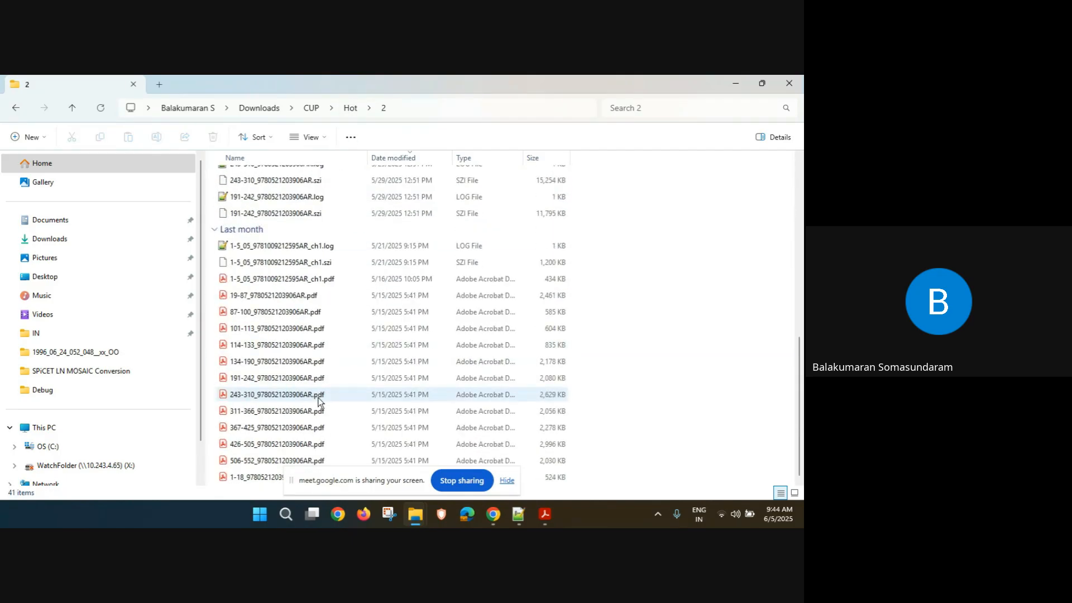
scroll(320, 402, up, 3)
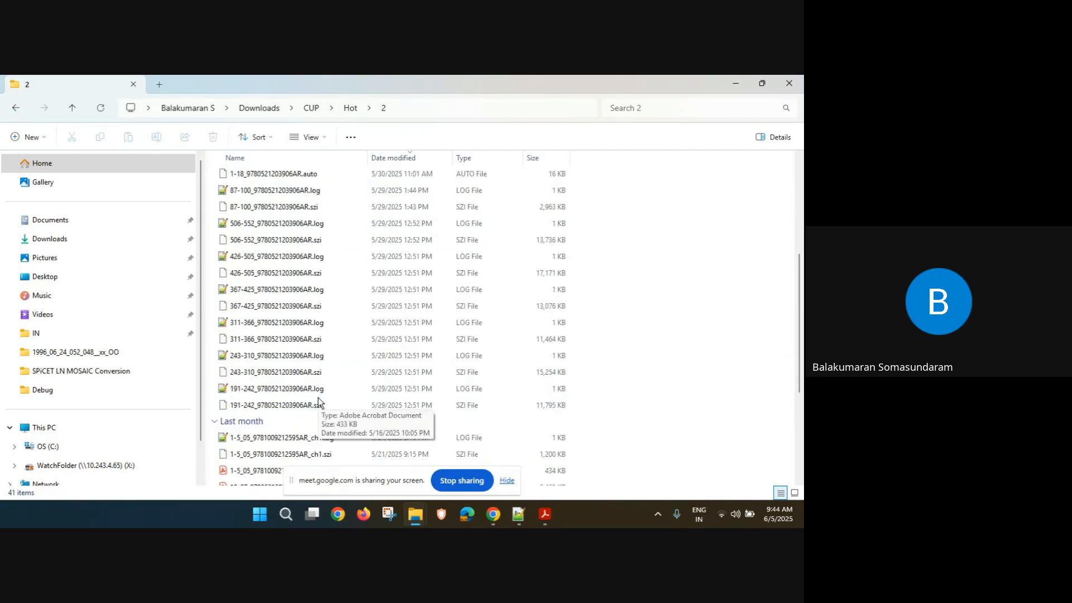
click(729, 82)
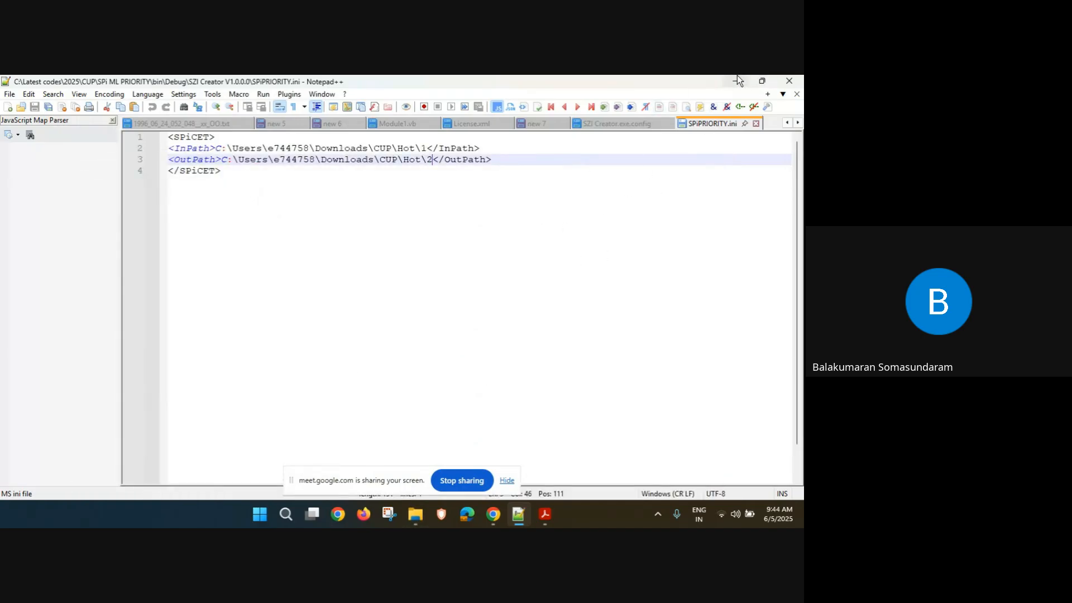
Review the InPath and OutPath folder values in SPiPRIORITY.ini, and return to the SZI Creator V1.0.0.0 folder
click(736, 81)
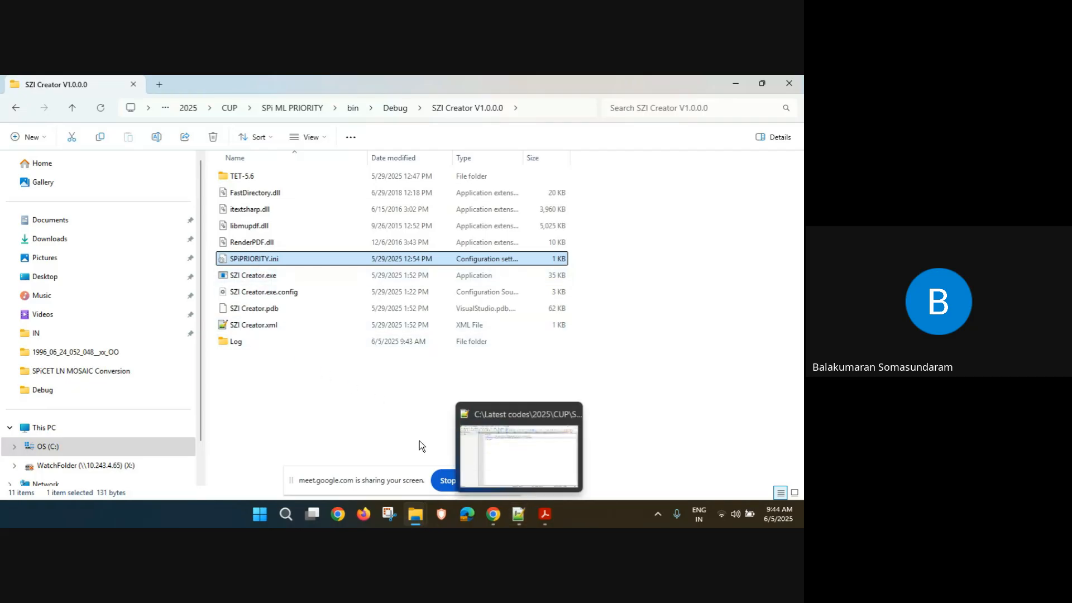
click(519, 515)
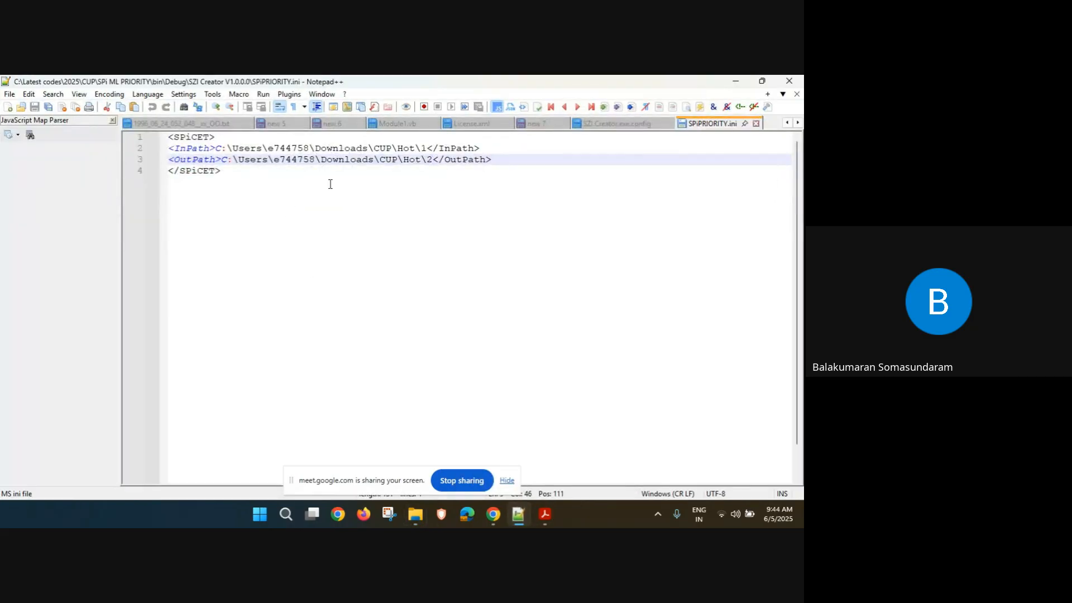
drag(427, 148, 214, 148)
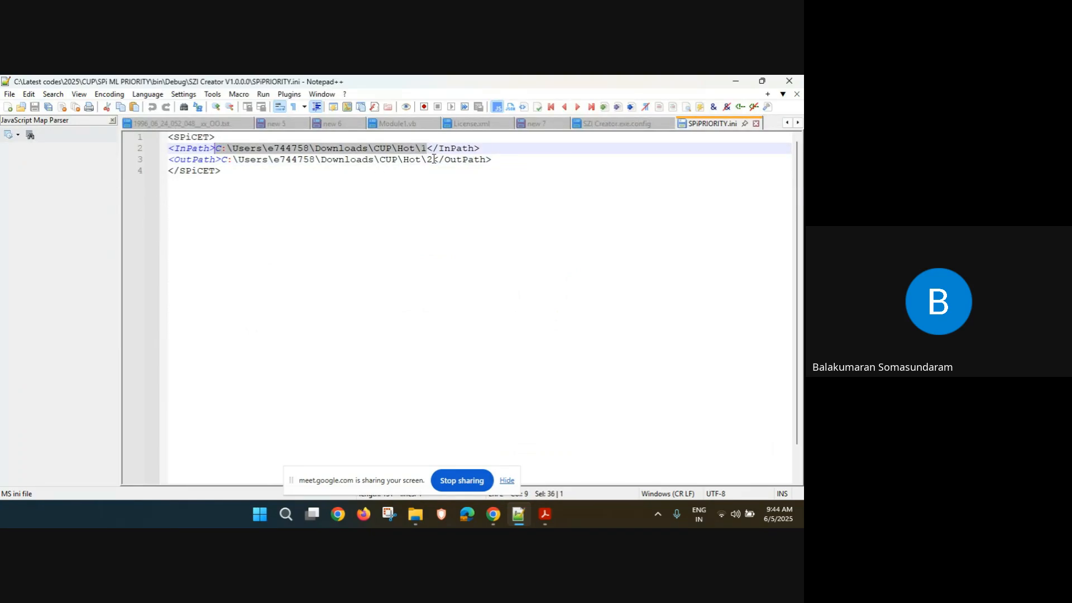
drag(433, 159, 231, 158)
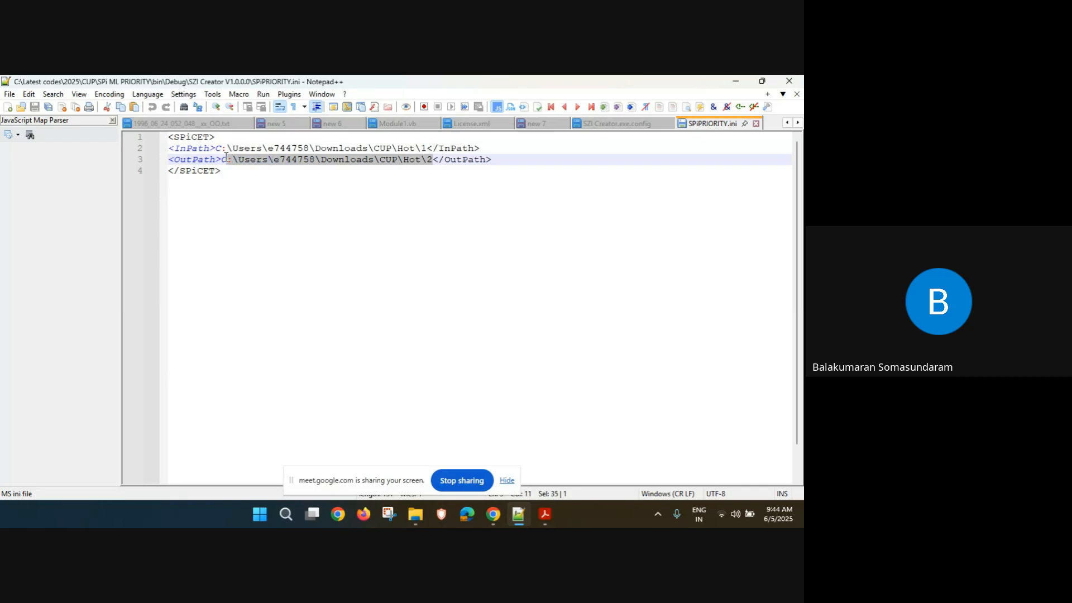
click(736, 81)
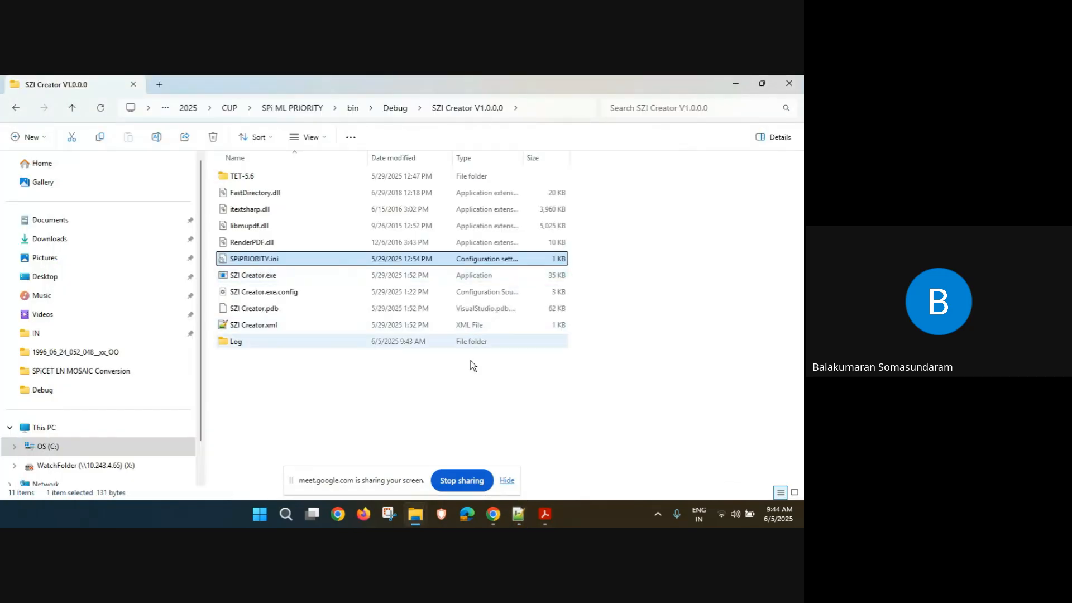
Run SZI Creator.exe on the configured input folder, and close its console during processing
click(497, 401)
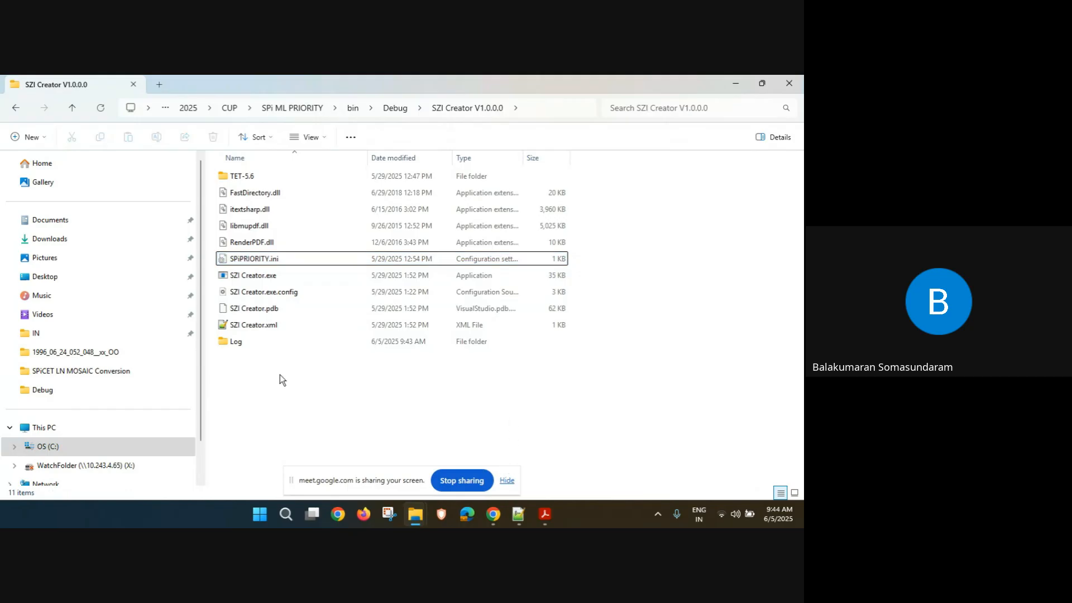
click(272, 278)
double_click(272, 278)
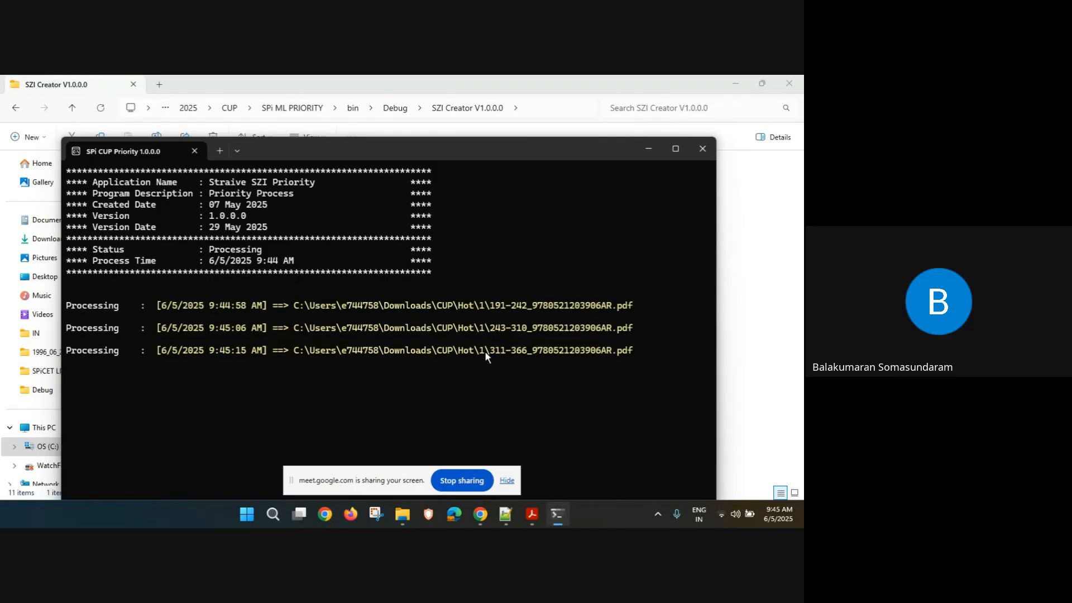
click(703, 150)
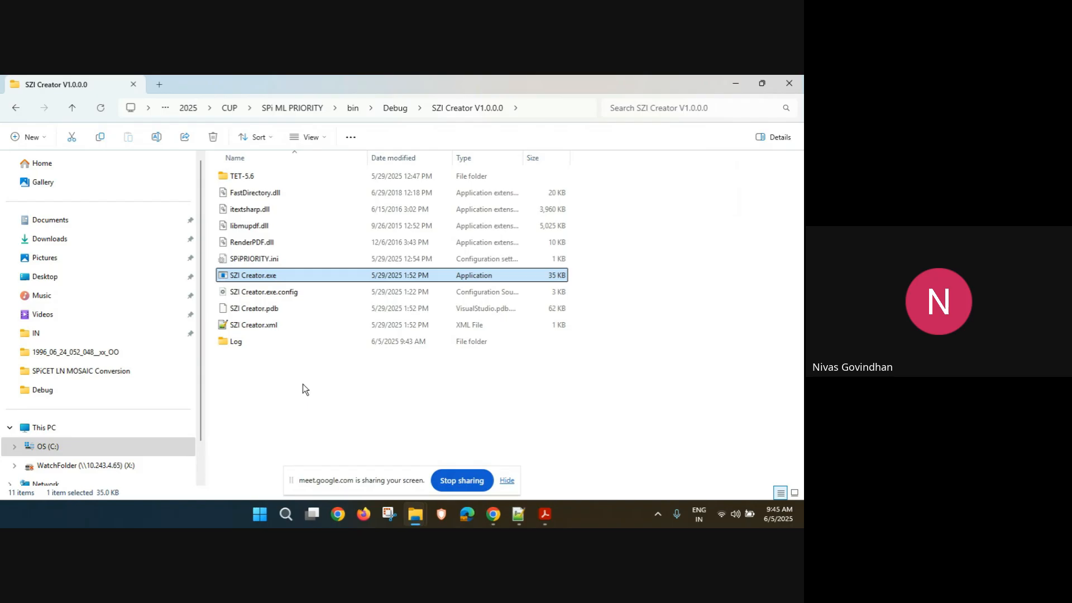
click(249, 263)
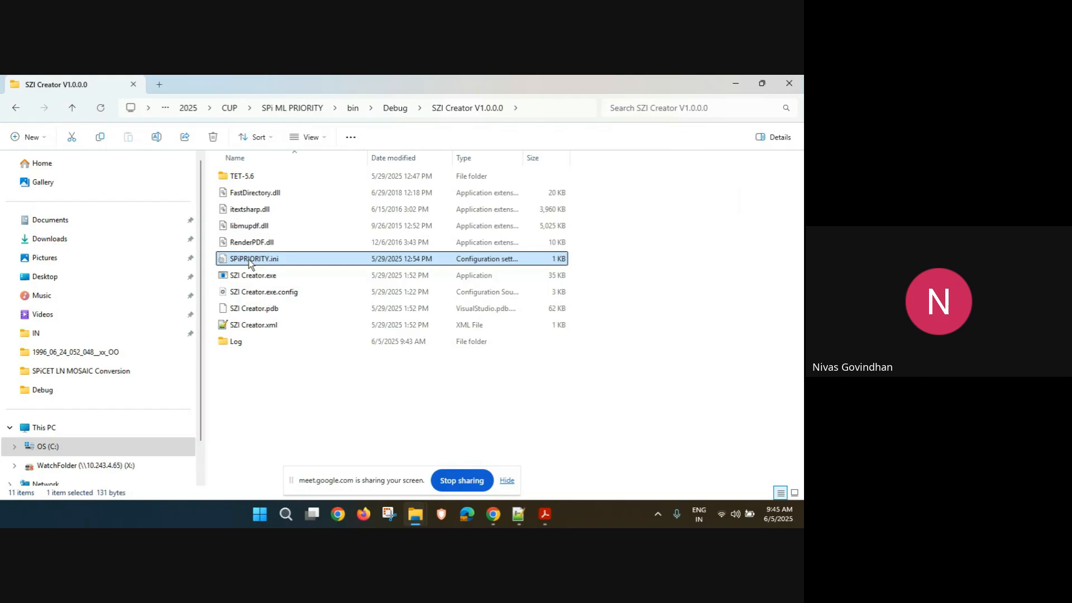
right_click(249, 262)
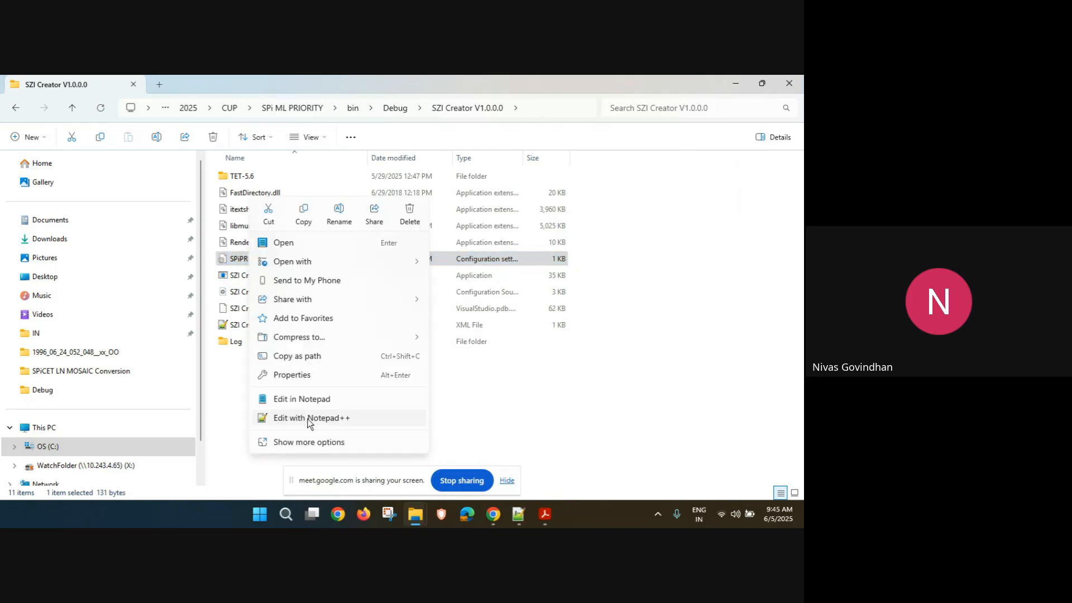
click(563, 380)
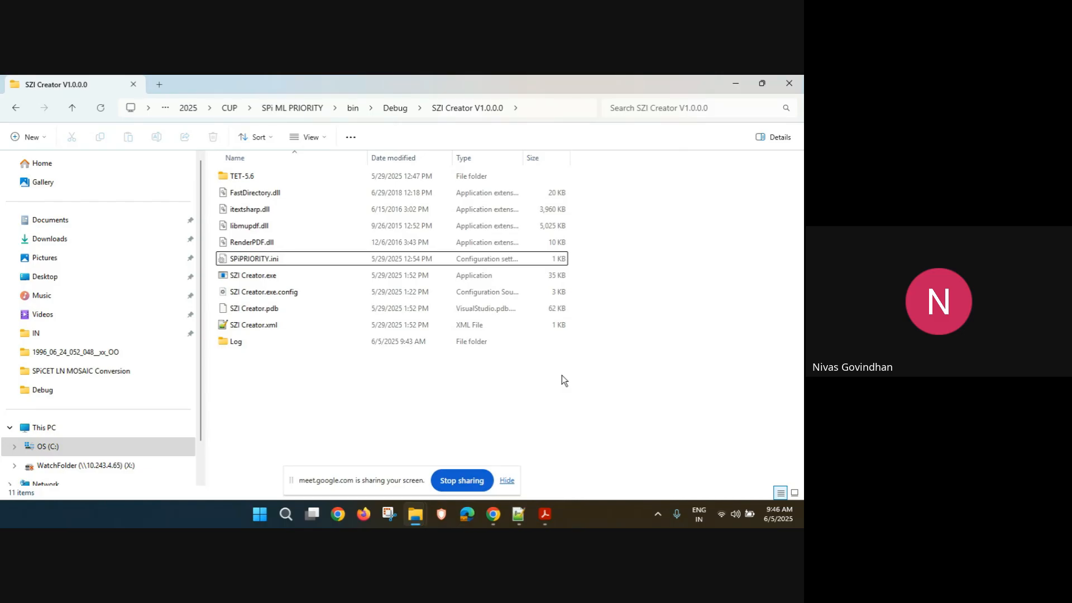
Stop sharing the screen in the Google Meet call
click(448, 486)
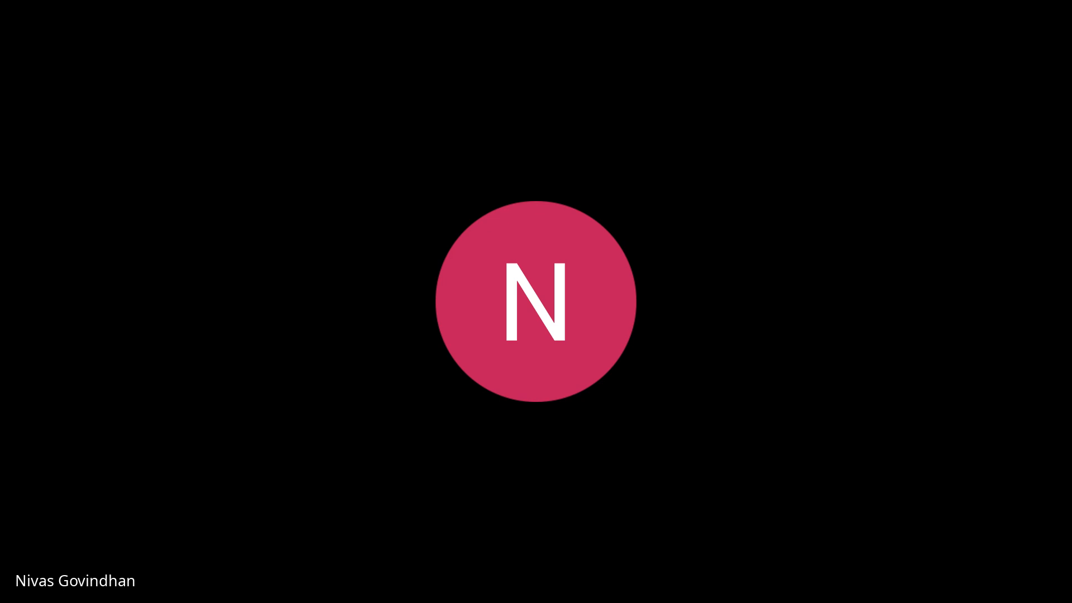
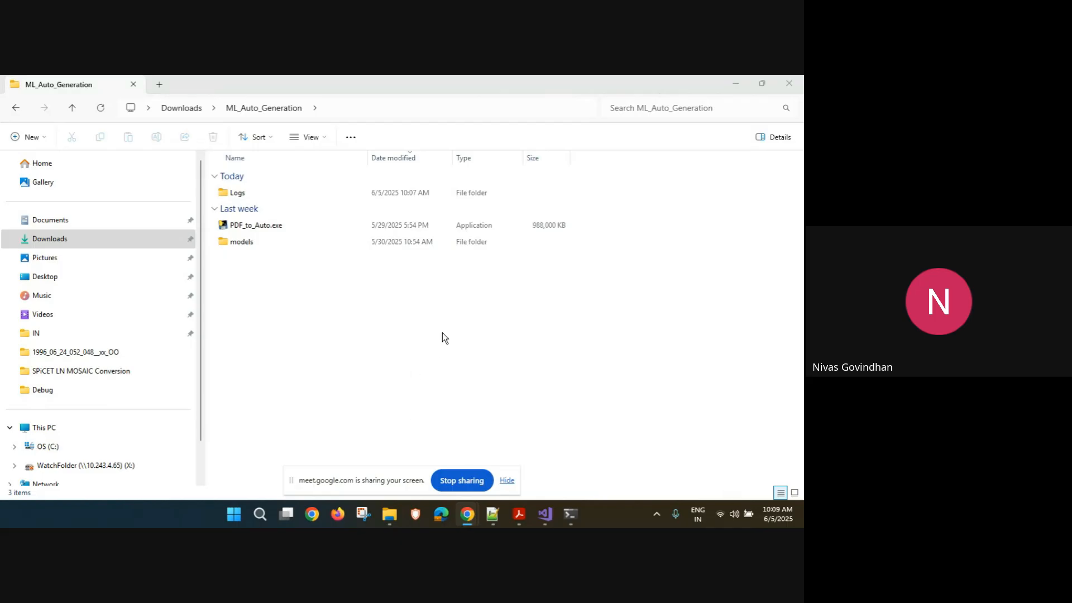
Copy the full path of the Downloads\ML_Auto_Generation folder that contains PDF_to_Auto.exe
click(466, 334)
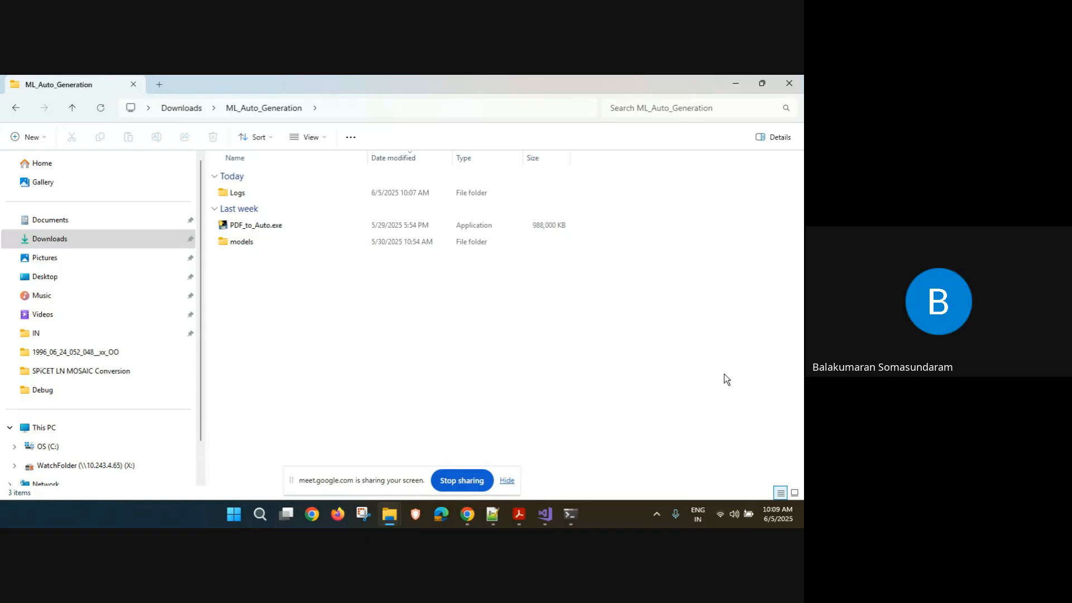
click(277, 226)
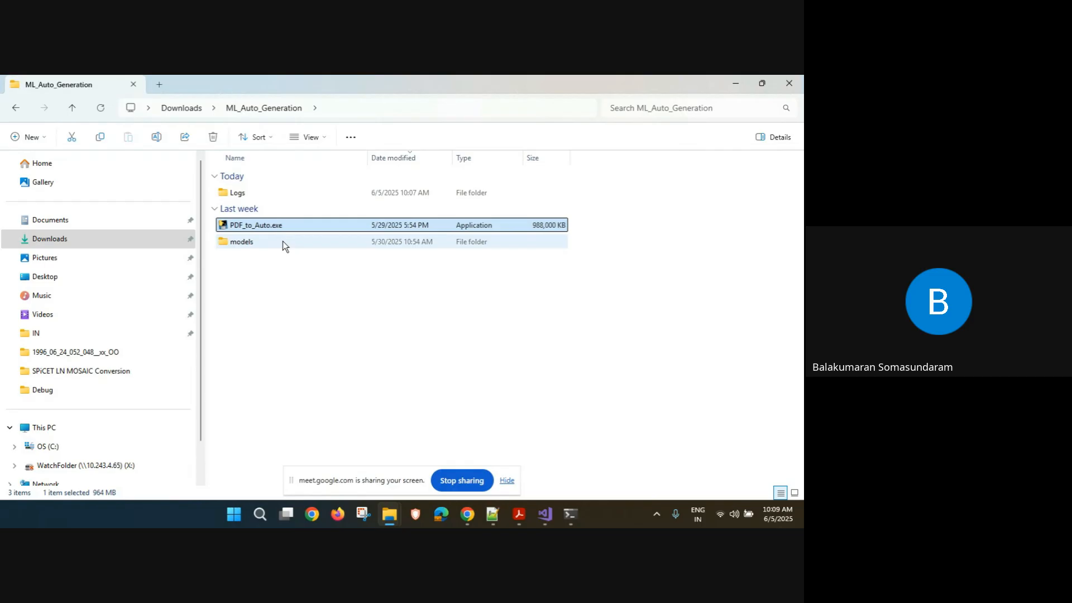
mouse_move(282, 241)
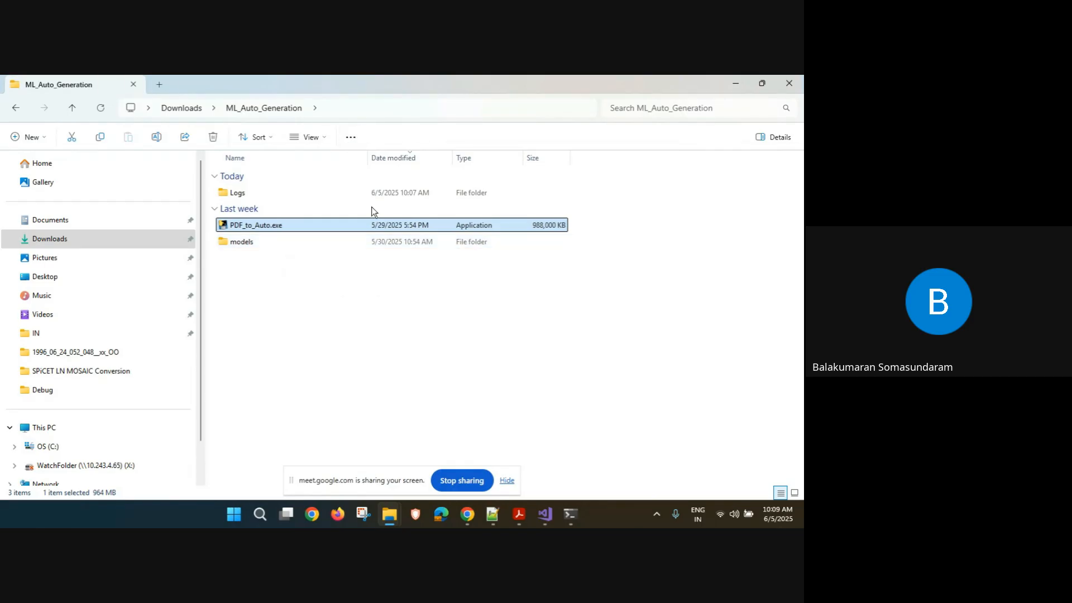
click(412, 103)
key(ctrl+c)
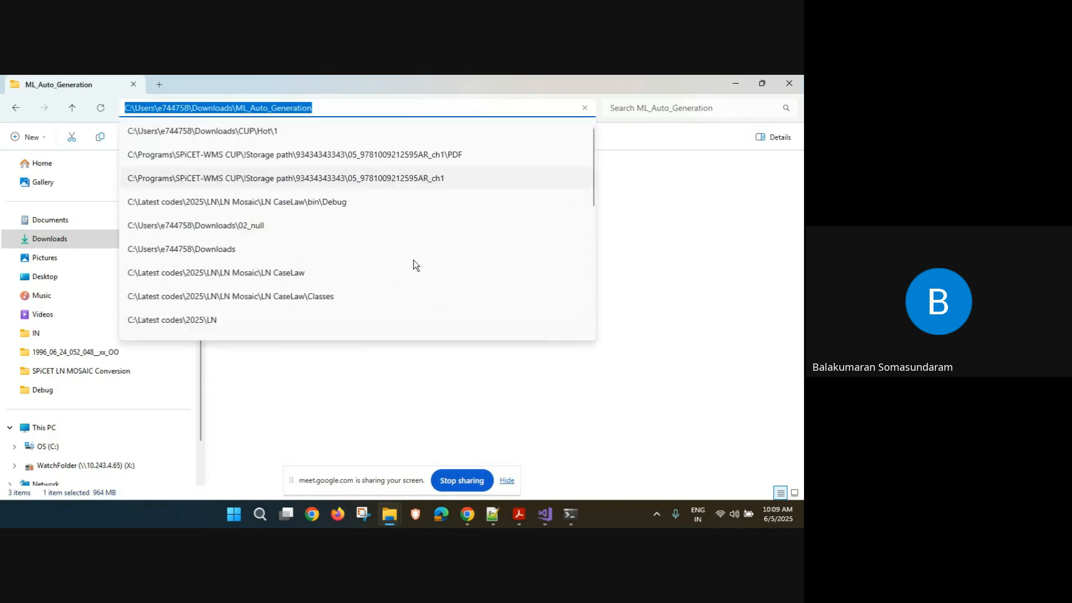
Open a Command Prompt through Run with "cmd" and change its directory to the copied Downloads\ML_Auto_Generation path
key(super+r)
text(cmd)
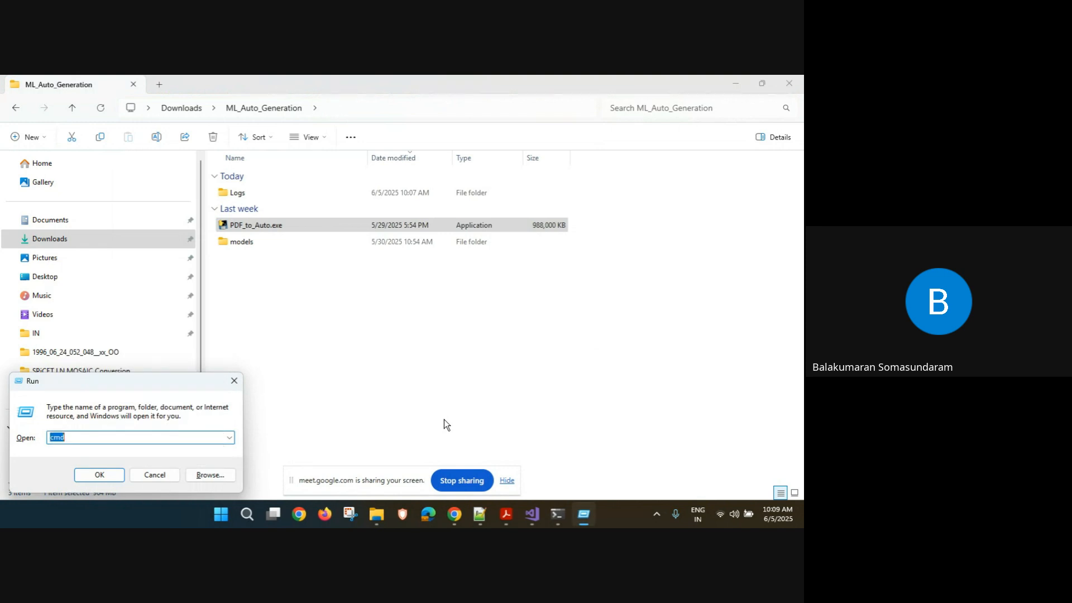
key(Return)
text(cd)
key(ctrl+v)
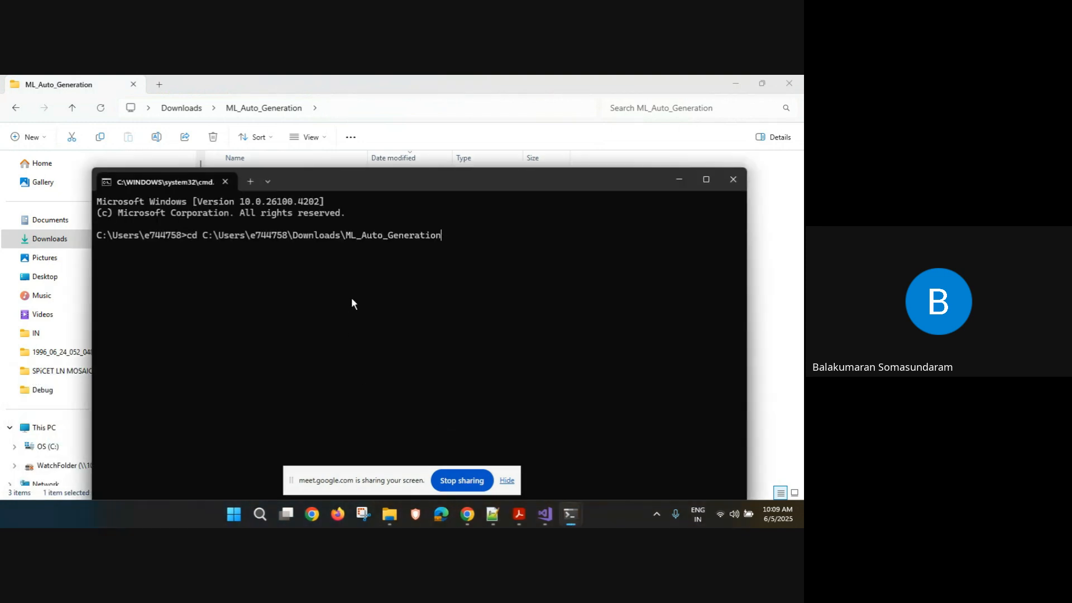
key(Return)
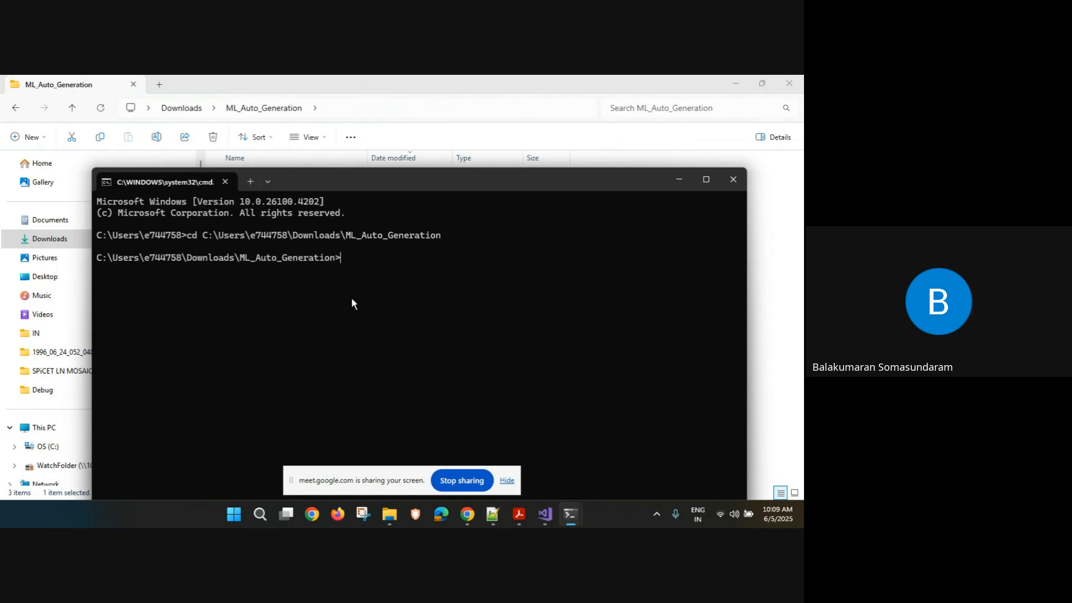
Enter PDF_to_Auto.exe at the prompt by completing the file name, without executing it
key(Tab)
key(Tab)
key(Tab)
mouse_move(389, 523)
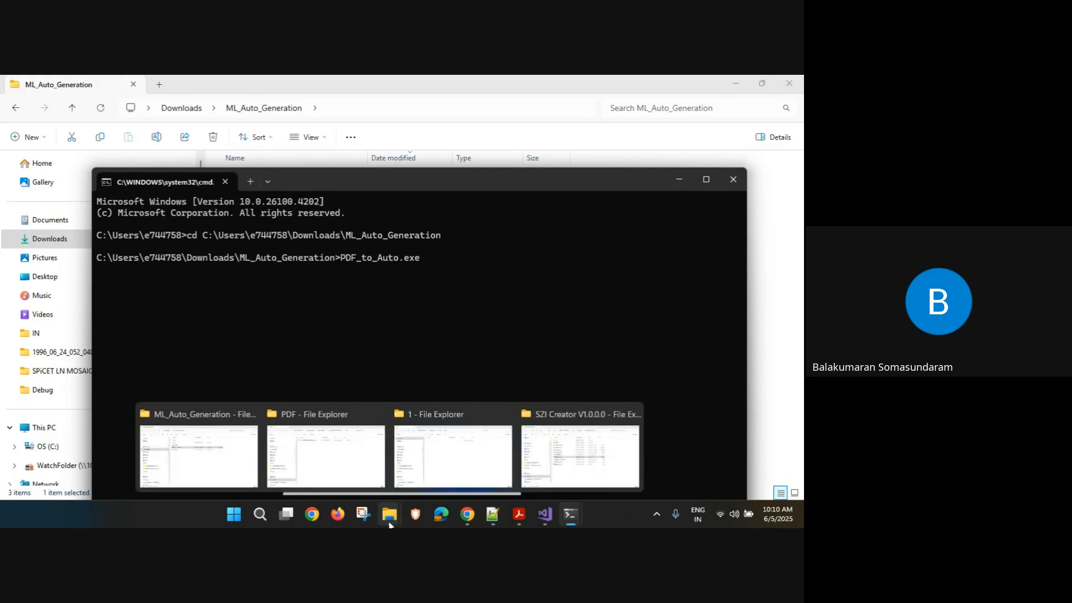
click(323, 453)
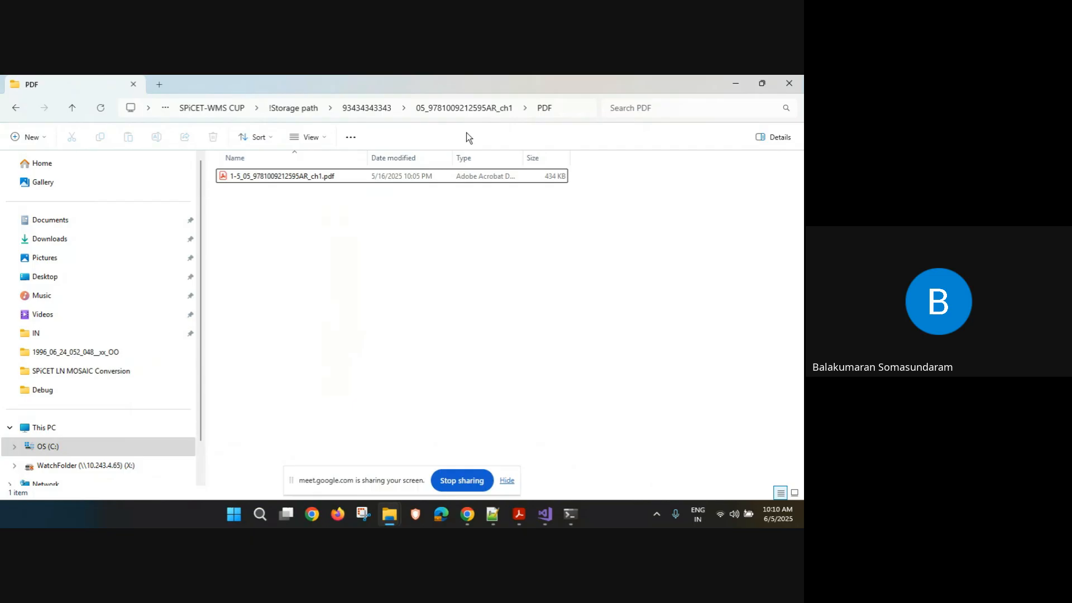
click(562, 109)
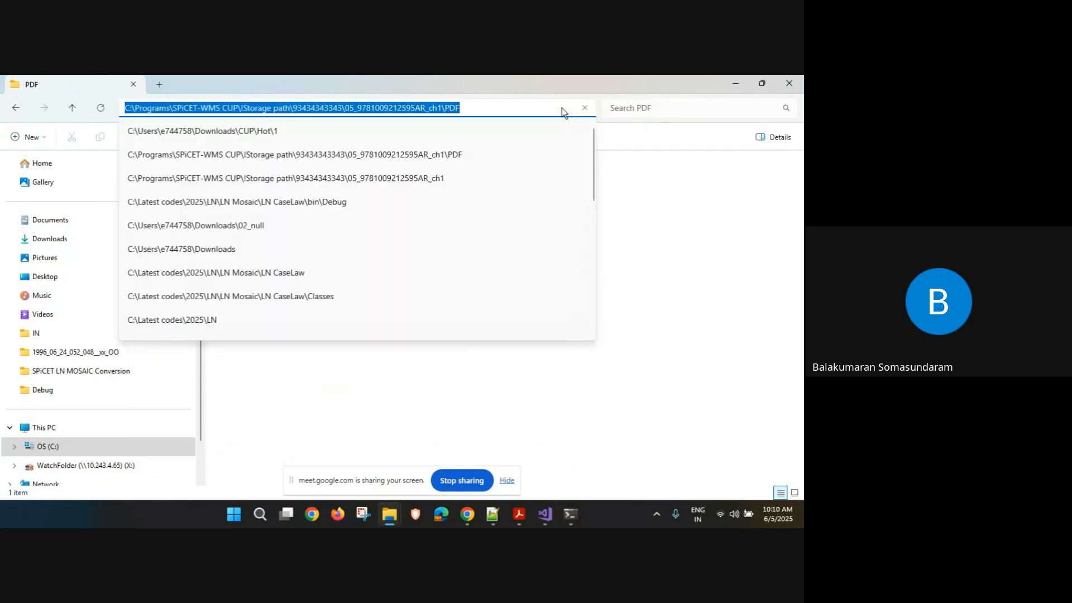
click(520, 397)
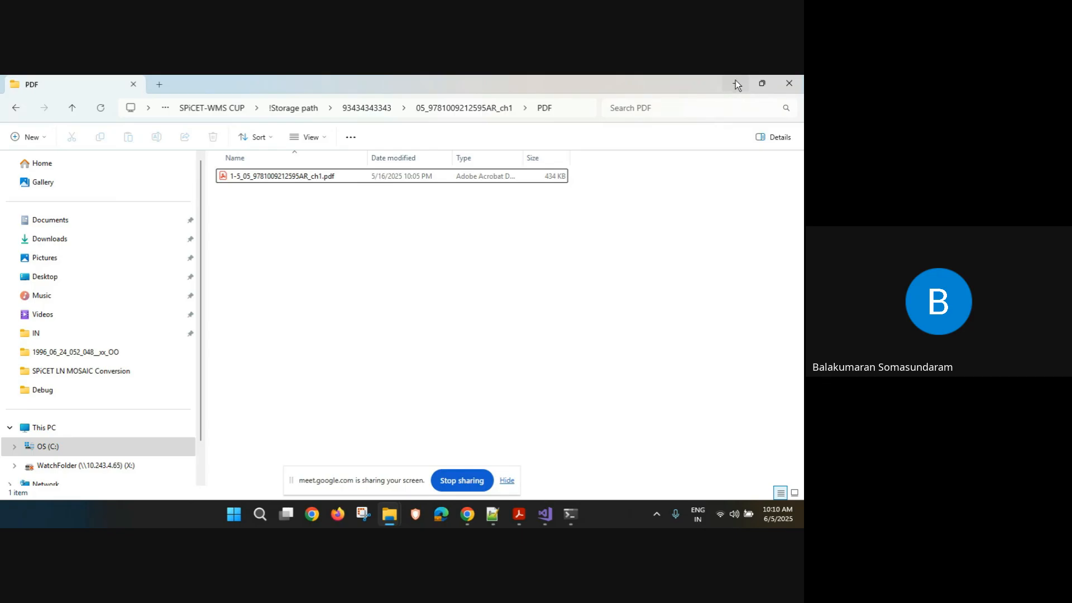
click(561, 106)
key(ctrl+c)
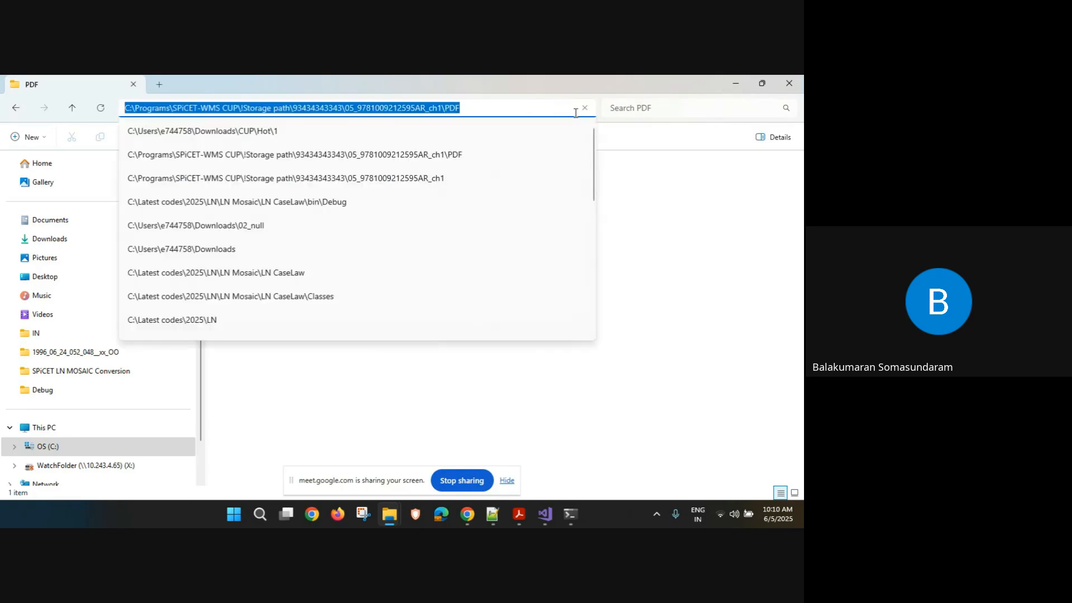
click(734, 85)
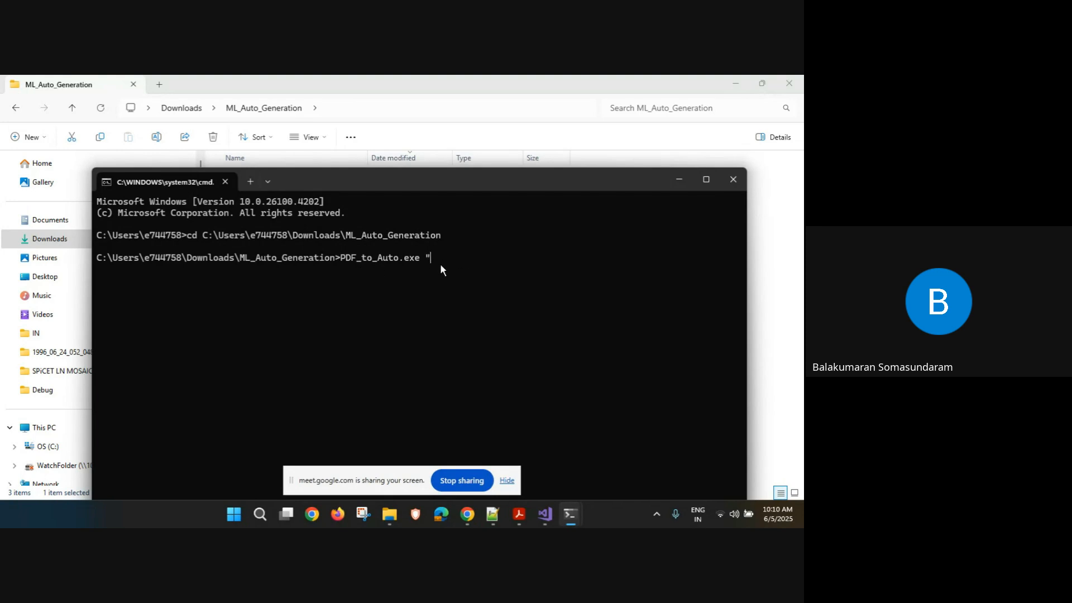
key(ctrl+v)
text(")
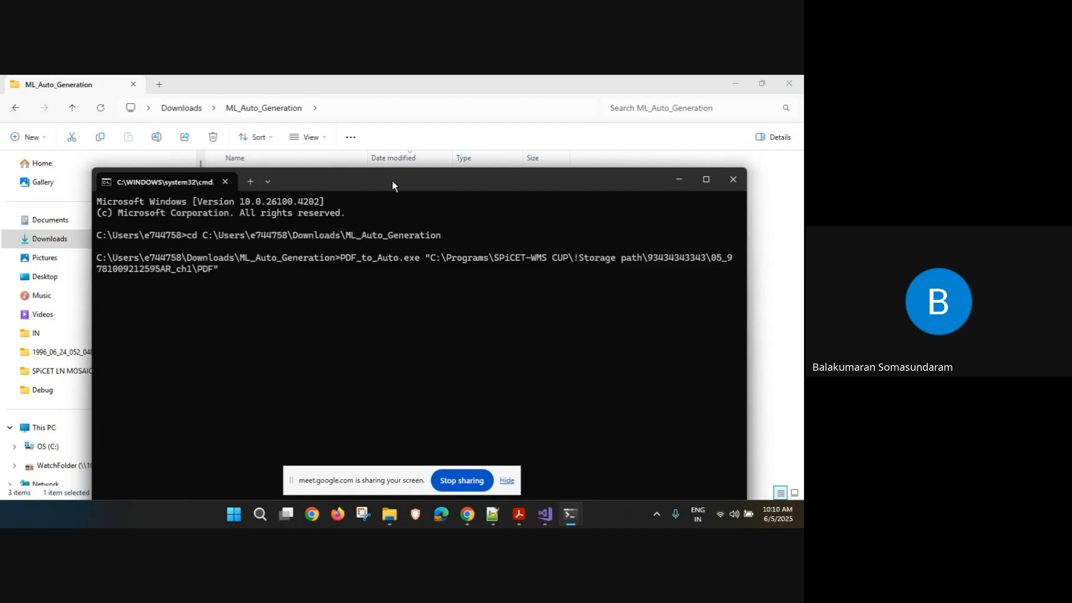
drag(392, 179, 348, 131)
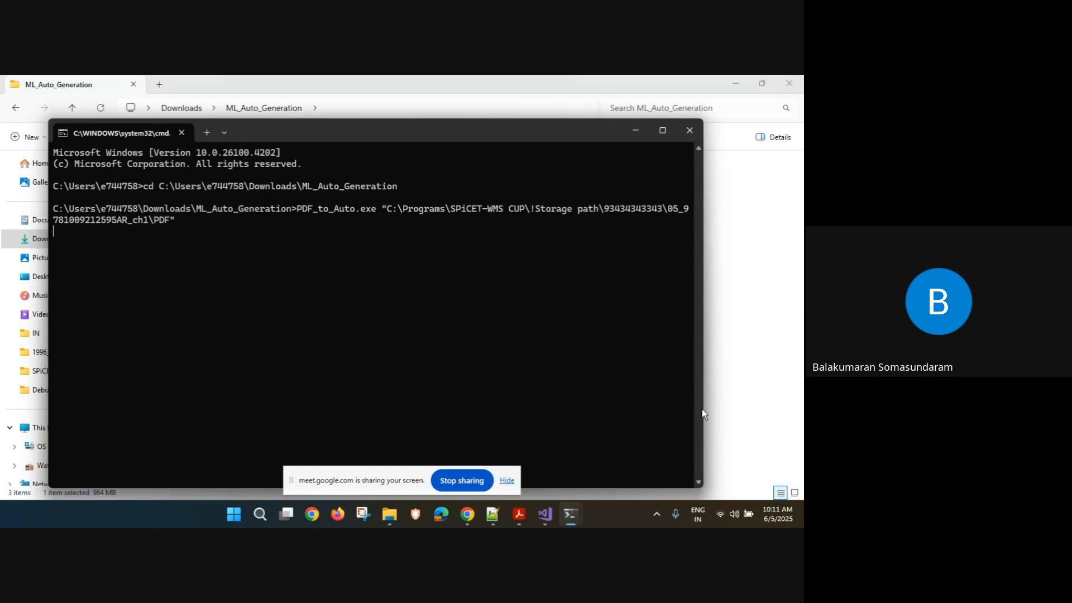
Examine the contents of folders 1 and 2 inside Downloads\CUP\Hot and the full path of folder 2
mouse_move(388, 525)
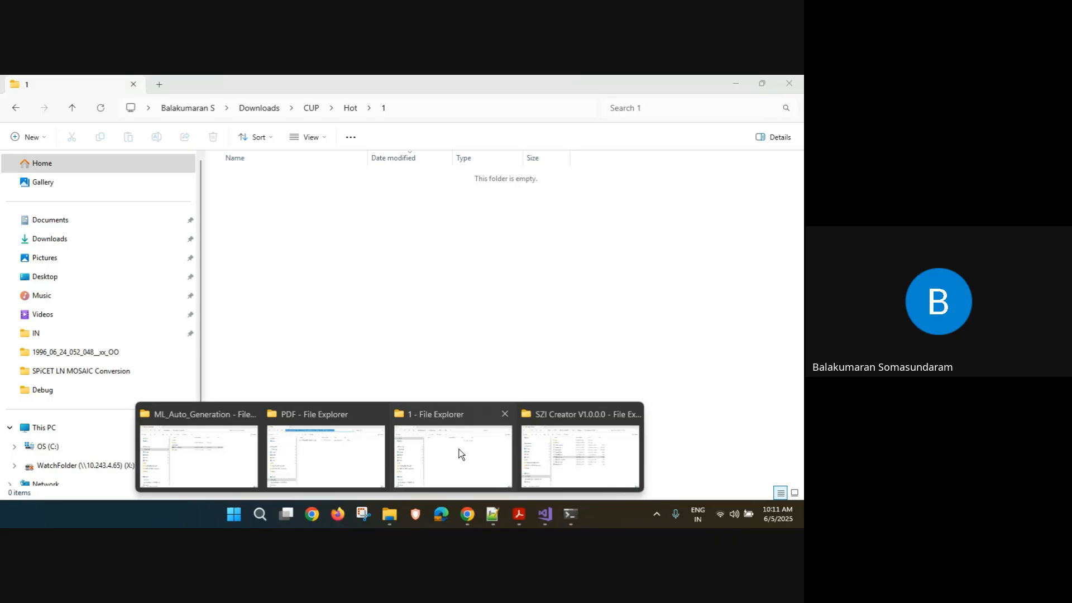
click(427, 449)
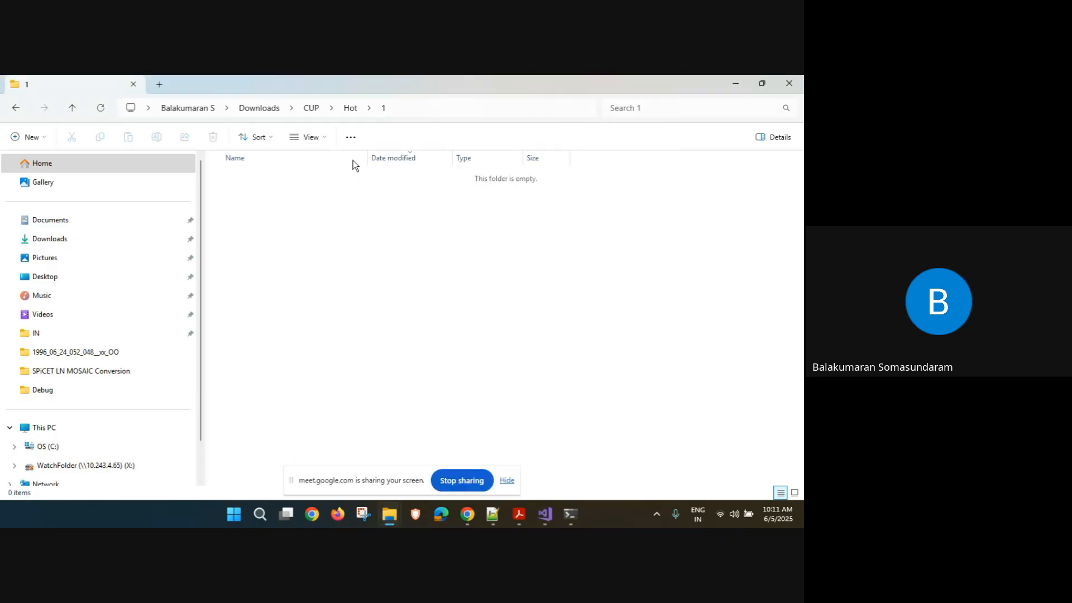
click(352, 112)
click(242, 210)
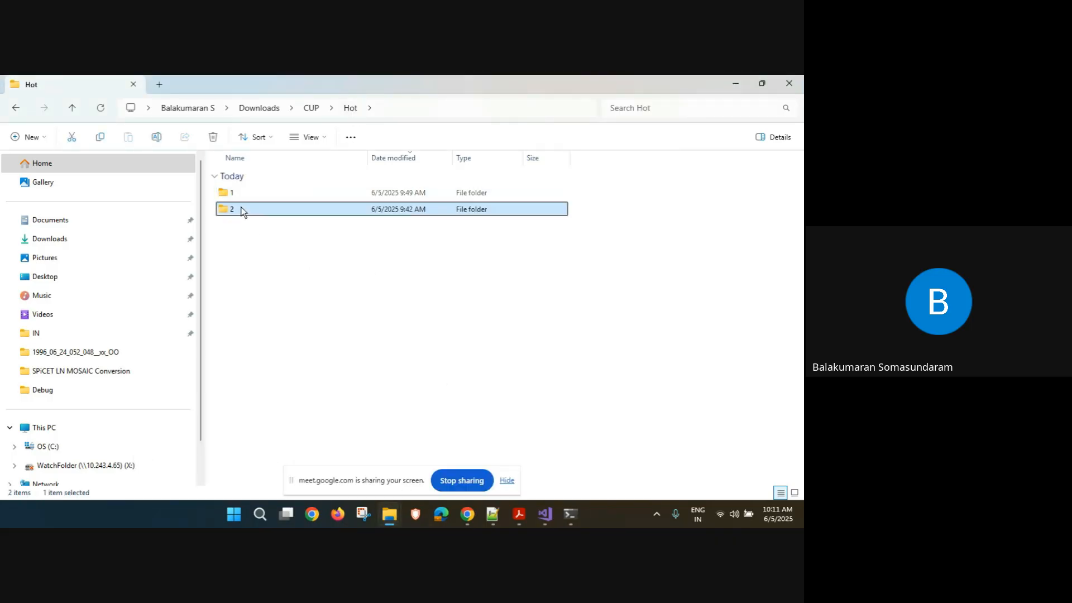
double_click(242, 210)
click(349, 108)
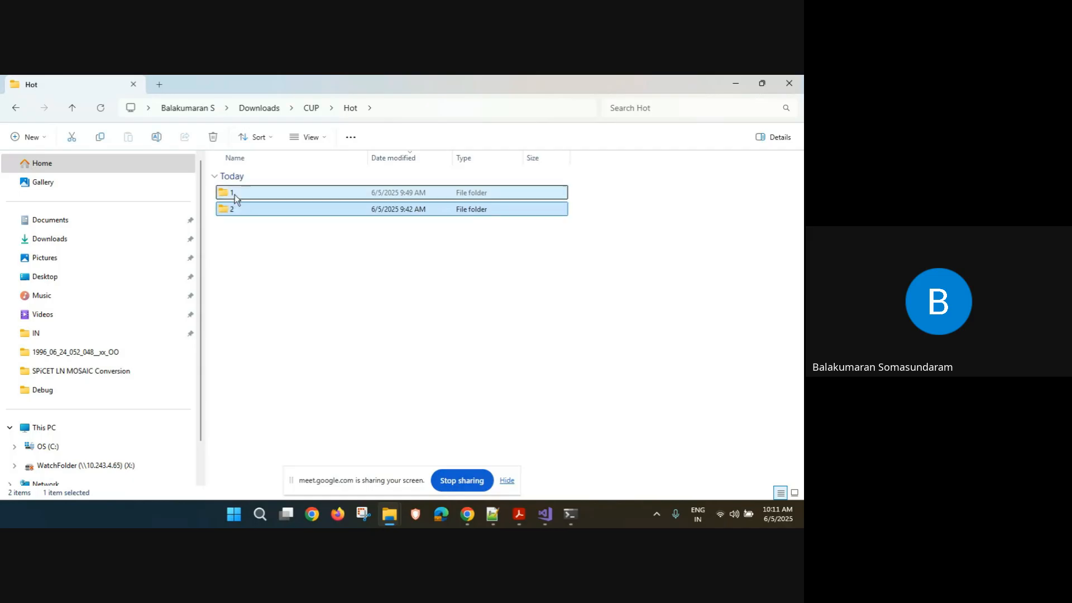
double_click(235, 194)
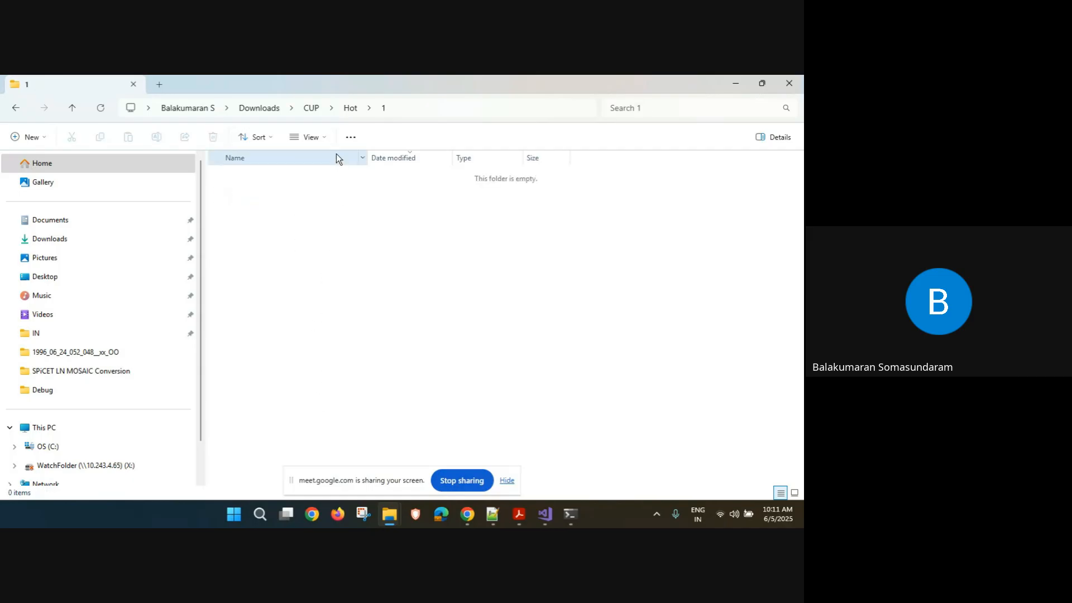
click(351, 110)
double_click(241, 210)
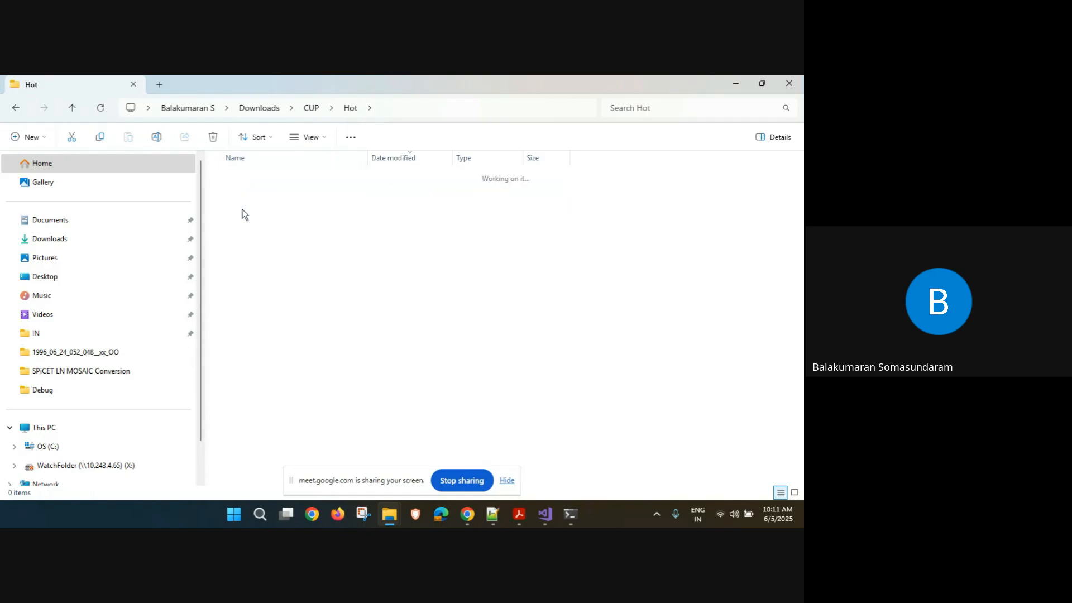
click(270, 159)
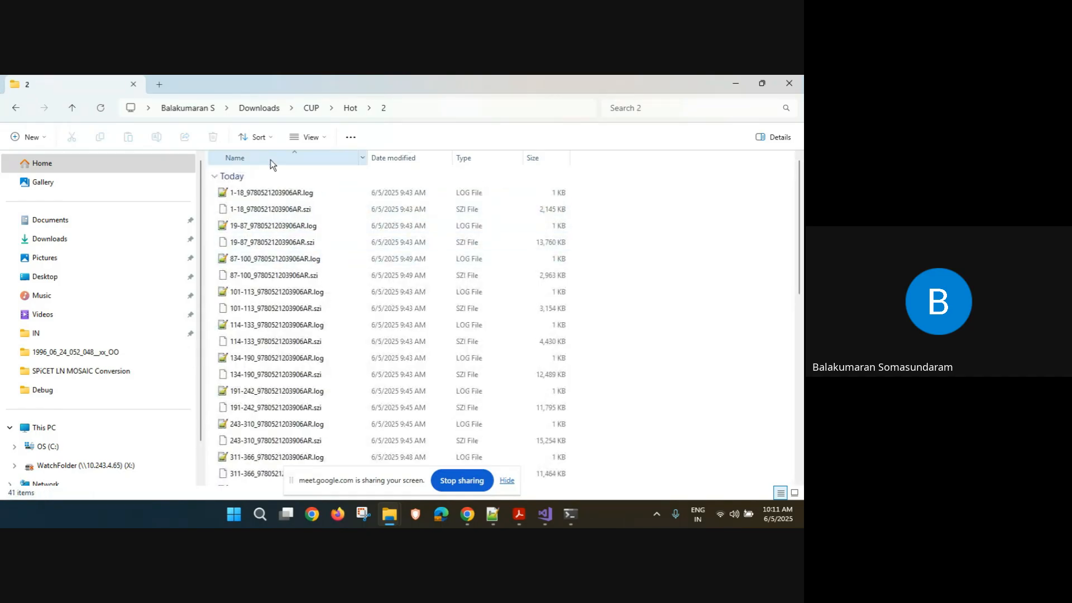
click(419, 106)
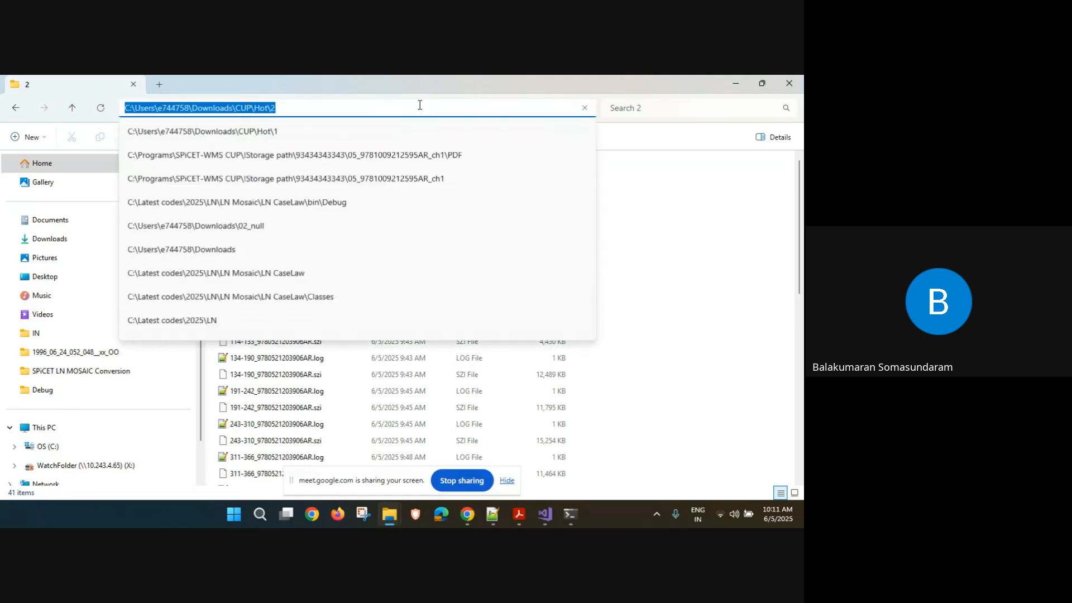
Bring the open Command Prompt windows forward and examine the page-by-page processing output of PDF_to_Auto.exe
click(570, 513)
click(548, 459)
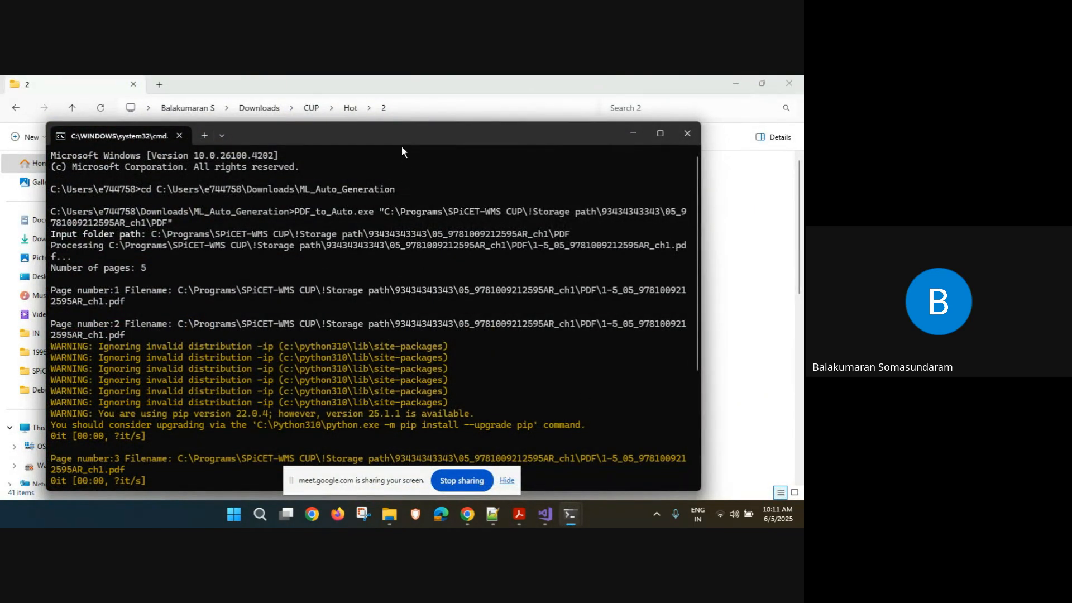
drag(402, 135, 402, 109)
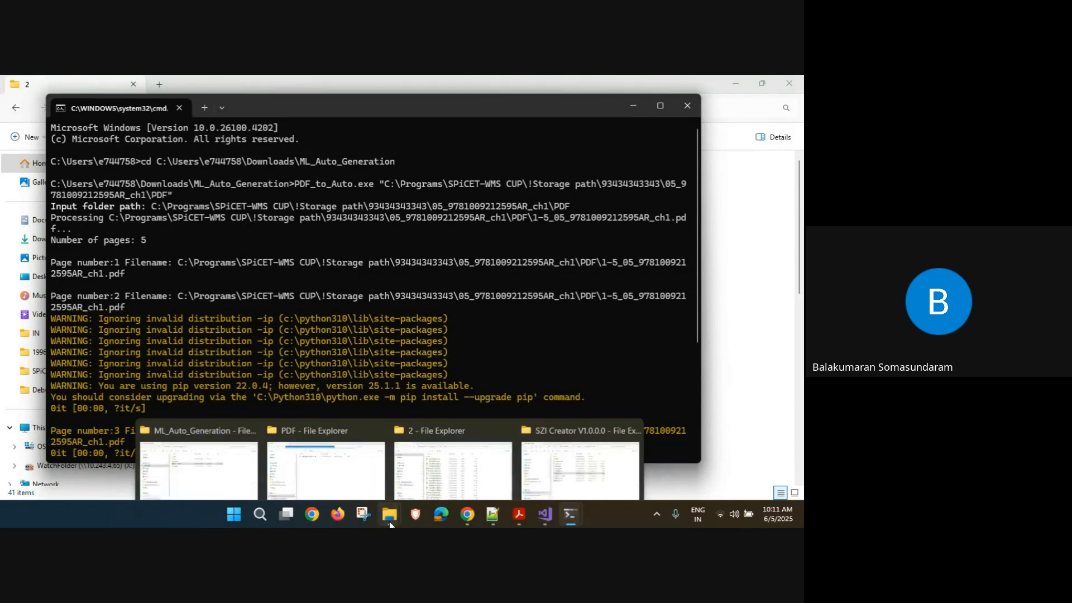
click(556, 515)
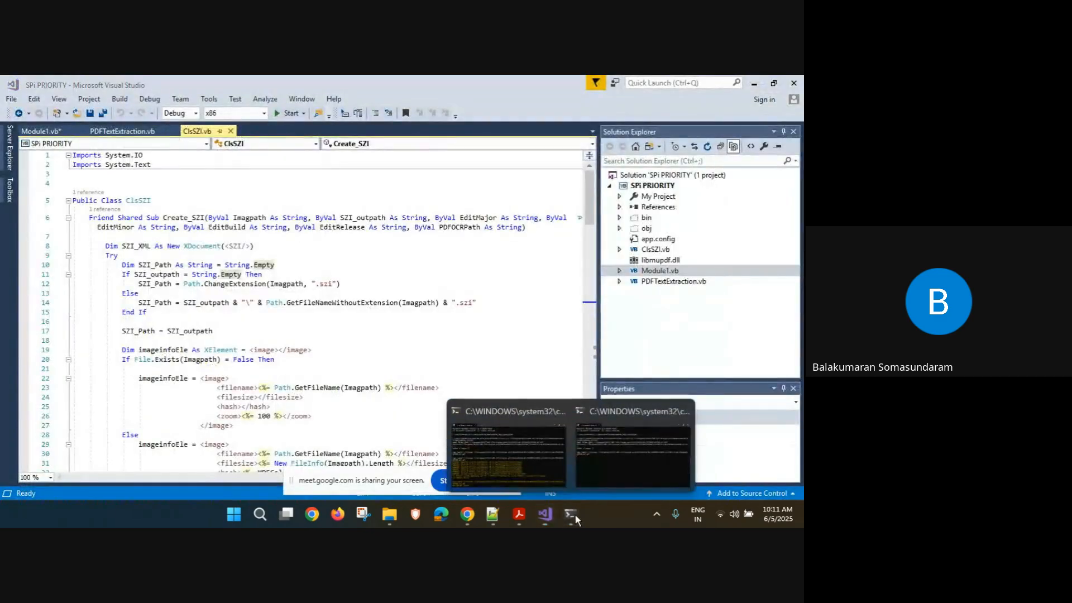
click(637, 439)
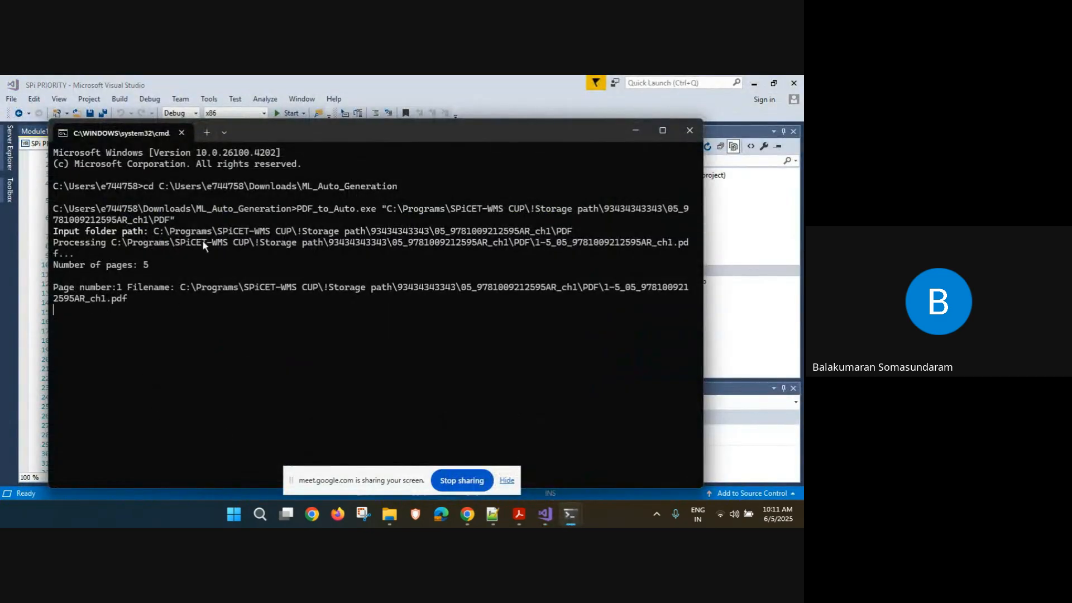
drag(275, 128, 277, 108)
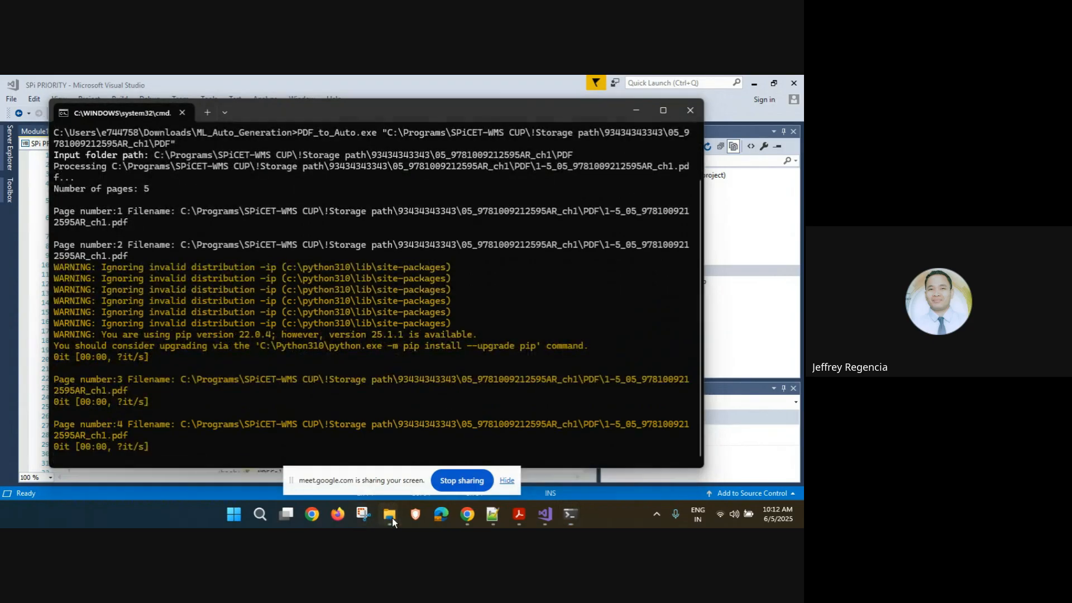
mouse_move(390, 514)
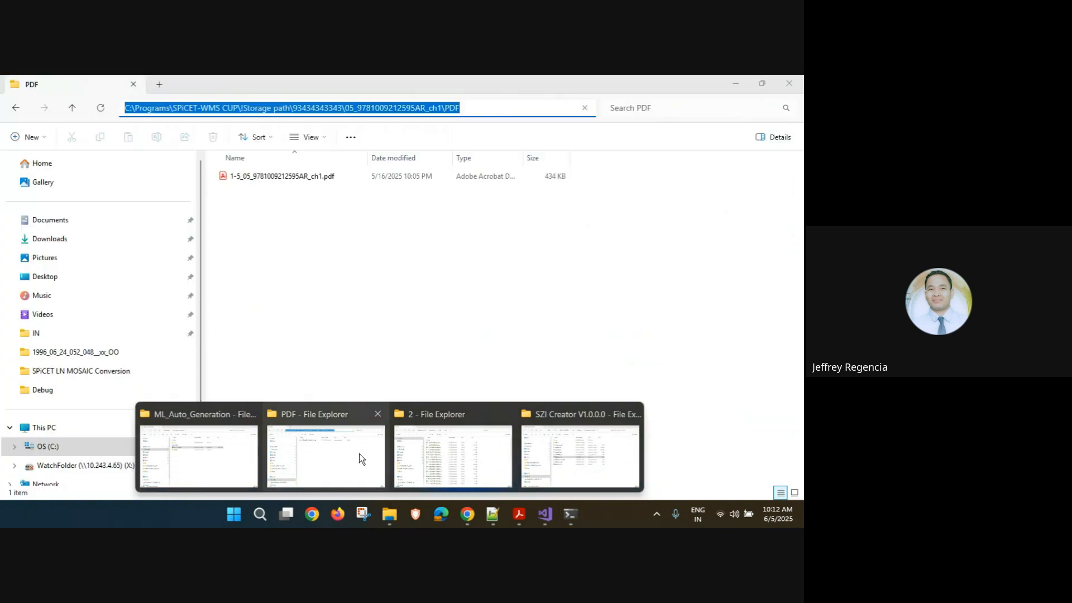
click(360, 453)
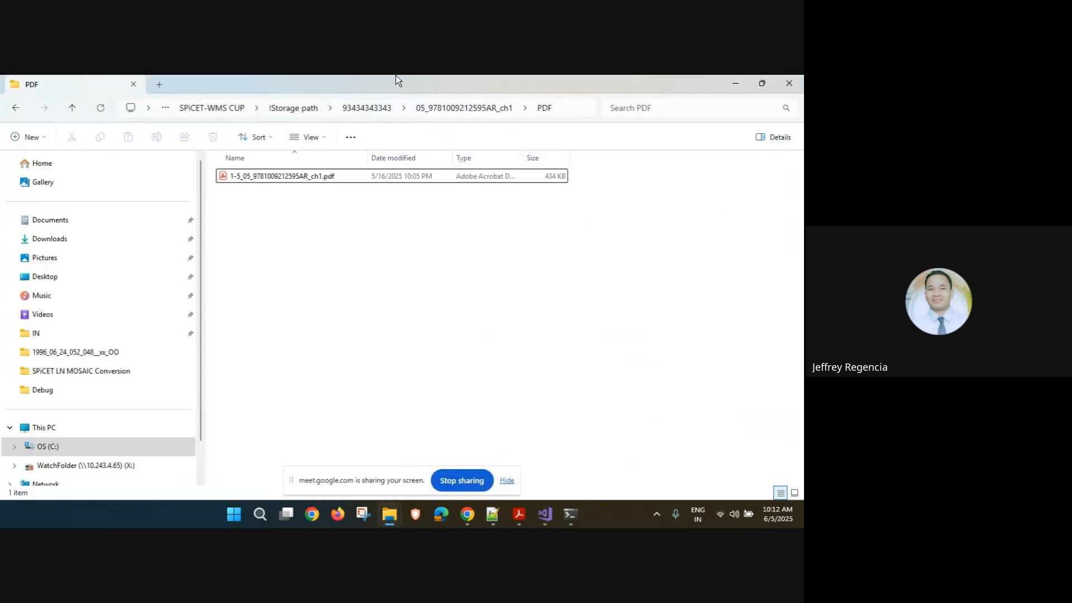
drag(396, 76, 321, 92)
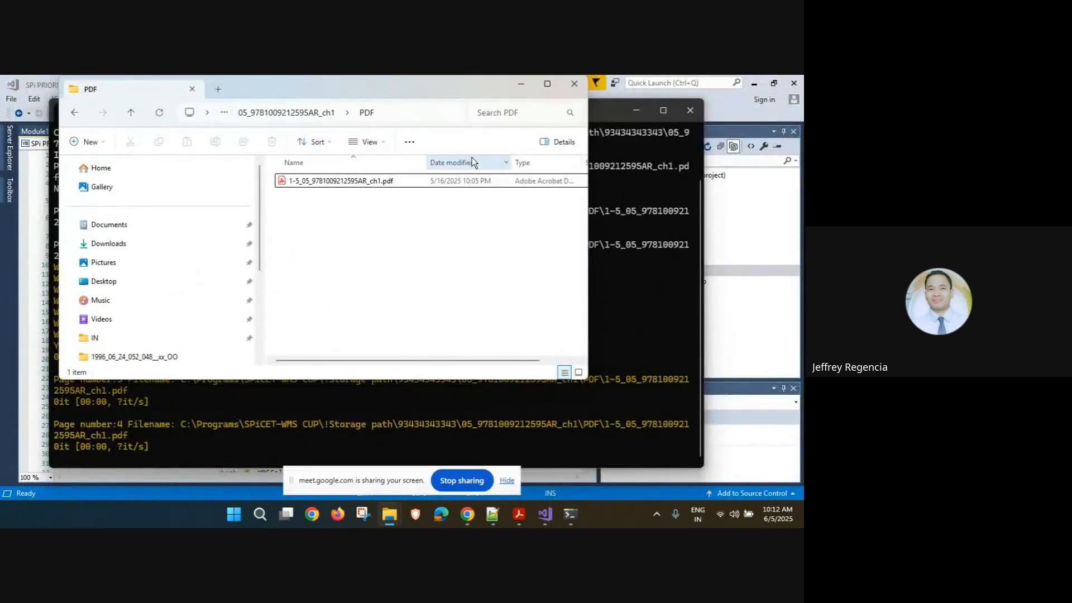
click(514, 88)
mouse_move(389, 514)
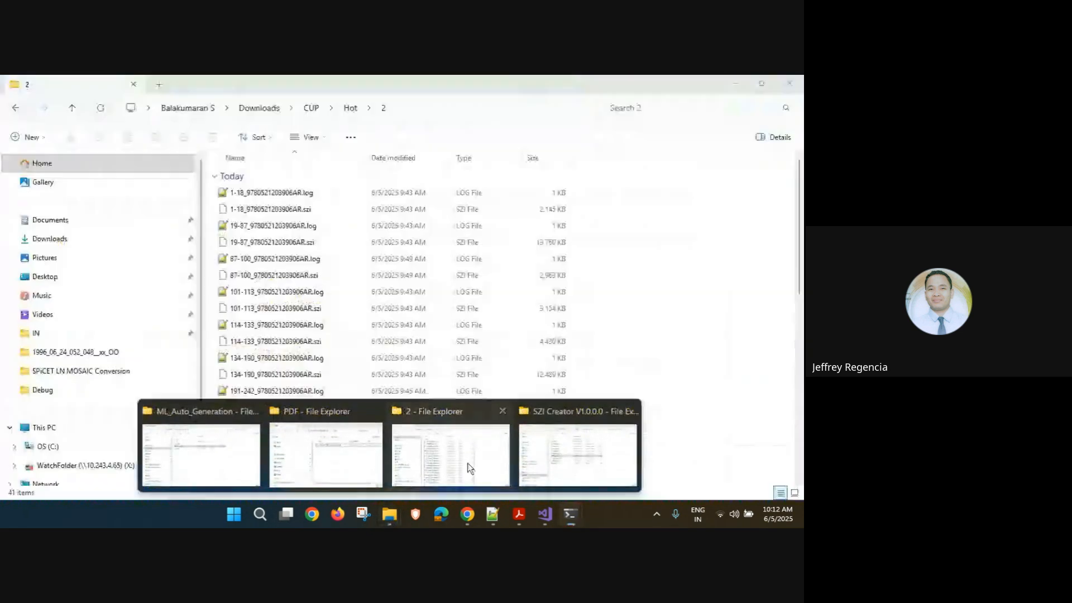
click(468, 466)
drag(438, 81, 803, 112)
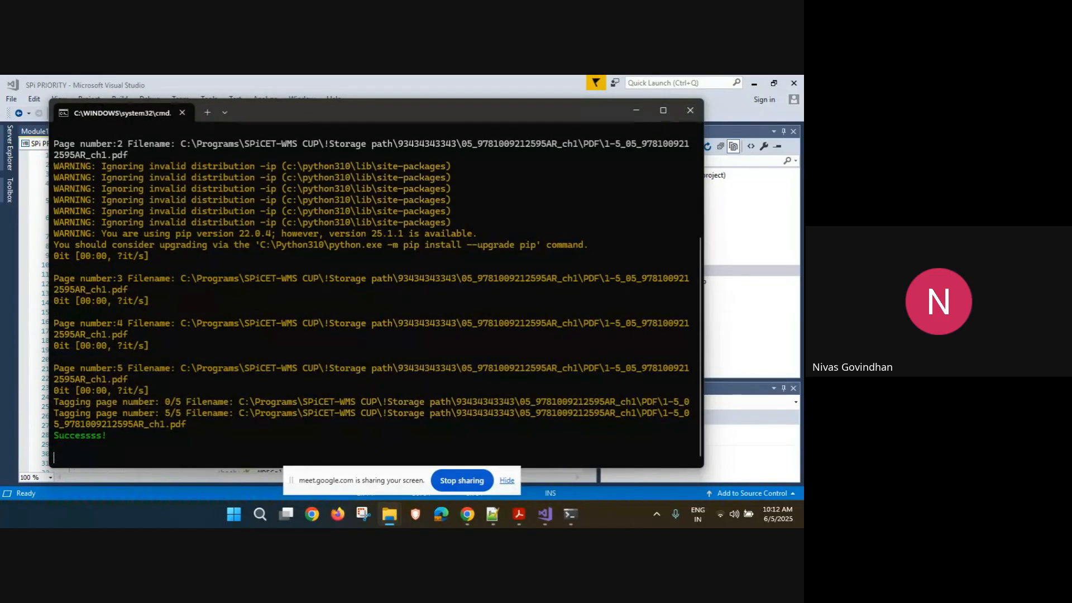
click(230, 330)
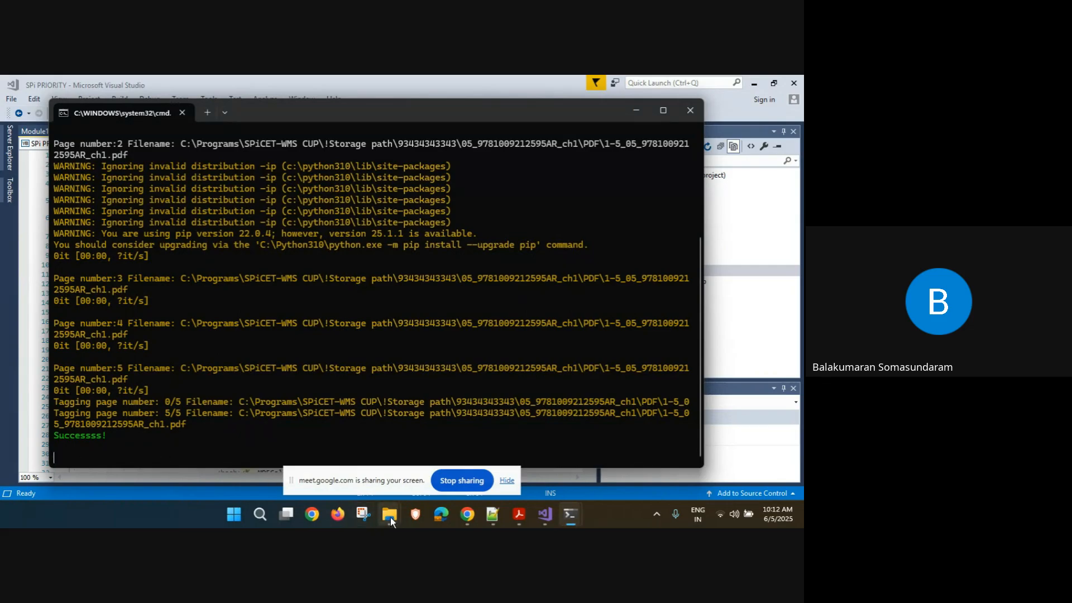
mouse_move(391, 517)
click(342, 463)
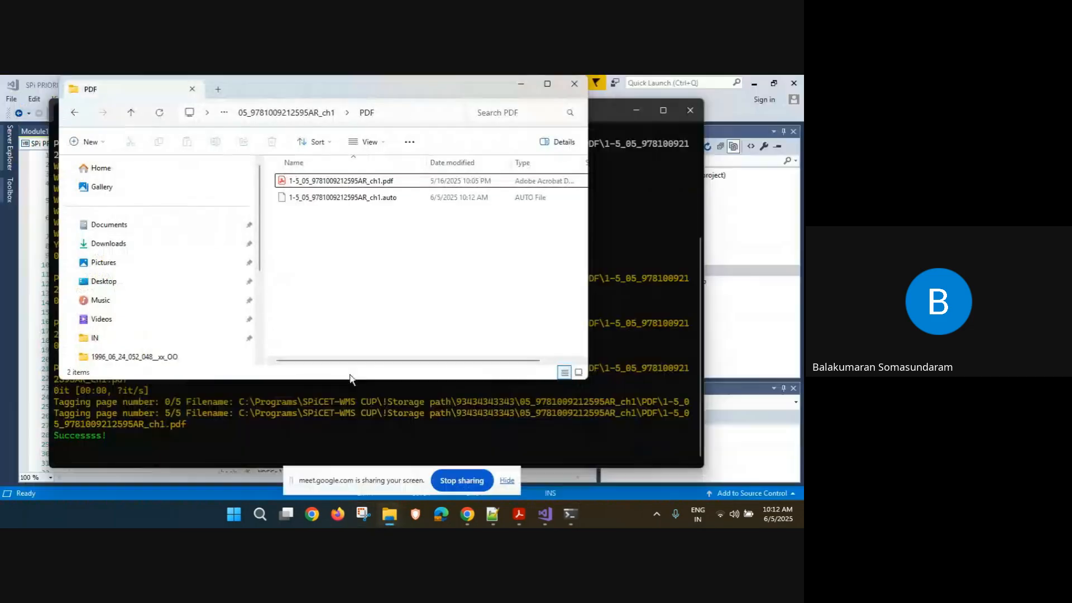
click(371, 197)
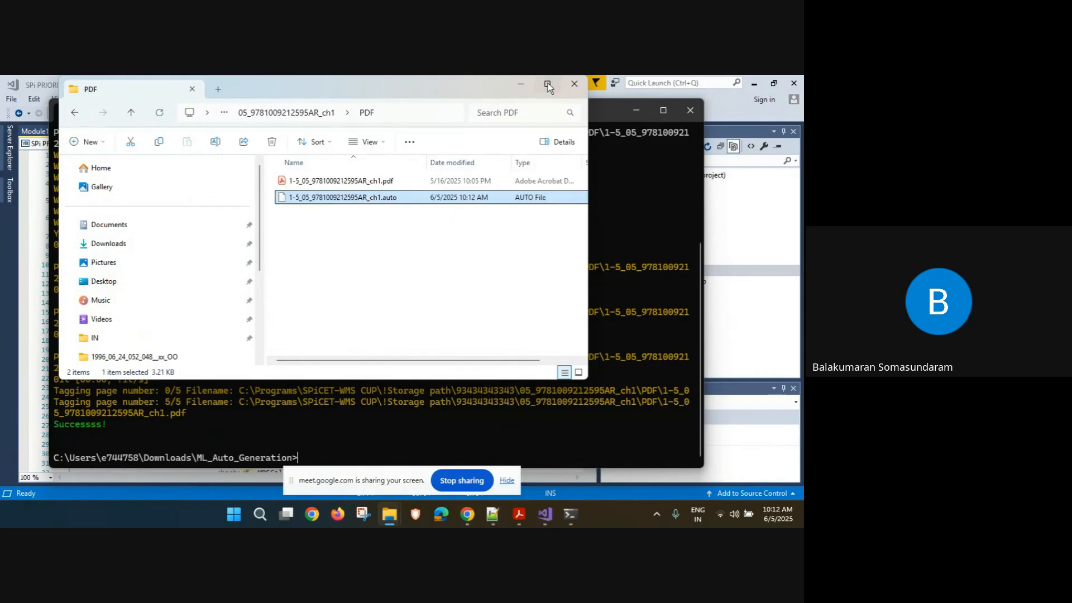
click(548, 85)
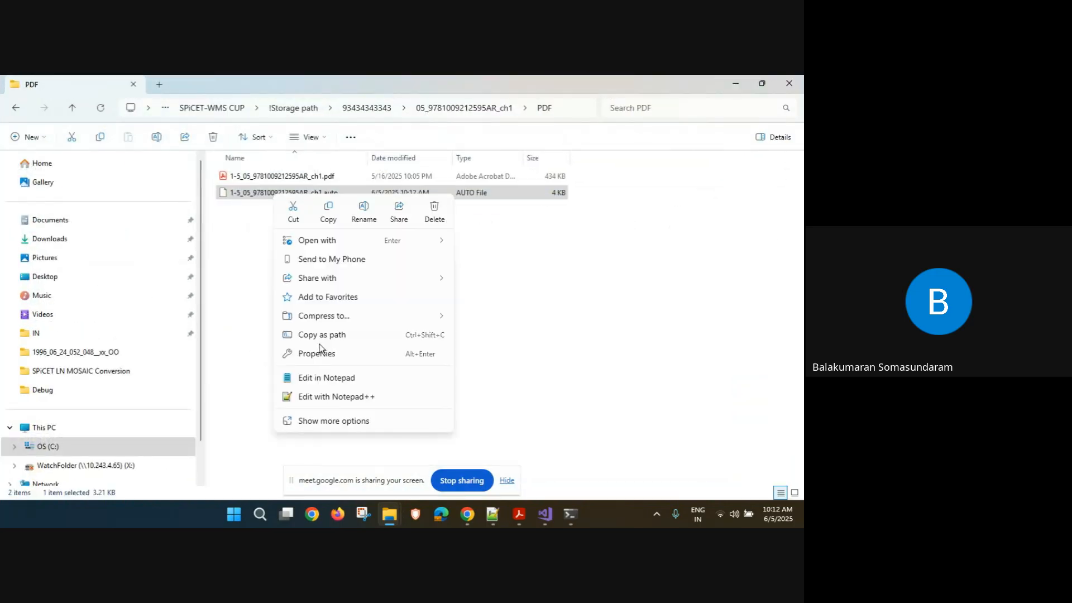
click(329, 399)
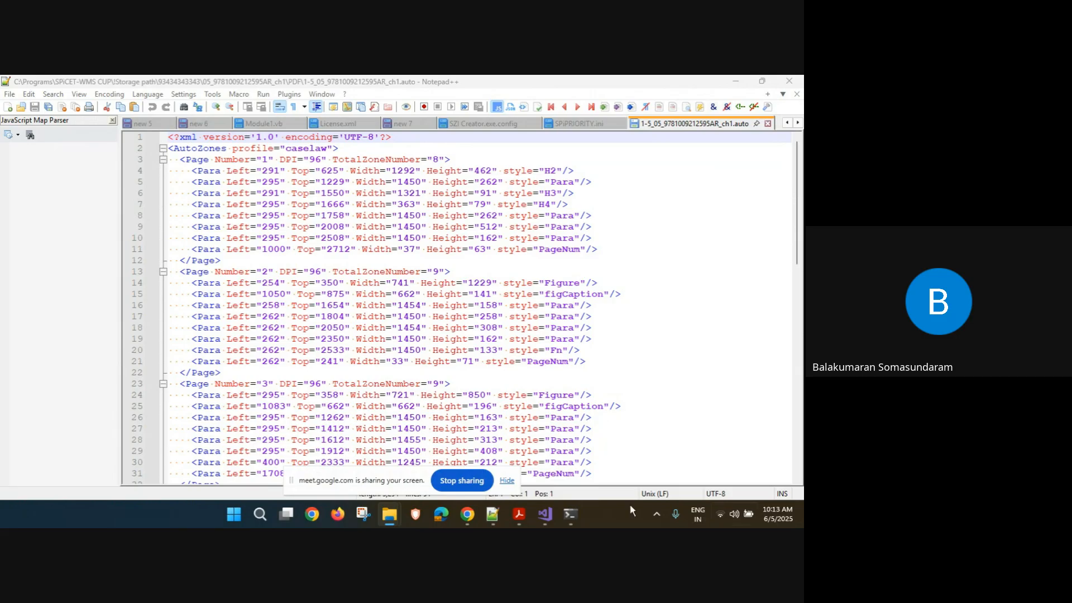
Browse in File Explorer to the SPiCET-WMS CUP folder inside C:\Programs
mouse_move(390, 522)
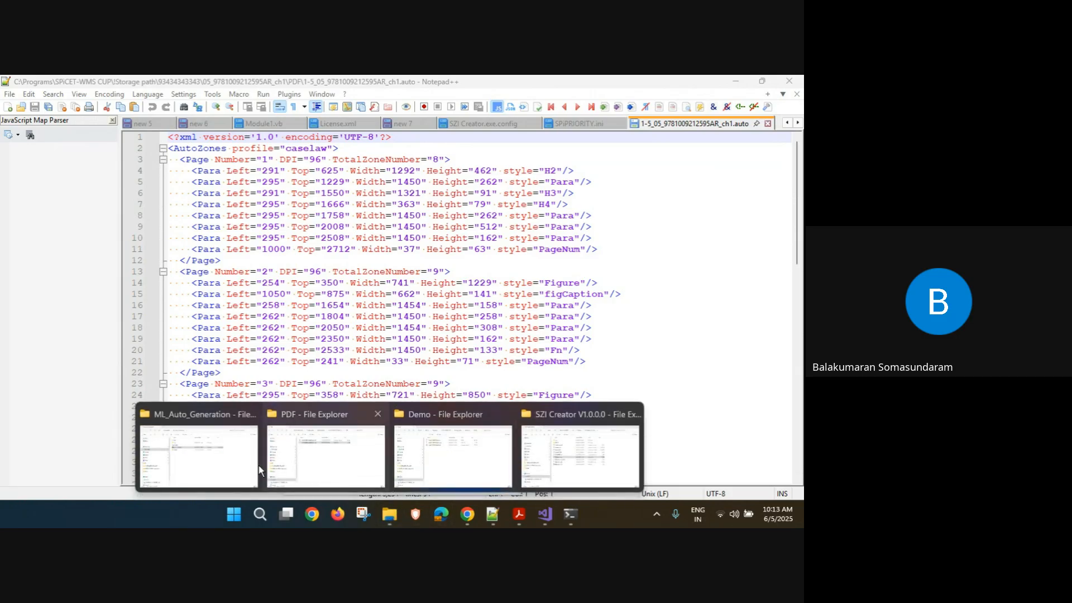
click(188, 450)
key(alt+d)
click(68, 456)
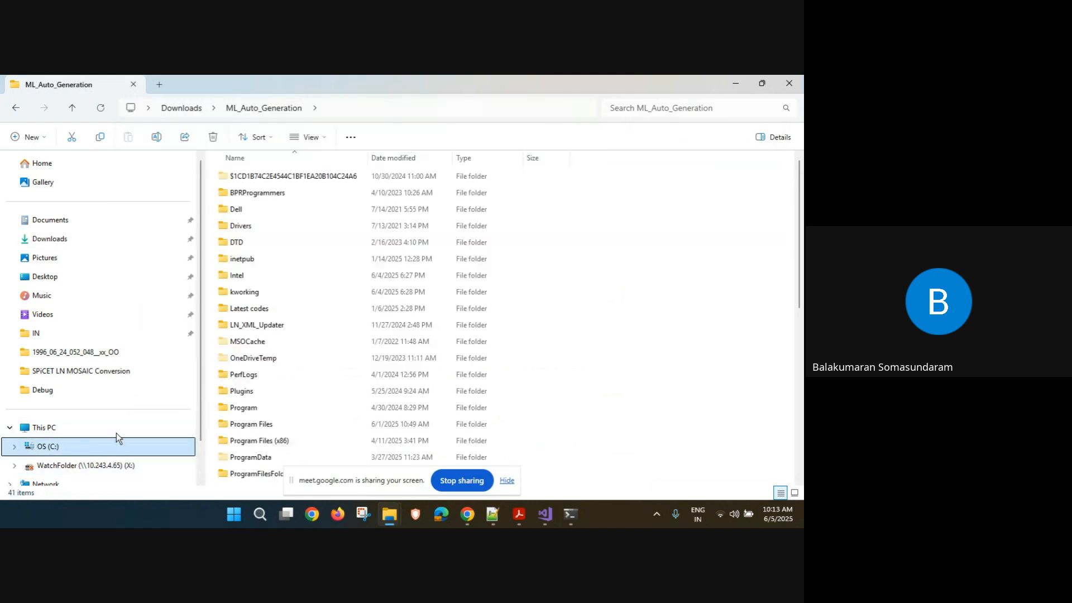
scroll(279, 419, down, 2)
click(248, 401)
double_click(248, 396)
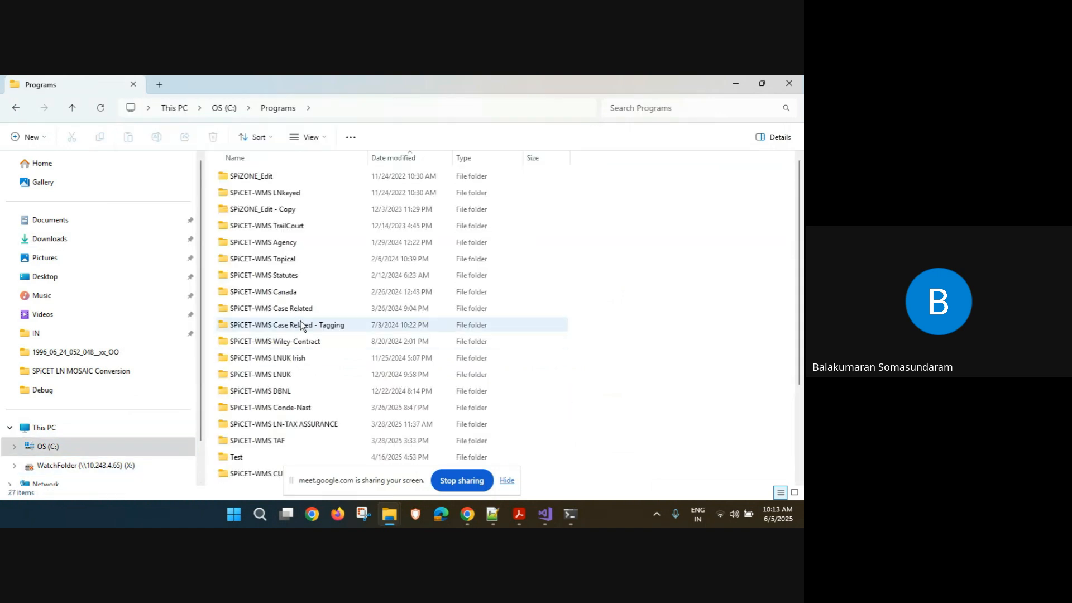
scroll(292, 395, down, 3)
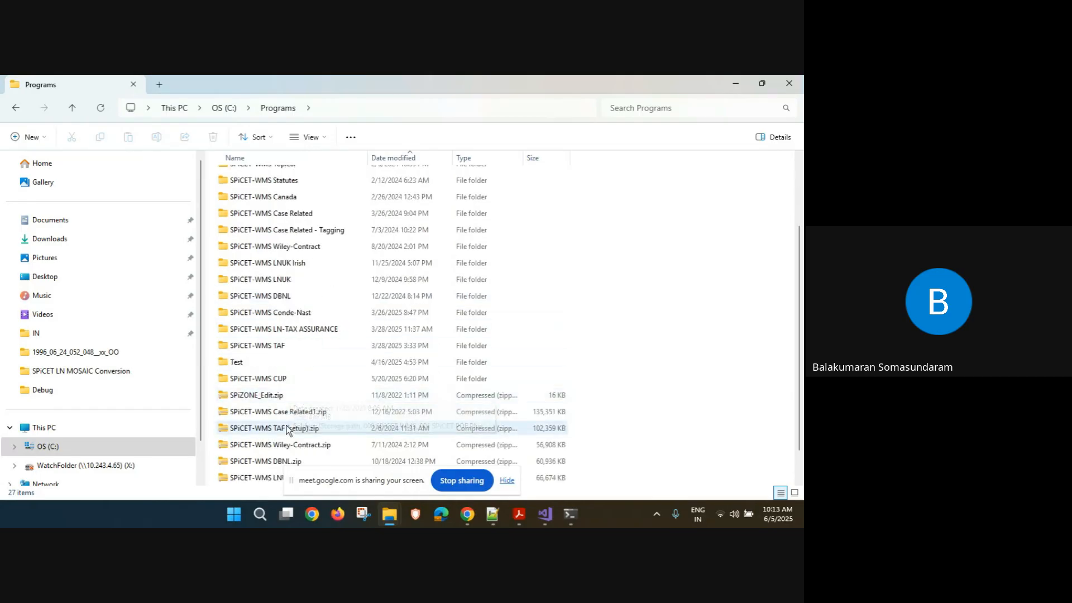
scroll(311, 410, down, 1)
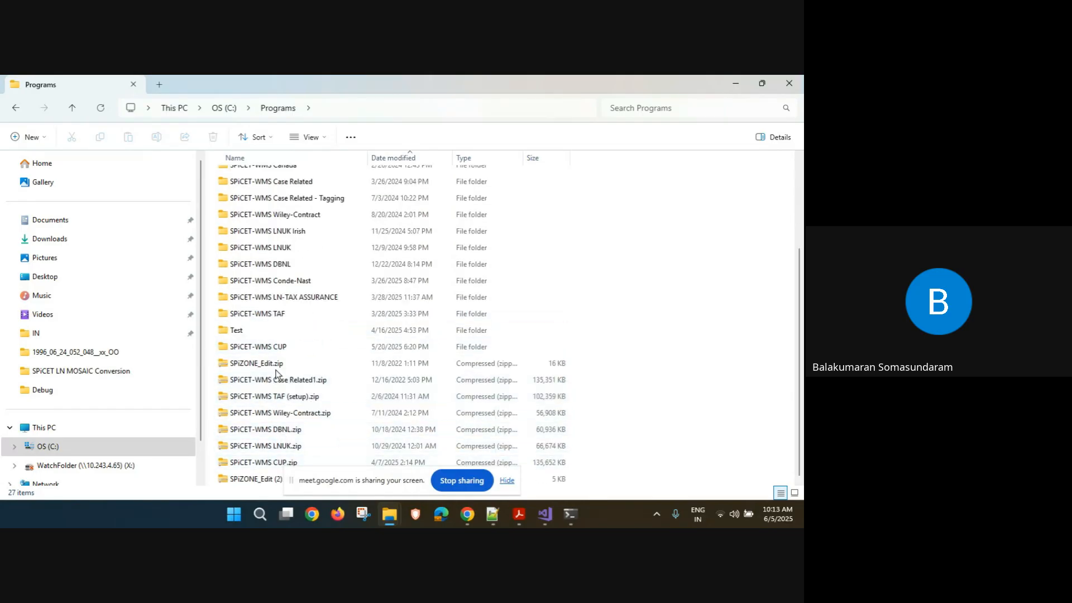
double_click(281, 346)
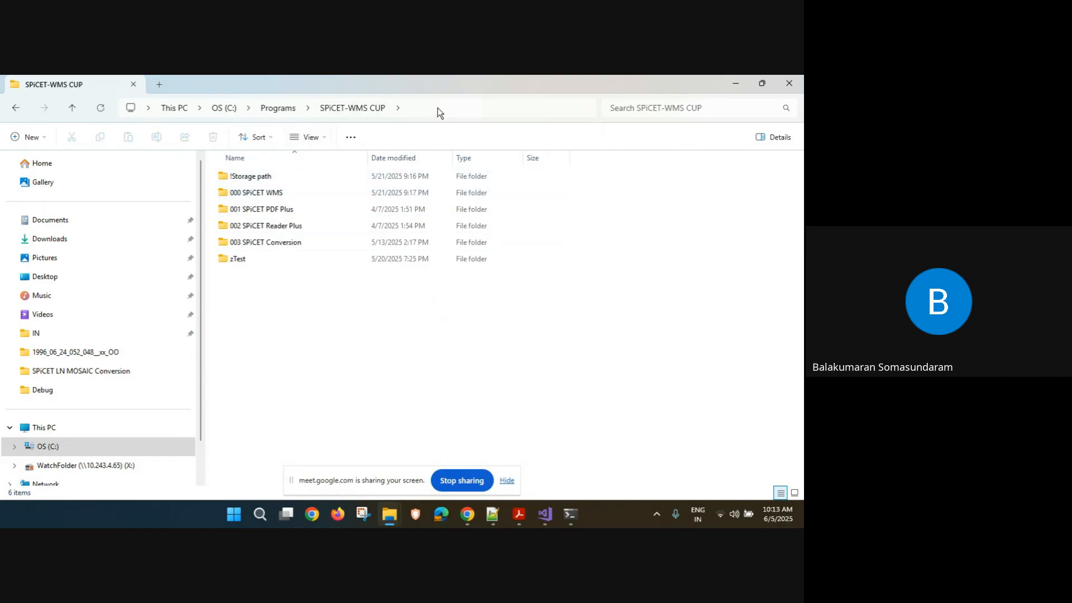
Launch SPiCET WMS.exe from the 000 SPiCET WMS folder
double_click(268, 196)
scroll(300, 397, down, 4)
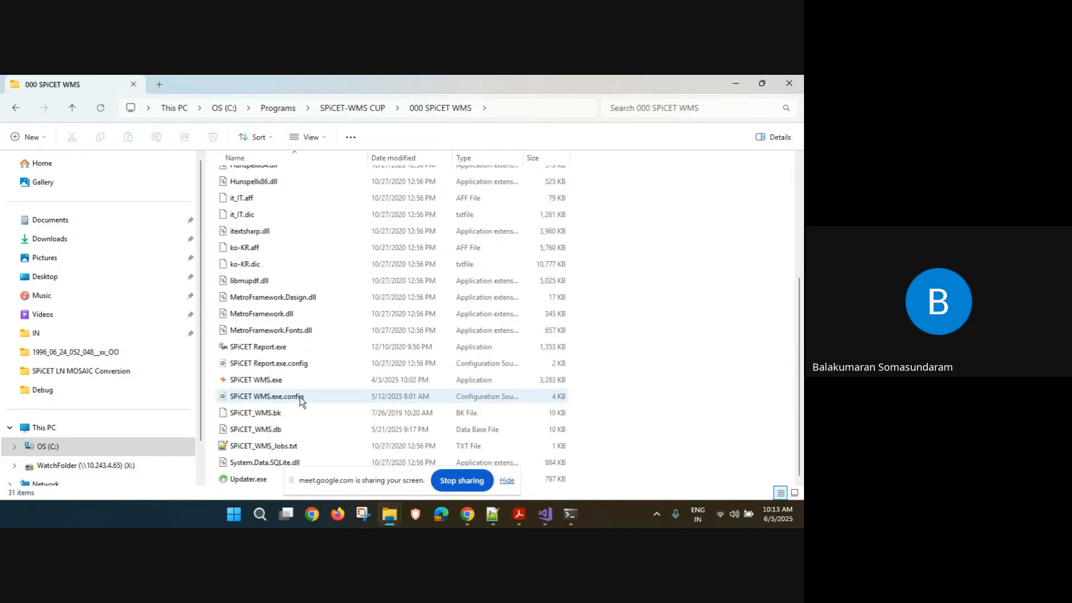
double_click(255, 381)
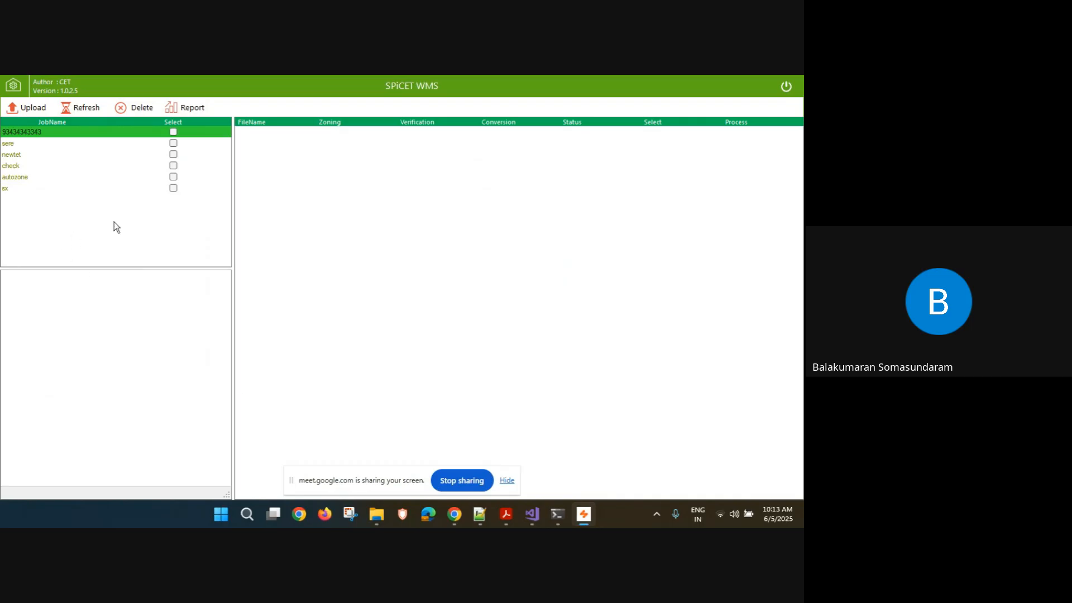
Switch to the File Explorer window showing the Demo folder inside !Storage path\autozone
drag(804, 167, 316, 173)
double_click(316, 173)
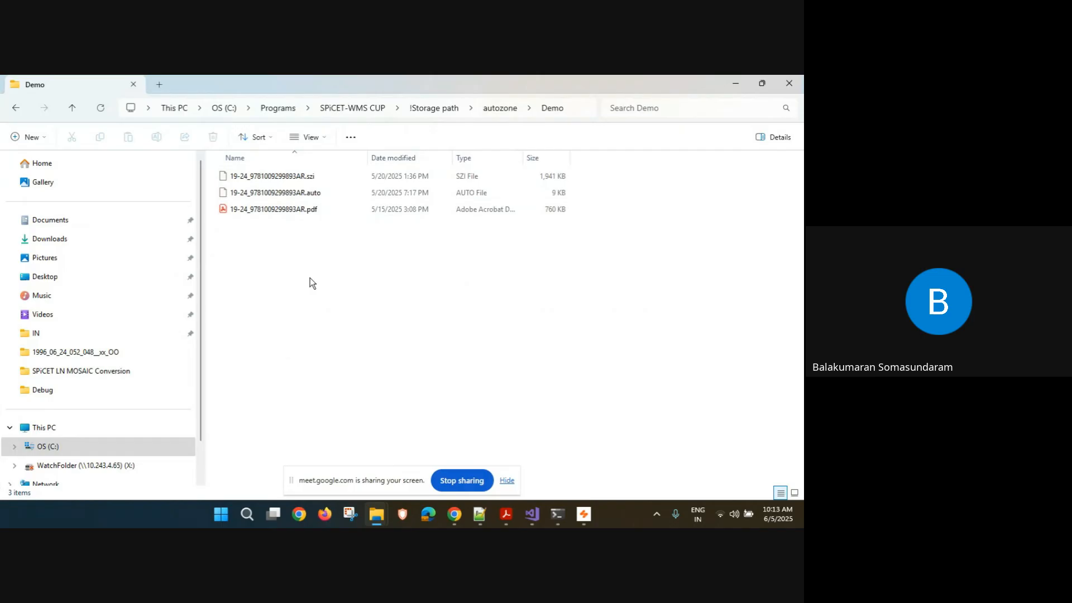
click(306, 212)
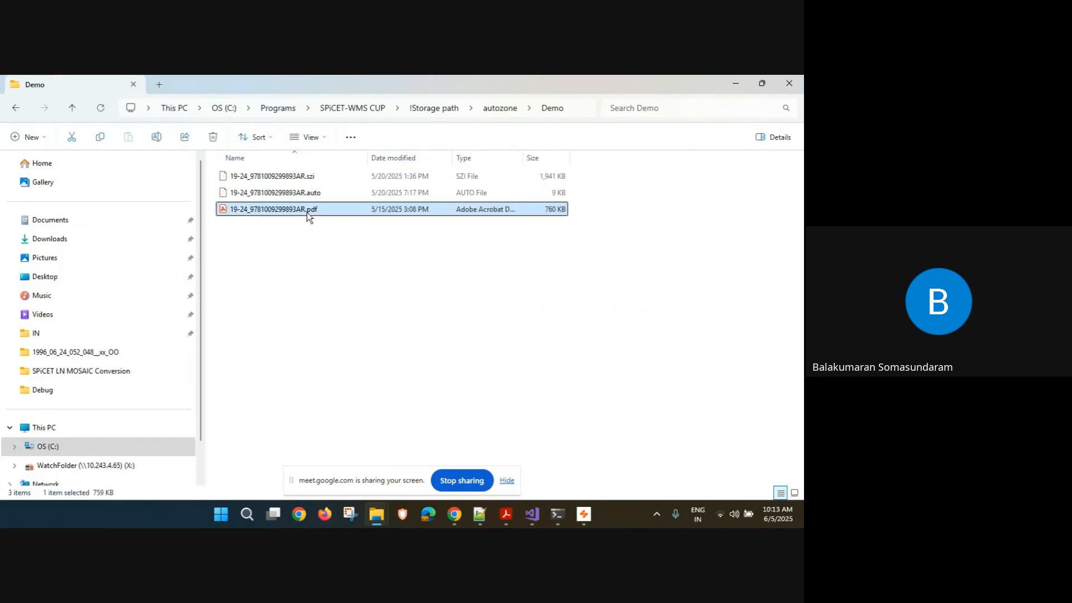
click(314, 196)
click(321, 178)
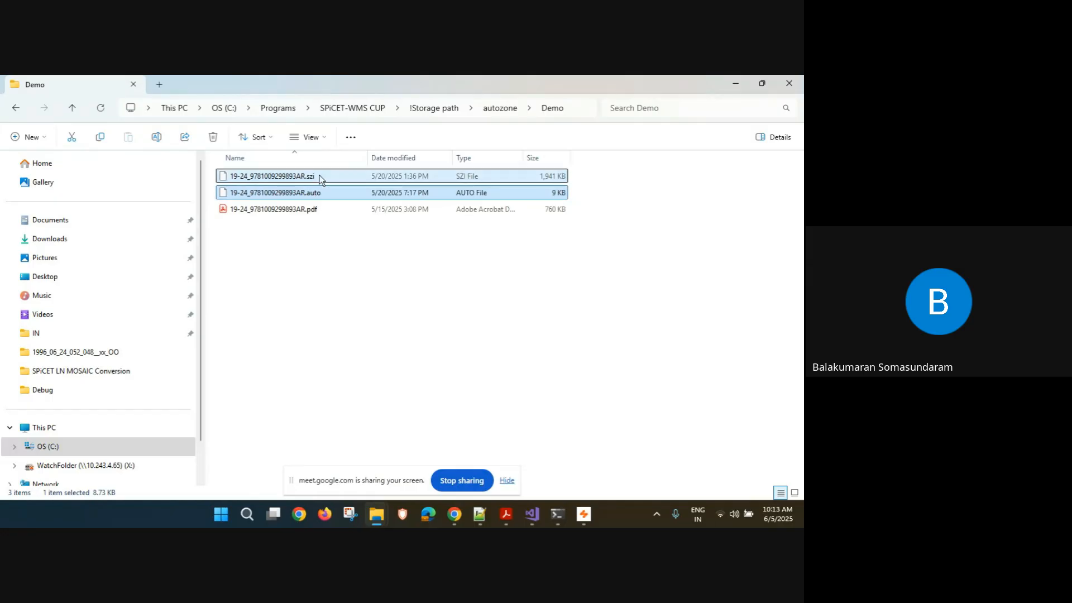
click(578, 112)
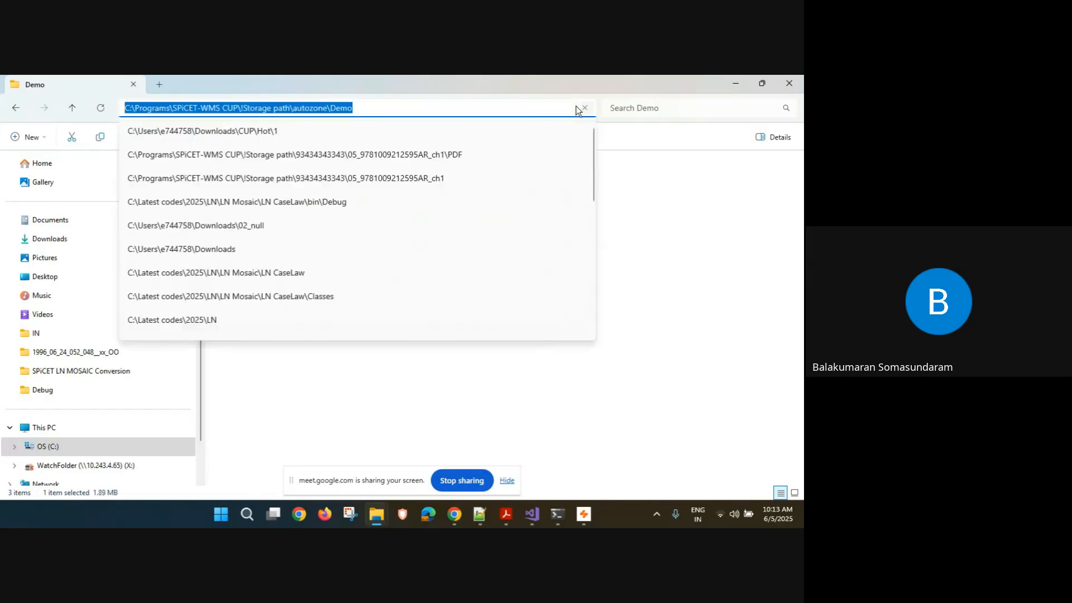
click(735, 85)
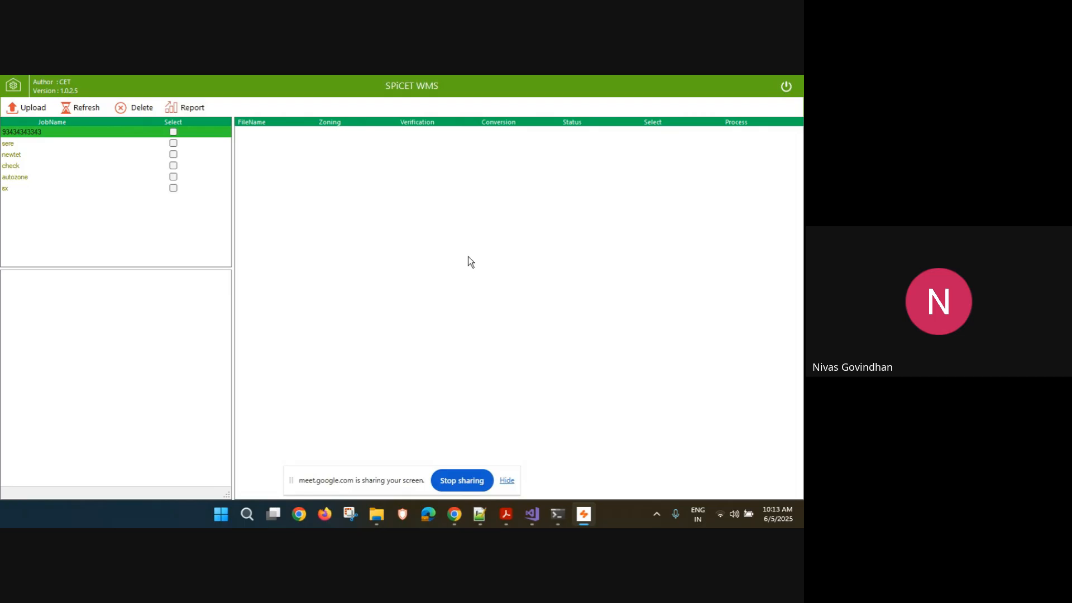
mouse_move(376, 514)
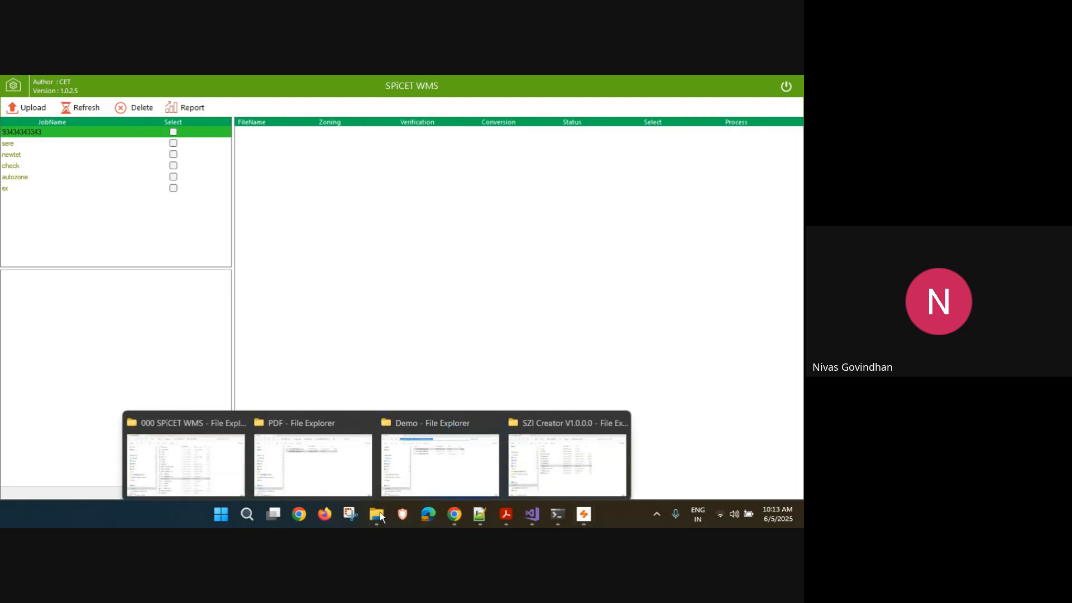
click(446, 464)
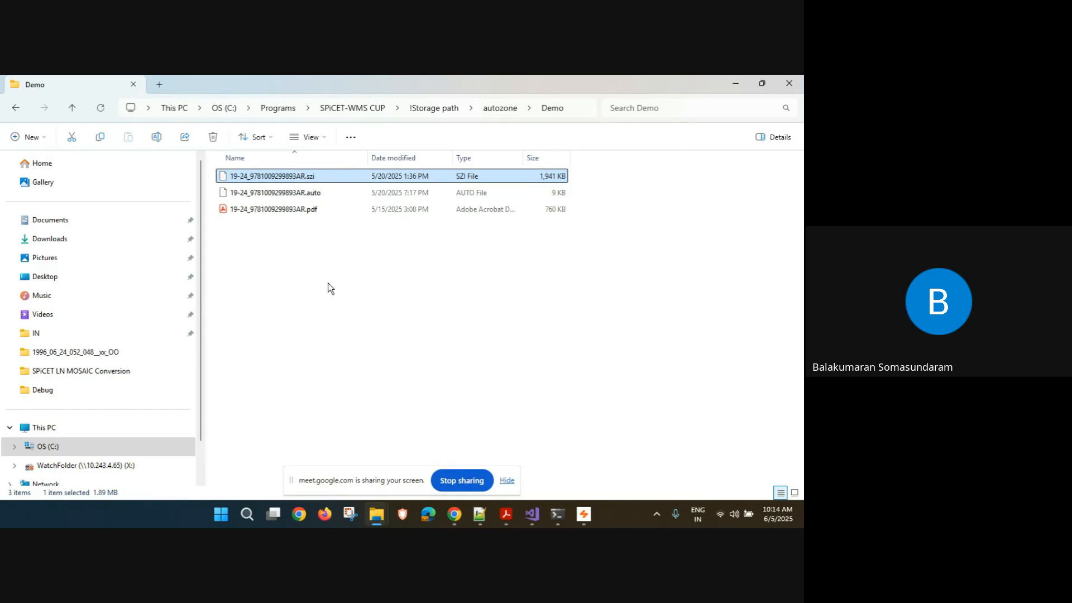
click(306, 194)
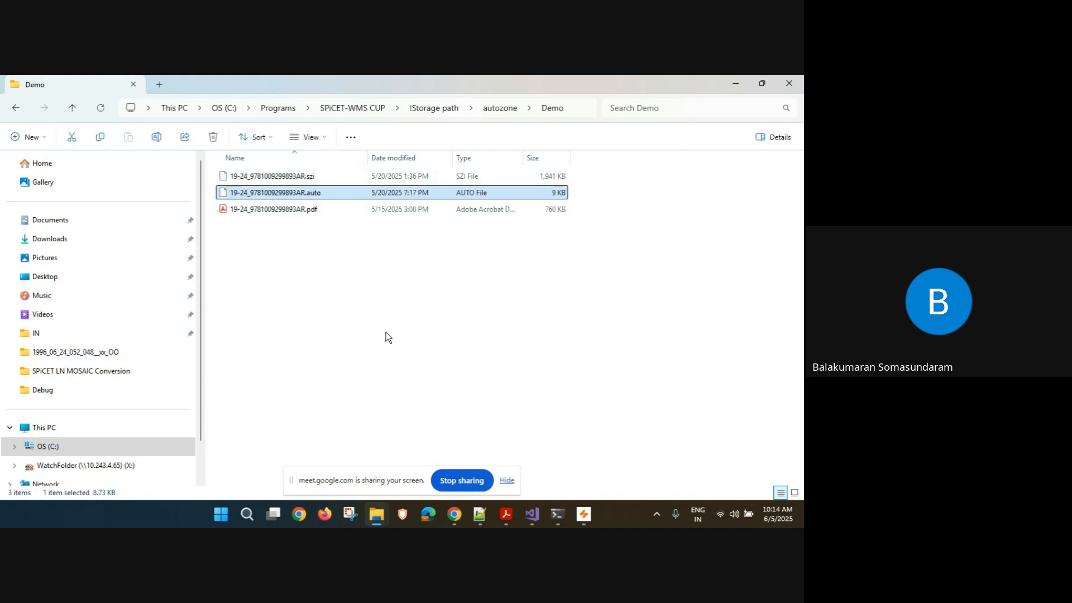
click(303, 212)
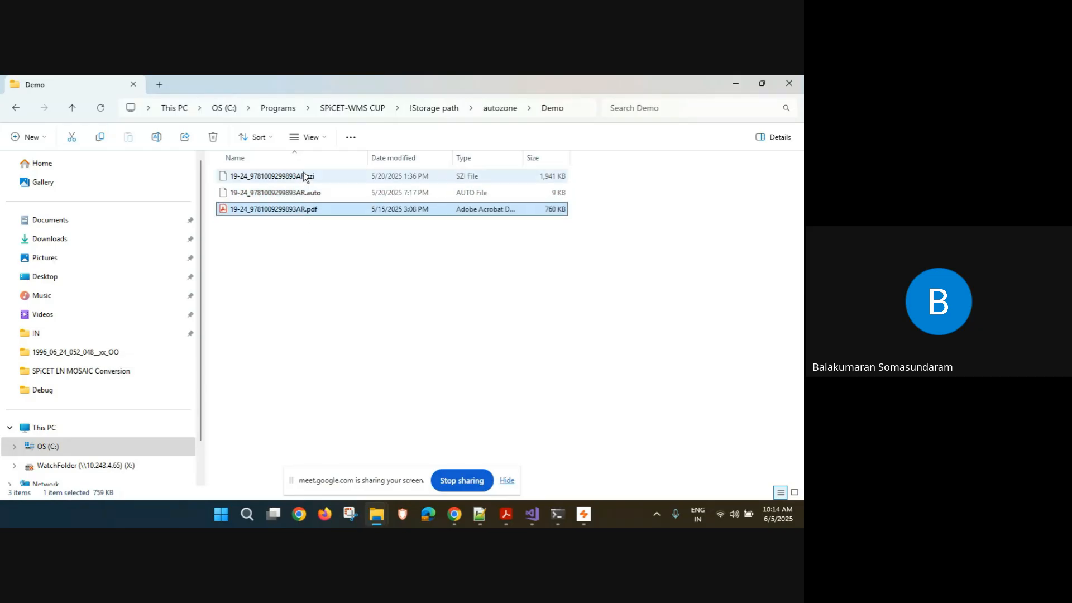
Copy the Demo folder's path and enter it as the Path for a new file upload in SPiCET WMS
click(576, 108)
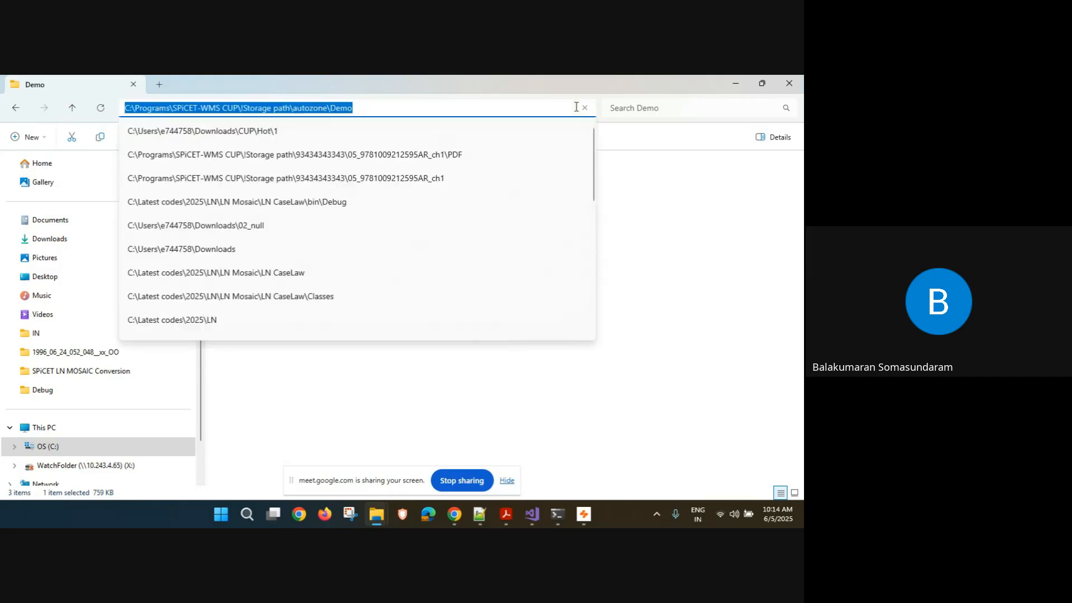
click(736, 83)
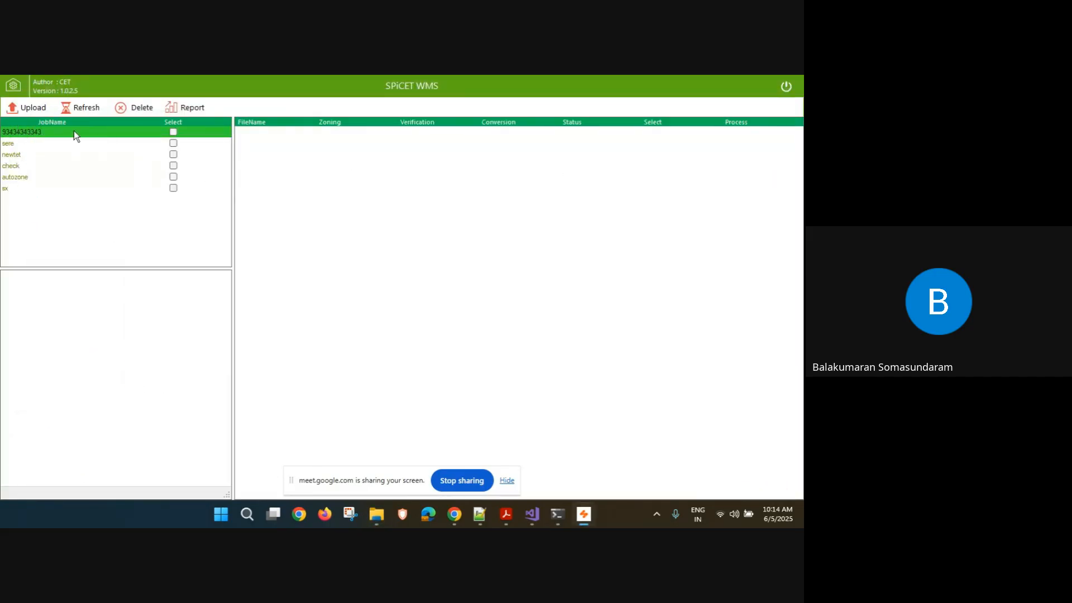
click(22, 107)
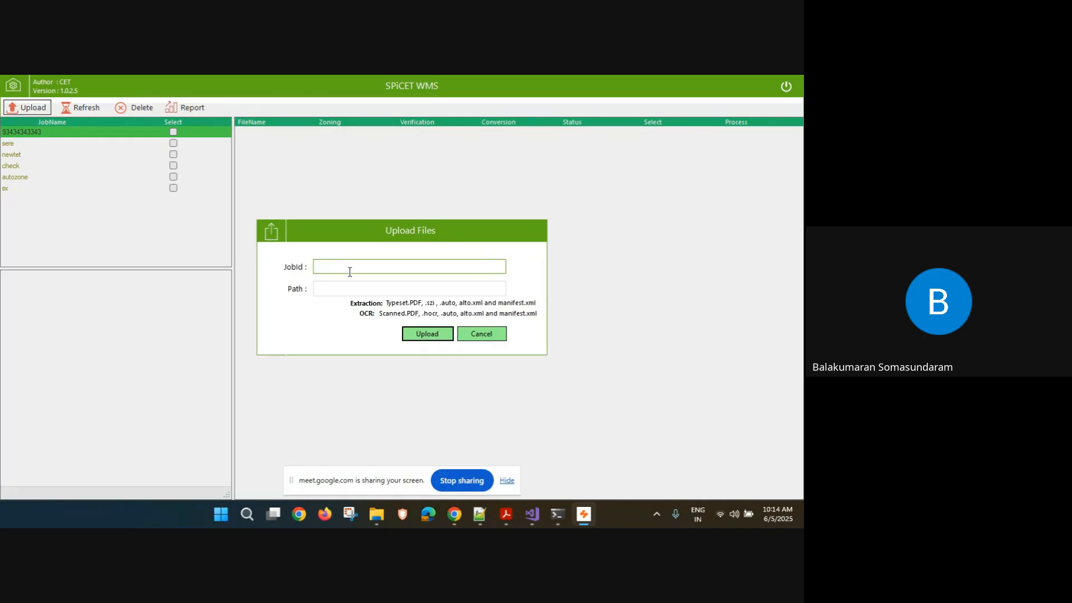
click(354, 289)
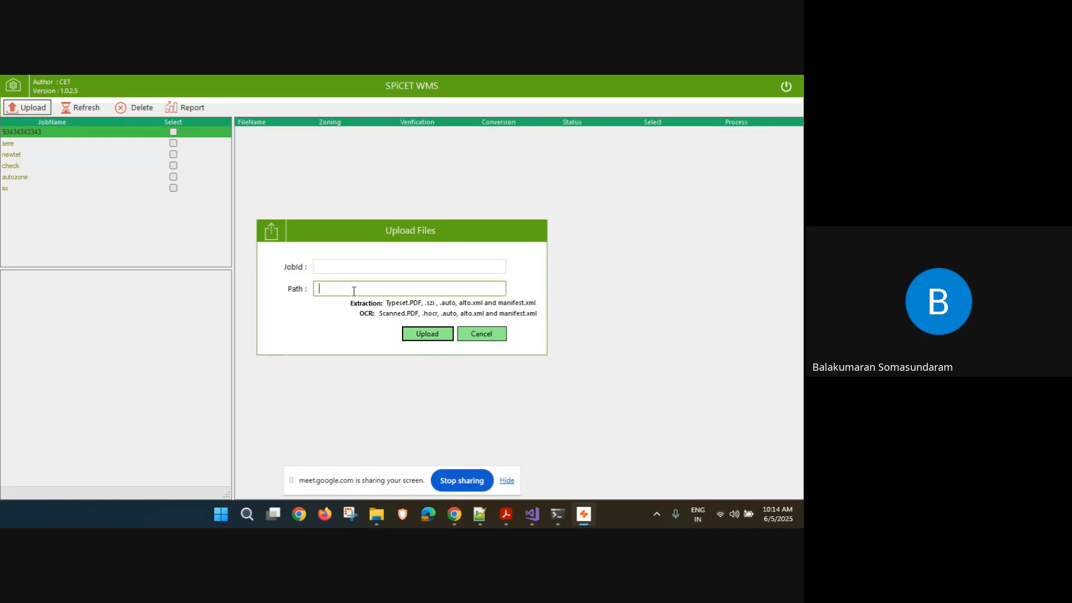
key(ctrl+v)
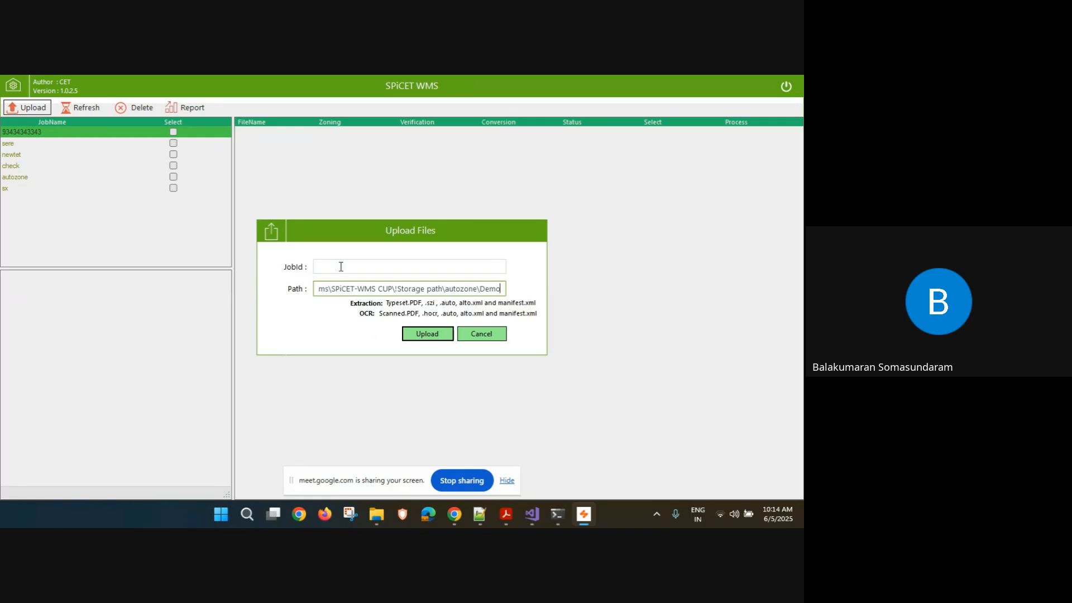
click(341, 266)
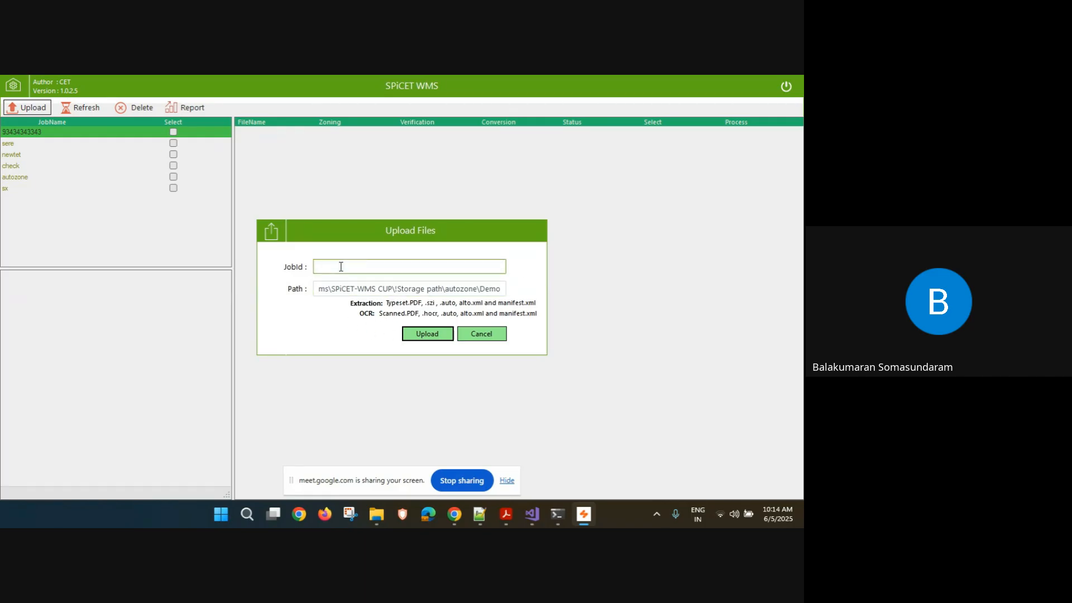
text(demo1)
drag(355, 267, 317, 269)
click(377, 514)
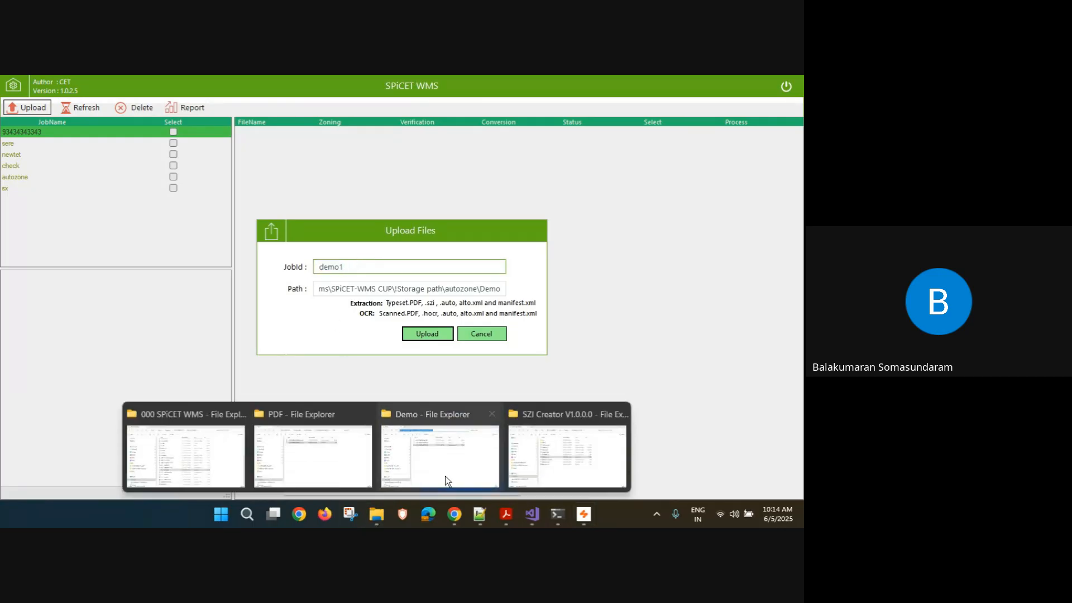
click(407, 459)
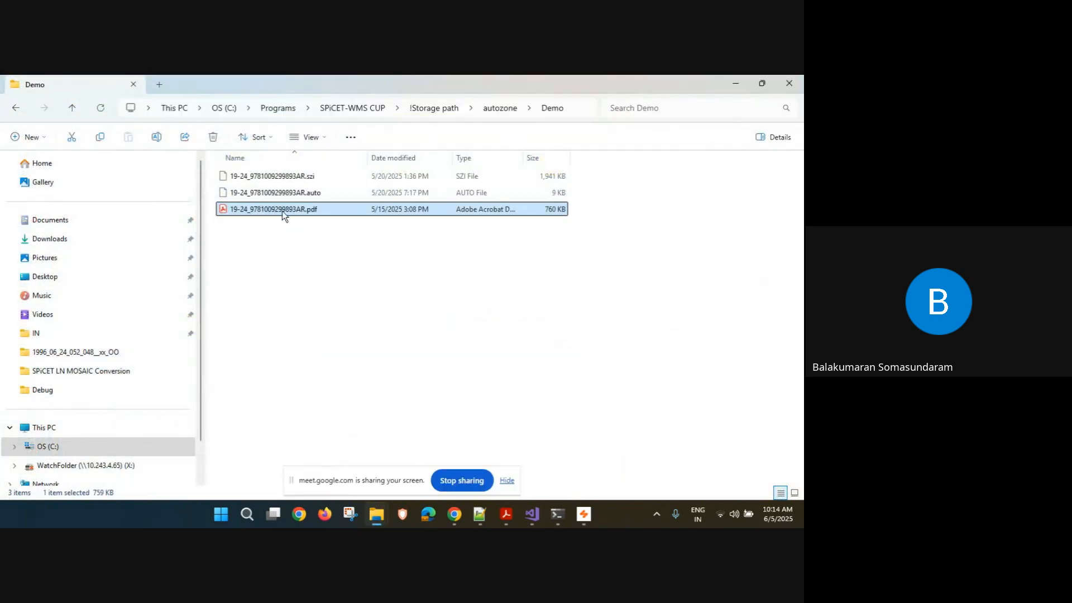
click(283, 215)
drag(250, 208, 307, 206)
key(ctrl+c)
click(735, 84)
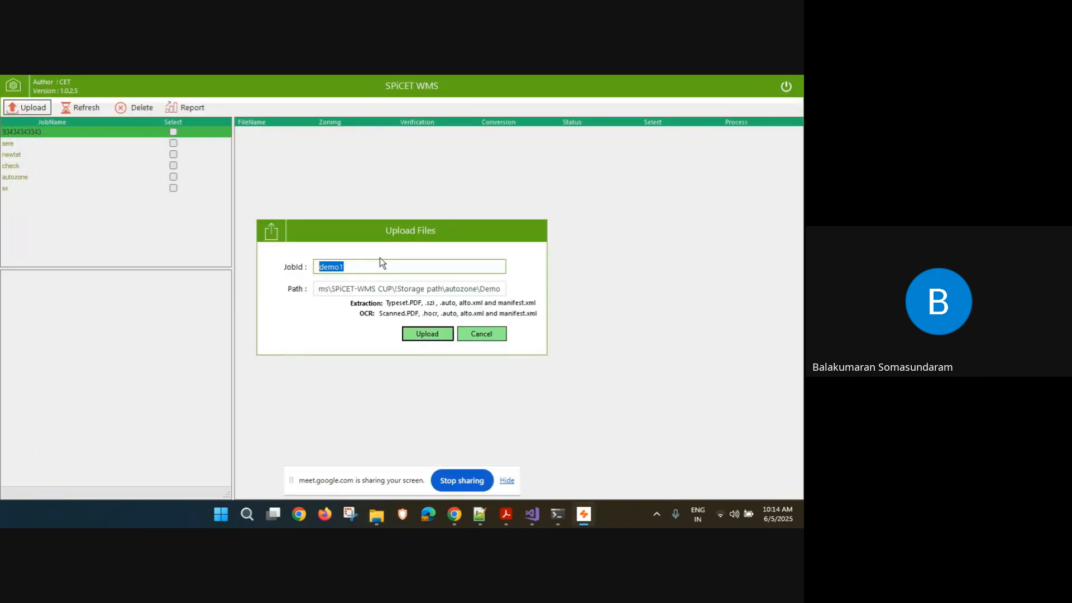
key(ctrl+v)
click(420, 335)
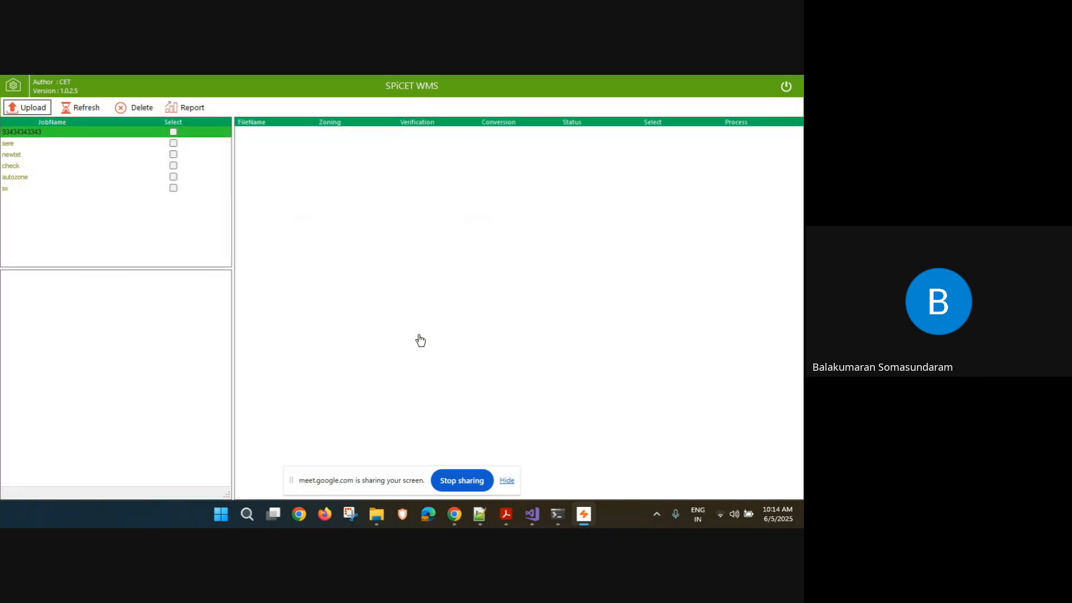
click(173, 200)
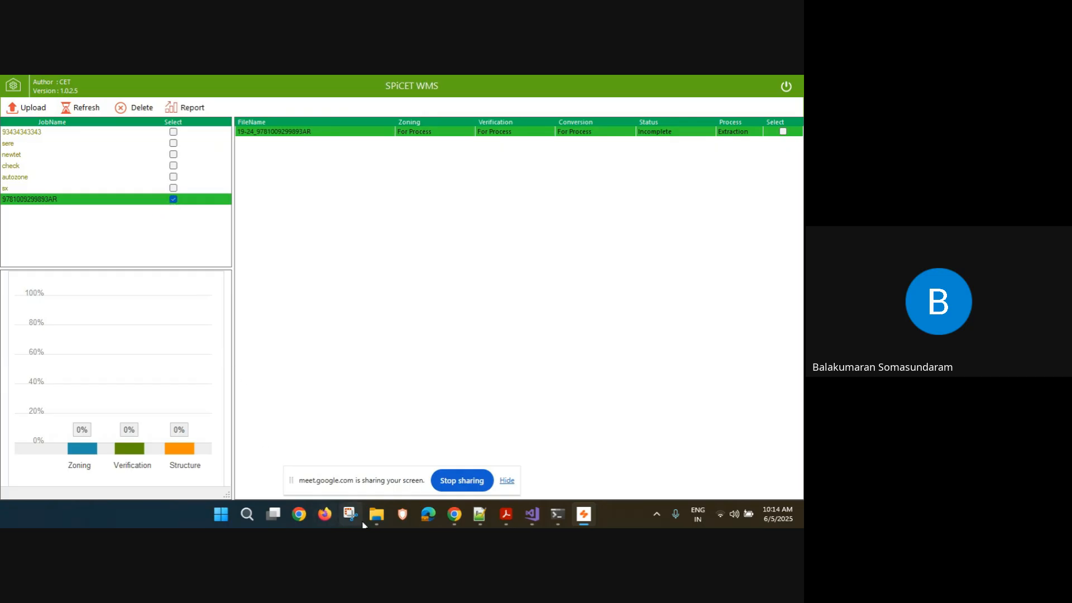
mouse_move(374, 520)
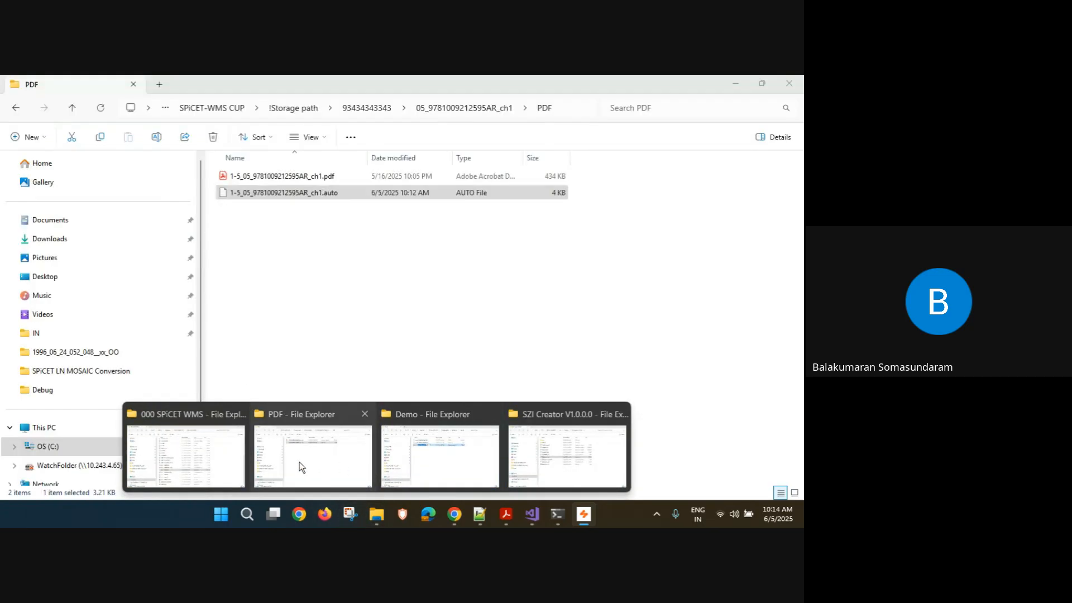
click(213, 455)
click(371, 111)
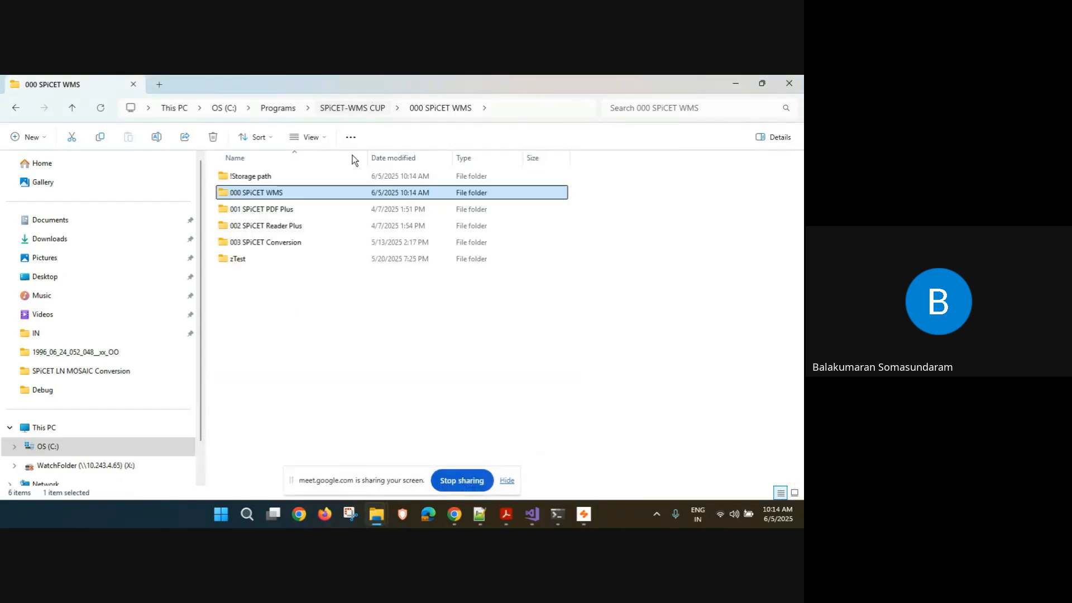
click(265, 178)
double_click(262, 178)
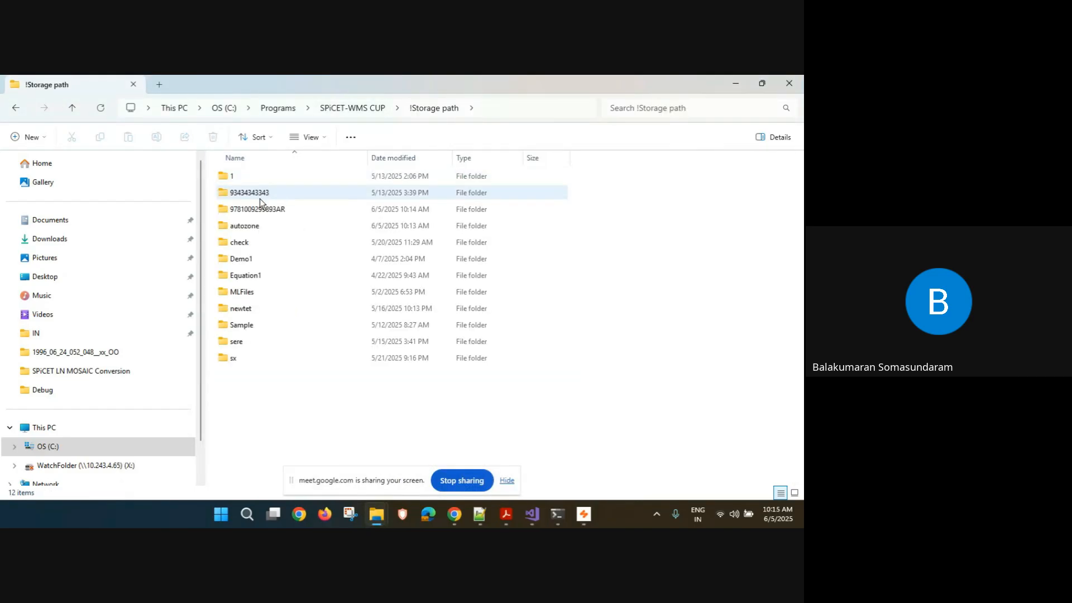
double_click(274, 178)
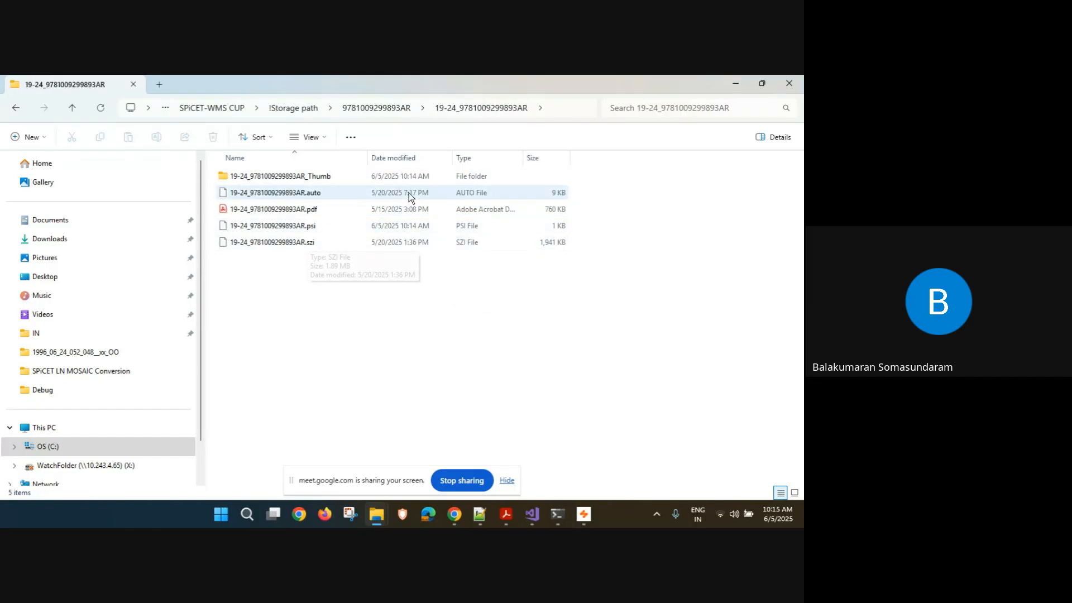
click(731, 82)
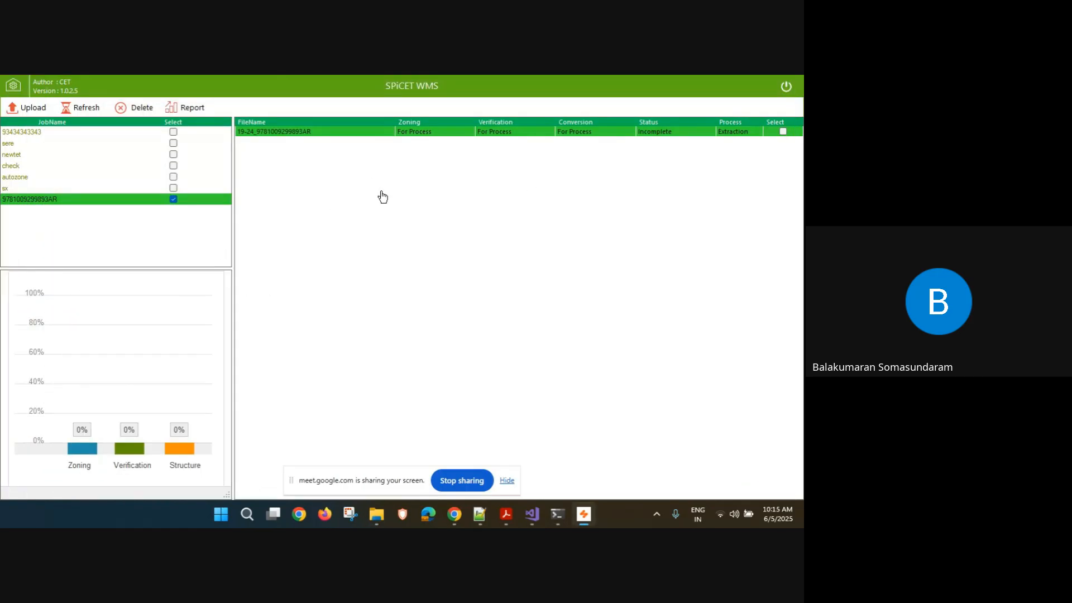
click(416, 134)
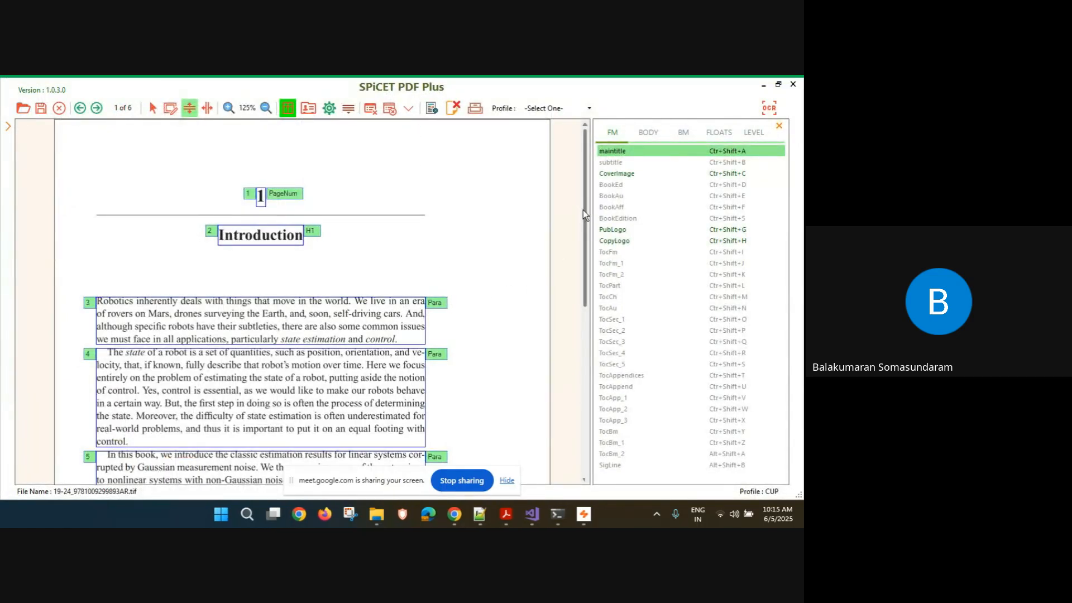
drag(583, 210, 581, 259)
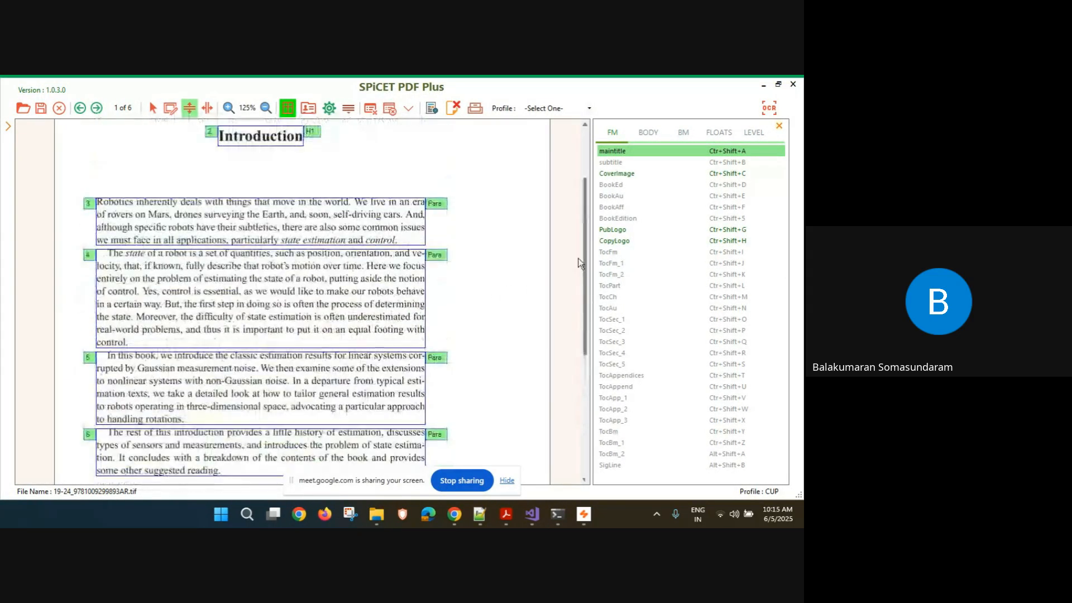
mouse_move(377, 516)
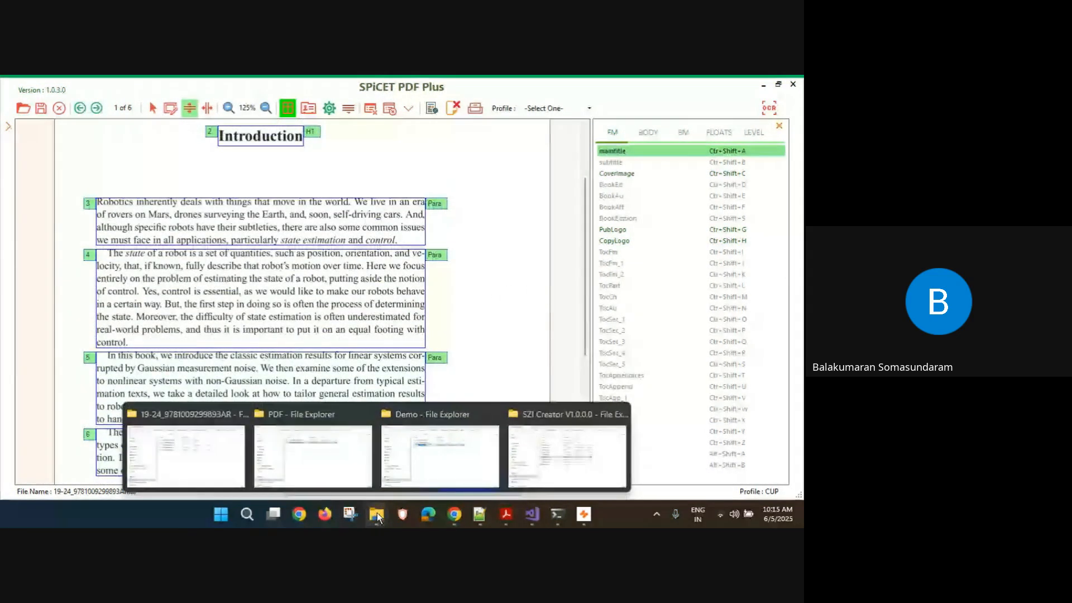
click(441, 456)
right_click(313, 194)
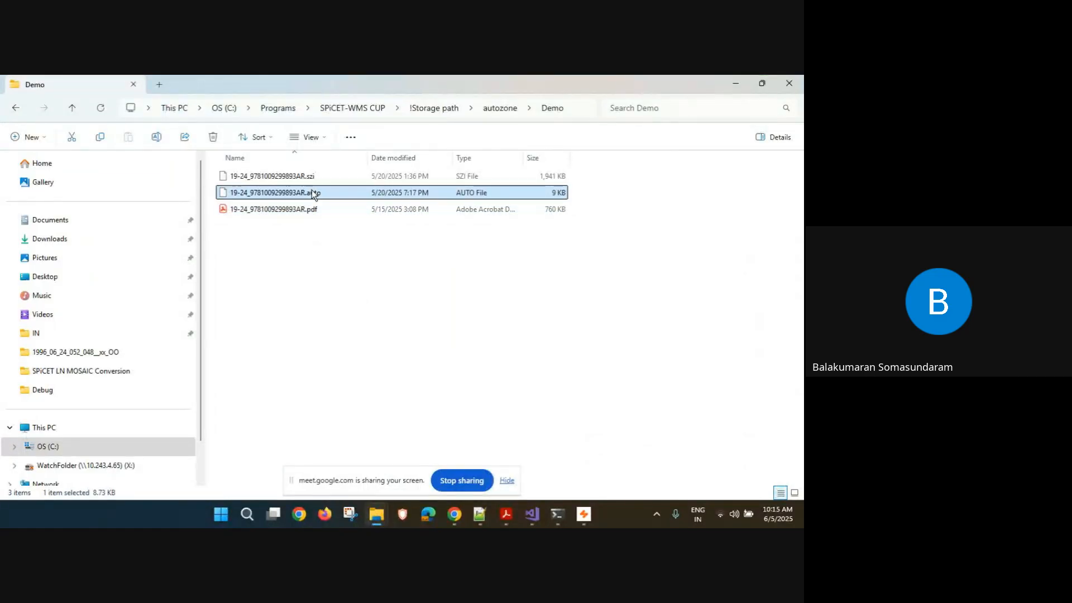
click(369, 392)
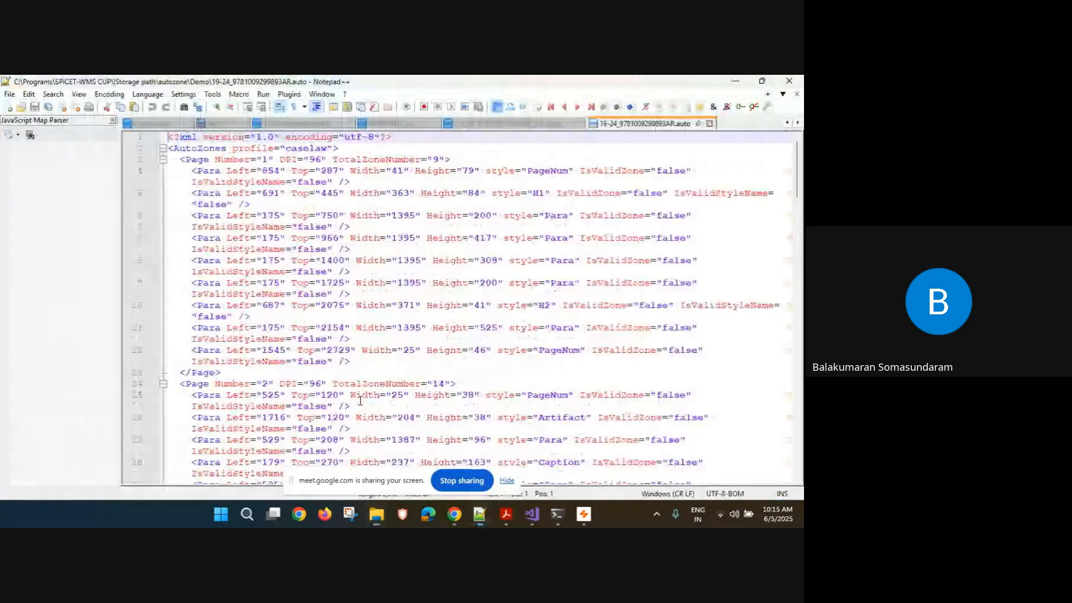
Minimize Notepad++ and the Demo folder window to return to the zoned page in SPiCET PDF Plus
click(736, 81)
mouse_move(532, 521)
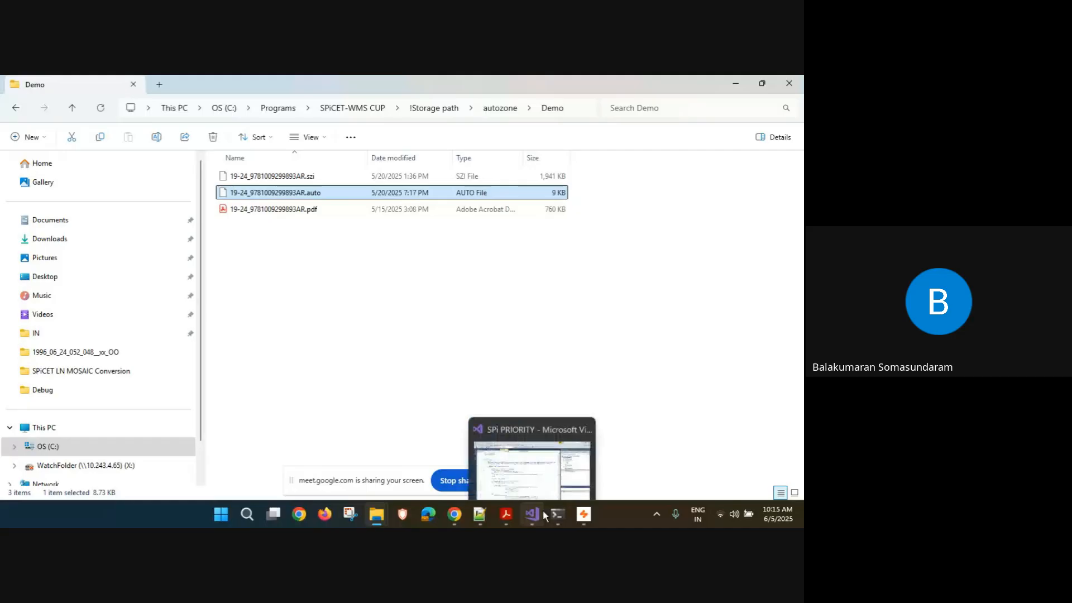
key(alt+Tab)
key(alt+Tab)
key(Escape)
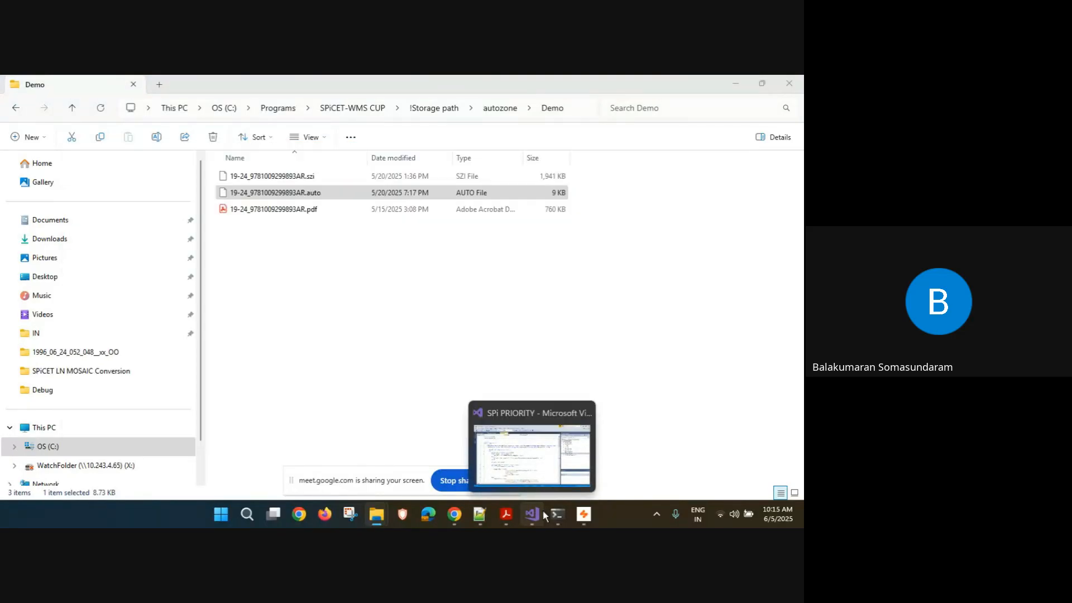
key(alt+Tab)
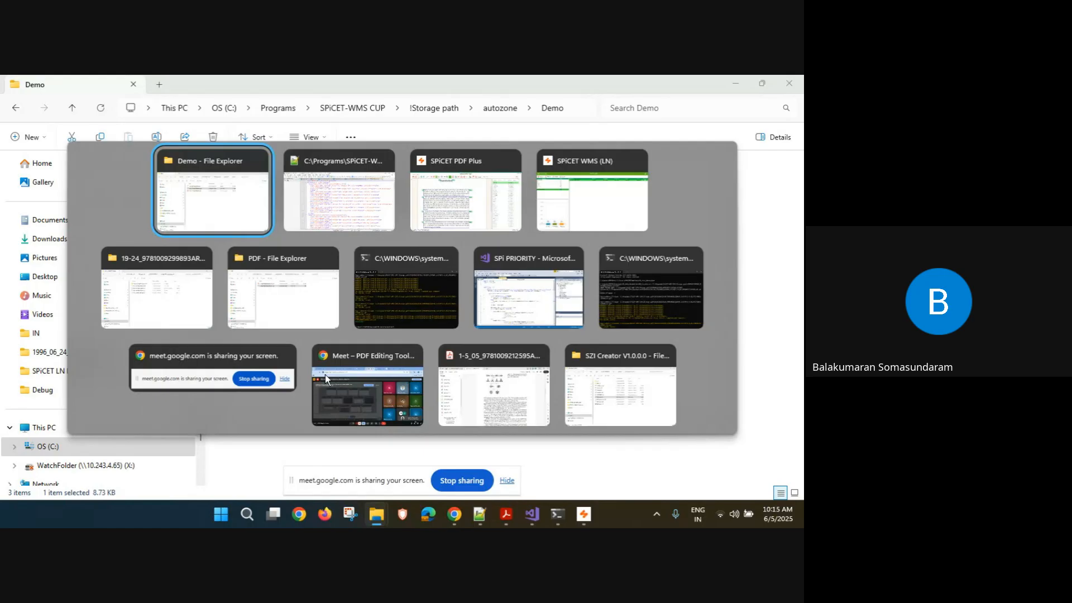
key(Tab)
key(Escape)
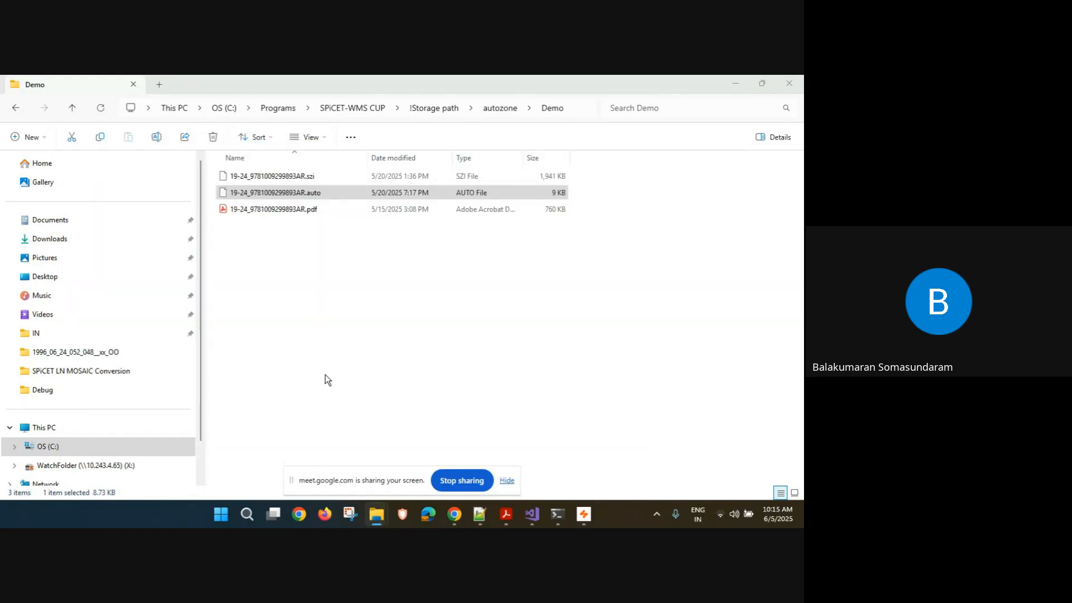
key(alt+Tab)
key(Tab)
key(Tab)
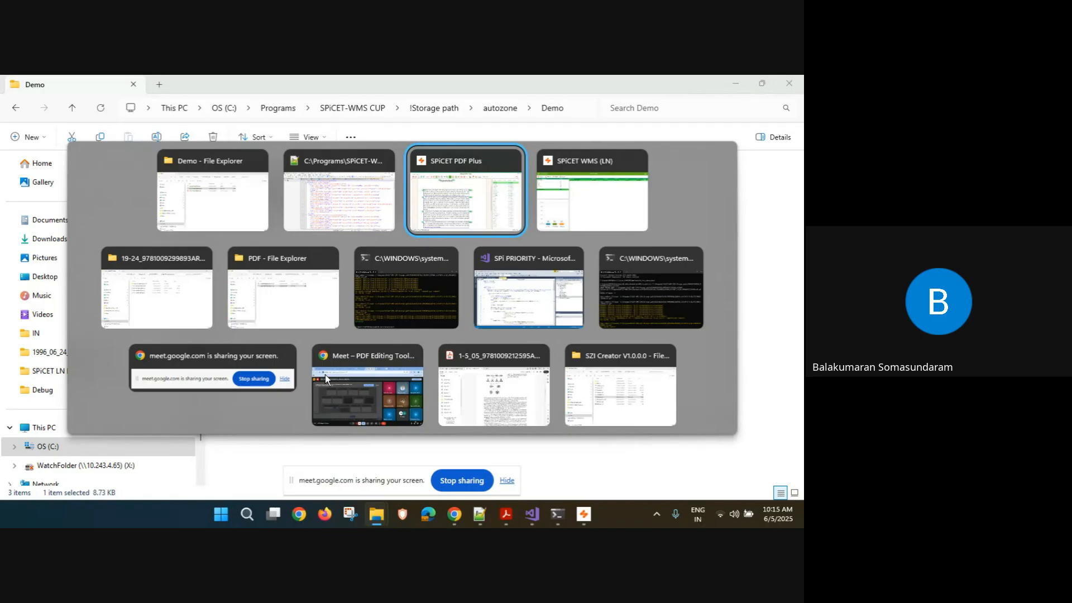
key(Escape)
click(735, 83)
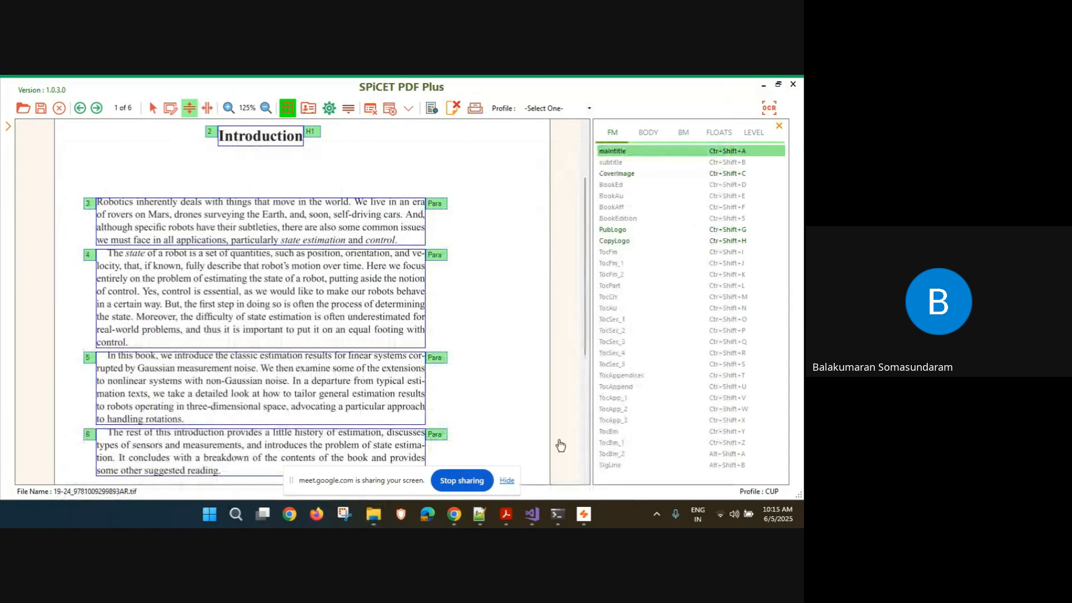
Change the tag of the first paragraph zone under the heading 1.1 A Little History to Para_NoIndent
drag(585, 237, 583, 197)
drag(581, 314, 580, 357)
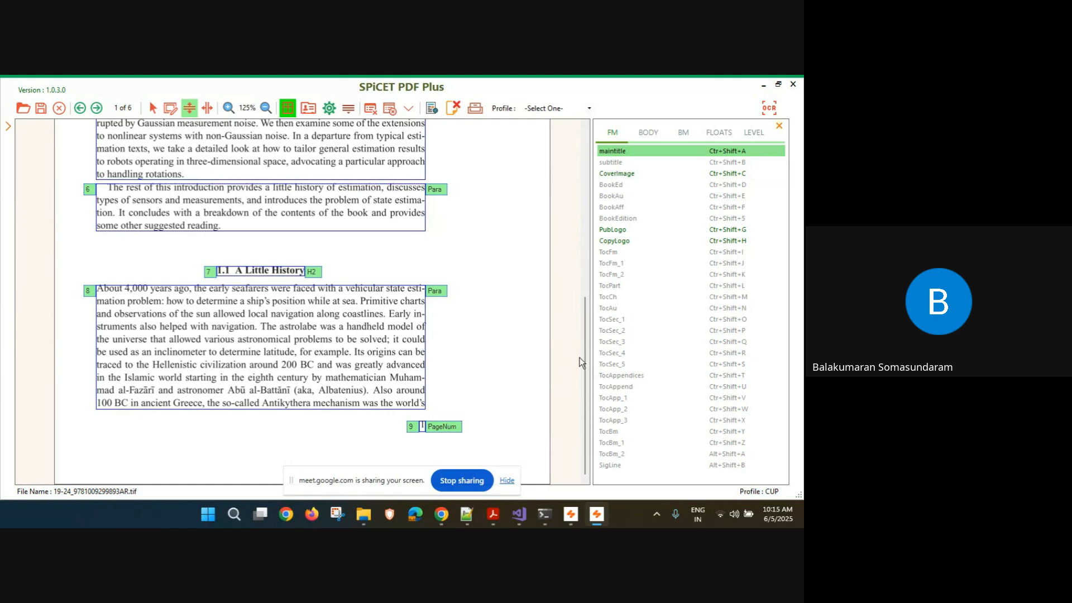
click(435, 291)
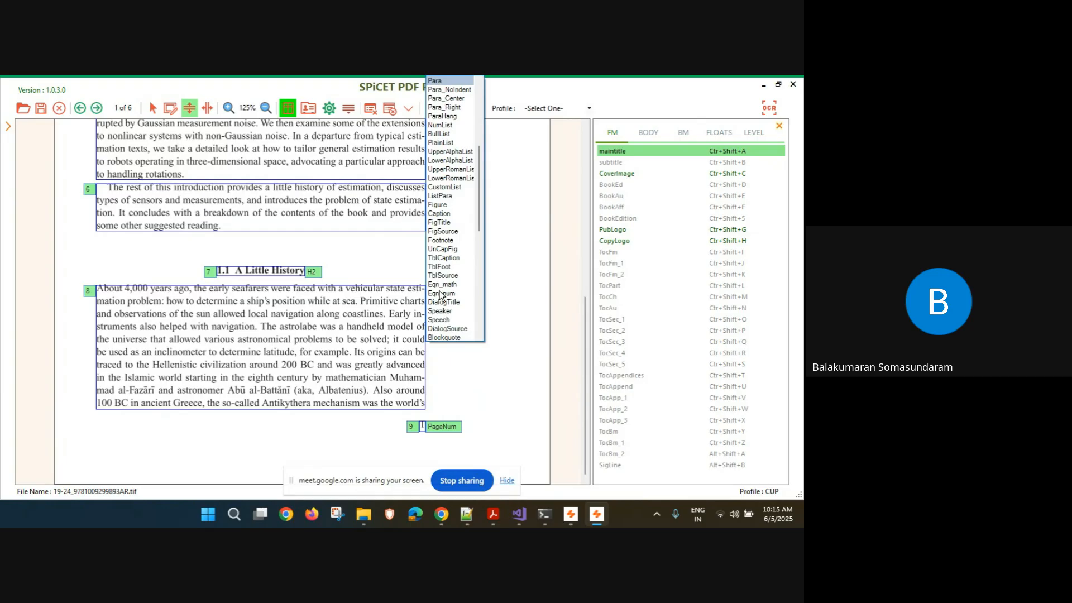
click(448, 90)
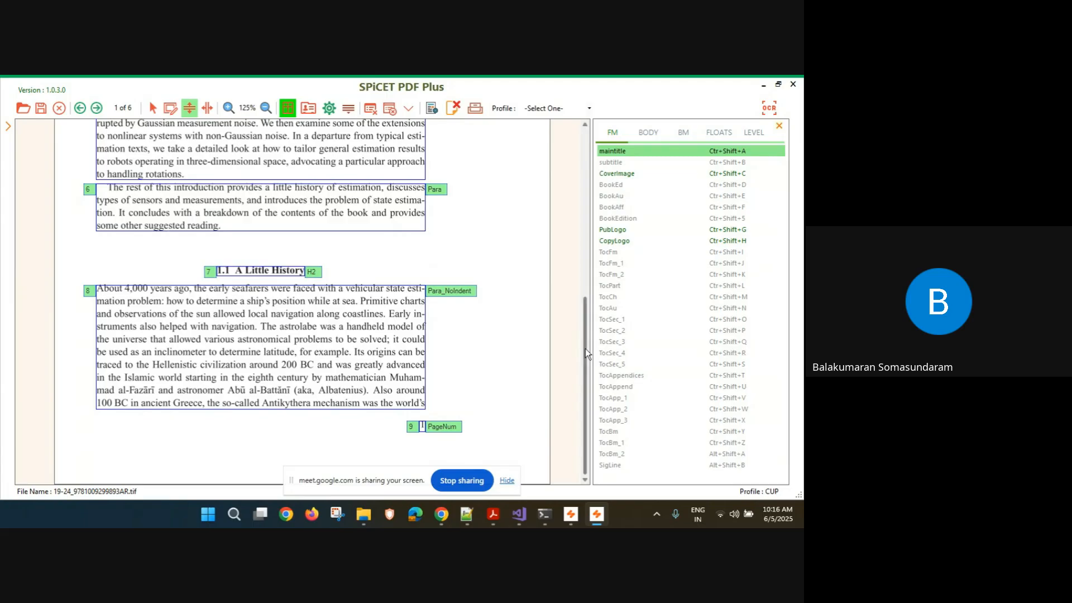
In Select Mode, extend the zone of page 1's opening paragraph slightly outward at its upper-left corner
drag(585, 348, 592, 179)
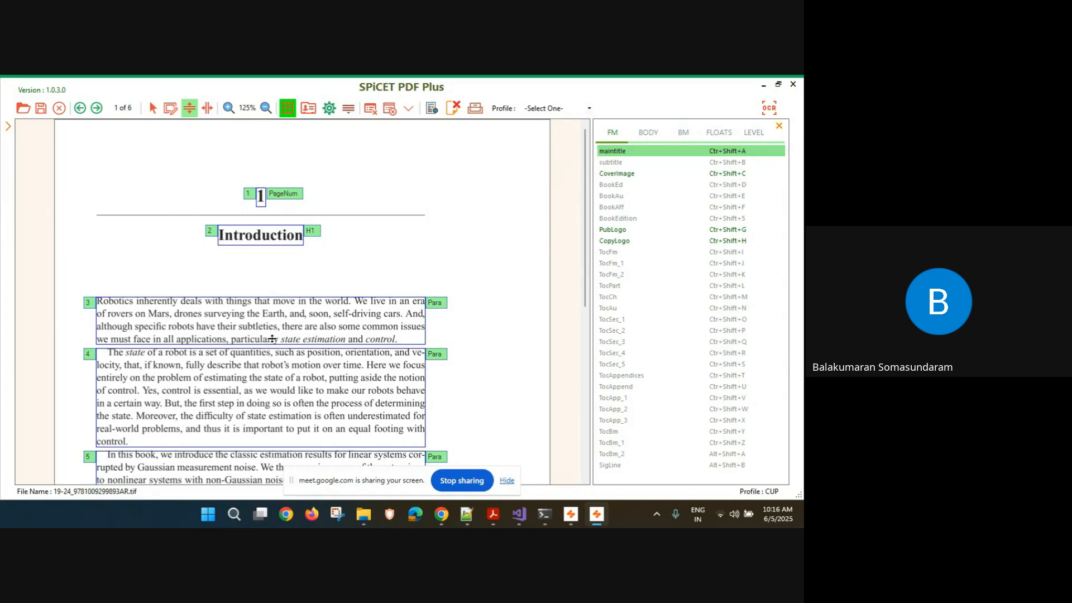
click(154, 110)
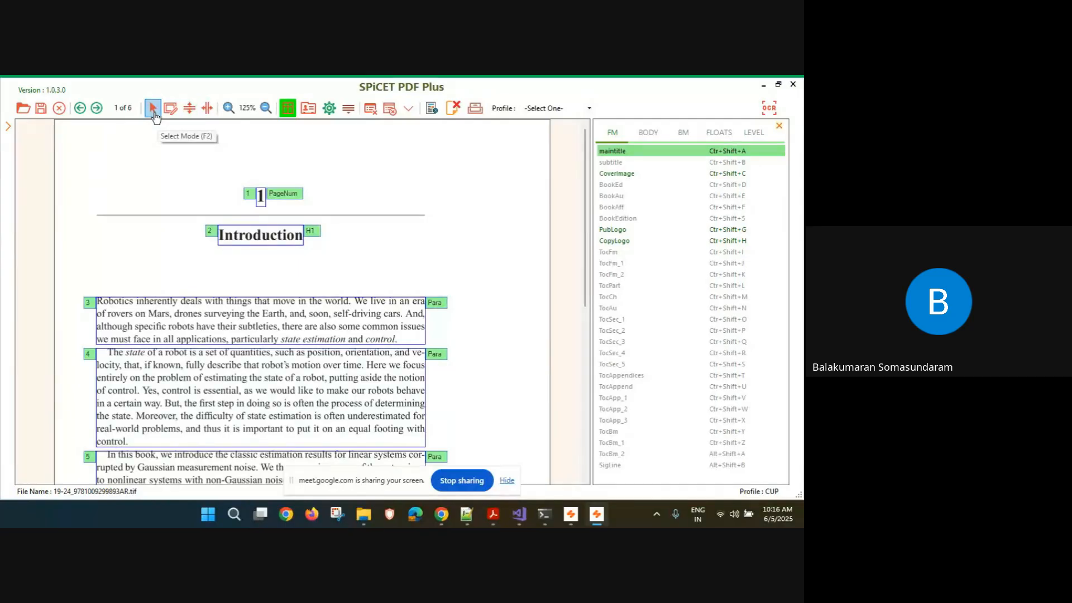
click(232, 322)
drag(94, 293, 92, 293)
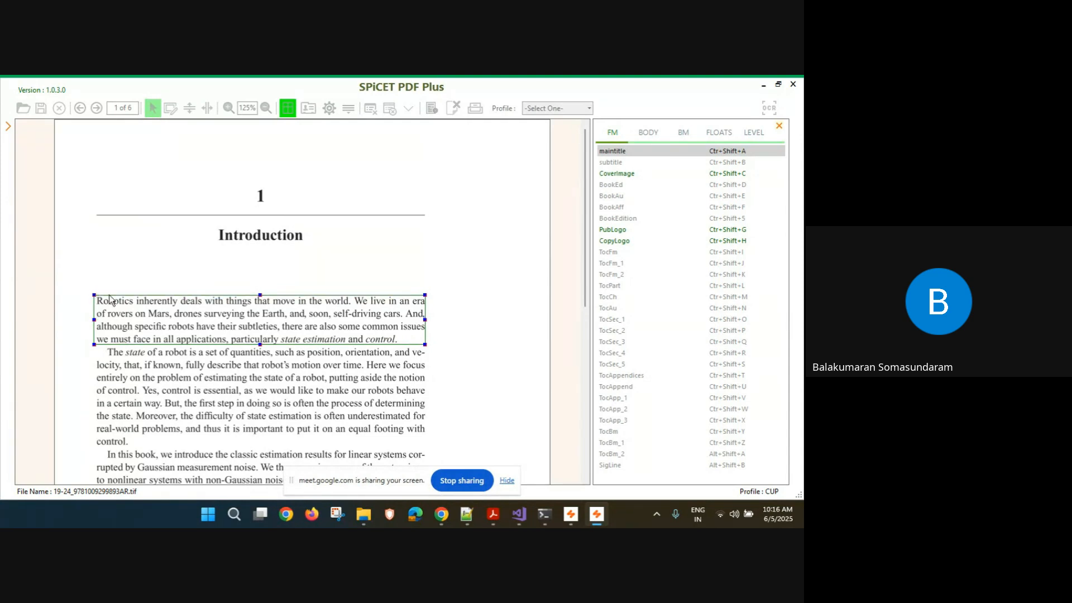
click(478, 346)
Go to page 2 and raise the upper edge of the footnote zone so it encloses the full first line
mouse_move(584, 226)
mouse_down()
mouse_move(578, 422)
mouse_move(580, 210)
mouse_up()
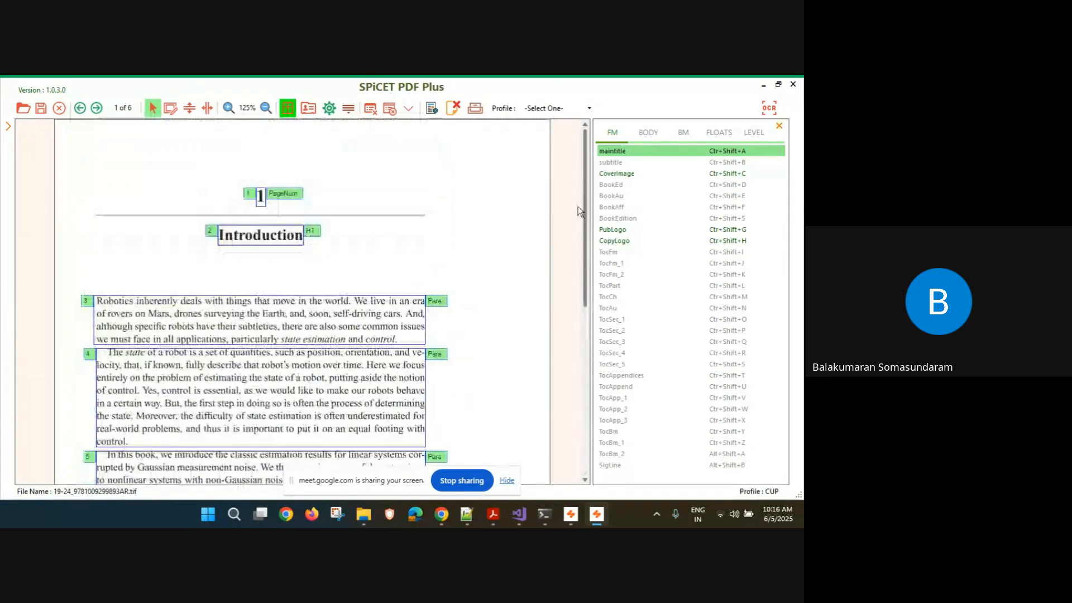
click(98, 112)
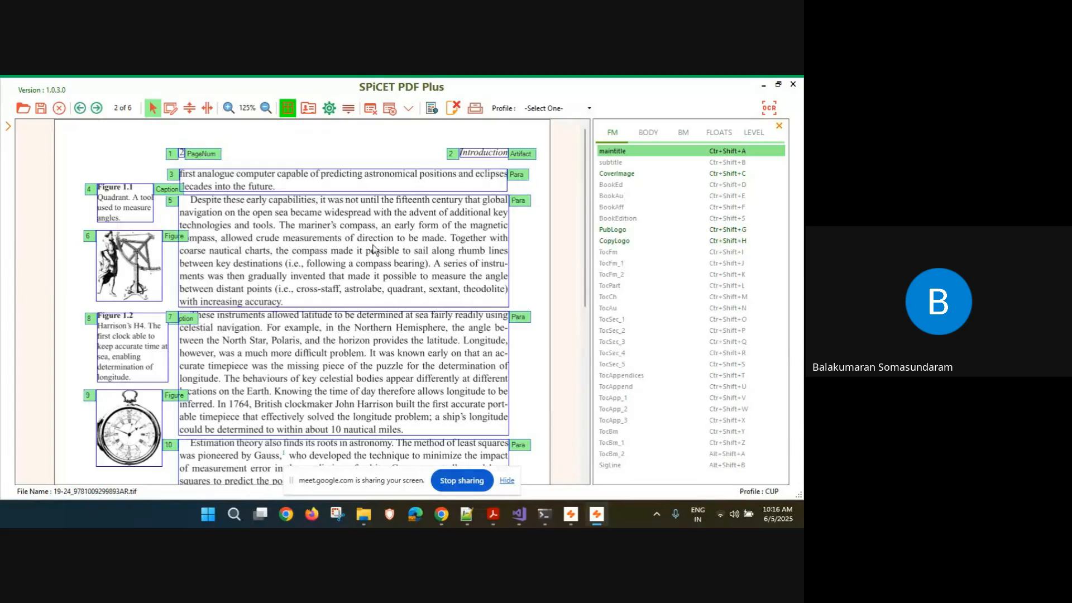
drag(588, 249, 594, 401)
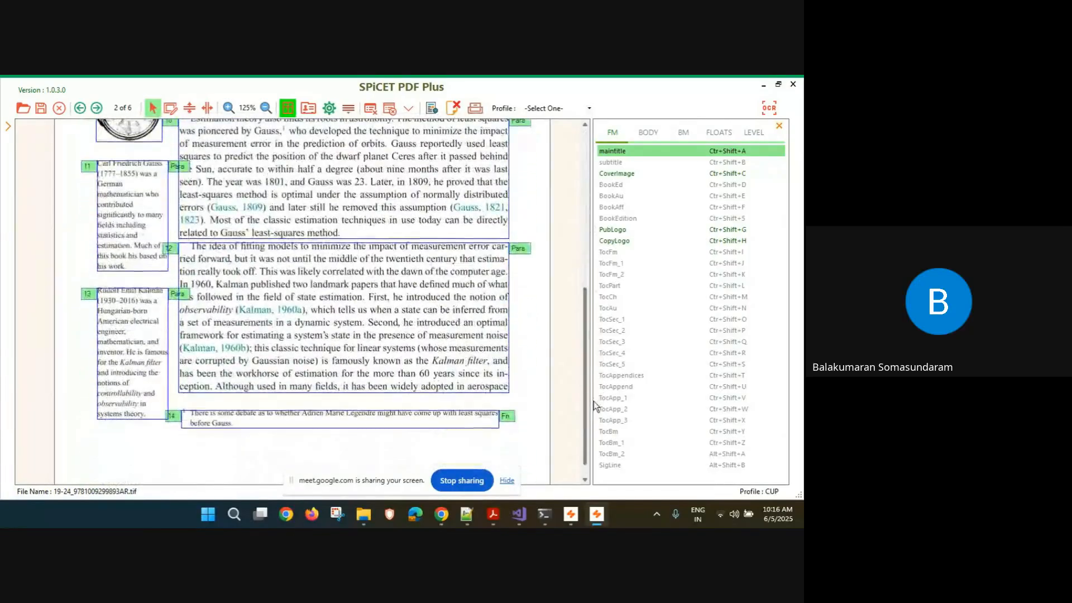
double_click(259, 418)
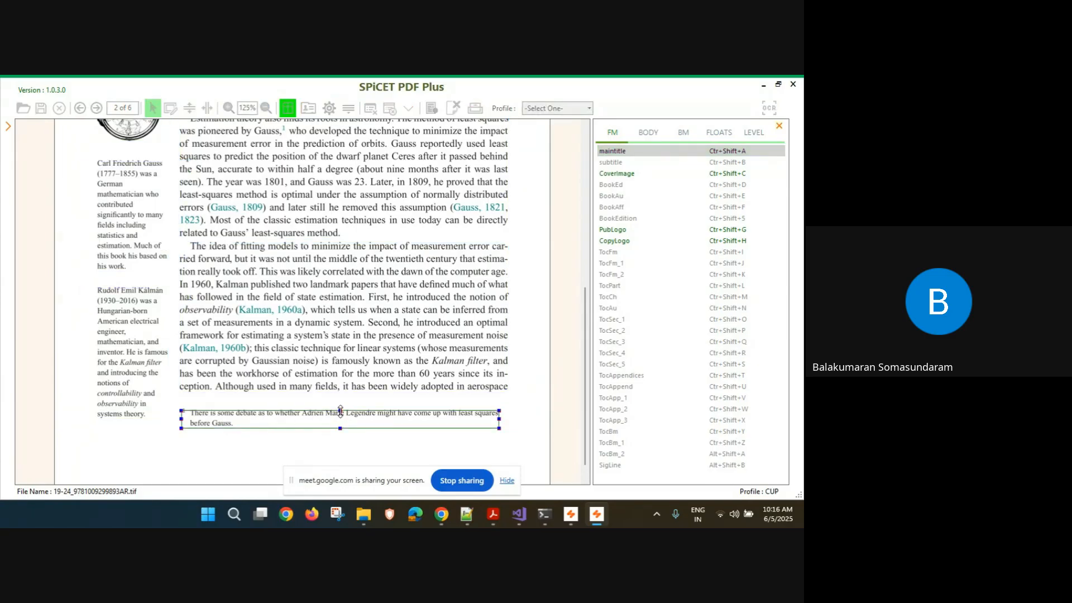
drag(341, 411, 340, 405)
click(332, 447)
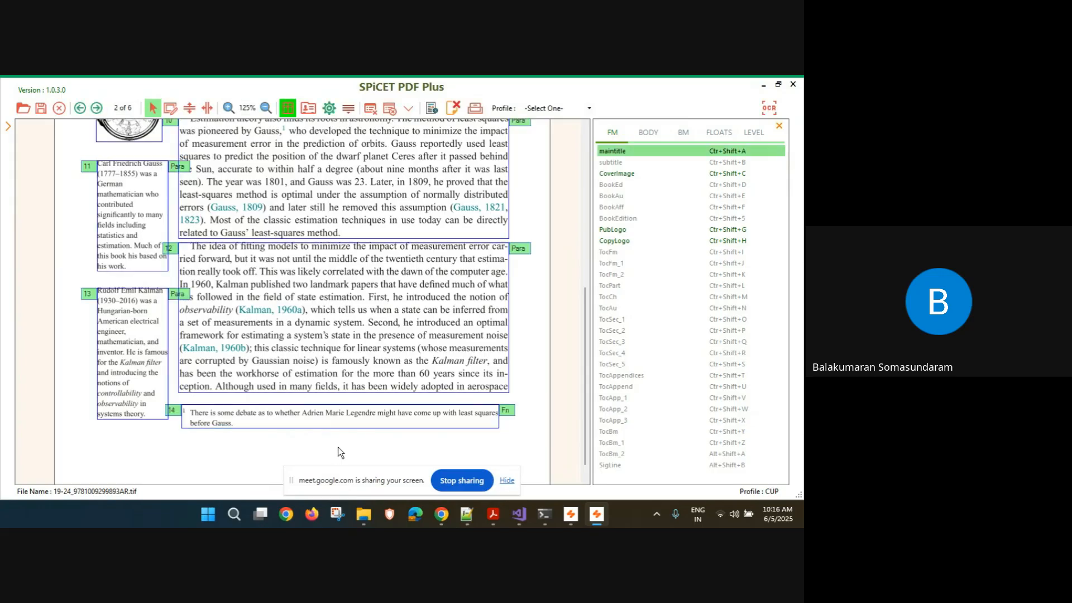
Set the reading order of page 2's paragraphs starting "Despite these early", "These instruments allowed" and "Estimation theory" to 4, 5 and 6
drag(584, 417, 589, 262)
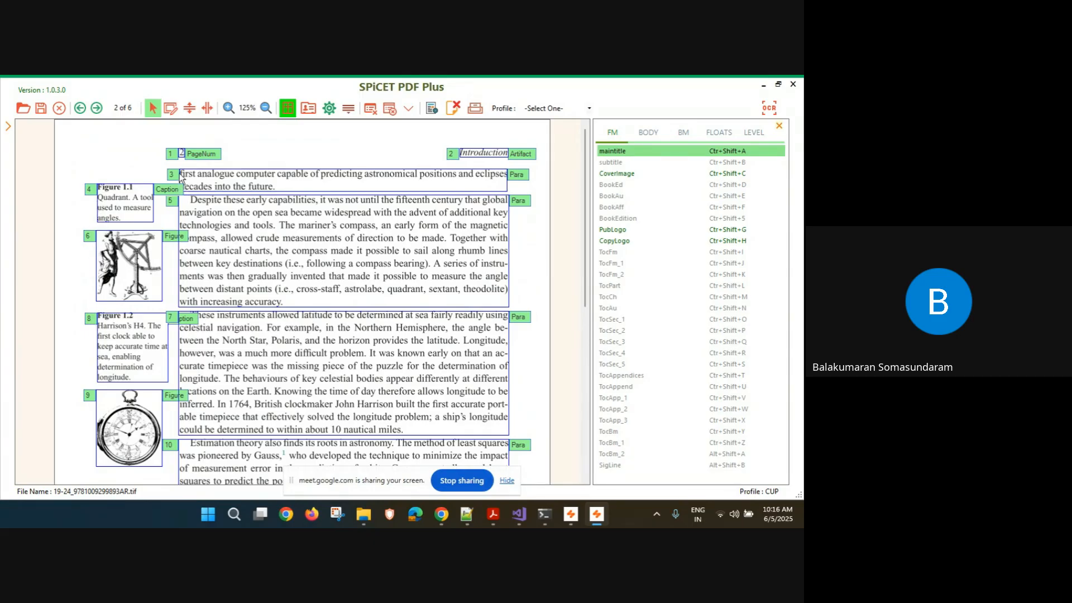
click(173, 201)
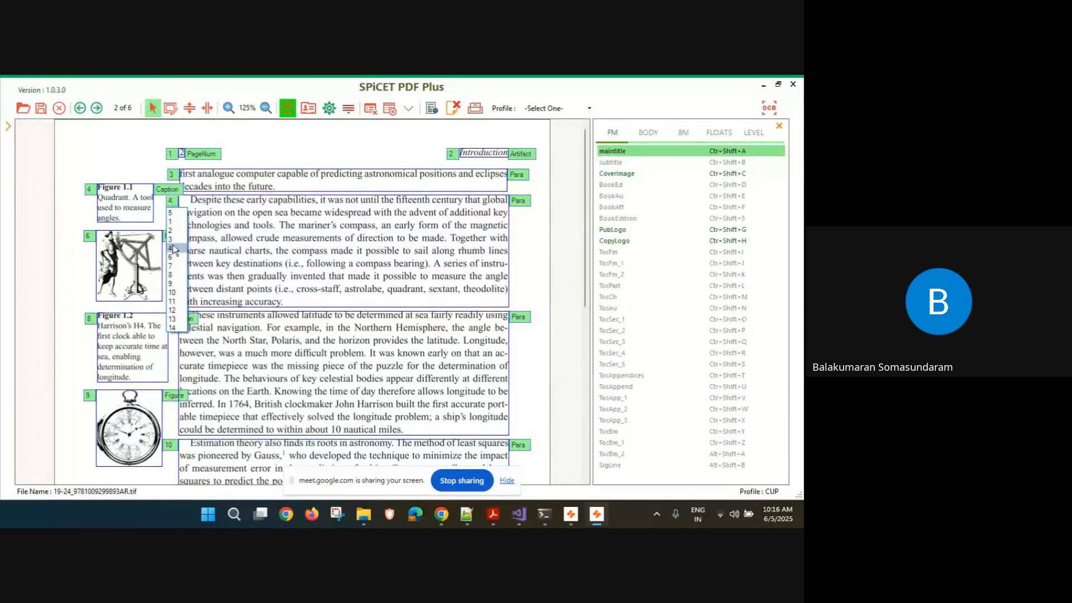
click(172, 245)
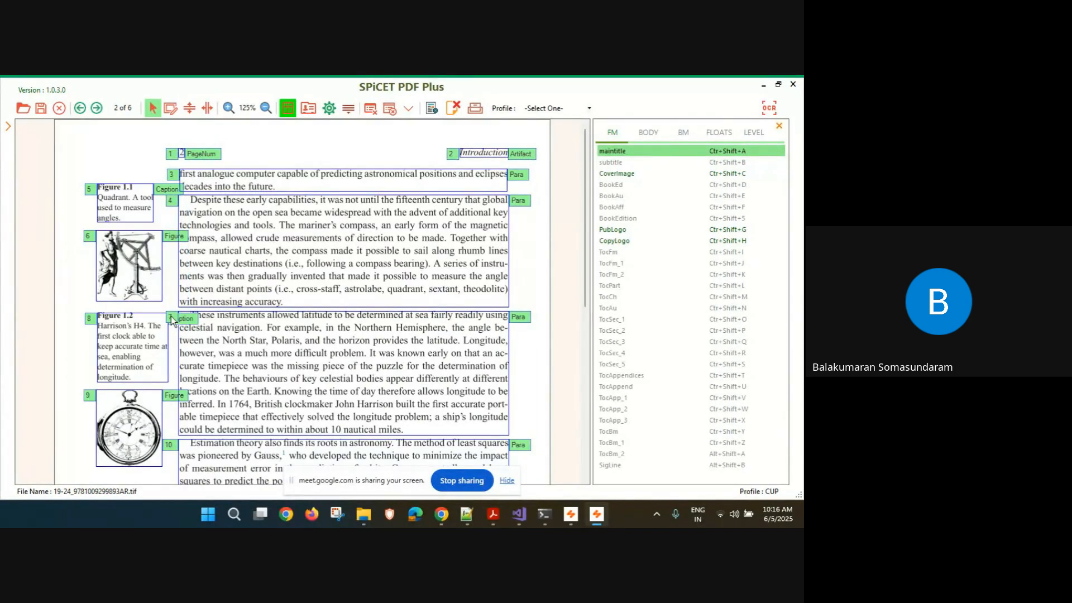
click(172, 319)
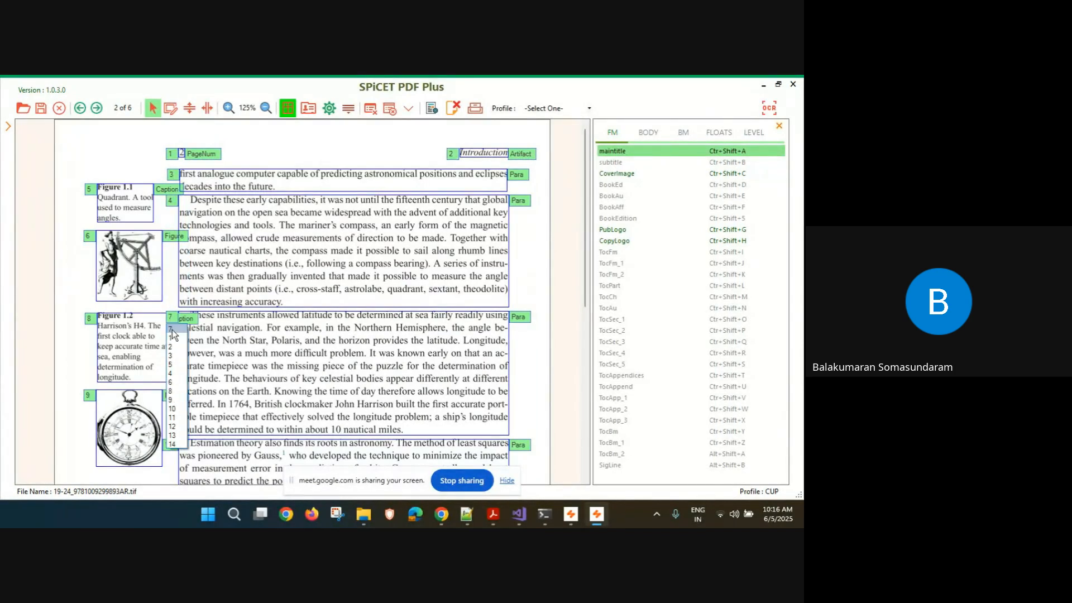
click(173, 364)
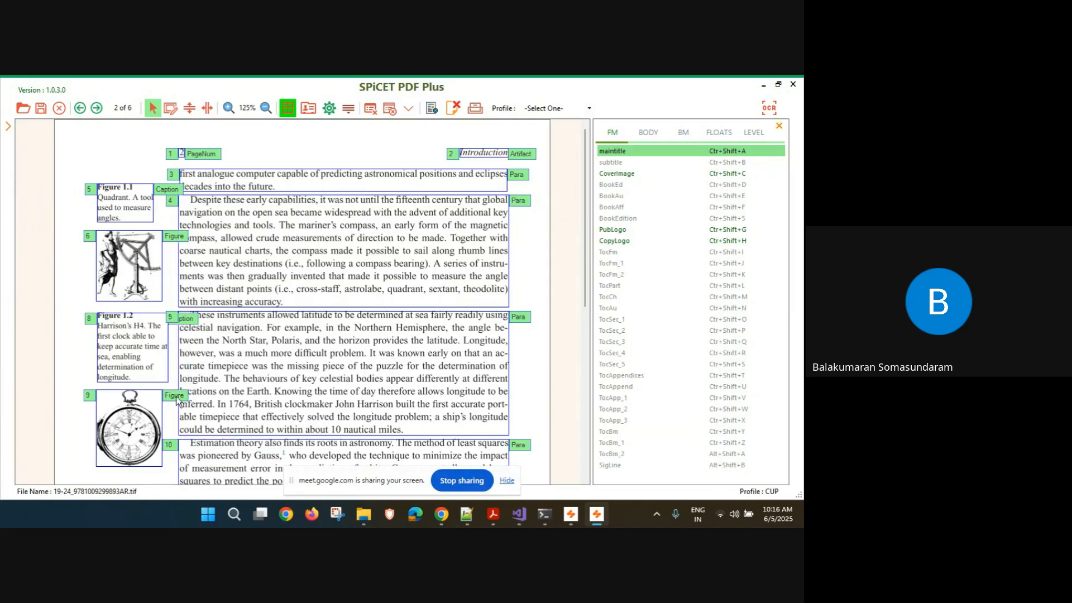
click(169, 445)
click(174, 366)
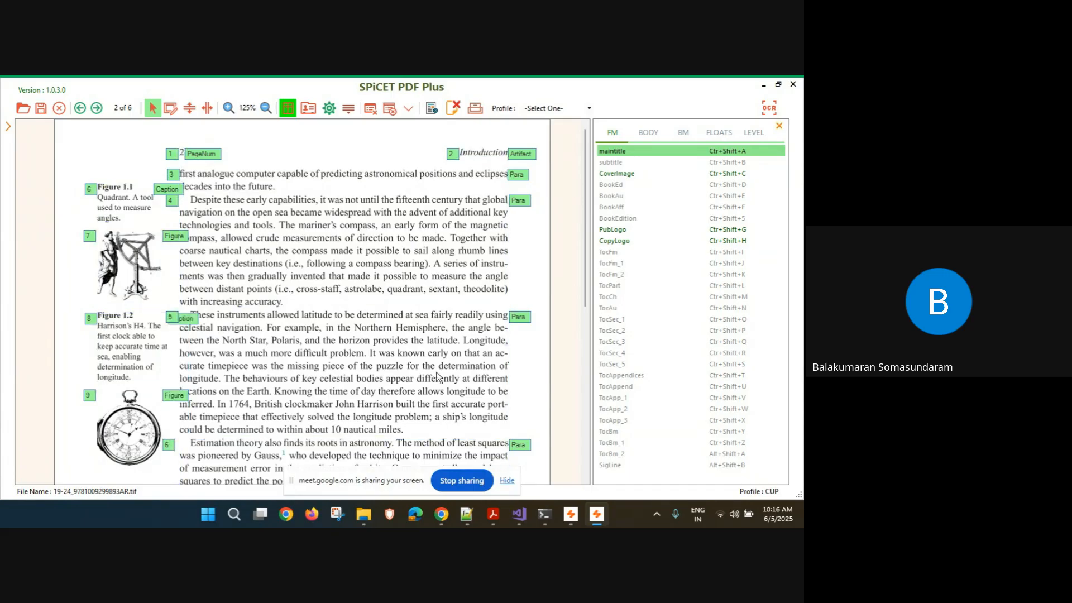
Set the reading order of the paragraph starting "The idea of fitting models" to 7 and of page 2's footnote to 8
drag(585, 283, 585, 250)
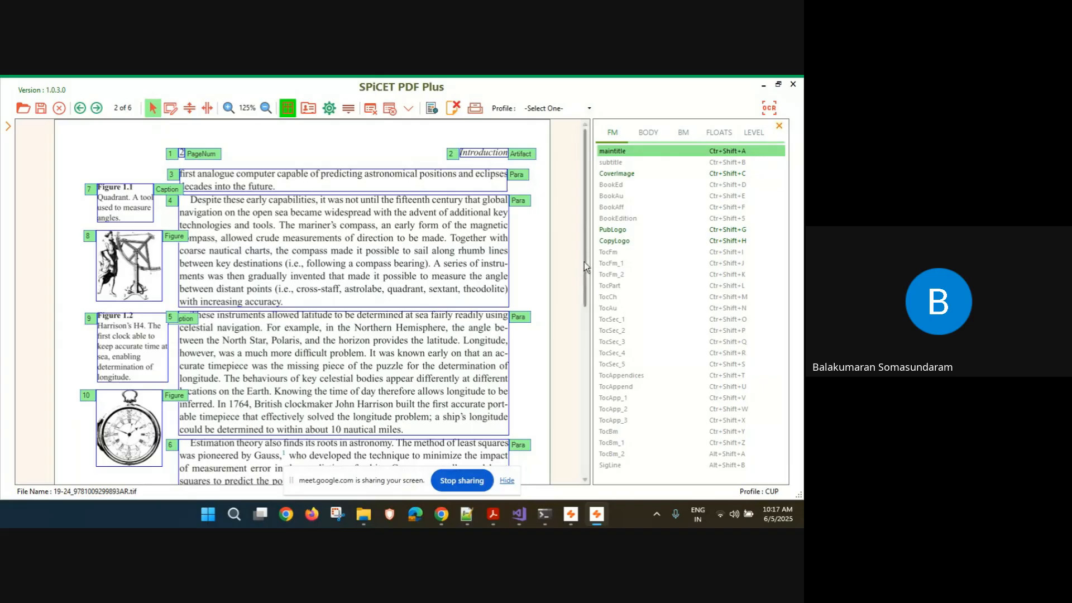
drag(585, 262, 592, 343)
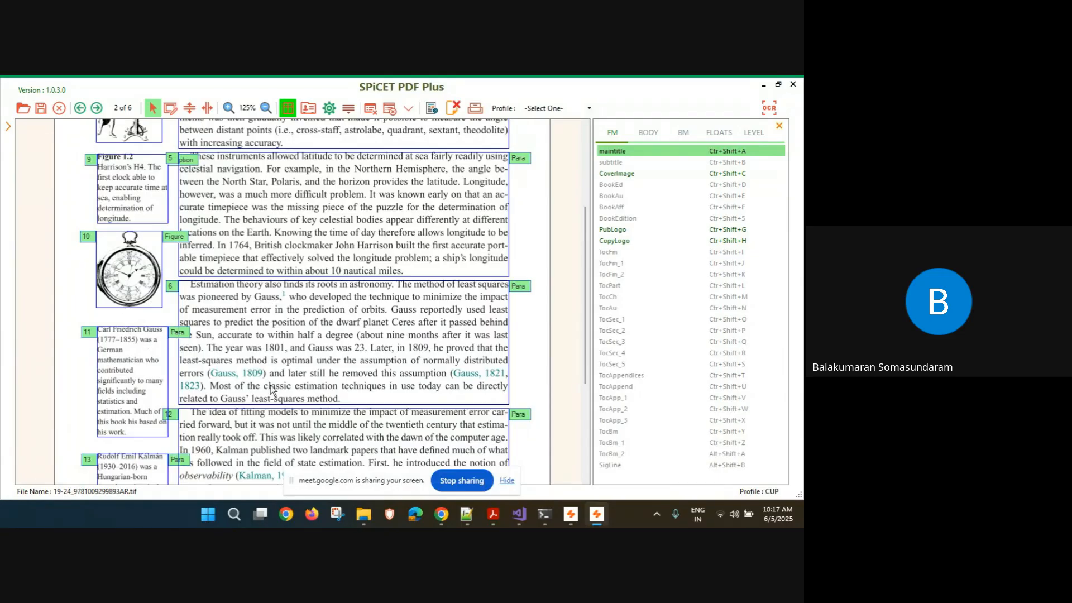
drag(172, 415, 174, 324)
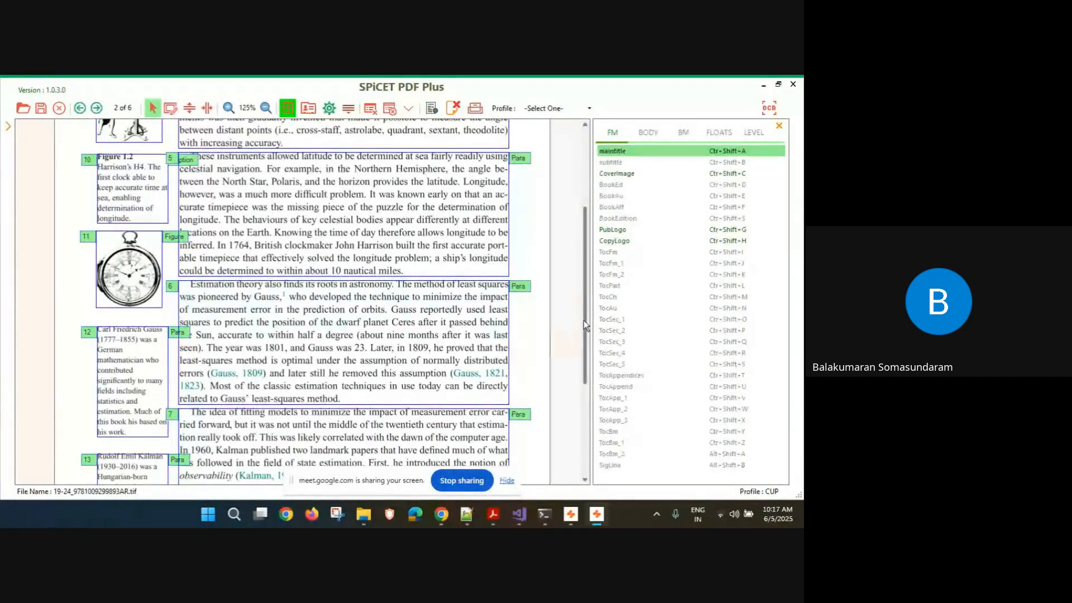
scroll(585, 320, down, 5)
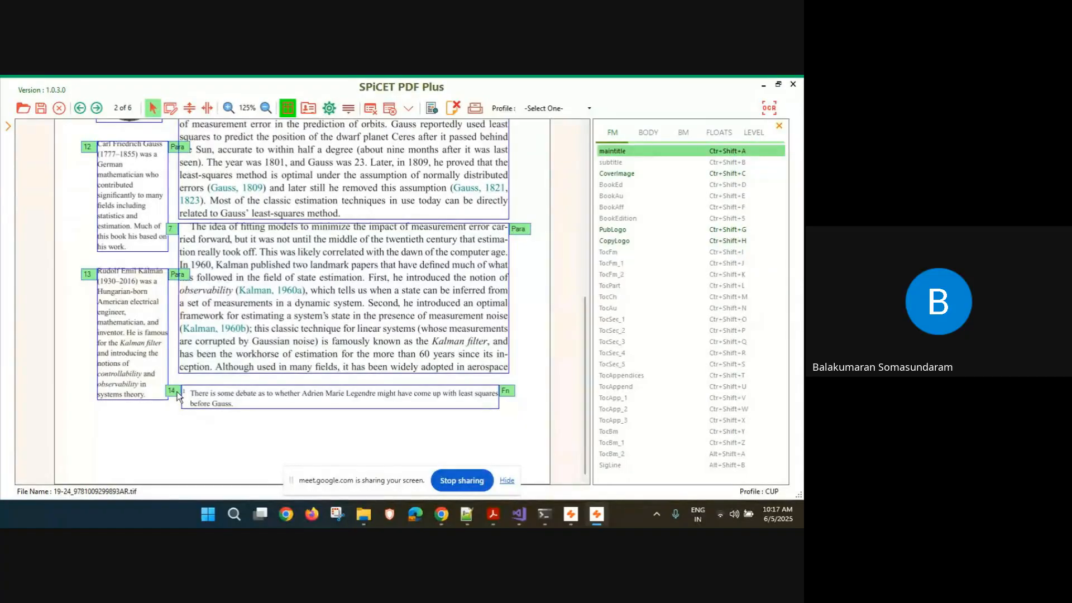
click(172, 391)
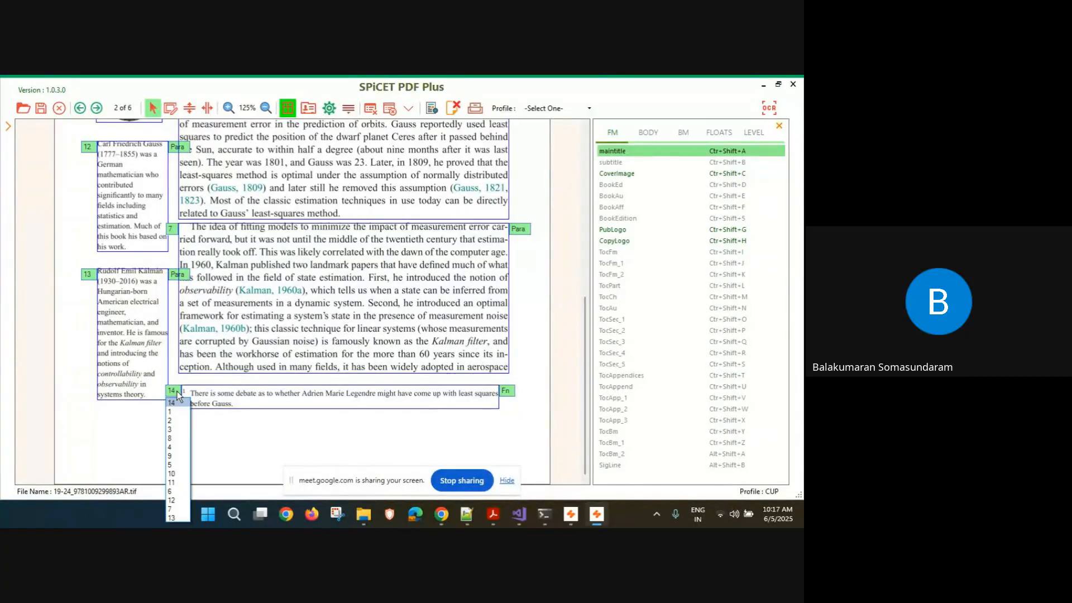
click(171, 438)
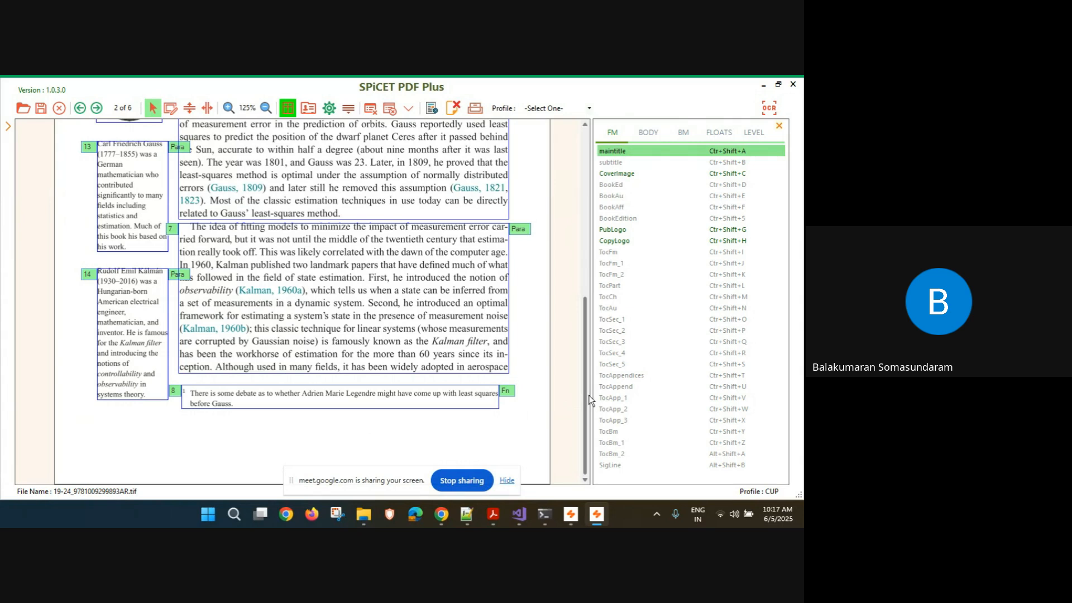
Raise the upper edge of the Rudolf Emil Kálmán margin note's zone so it encloses the full first line
drag(585, 393, 585, 256)
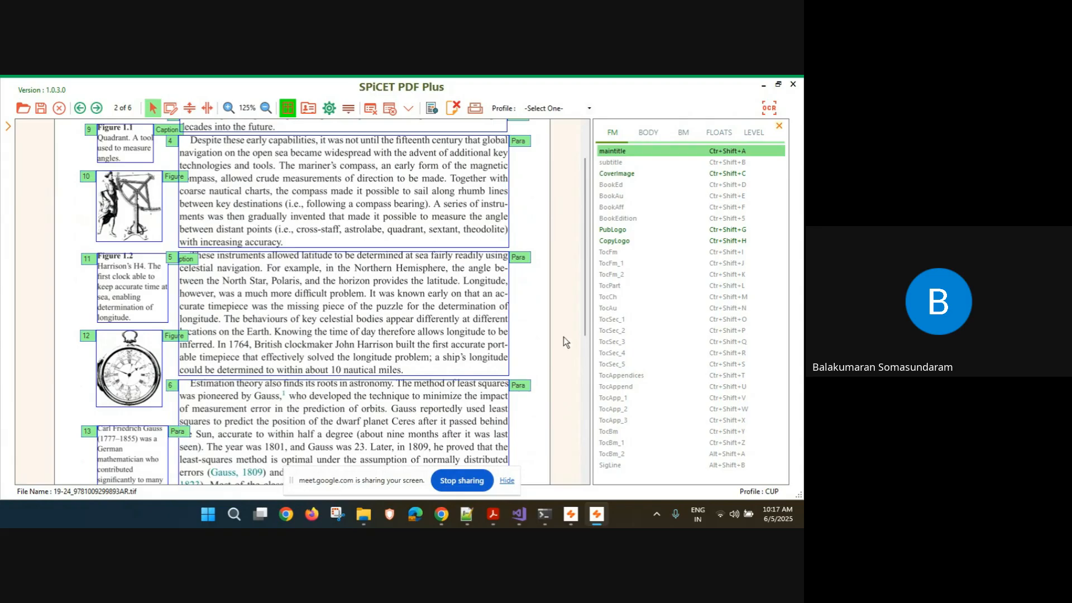
drag(585, 297, 574, 366)
click(113, 434)
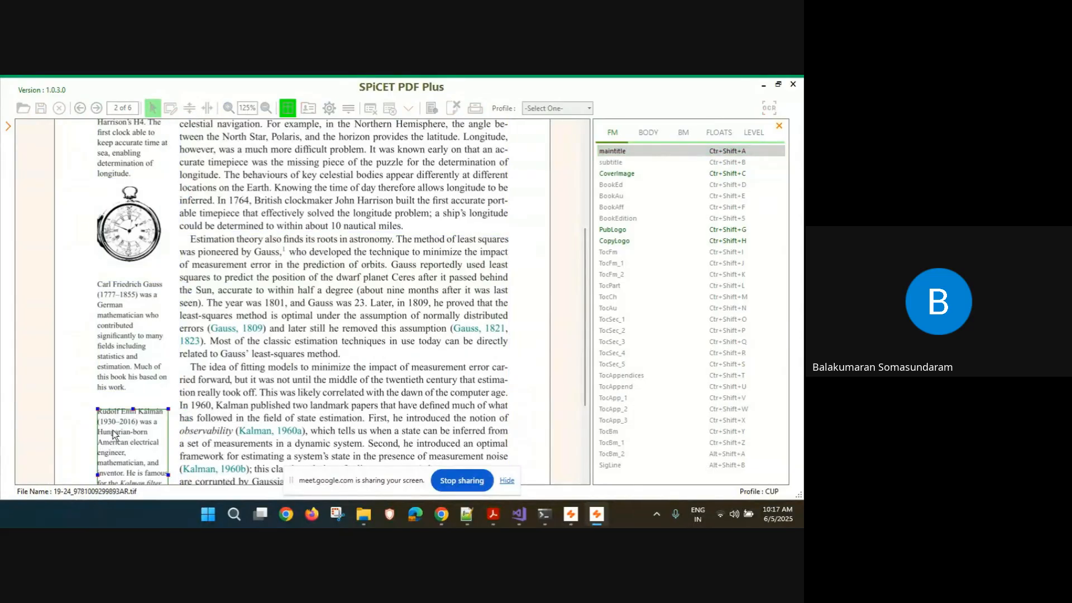
drag(133, 406, 133, 402)
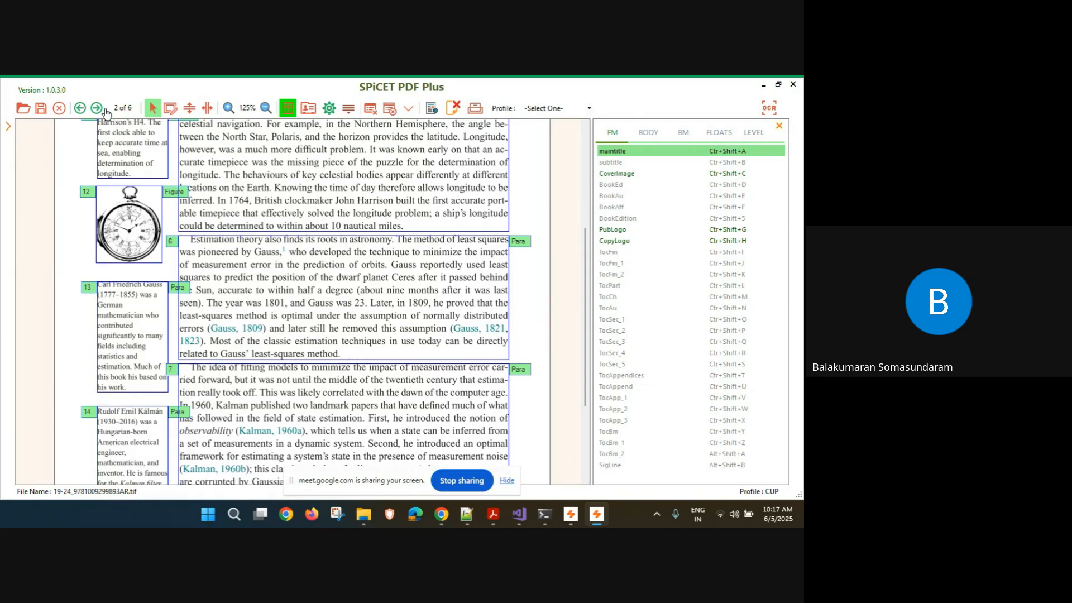
On page 3 at 100% zoom, set the reading order of the paragraphs starting "In a way" and "It is useful" to 7 and 8
click(104, 110)
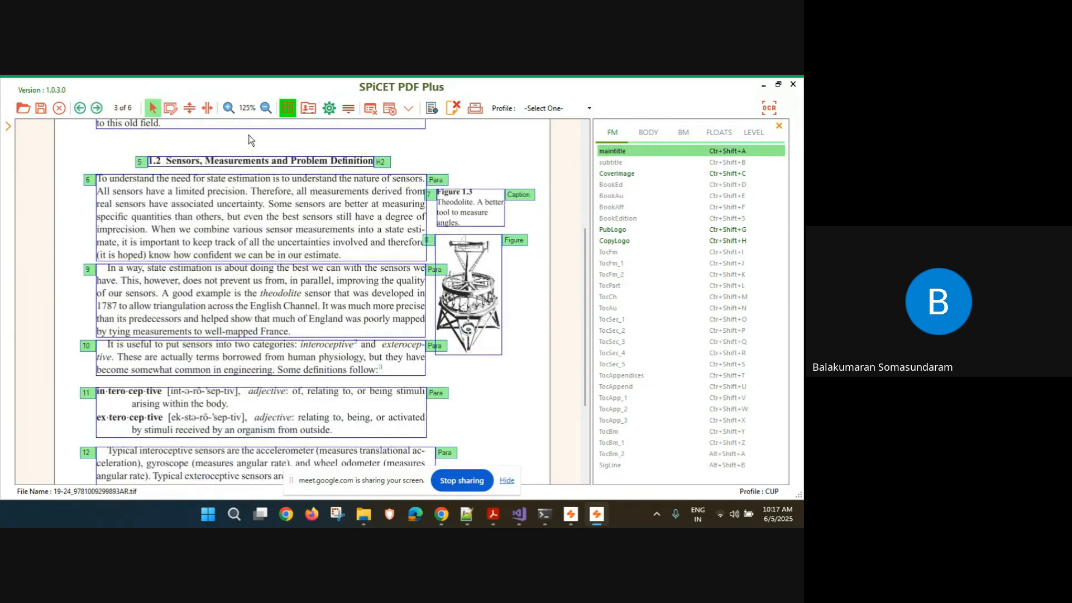
click(266, 109)
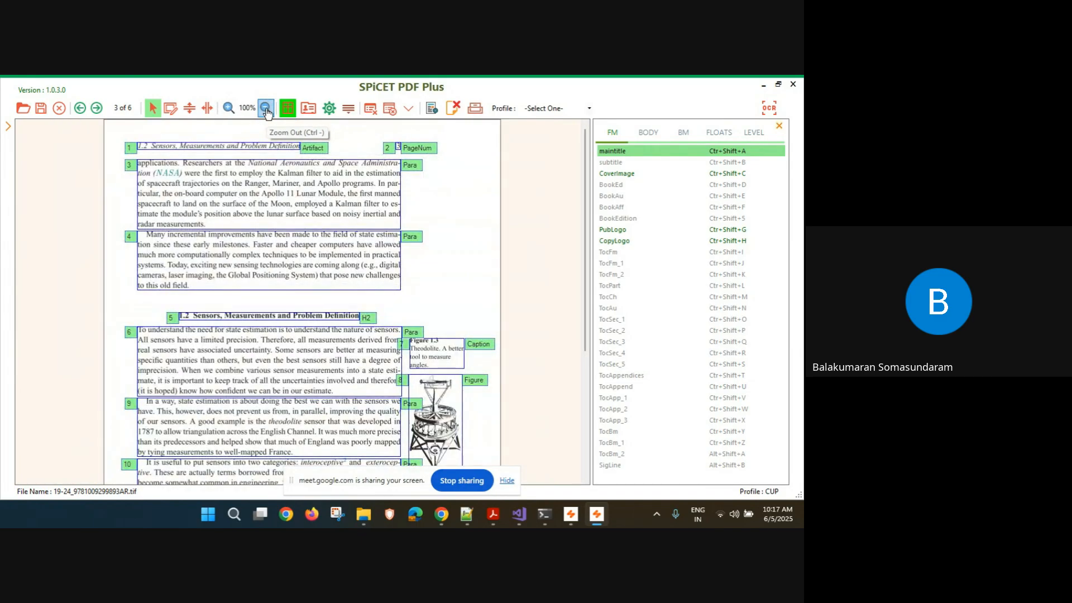
scroll(585, 245, down, 2)
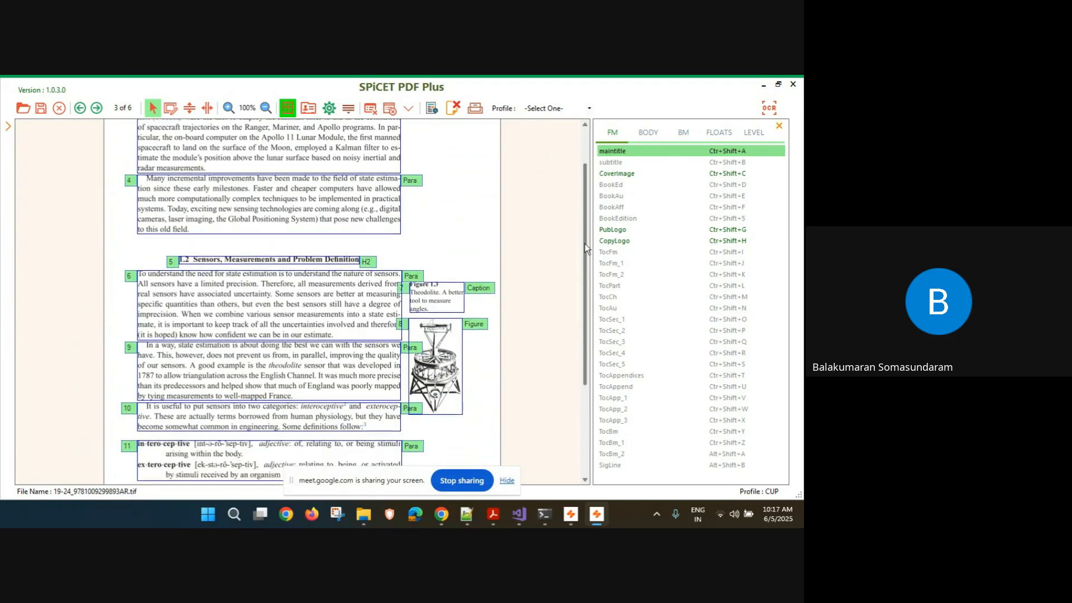
drag(585, 243, 578, 336)
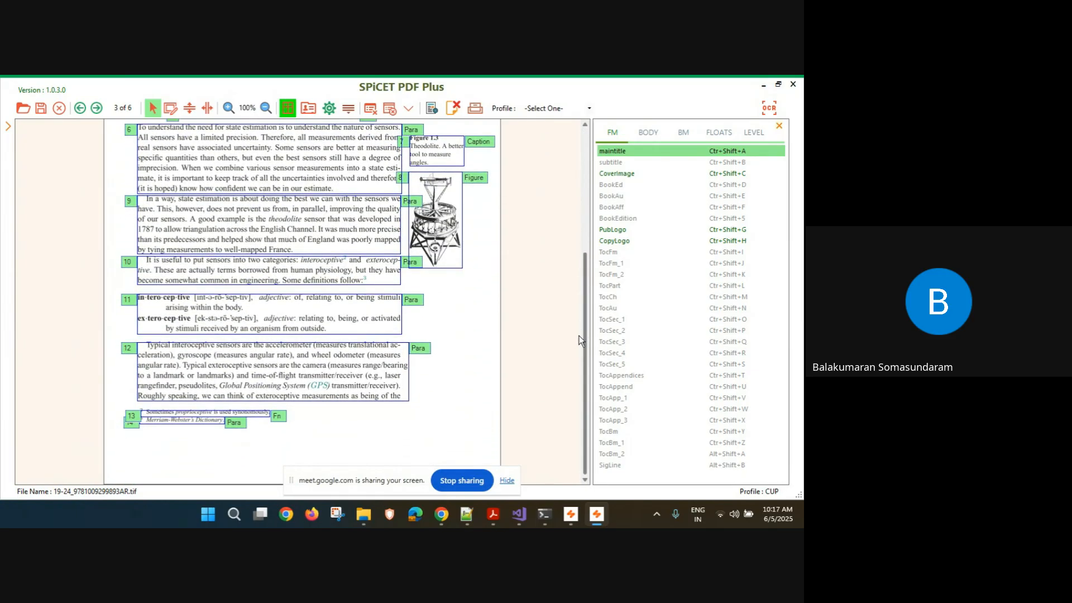
scroll(578, 338, up, 1)
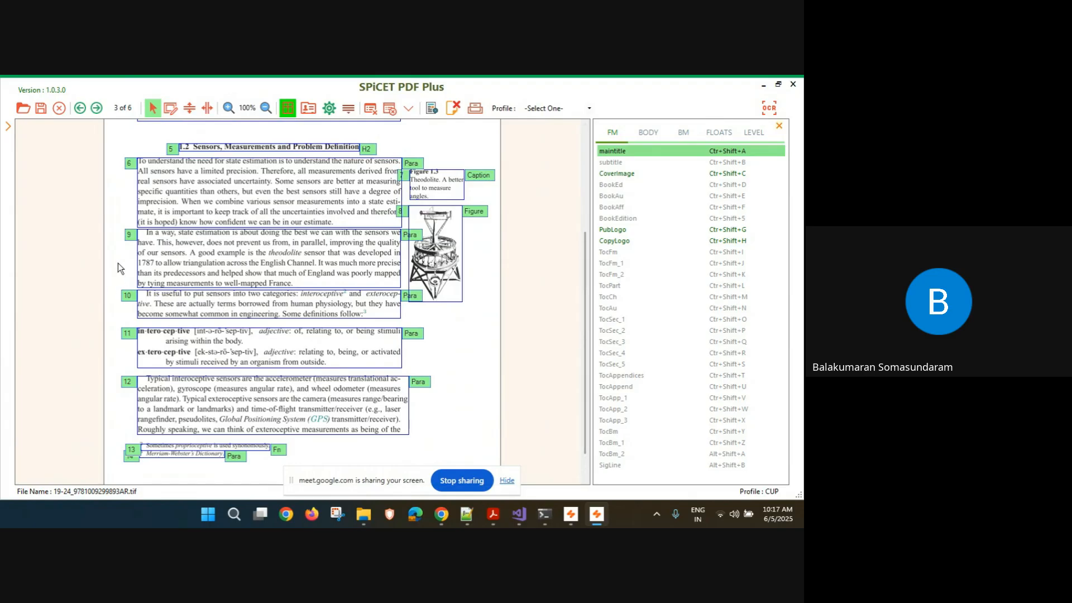
click(131, 234)
click(130, 311)
click(128, 306)
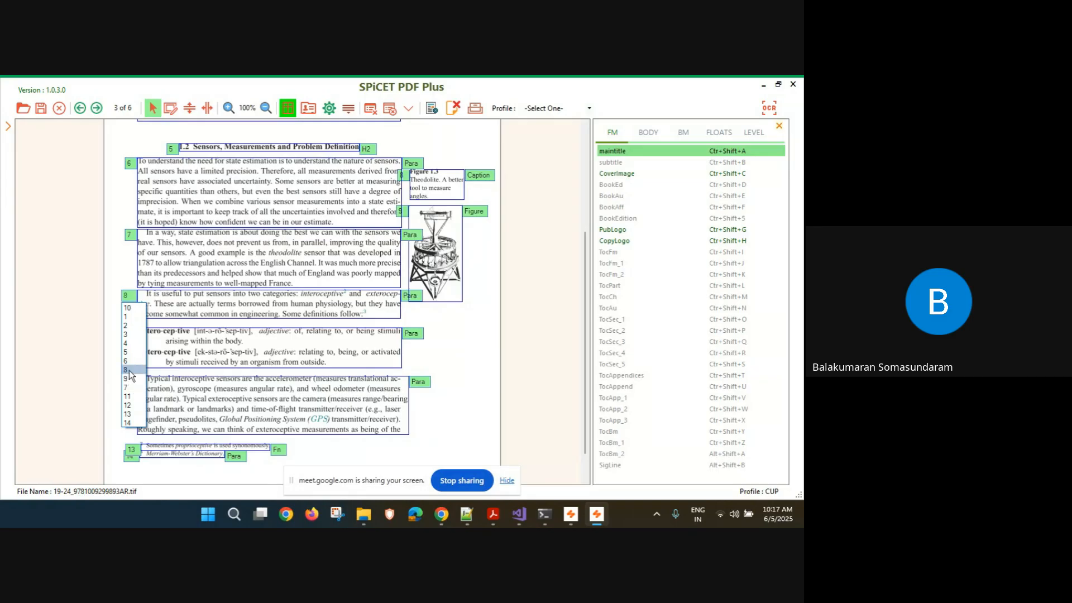
click(127, 398)
Set the reading order of page 3's definitions zone to 9 and of the paragraph starting "Typical interoceptive sensors" to 10
click(127, 333)
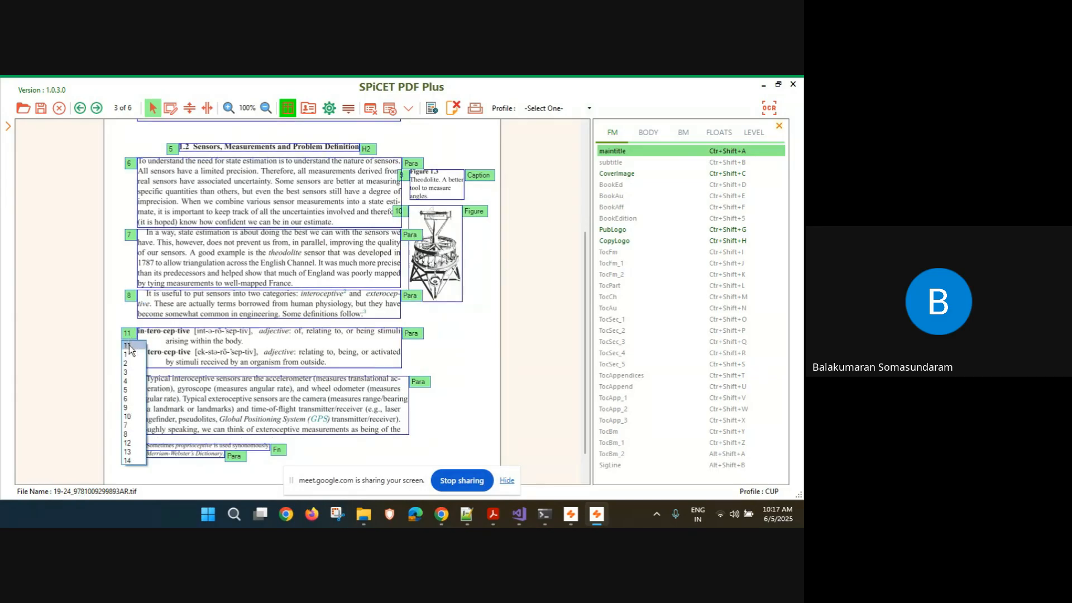
click(134, 417)
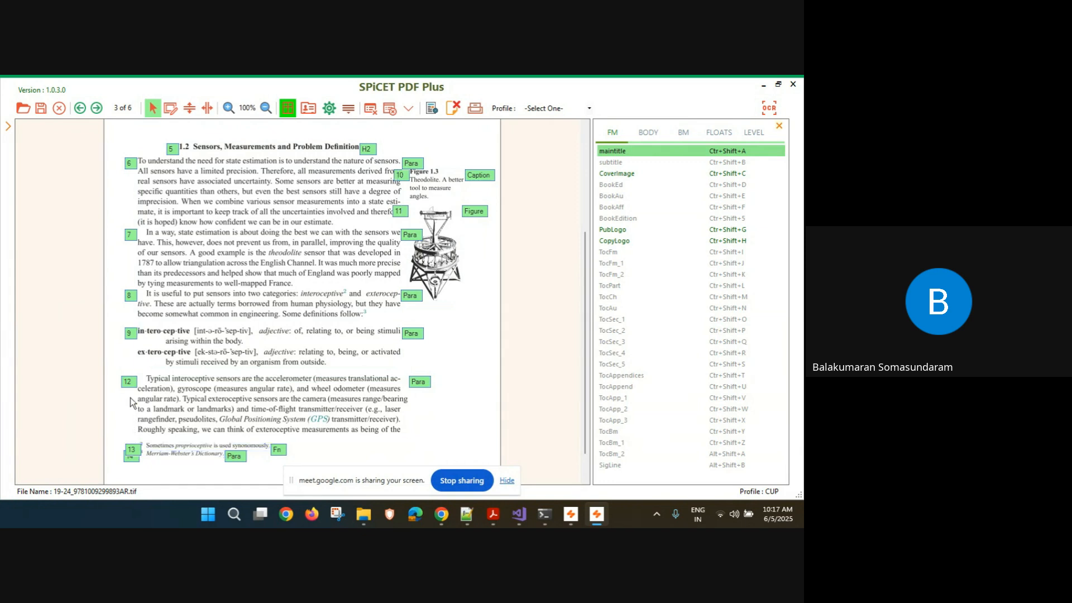
click(131, 385)
click(129, 458)
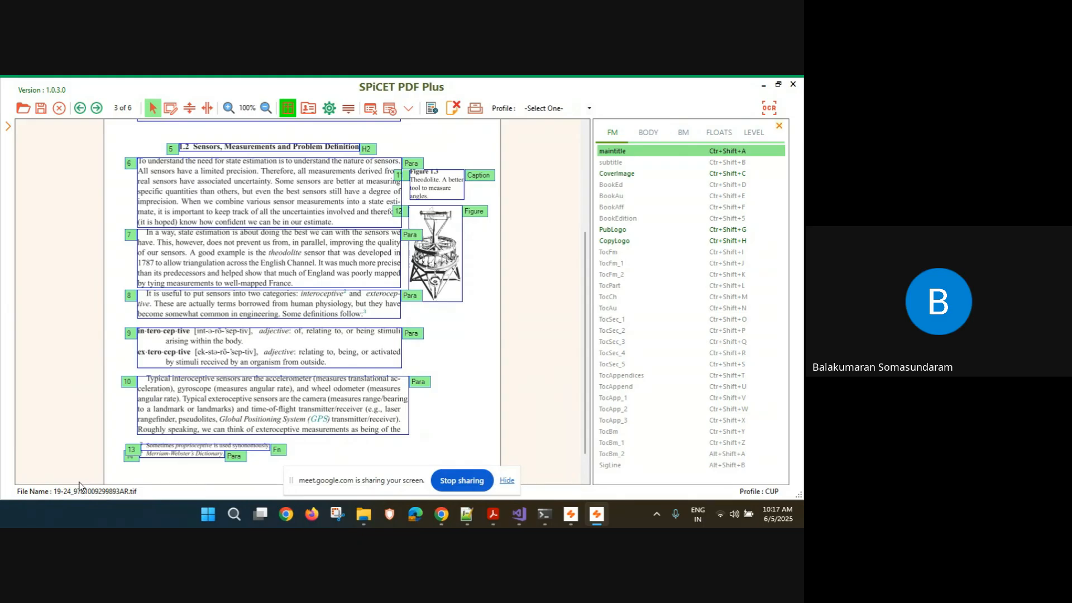
Raise the upper edge of the zone of page 3's footnote starting "Sometimes proprioceptive" so it encloses the full line
click(203, 450)
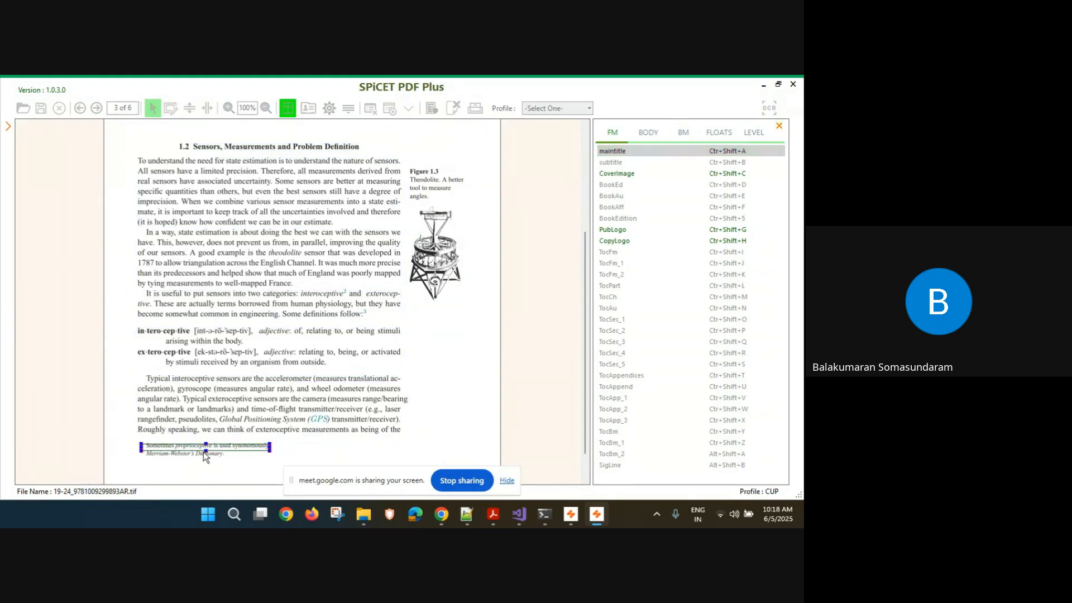
drag(206, 445, 205, 441)
click(273, 451)
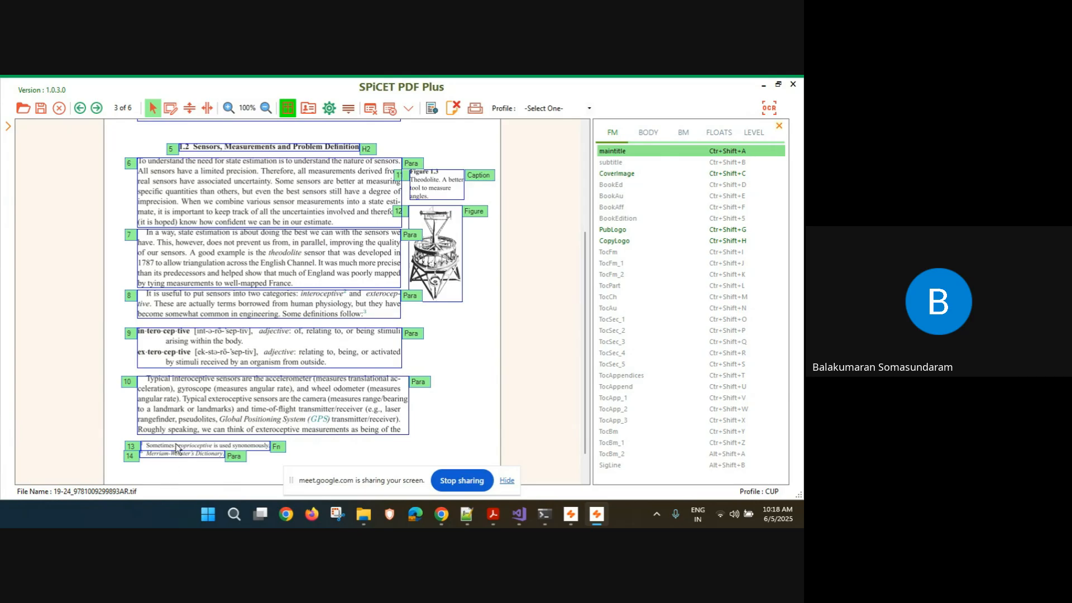
Hide the zone numbers and extend the "Sometimes proprioceptive" footnote zone's upper-left corner outward so it includes the footnote marker
click(329, 109)
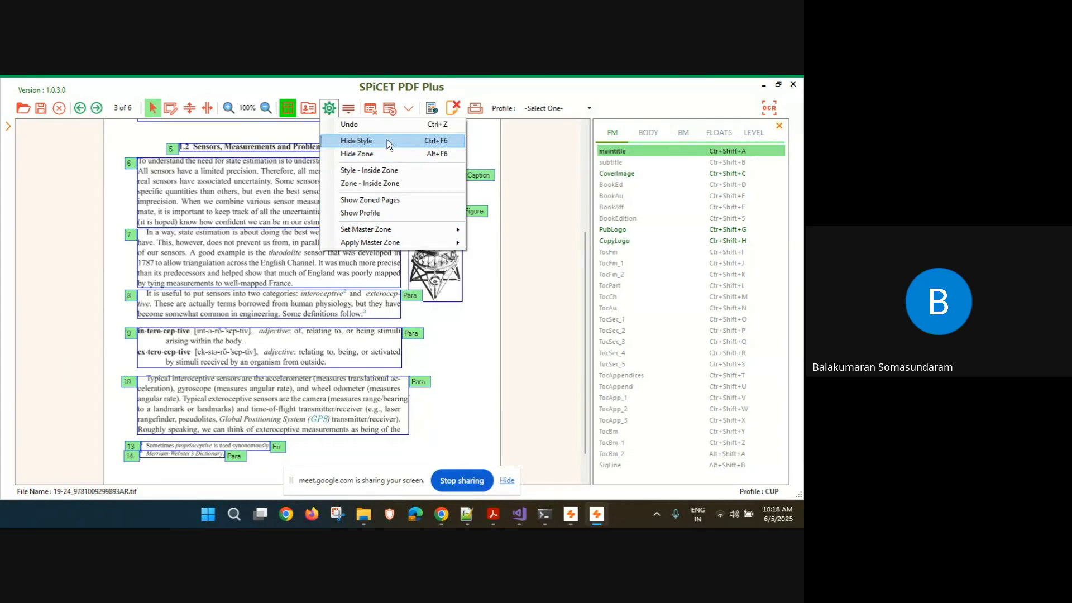
click(384, 155)
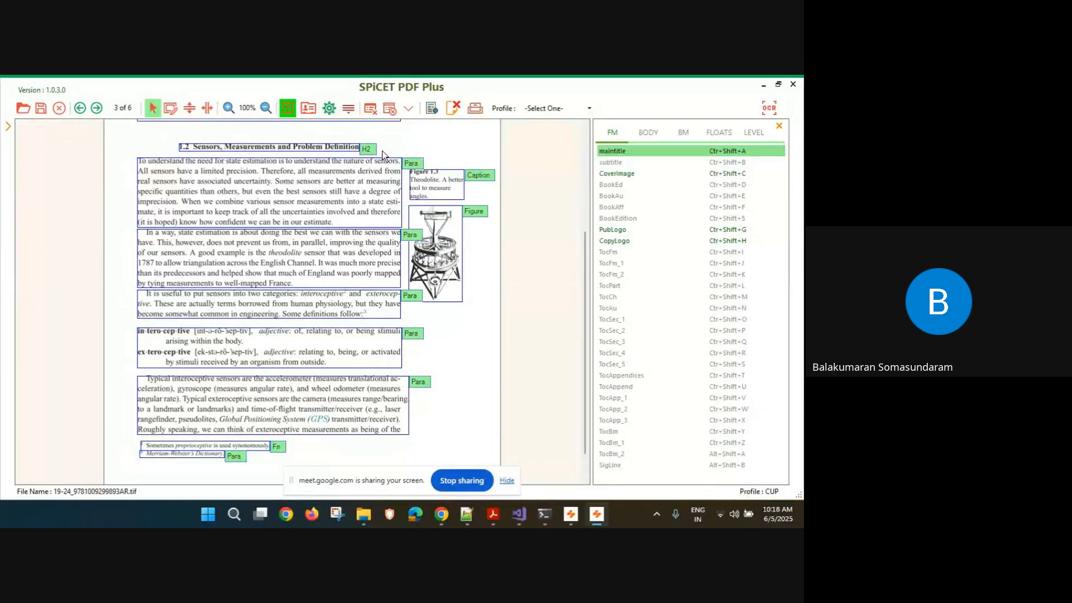
double_click(160, 447)
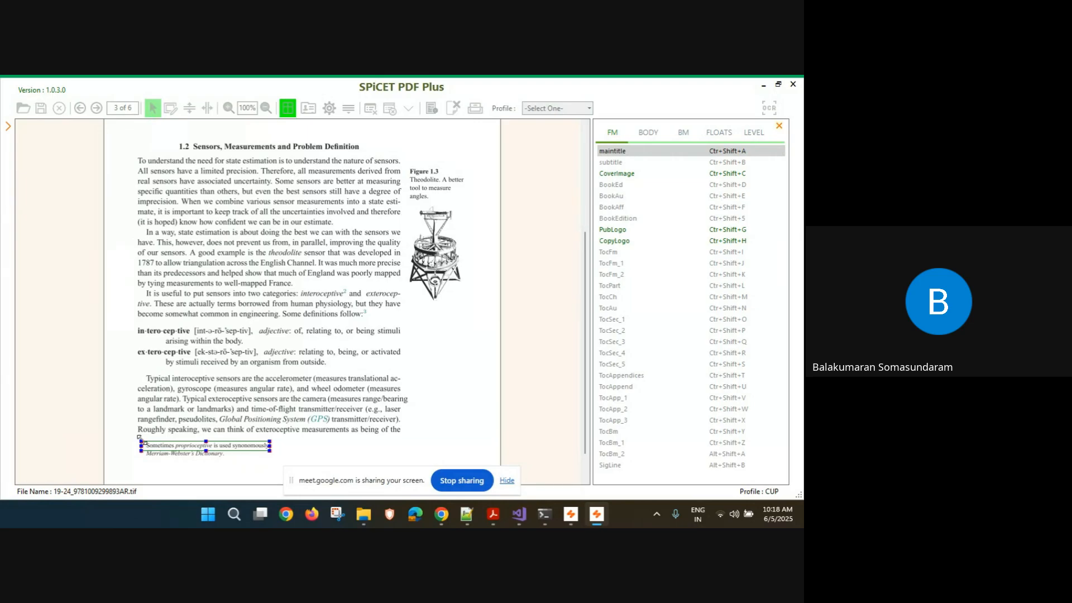
drag(139, 437, 135, 433)
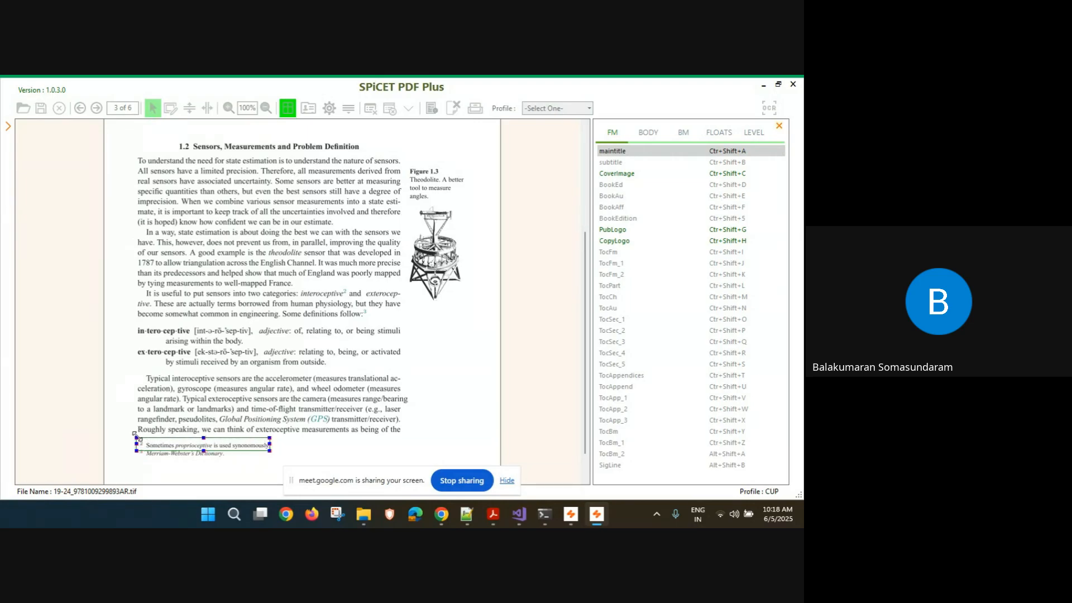
click(317, 452)
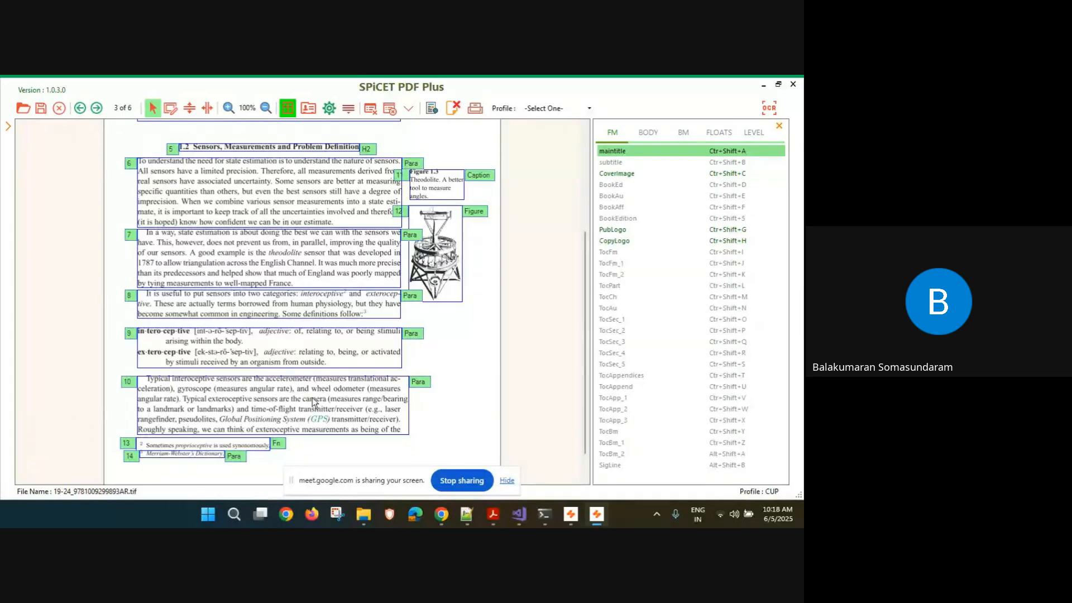
Examine the zones and style tags on pages 4, 5 and 6
click(104, 111)
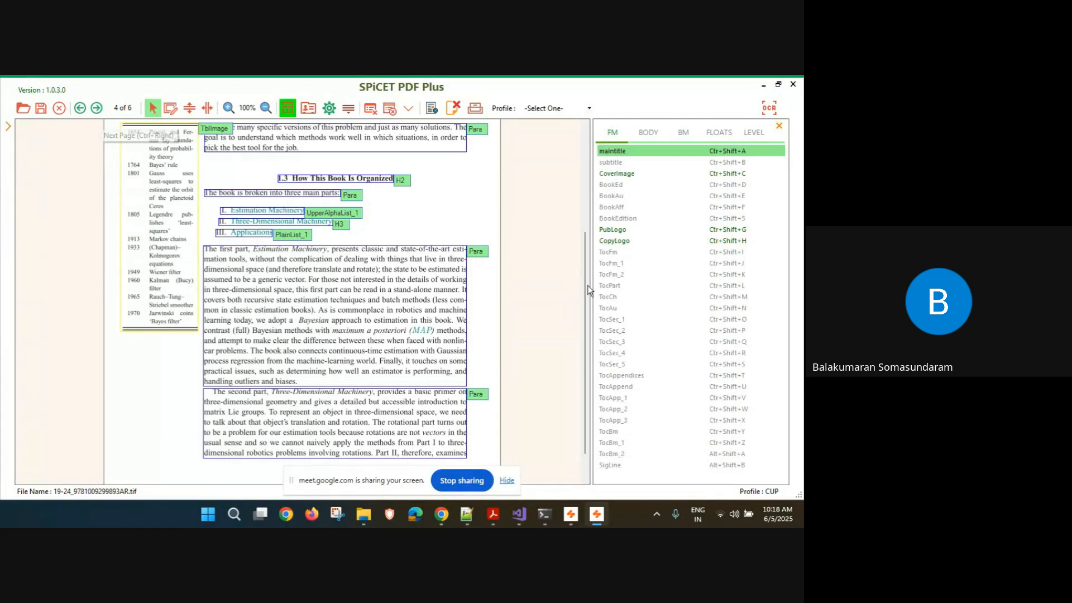
drag(588, 286, 595, 176)
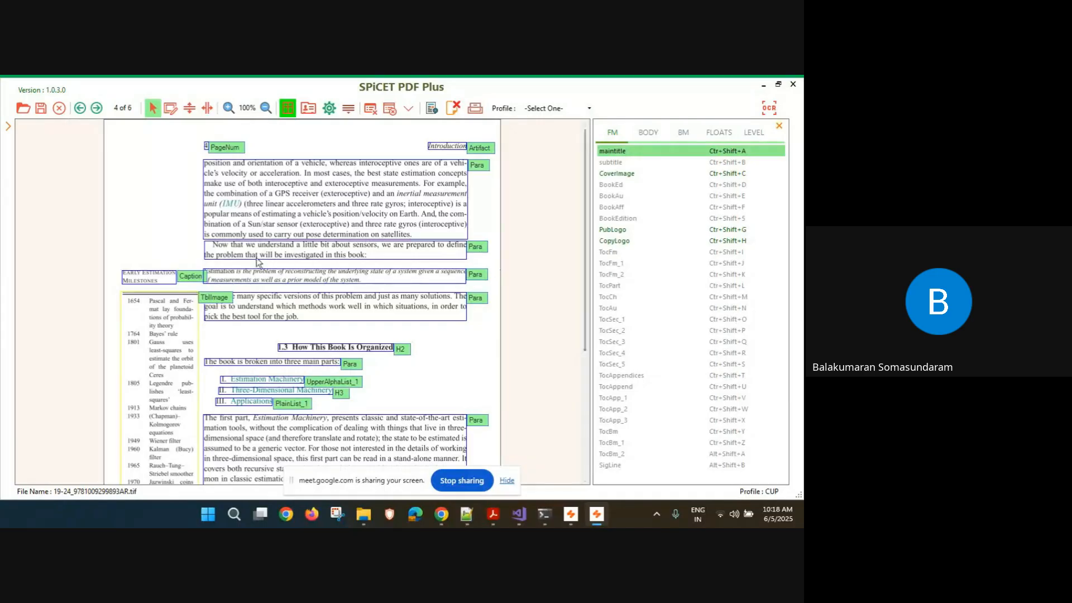
click(97, 108)
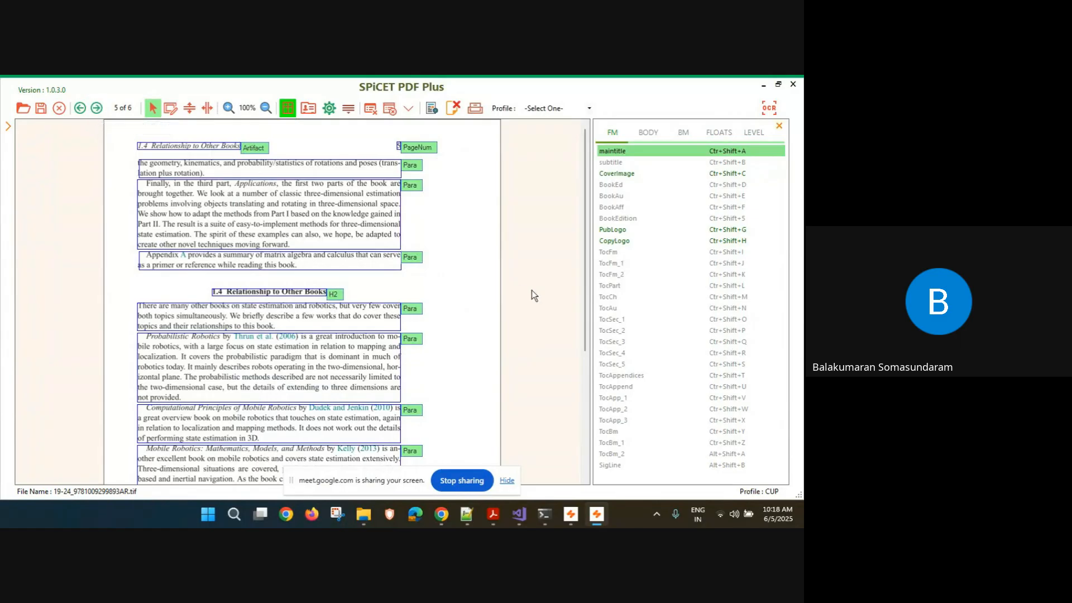
drag(585, 231, 587, 254)
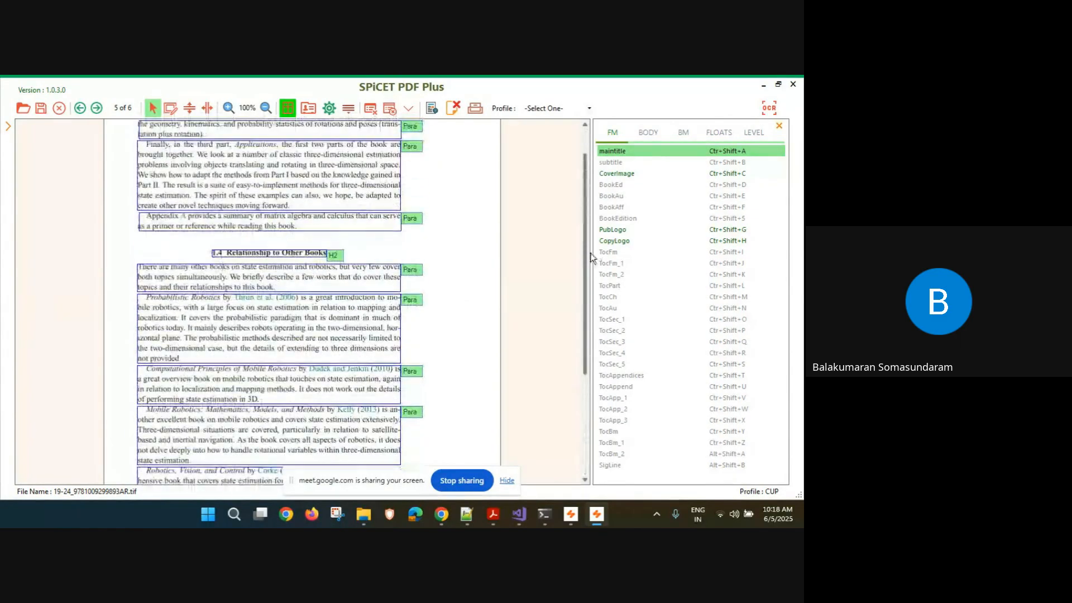
click(96, 108)
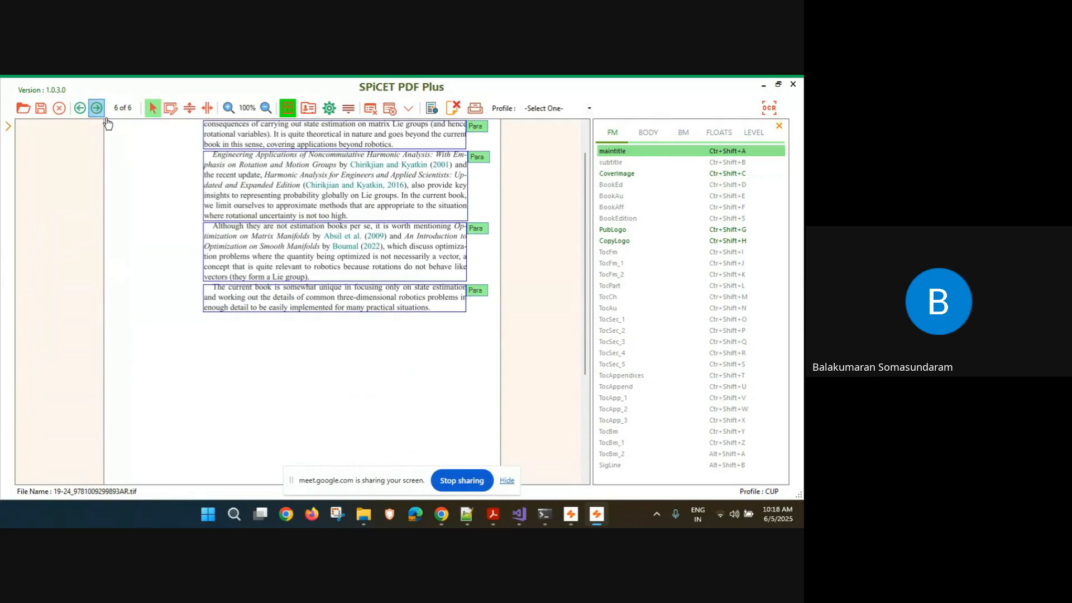
drag(588, 316, 589, 261)
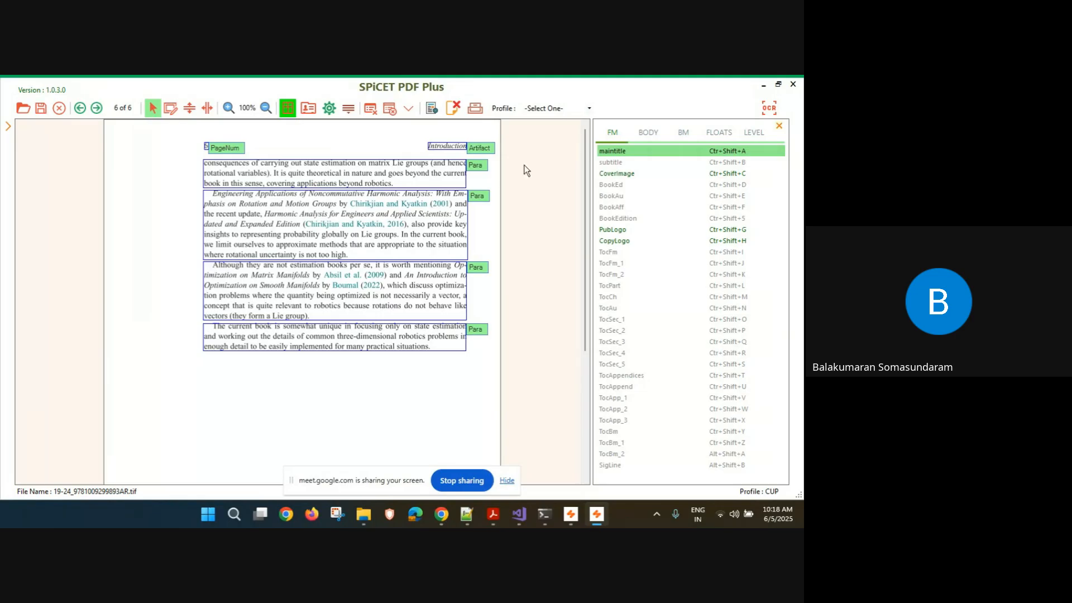
click(551, 110)
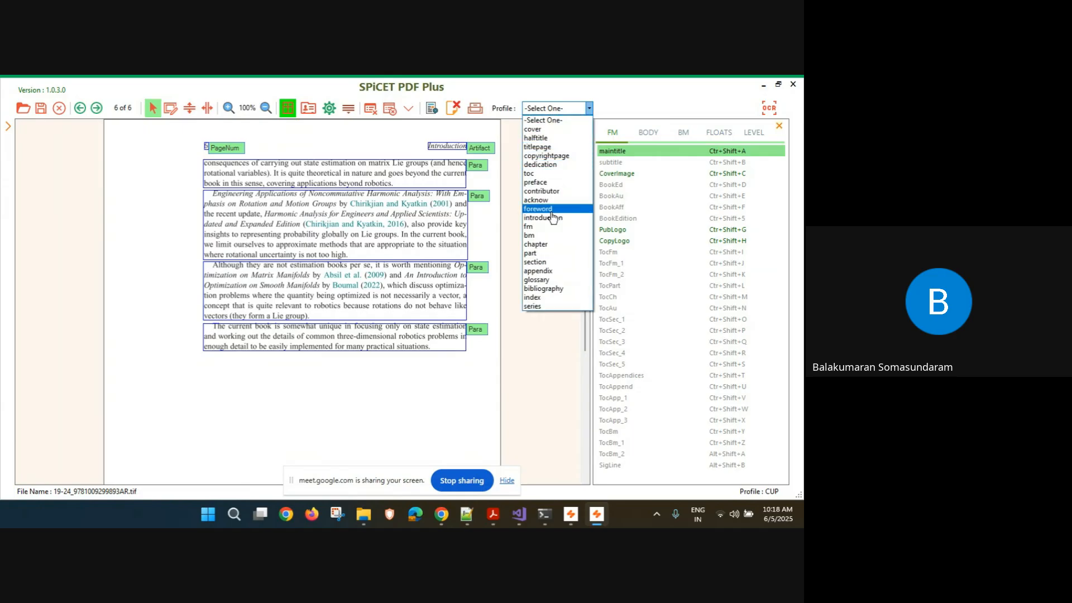
click(551, 245)
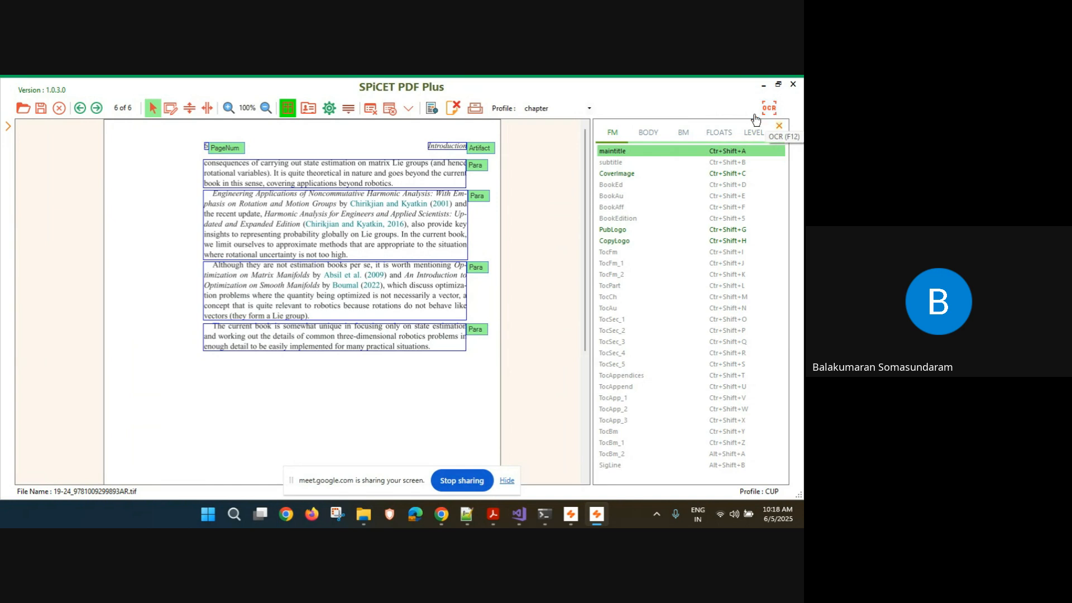
click(563, 108)
click(563, 120)
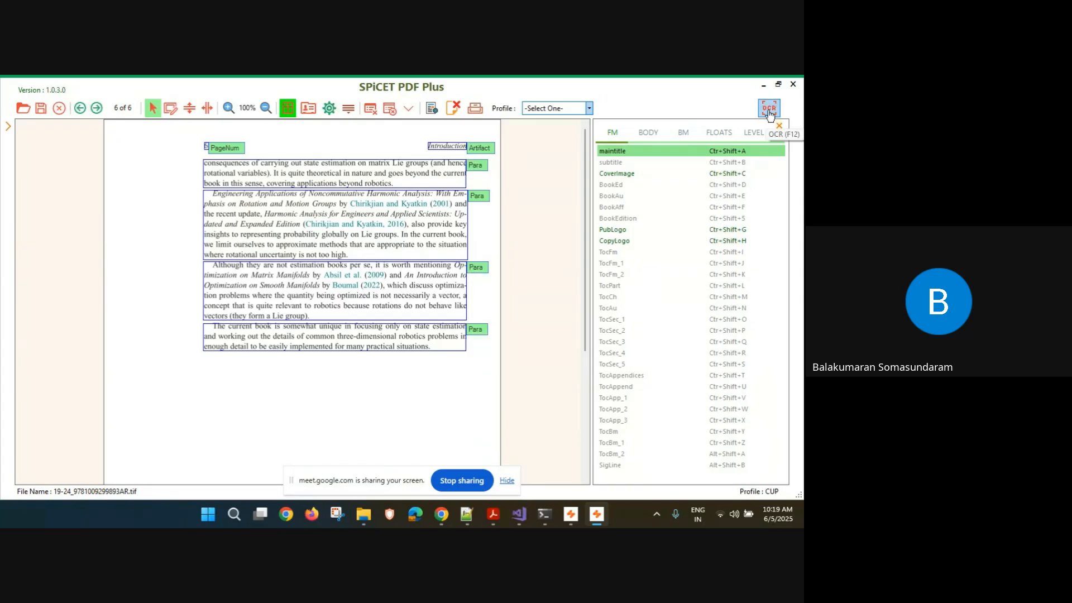
Set the profile to chapter, run OCR to validate the zones and close the Validation list
click(589, 108)
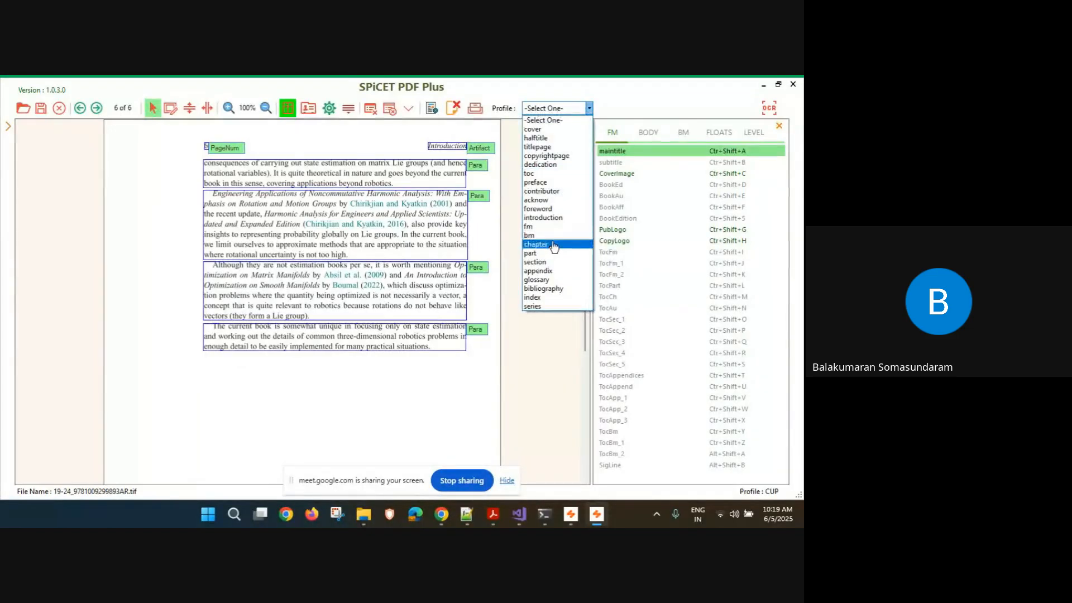
click(560, 240)
click(770, 108)
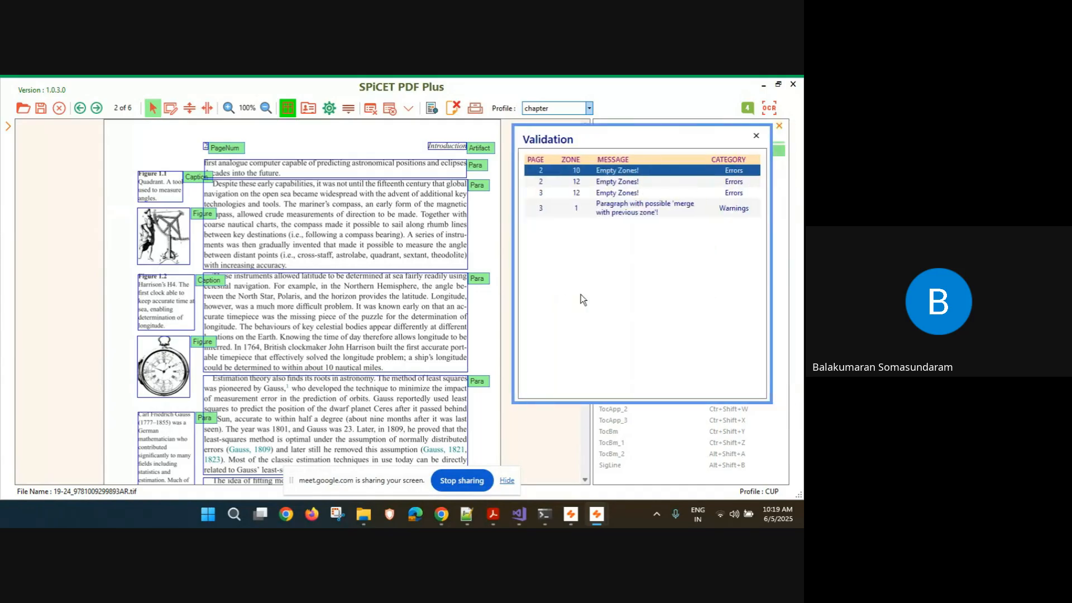
click(757, 138)
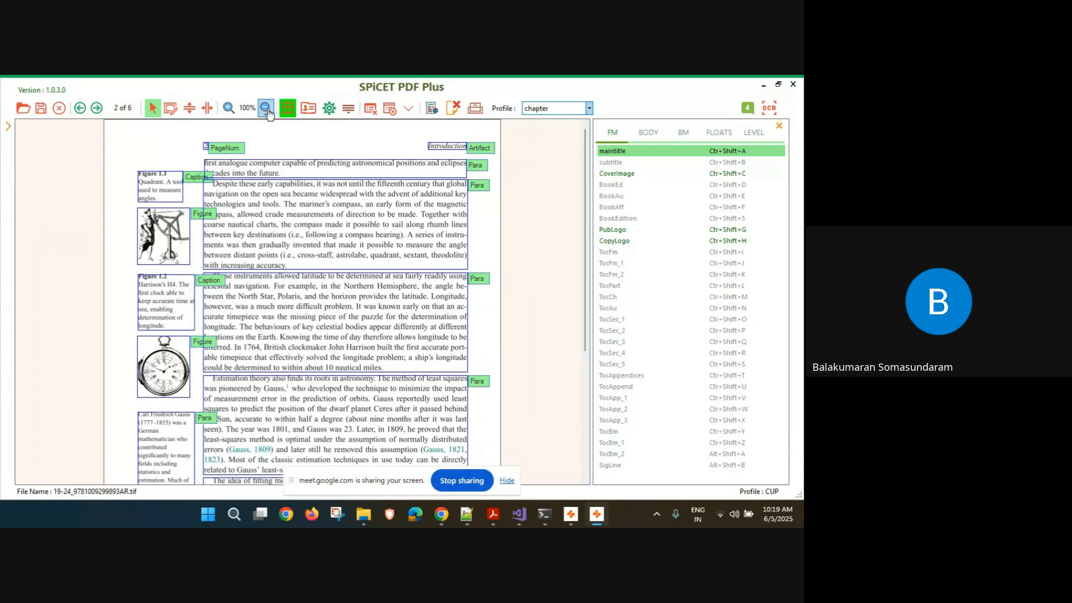
Show the zone numbers and merge page 2's opening paragraph, zone 3, with the previous zone, with space
click(329, 108)
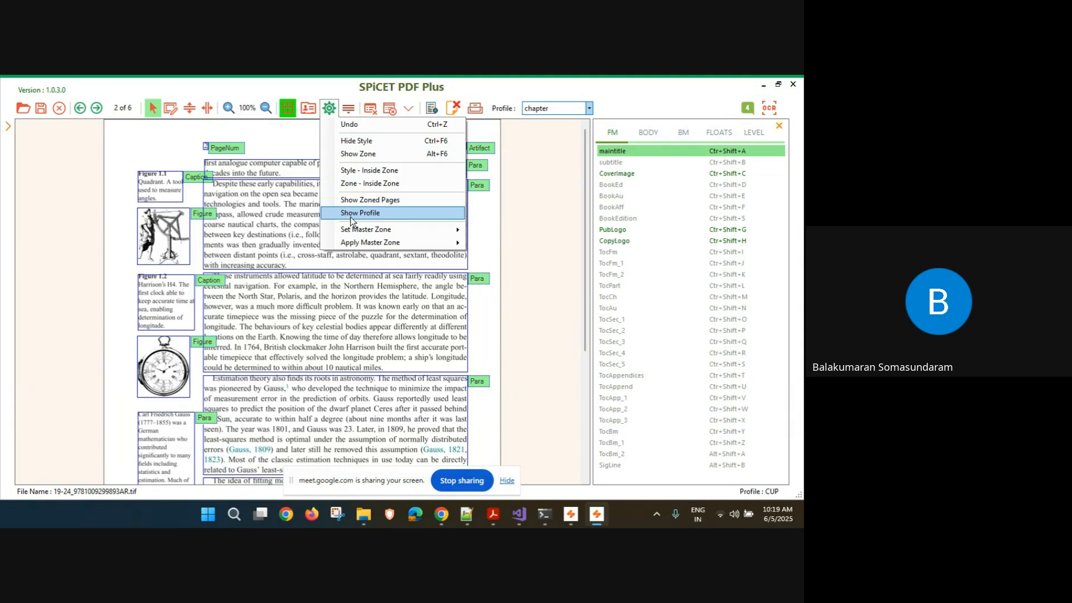
click(367, 154)
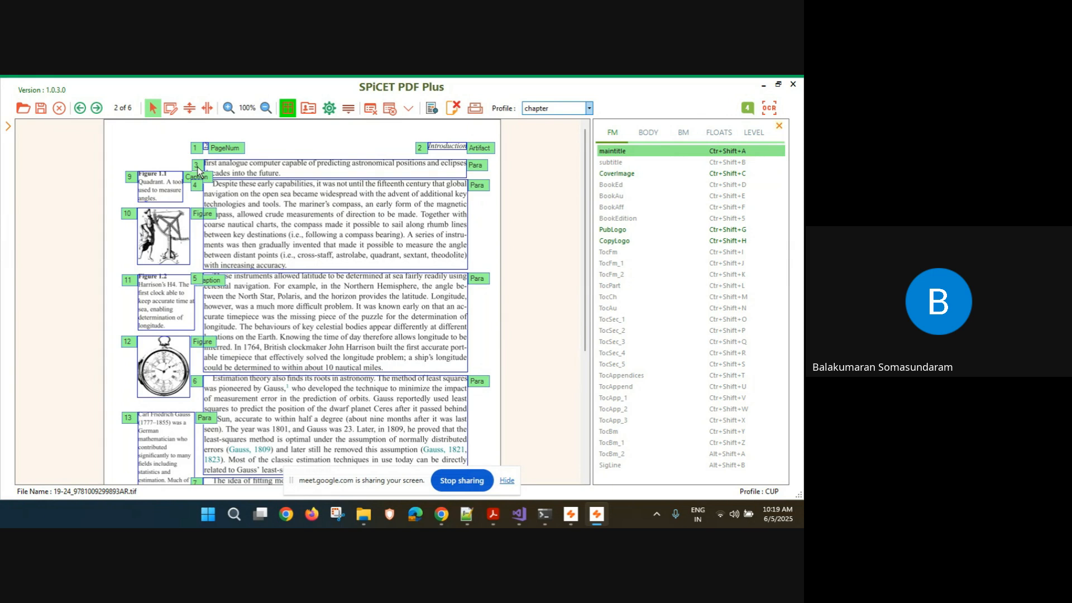
click(81, 110)
drag(586, 244, 582, 379)
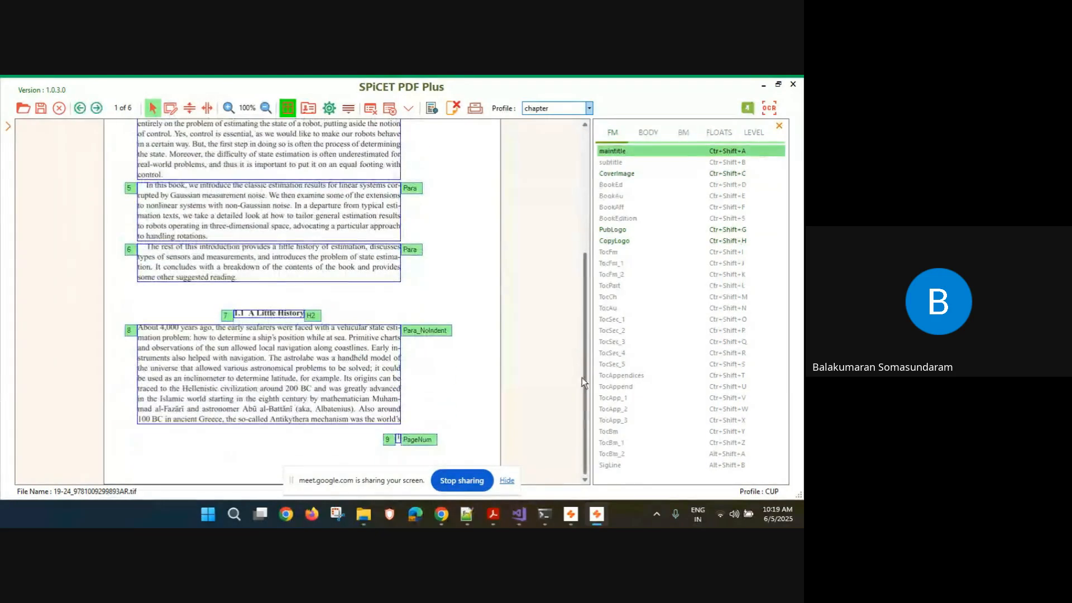
click(96, 111)
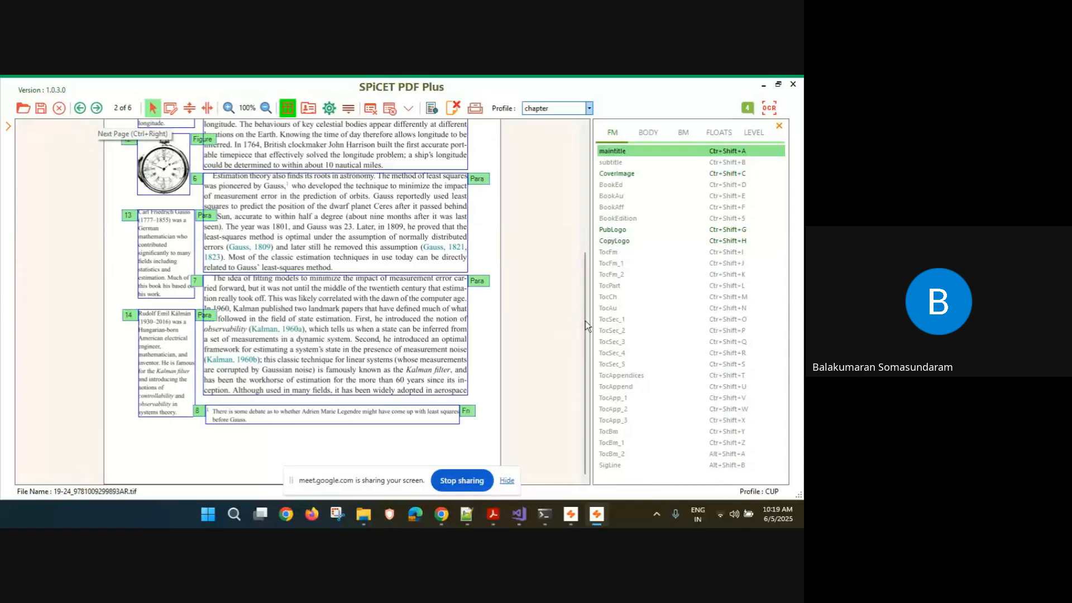
scroll(578, 307, up, 4)
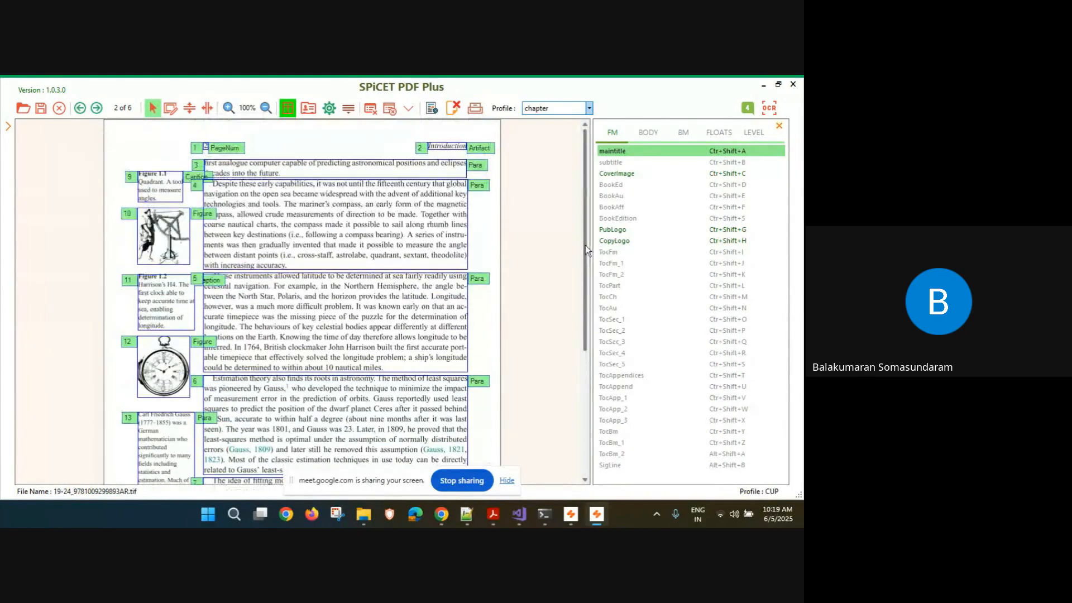
right_click(199, 166)
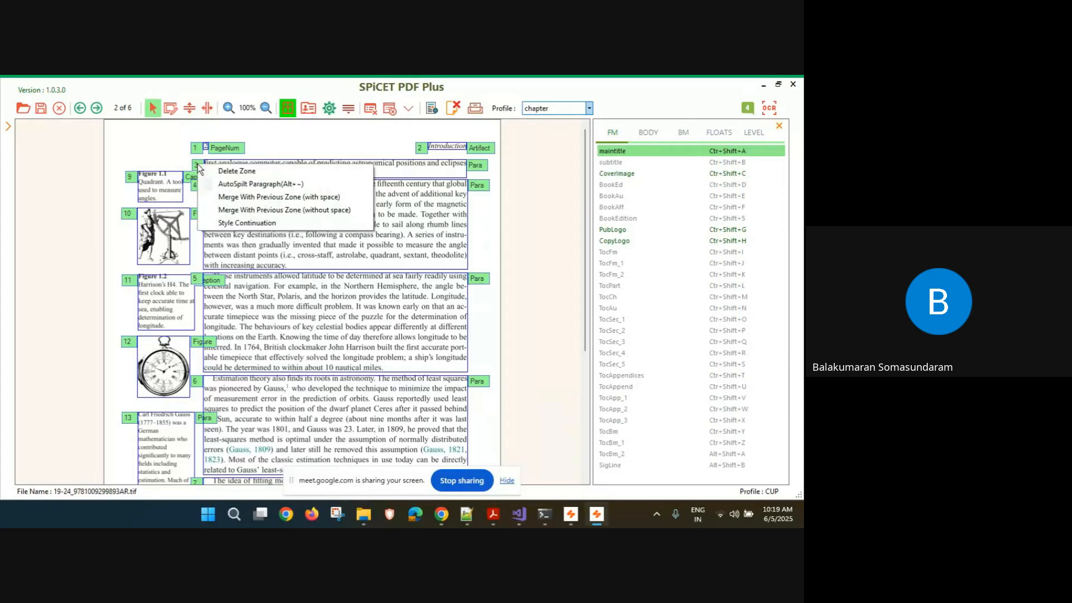
click(228, 199)
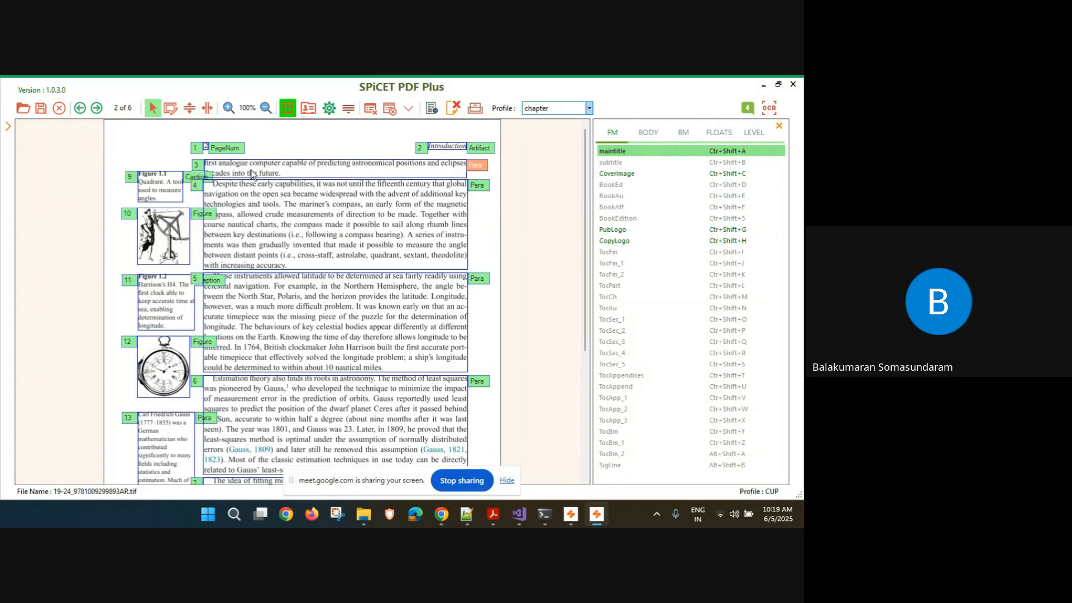
Check page 1's zones, run OCR again to revalidate the document and close the Validation list
click(80, 108)
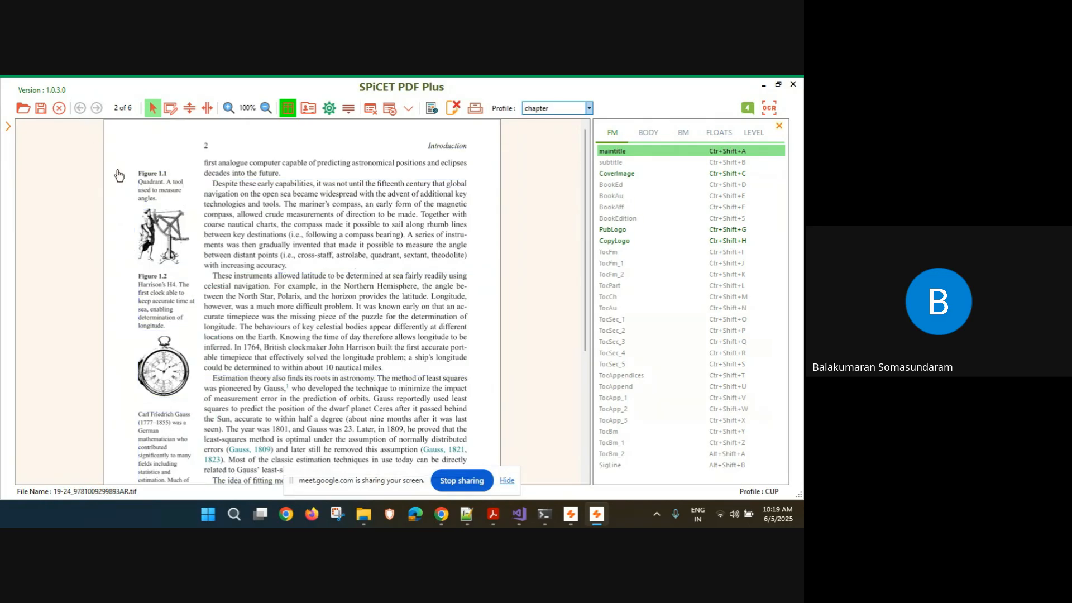
scroll(586, 284, down, 5)
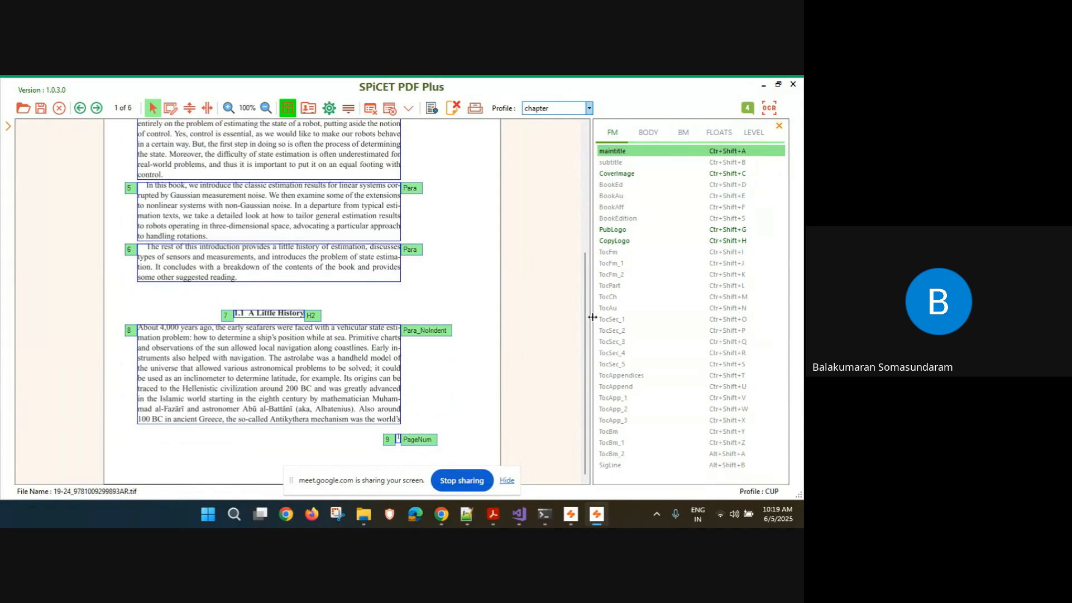
drag(585, 318, 585, 195)
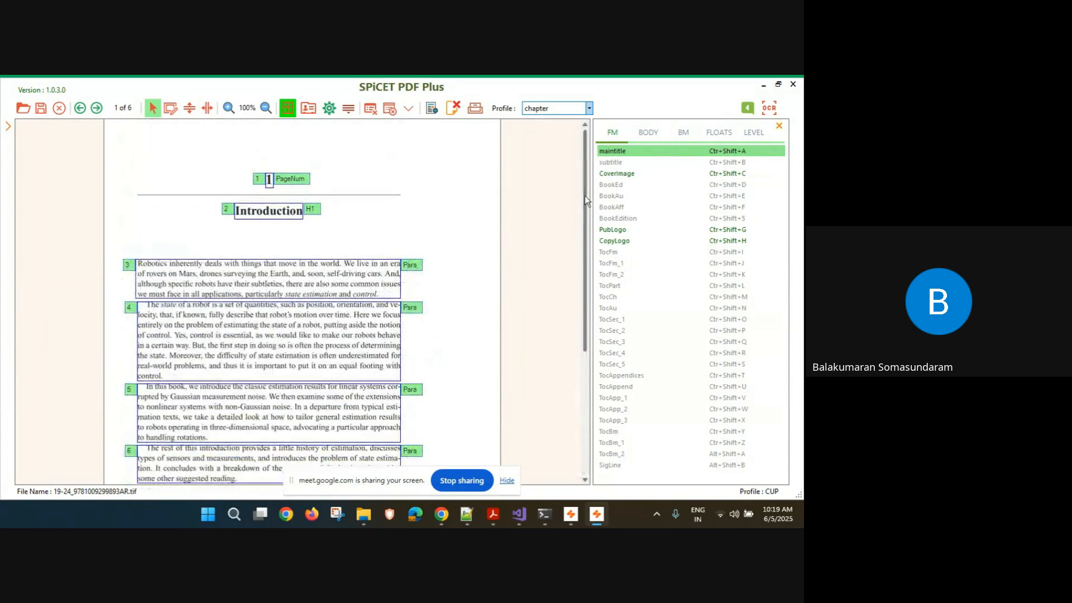
click(770, 108)
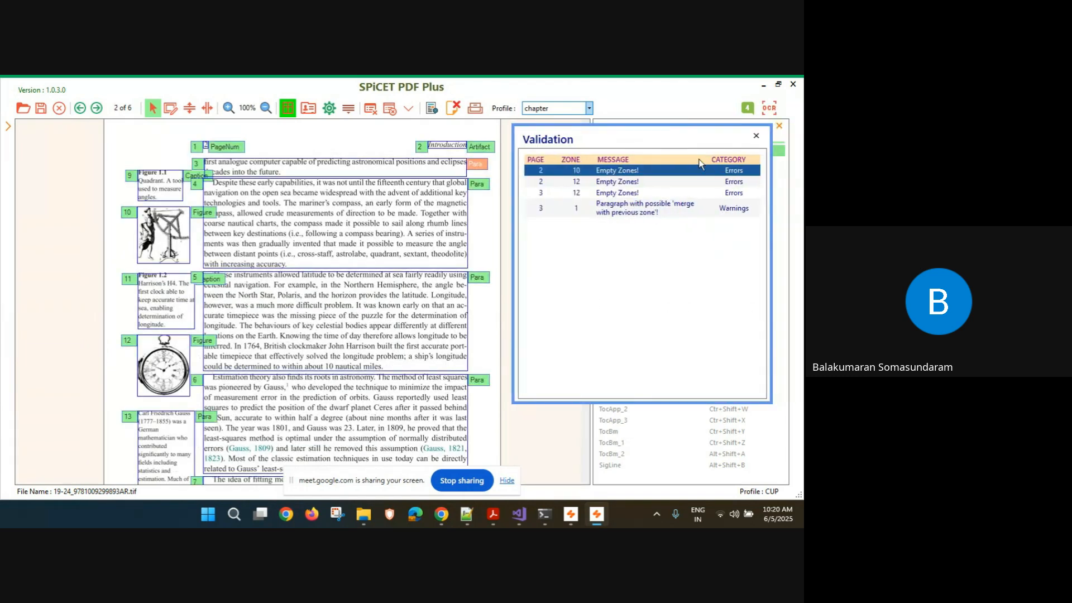
click(756, 136)
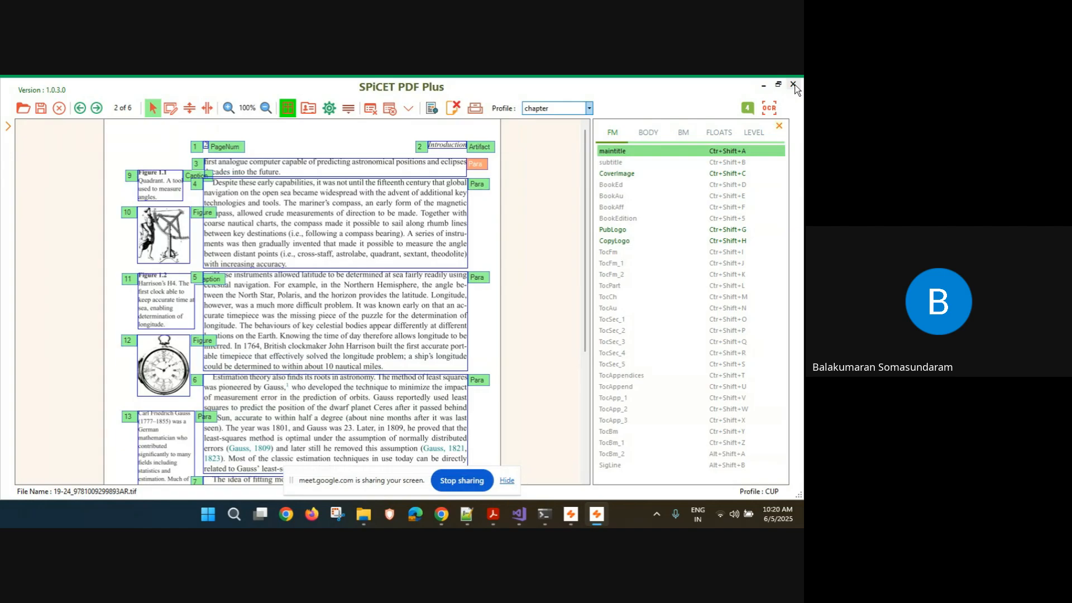
click(793, 84)
click(312, 288)
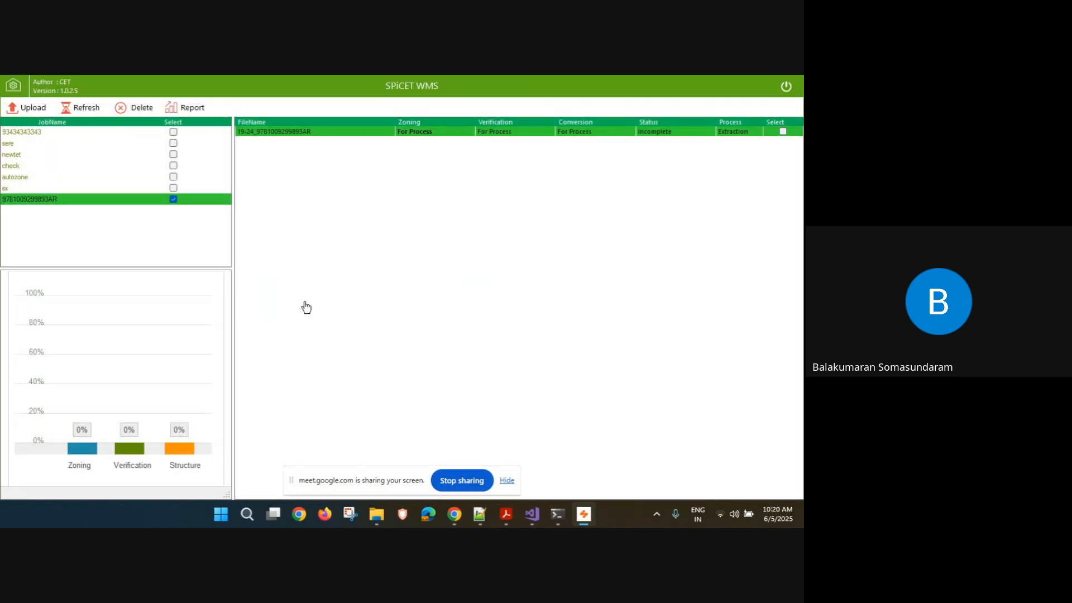
double_click(496, 133)
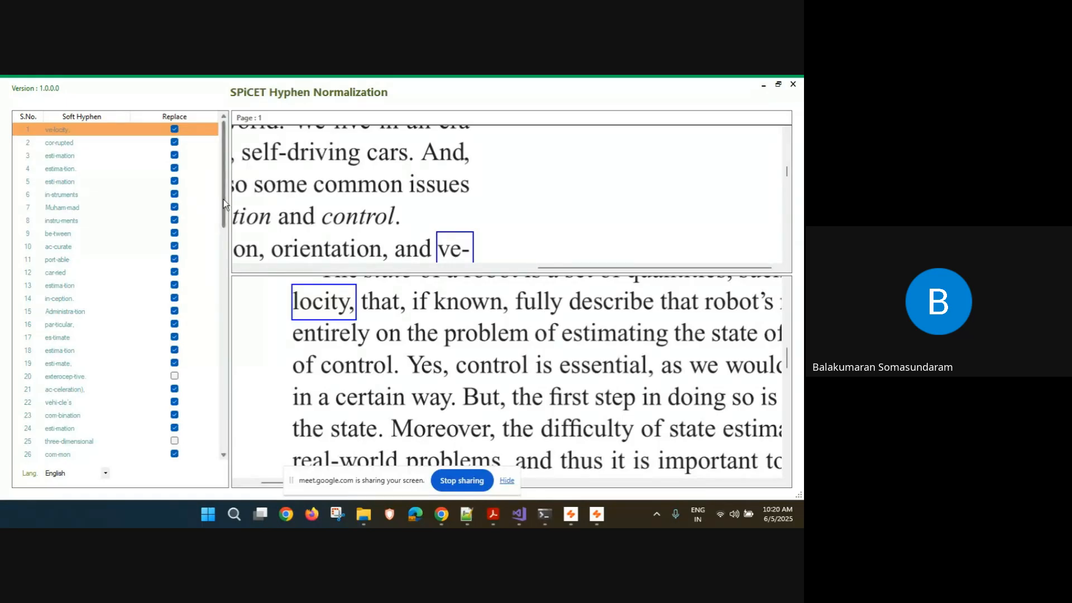
Mark the soft hyphen in "exterocep-tive", entry 20, for replacement in the hyphen list
mouse_move(223, 199)
mouse_down()
mouse_move(225, 444)
mouse_move(225, 182)
mouse_up()
click(65, 377)
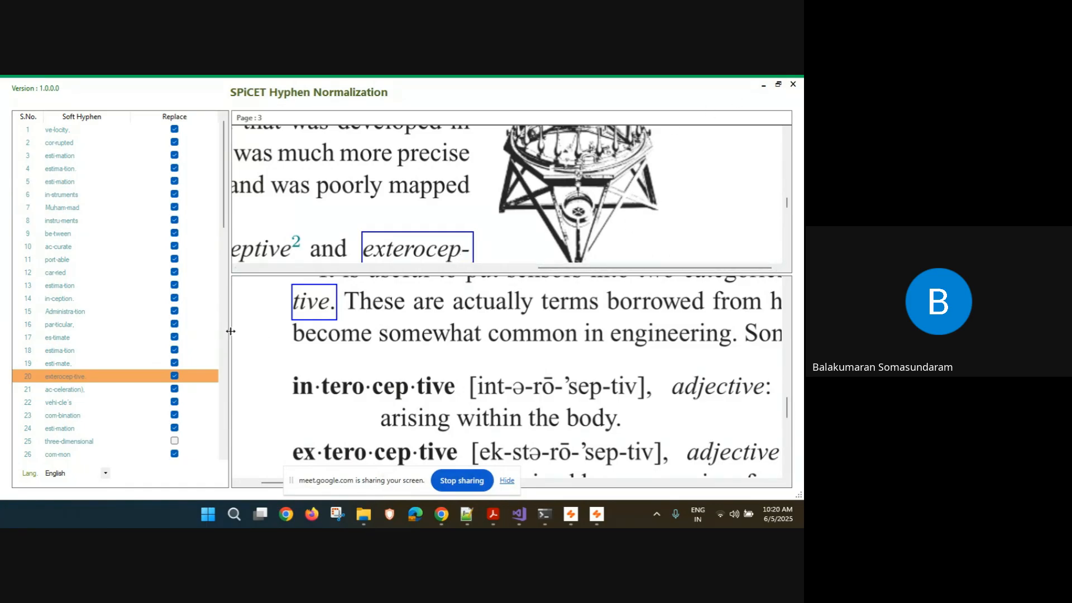
drag(223, 205, 224, 266)
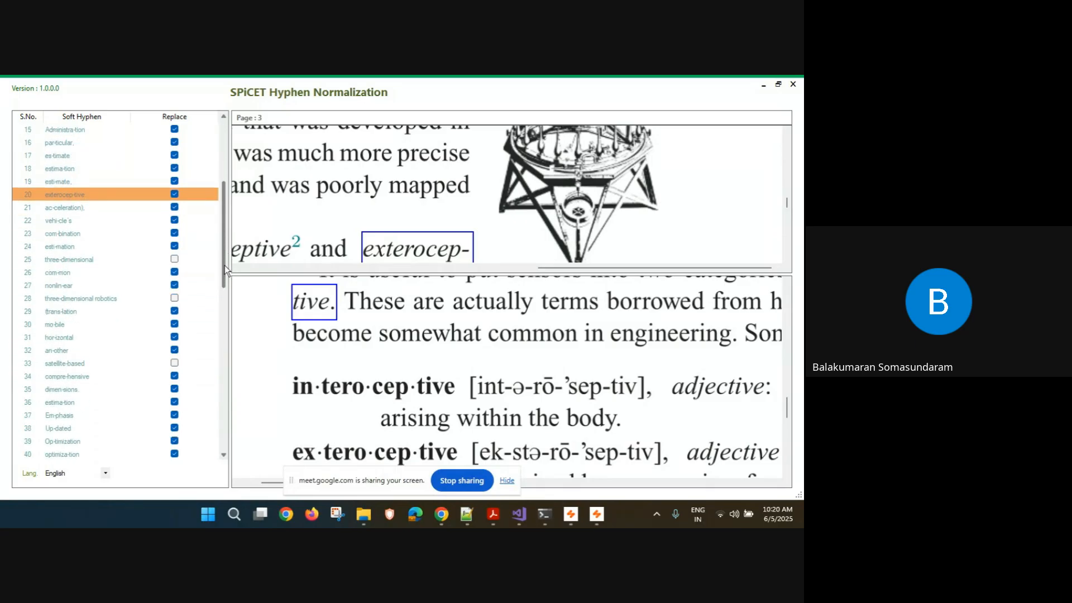
Check soft hyphen entries 24, 25 and 79 against their source pages and close Hyphen Normalization
click(85, 248)
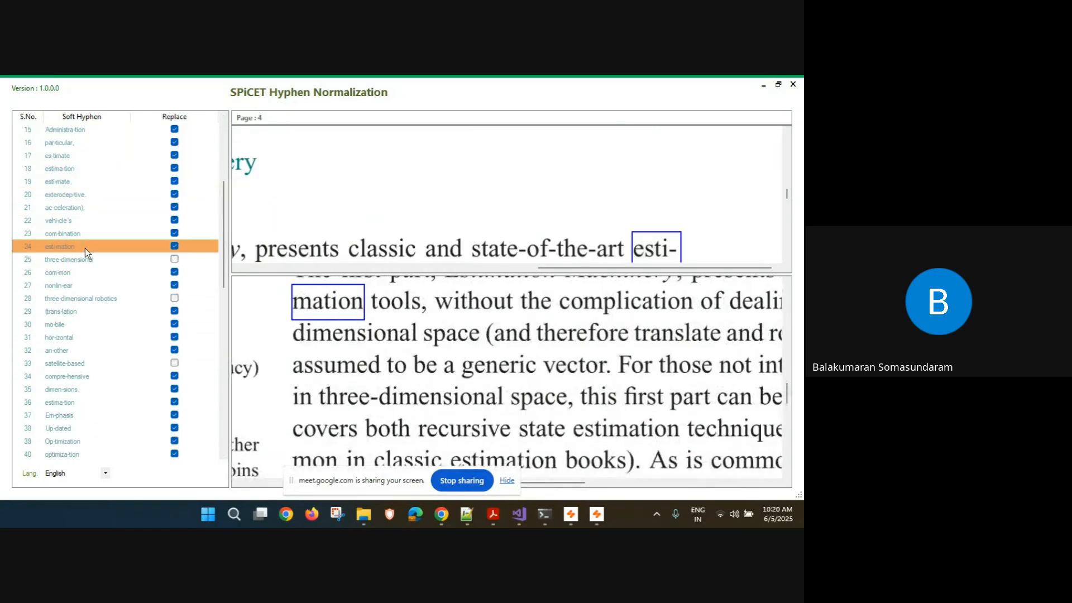
click(82, 260)
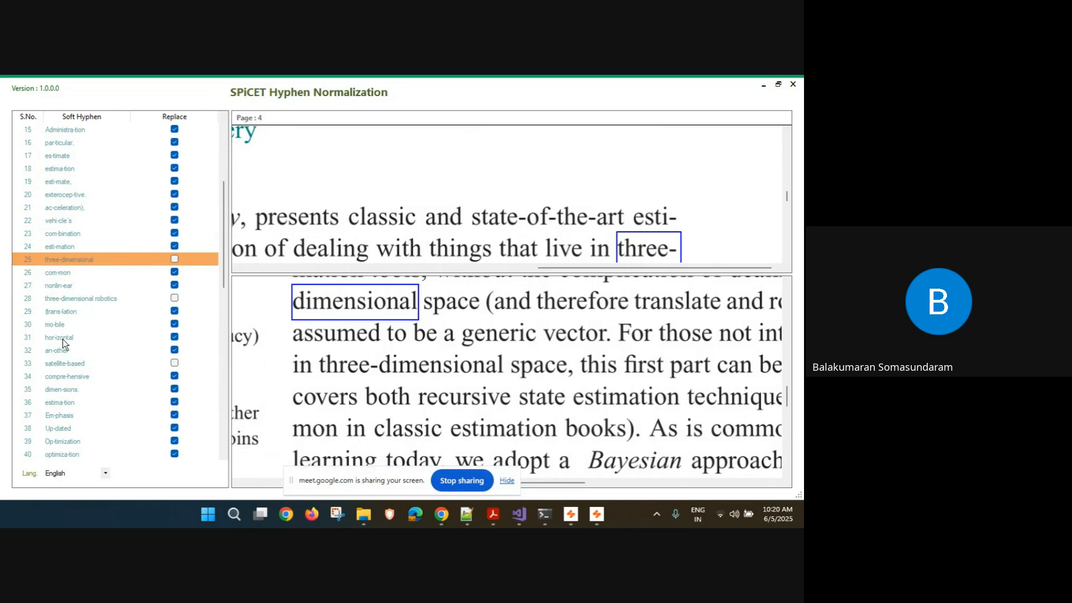
drag(226, 250, 227, 422)
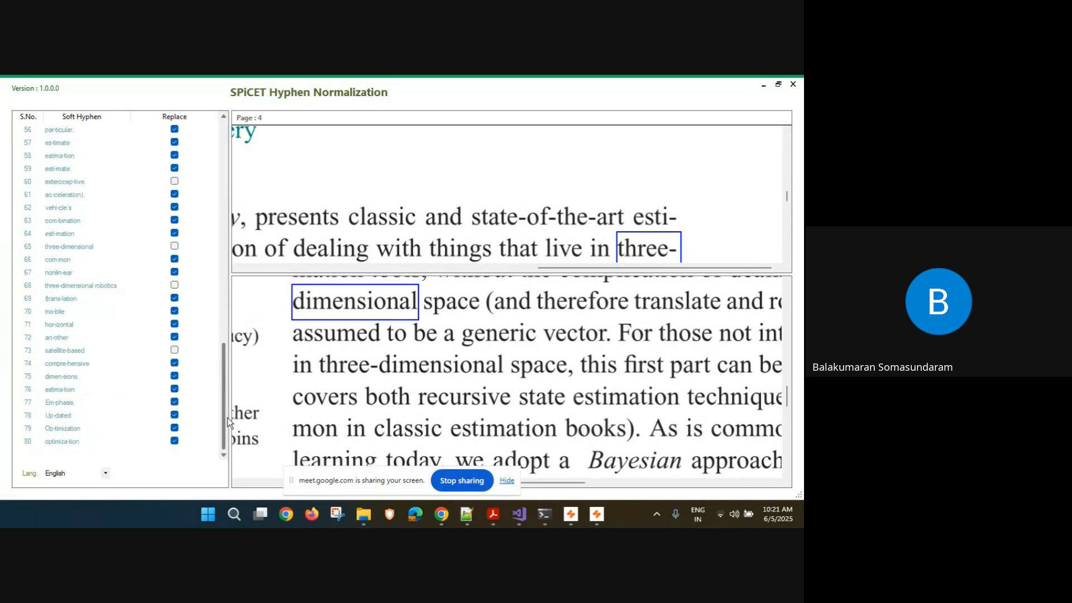
click(174, 429)
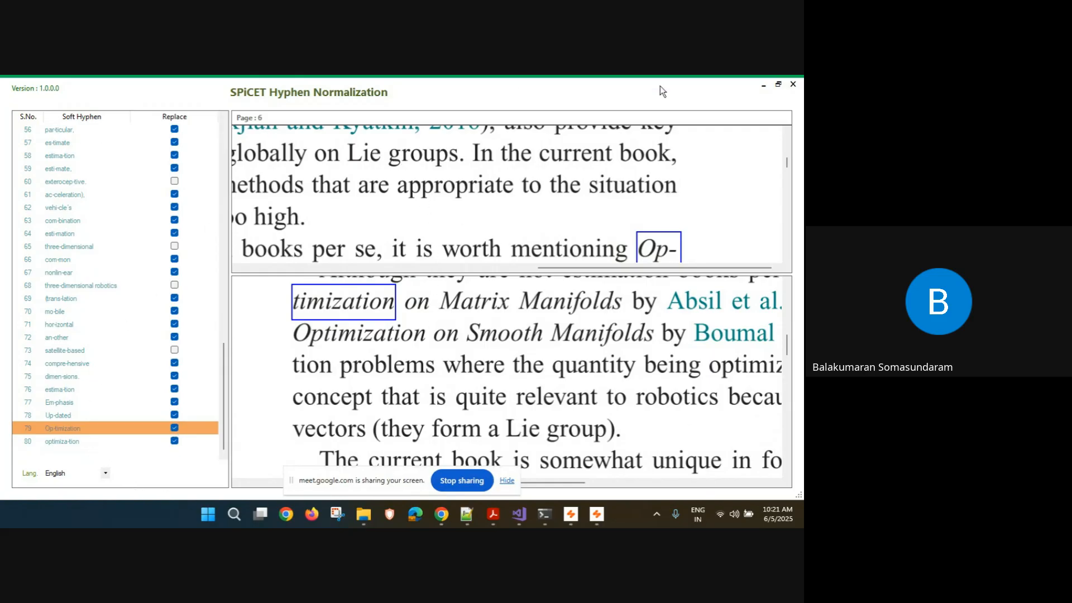
click(793, 83)
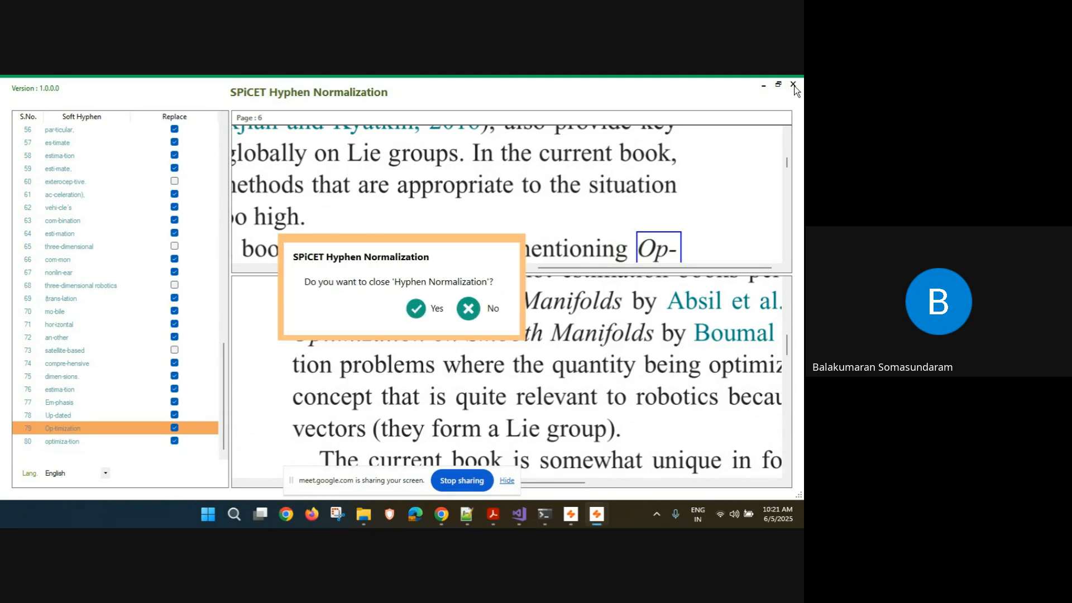
click(429, 311)
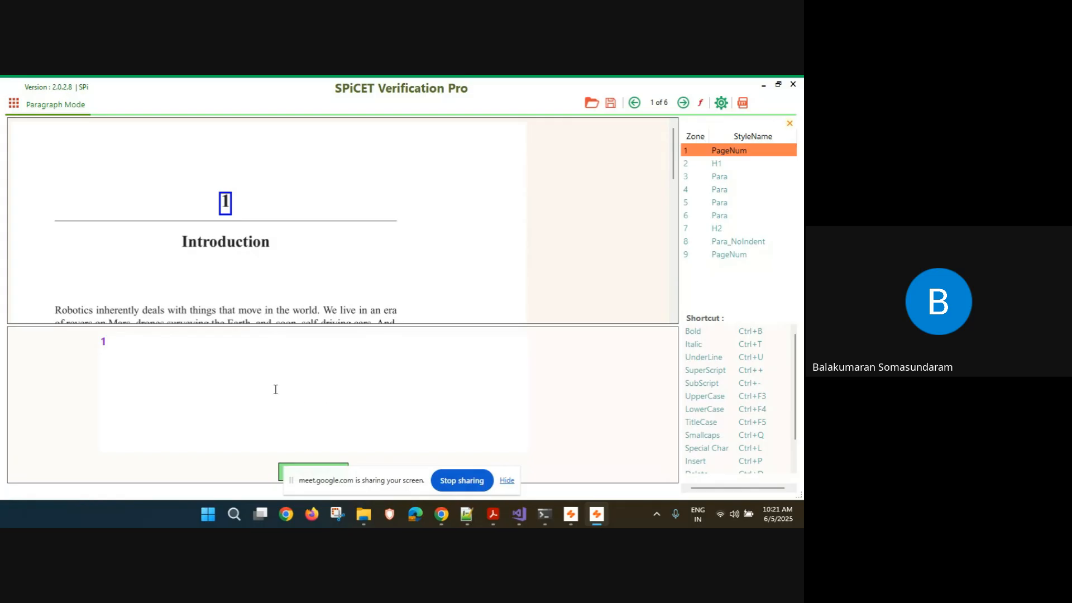
Hide the screen-sharing notice and mark zones 1 to 4 of page 1 as verified
click(506, 480)
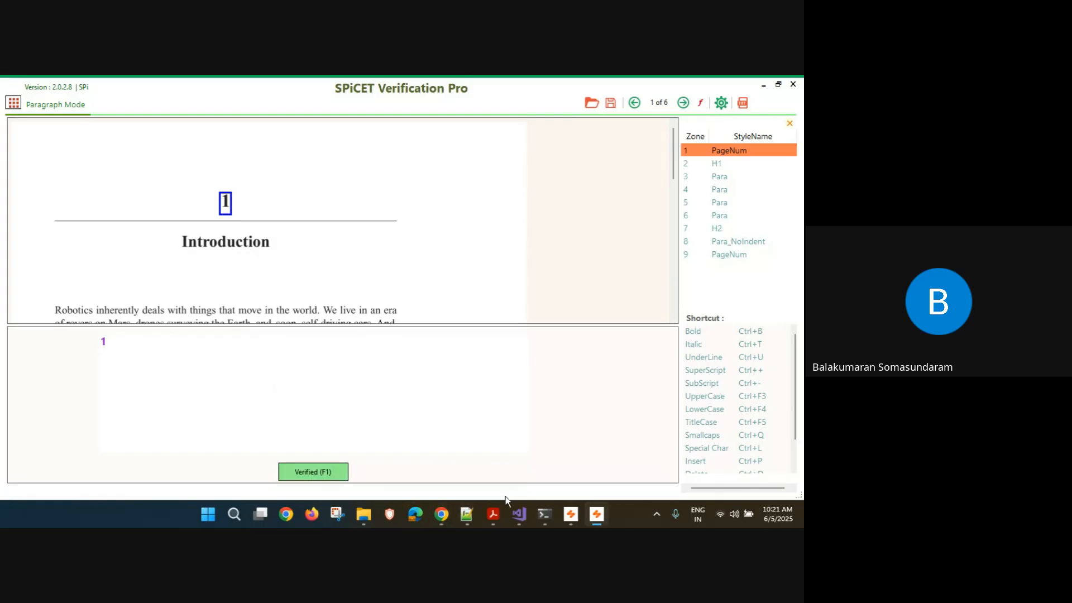
key(F1)
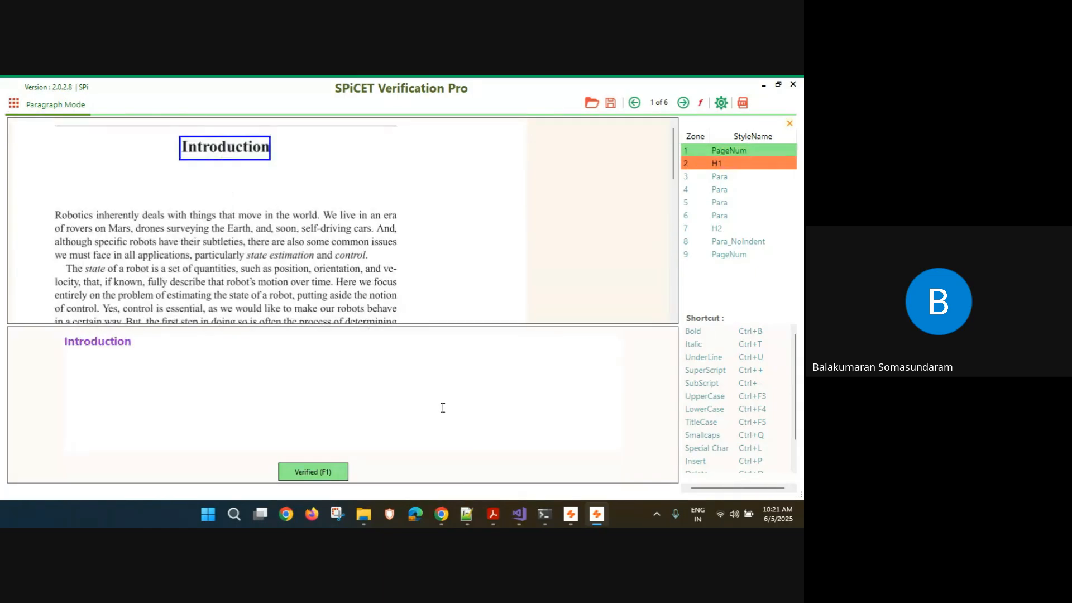
key(F1)
key(F1)
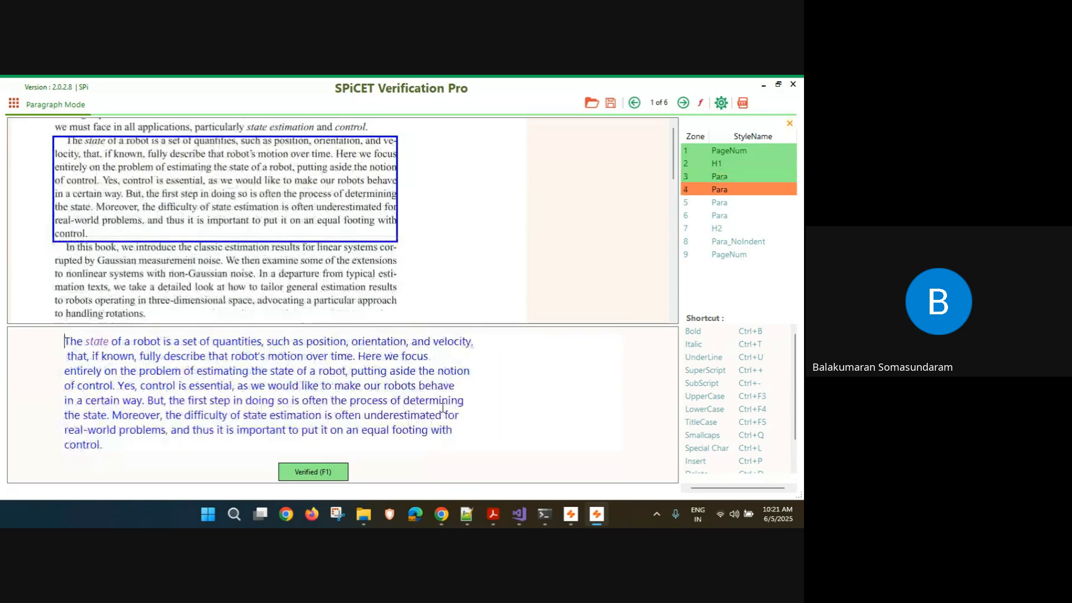
key(F1)
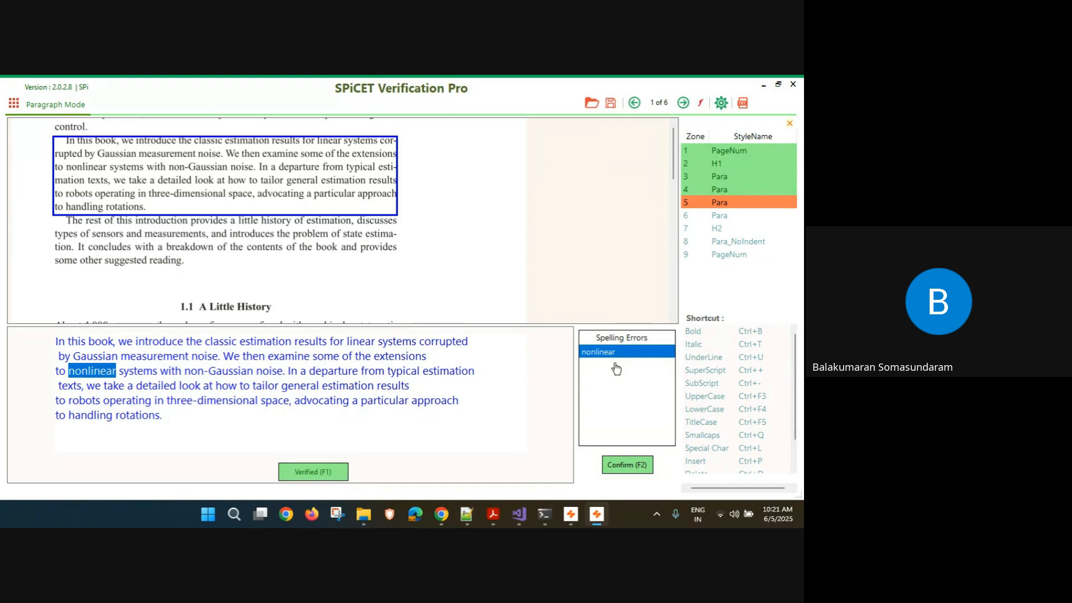
Confirm the spelling "nonlinear" in page 1's zone 5 and mark zones 5 to 7 as verified
key(F2)
key(F1)
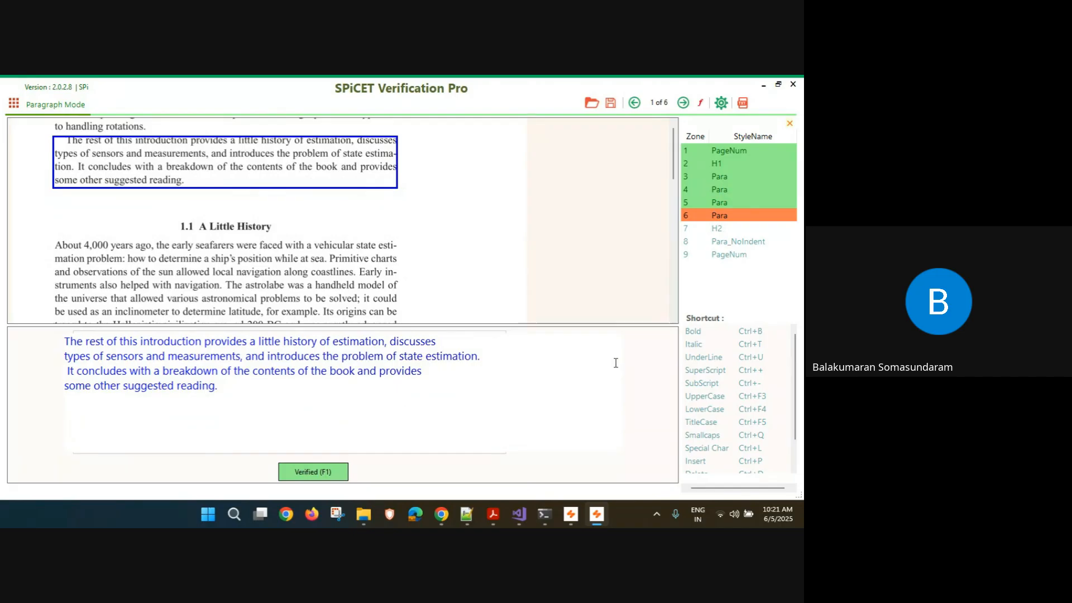
key(F1)
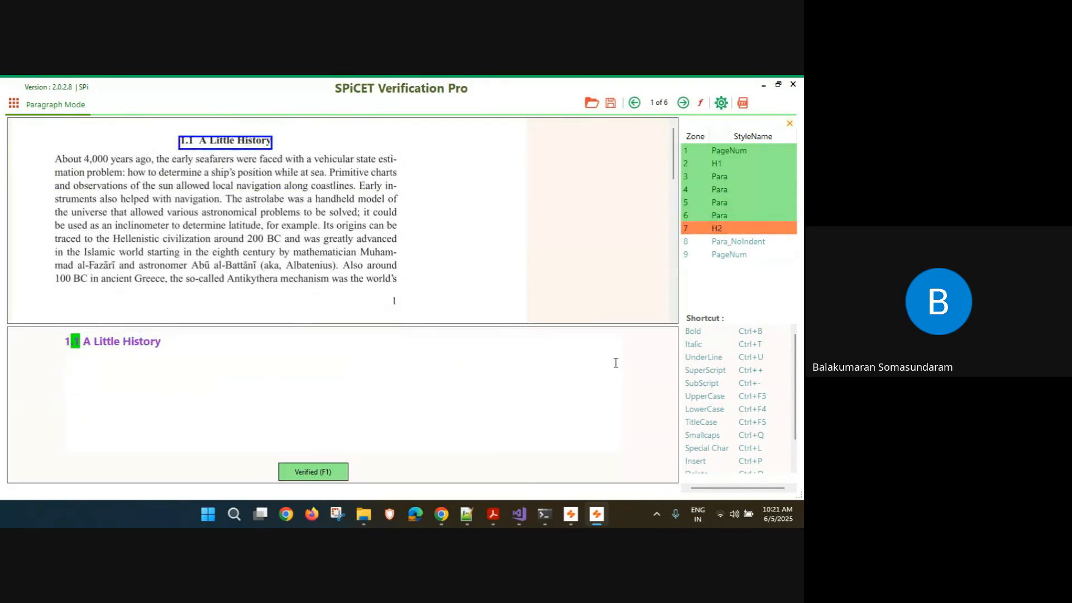
key(F1)
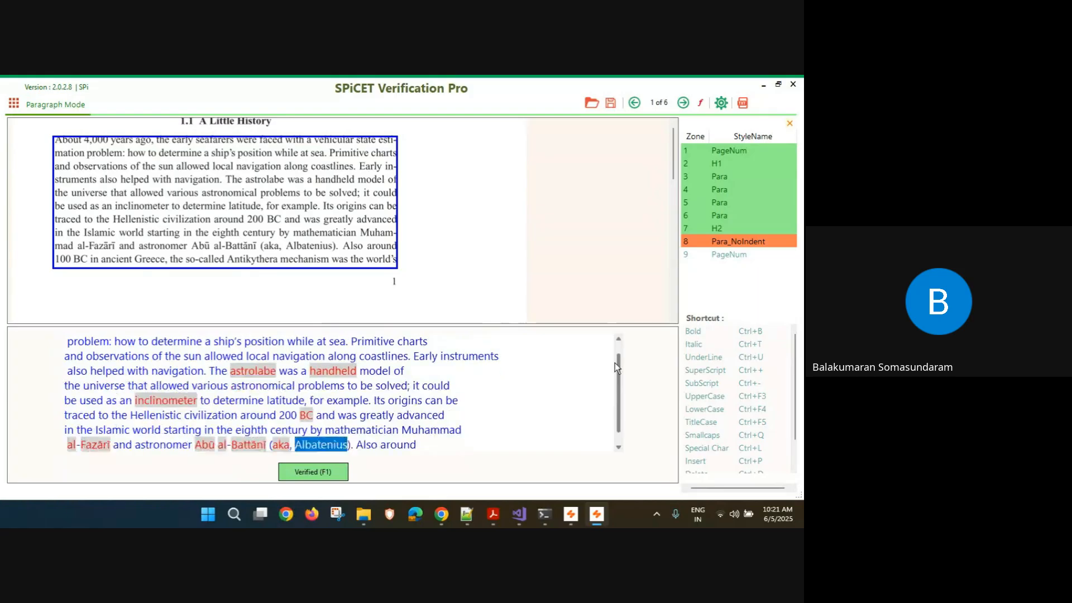
Confirm the flagged spellings in page 1's zone 8, starting with "astrolabe", and verify the page's remaining zones 8 and 9
click(617, 366)
key(Down)
key(Down)
key(Down)
key(Down)
key(Down)
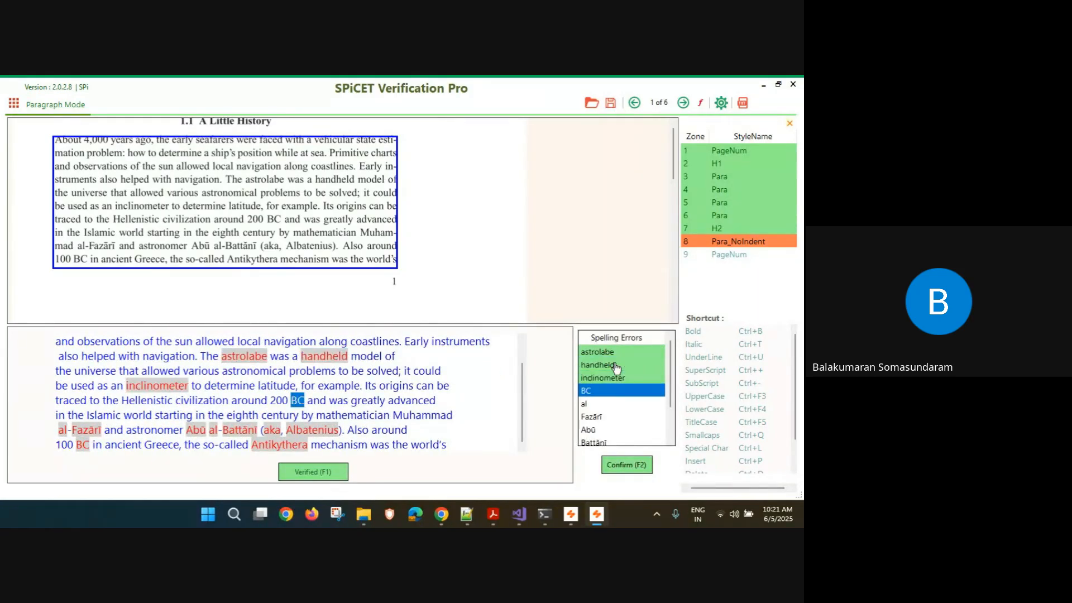
key(Down)
key(Down)
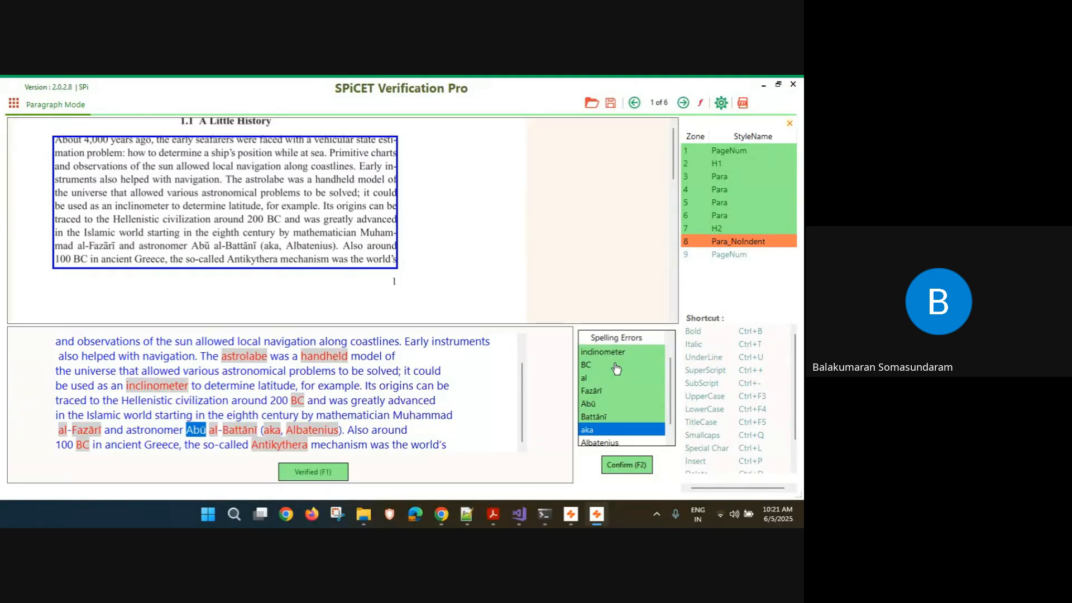
key(Down)
key(Down)
key(F1)
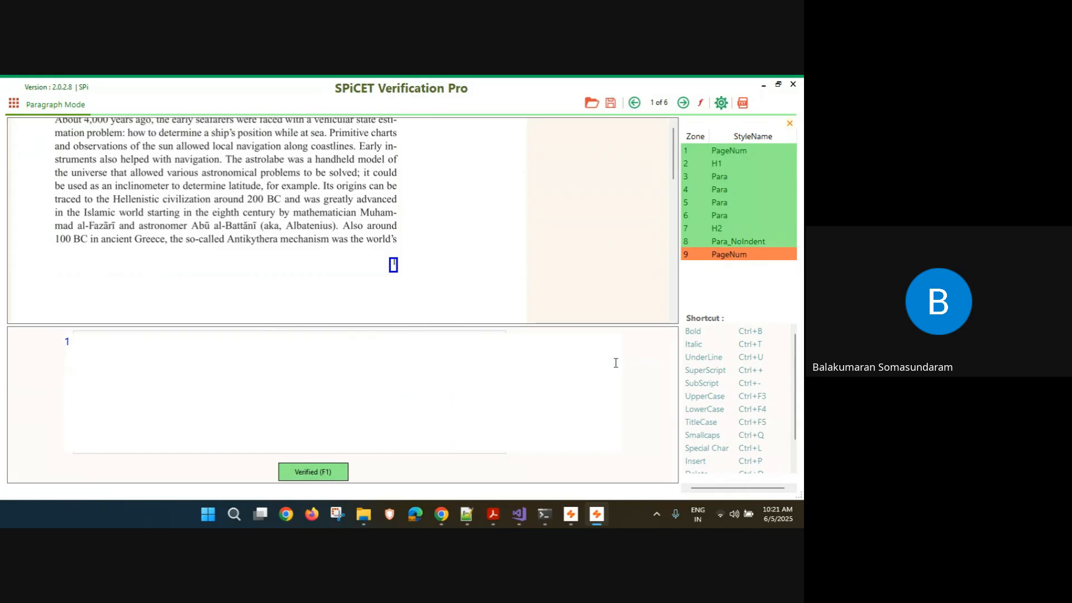
key(F1)
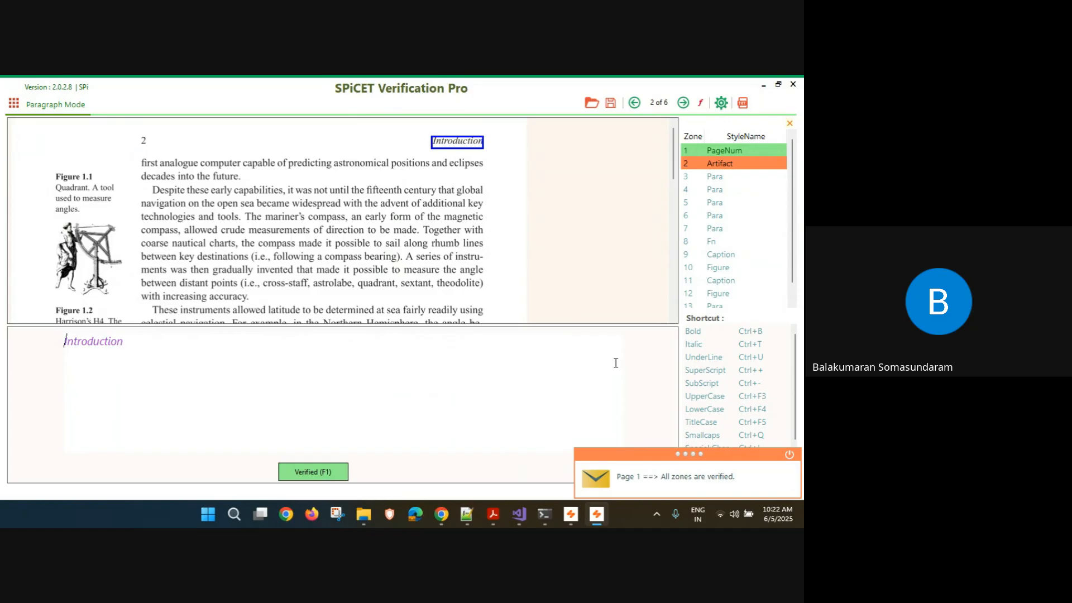
Verify page 2's zones 2 to 4, confirming the spellings "rhumb", "i.e" and "theodolite" in zone 4
key(F1)
key(F1)
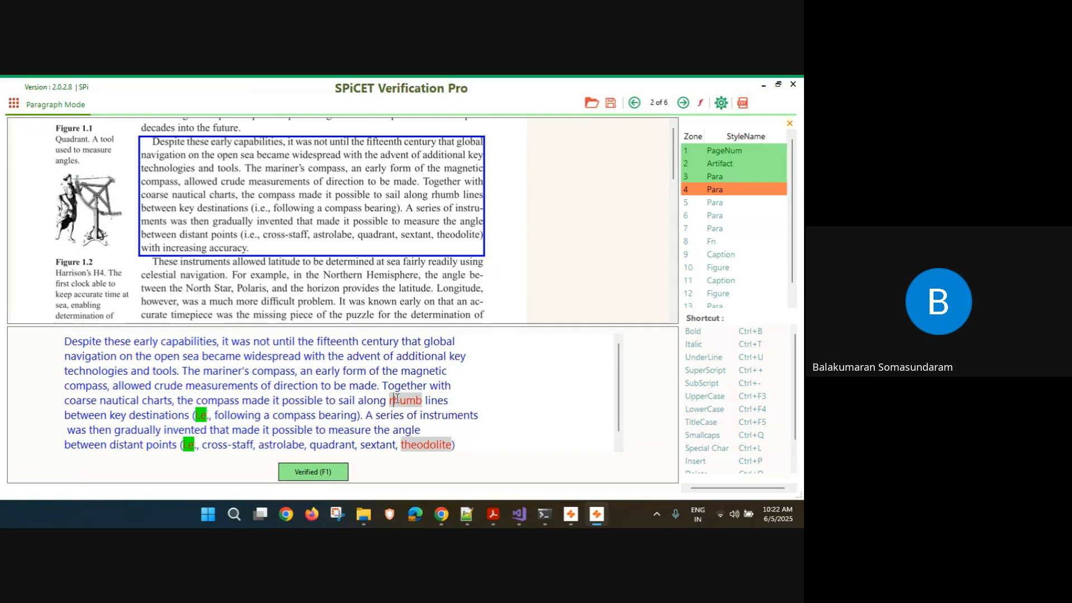
key(F1)
key(Down)
key(Down)
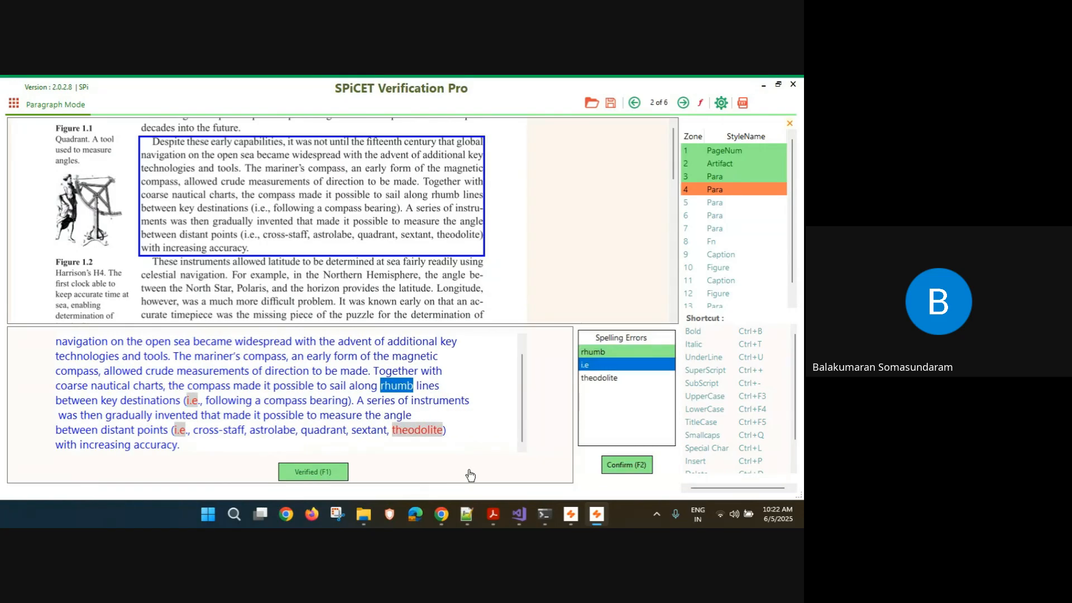
key(F2)
key(F1)
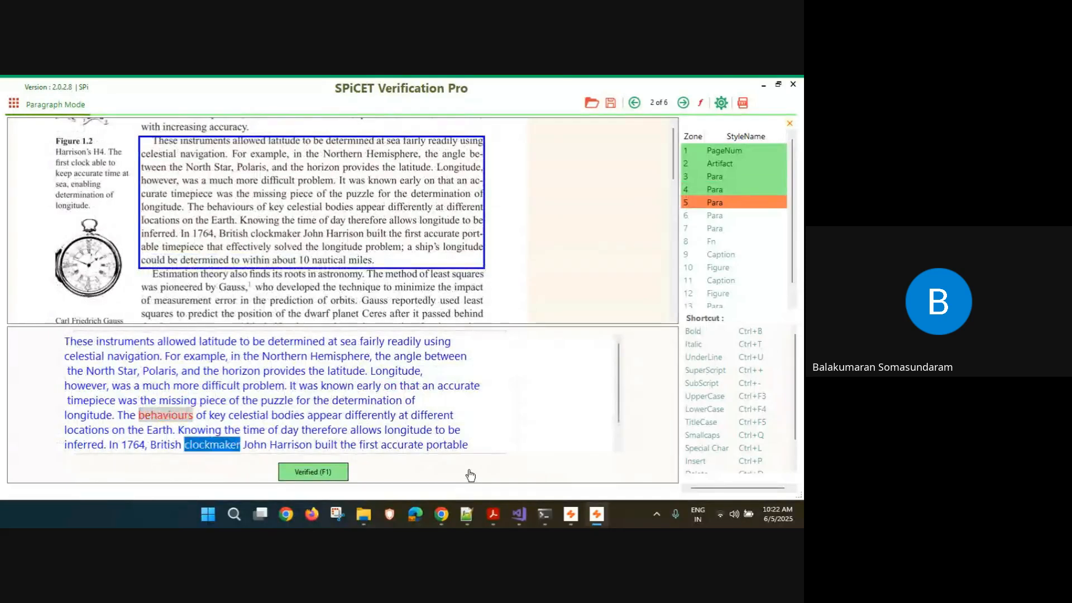
Confirm the flagged spellings in page 2's paragraph zones 5 to 7 and mark those zones as verified
key(Down)
key(F2)
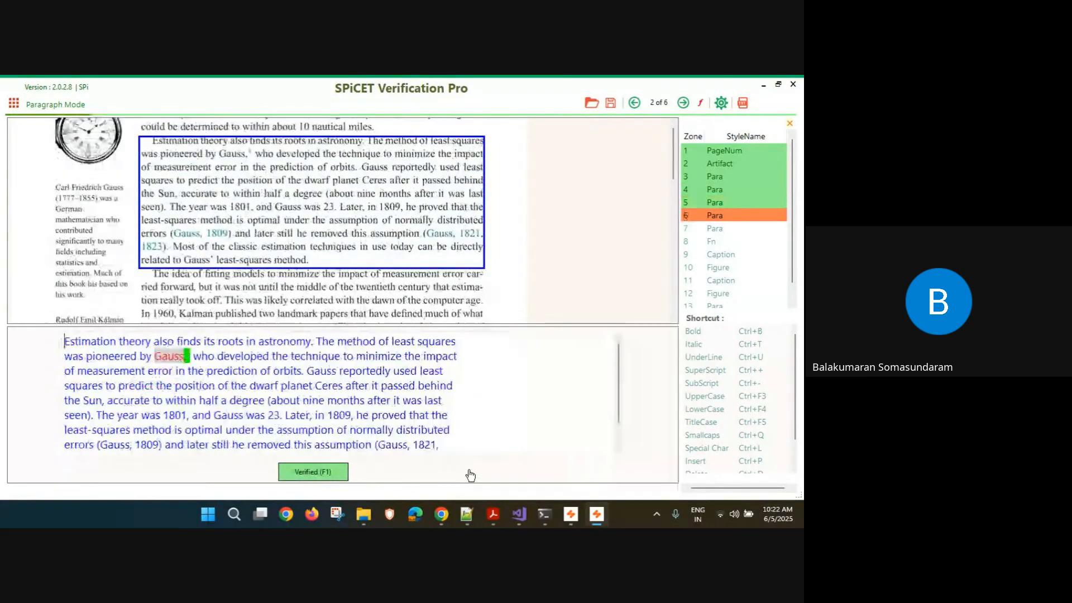
key(F1)
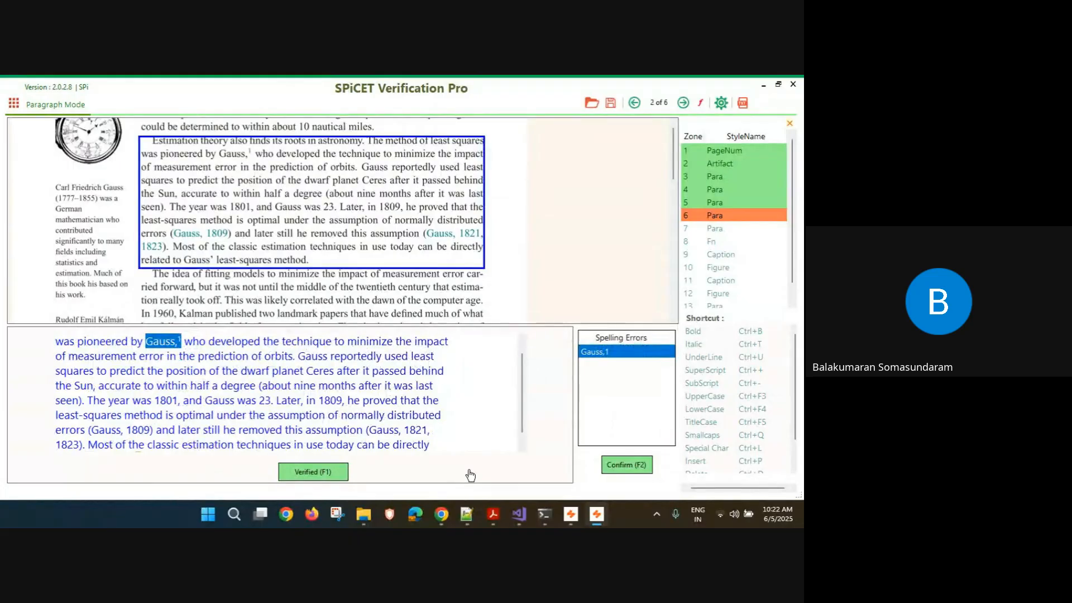
key(F2)
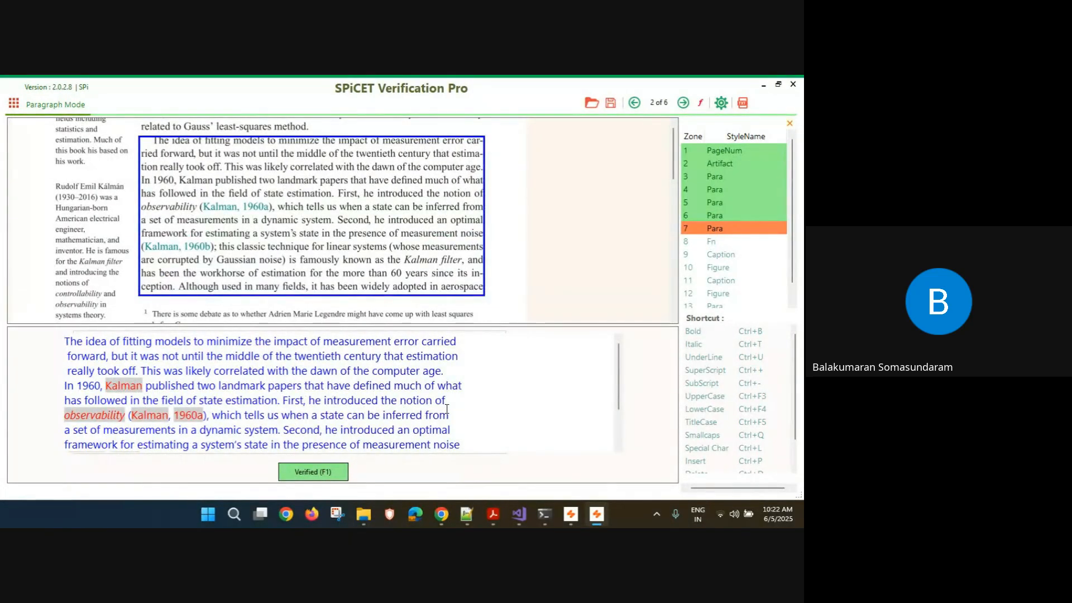
key(F1)
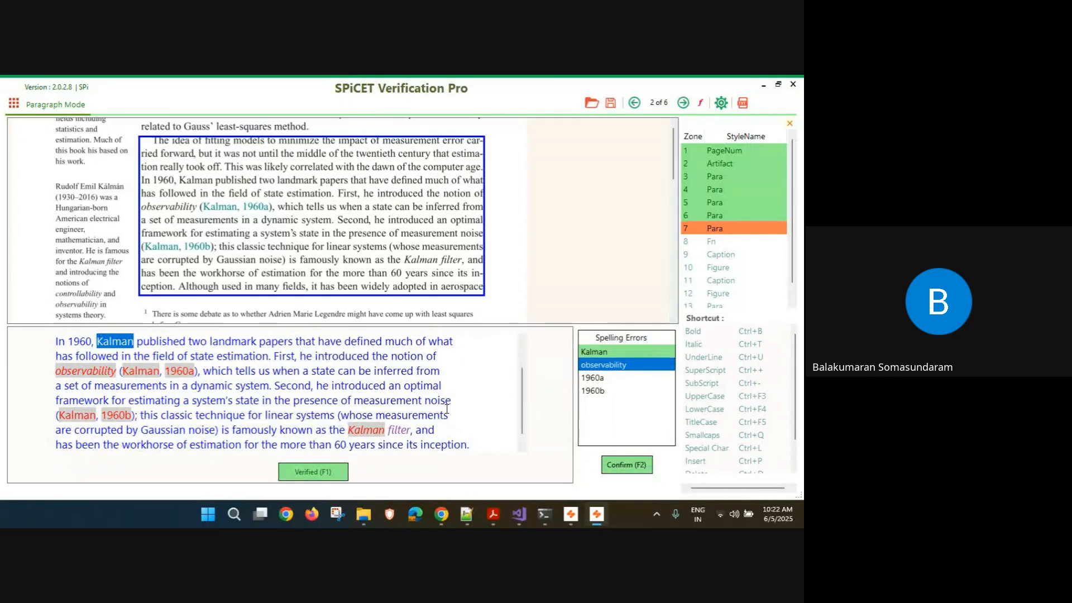
key(F2)
key(F2)
key(F2)
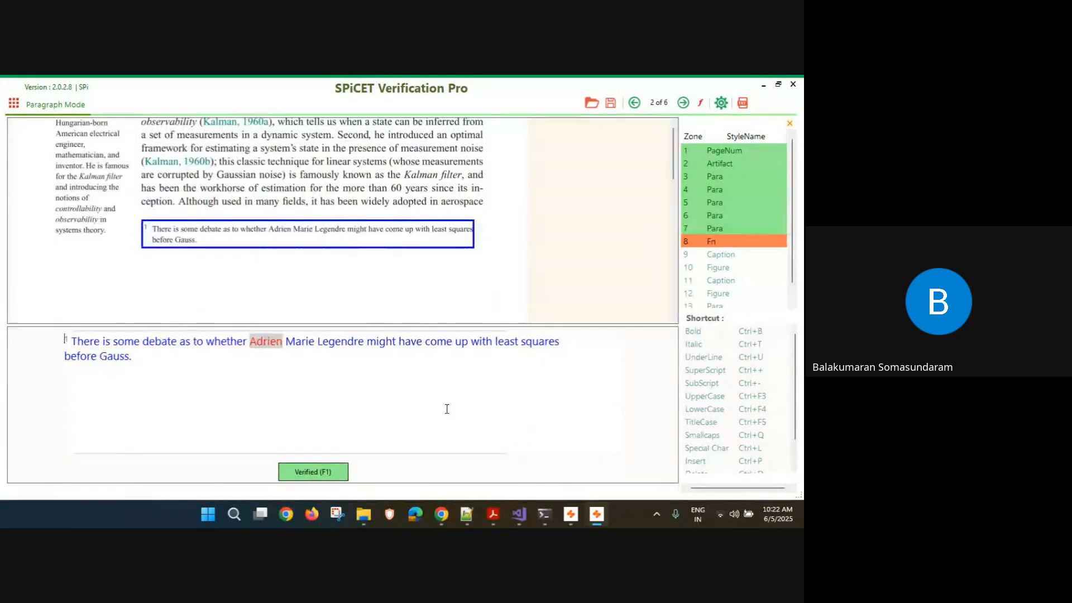
Confirm the flagged name in page 2's footnote and verify zones 8 to 11, through the Figure 1.2 caption
key(F1)
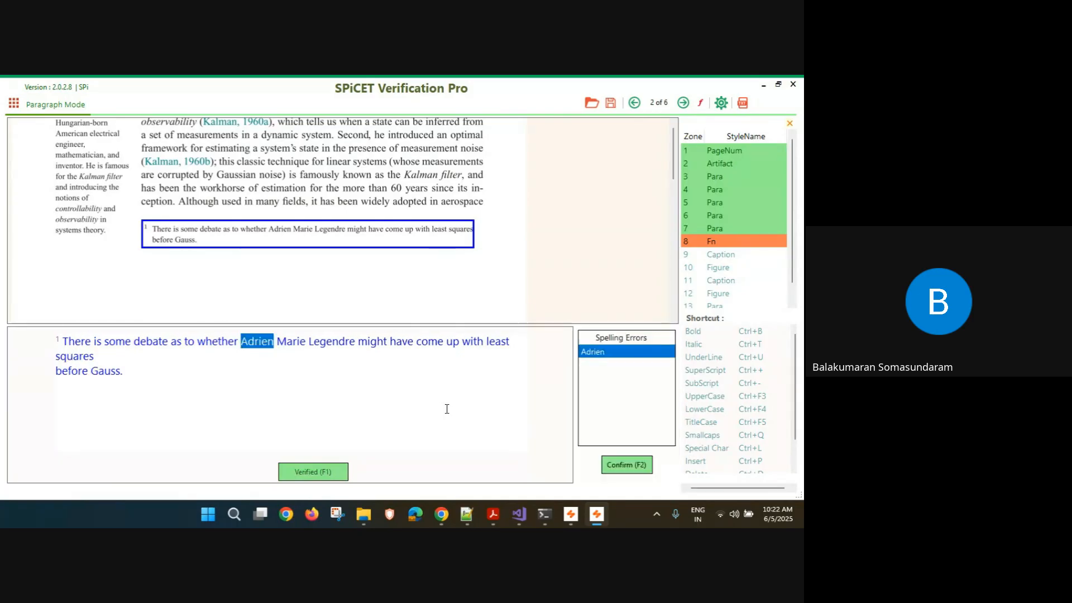
key(F2)
key(F1)
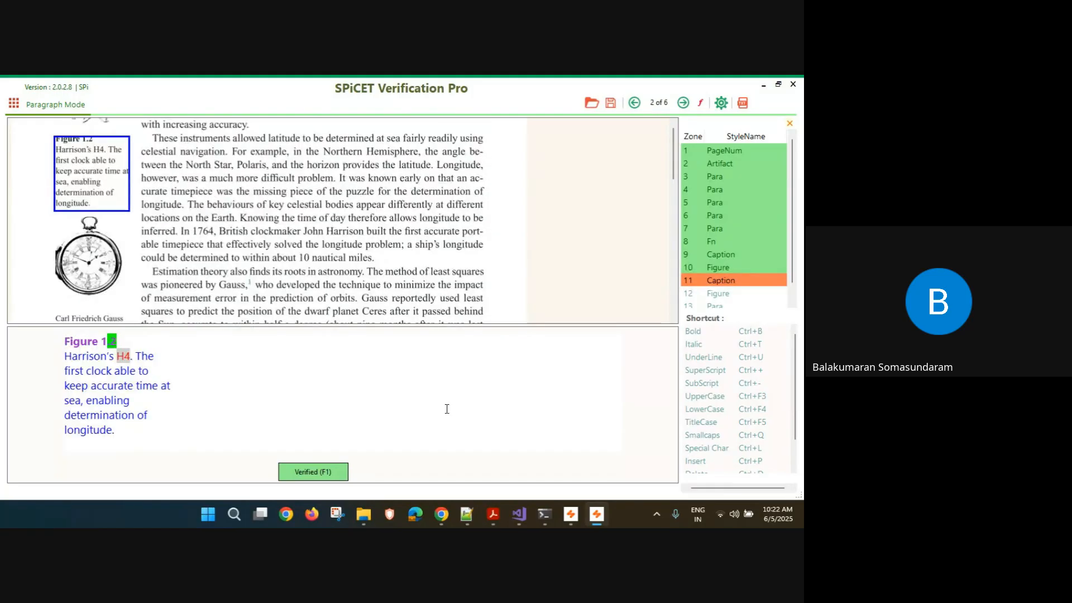
key(F1)
key(F1)
key(F2)
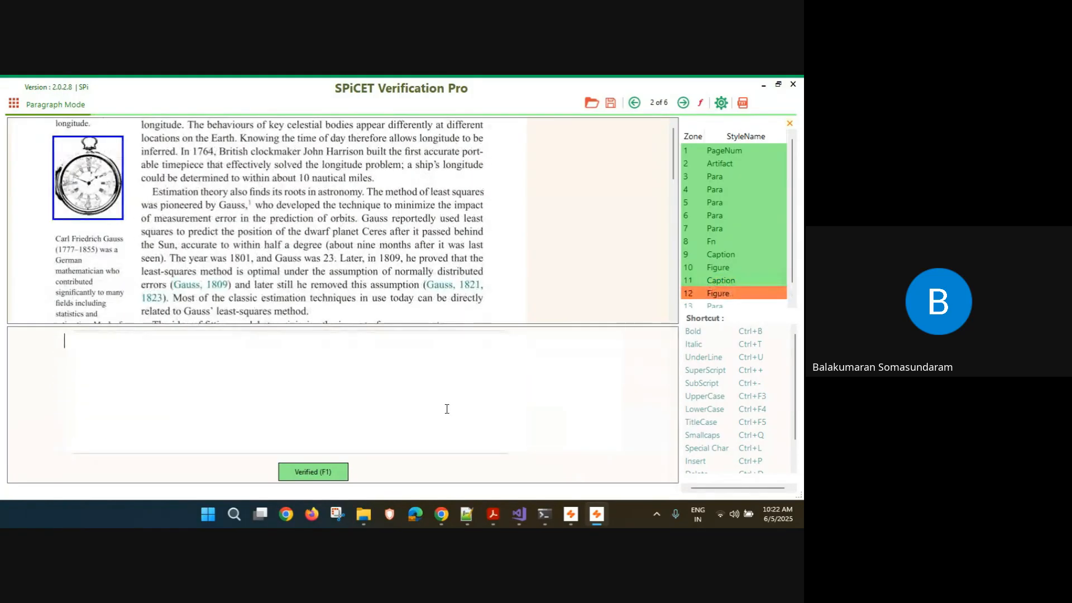
Verify page 2's zones 12 to 14, confirming the flagged spellings in the two biographical side notes
key(F1)
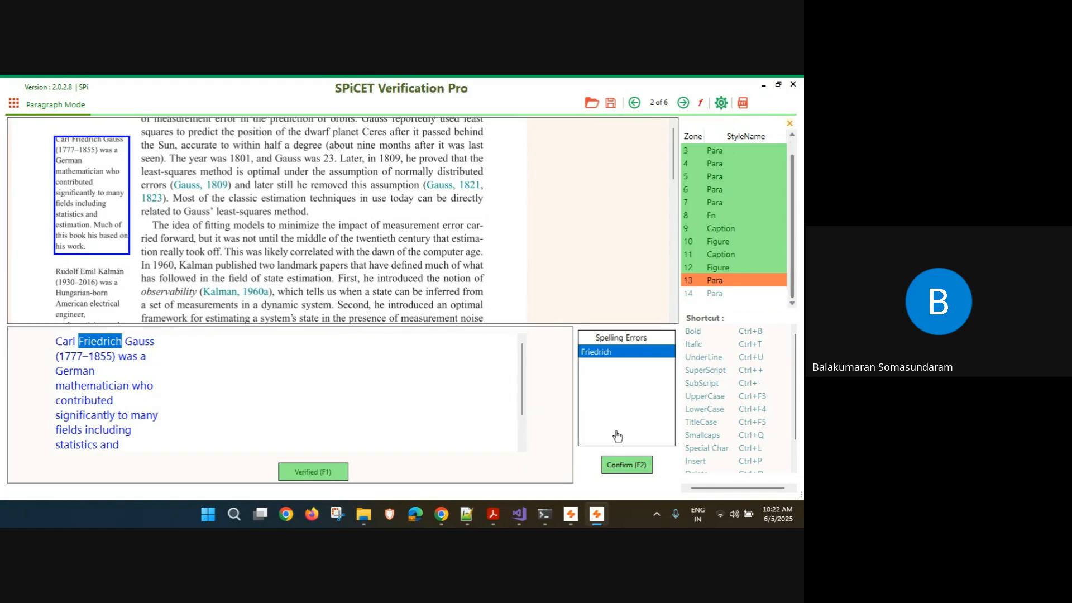
key(F1)
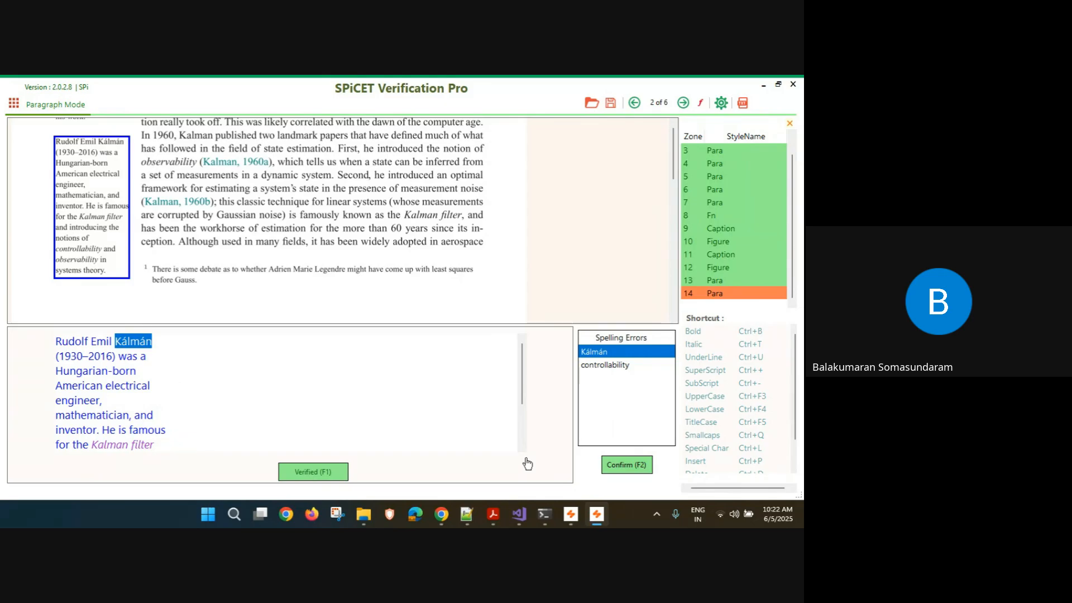
key(F2)
key(F1)
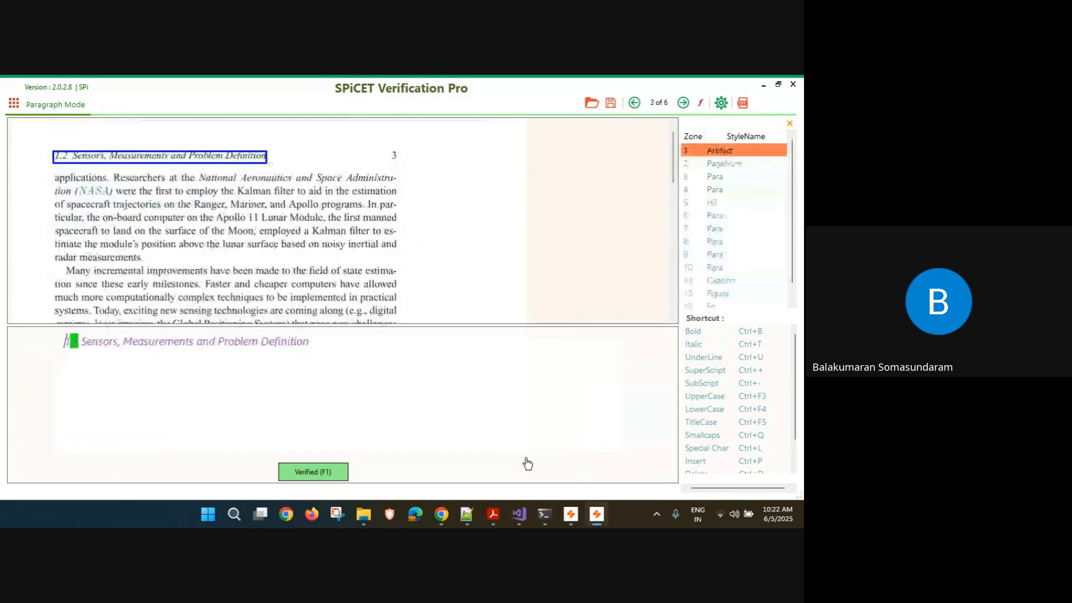
Verify page 3's zones 1 to 5, accepting the flagged spelling "NASA" in zone 3
key(F1)
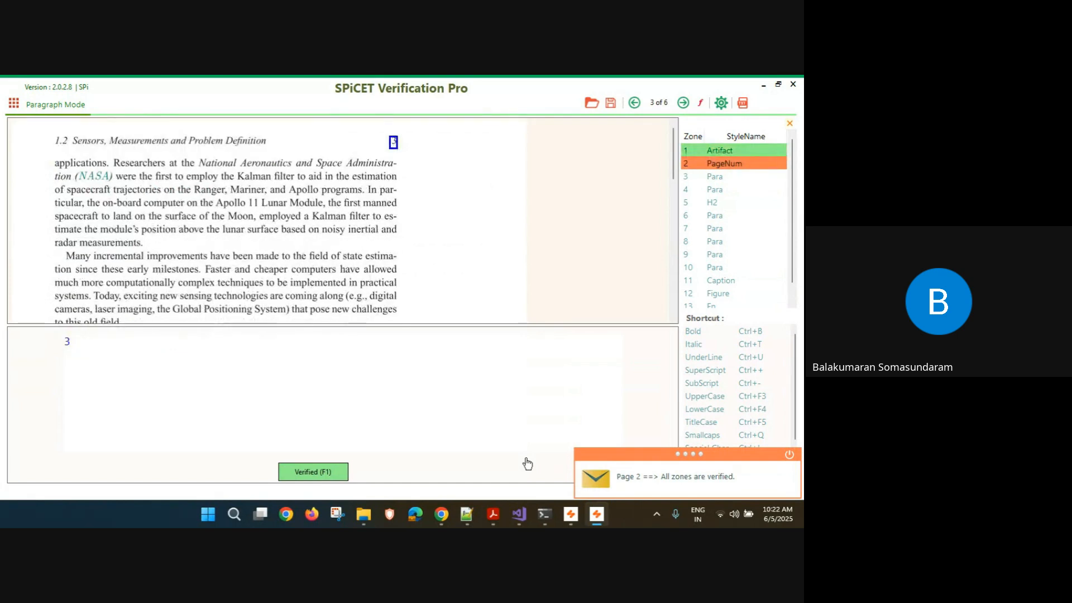
key(F1)
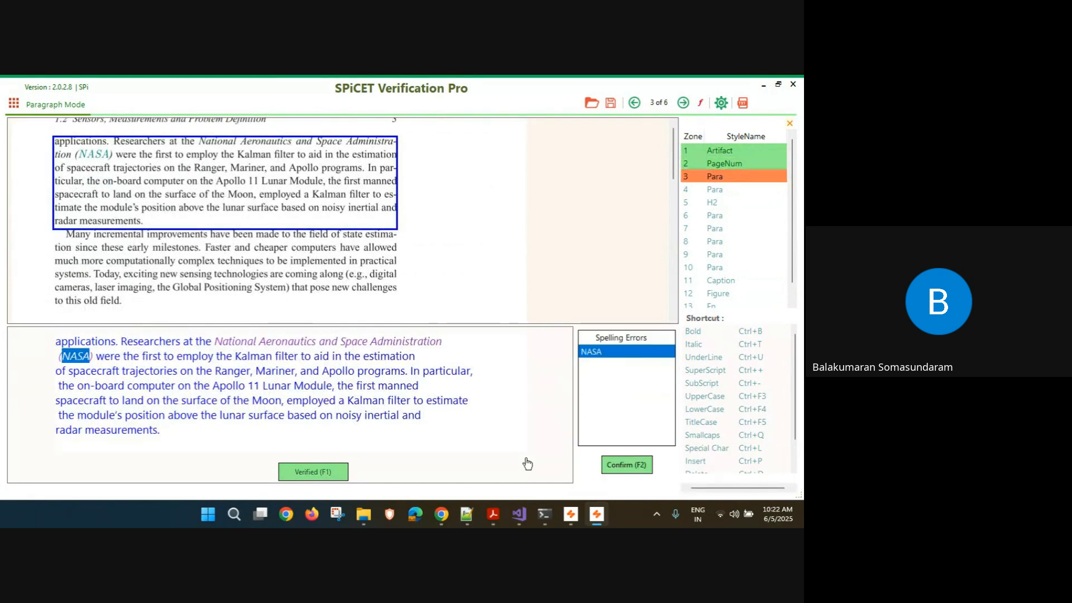
key(F1)
key(F1)
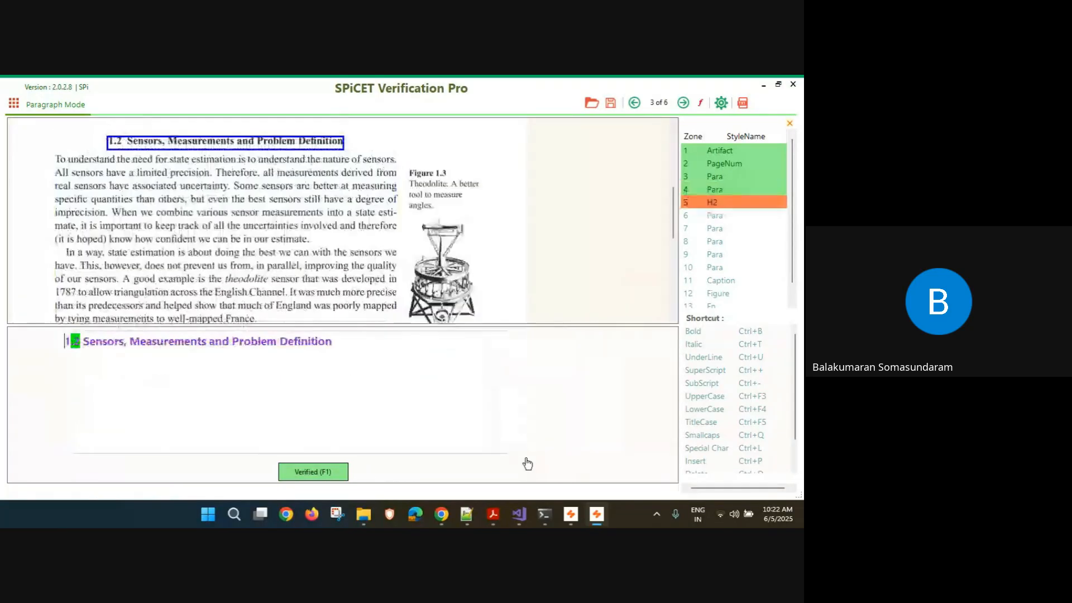
key(F1)
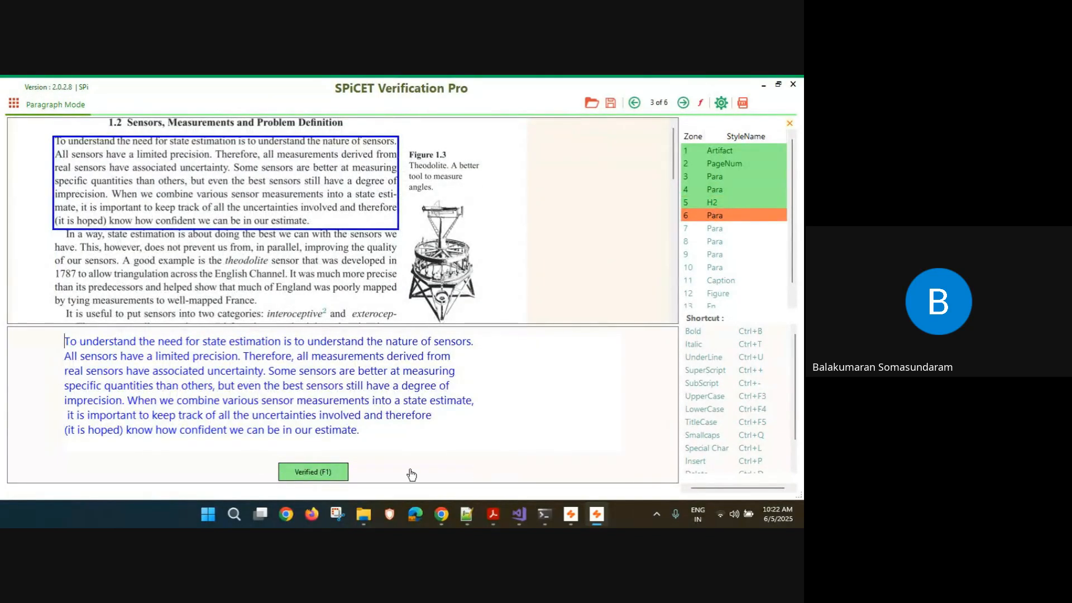
Verify page 3's paragraph zones 6 to 8, confirming the flagged spellings "interoceptive", "exteroceptive" and "follow" in zone 8
click(335, 478)
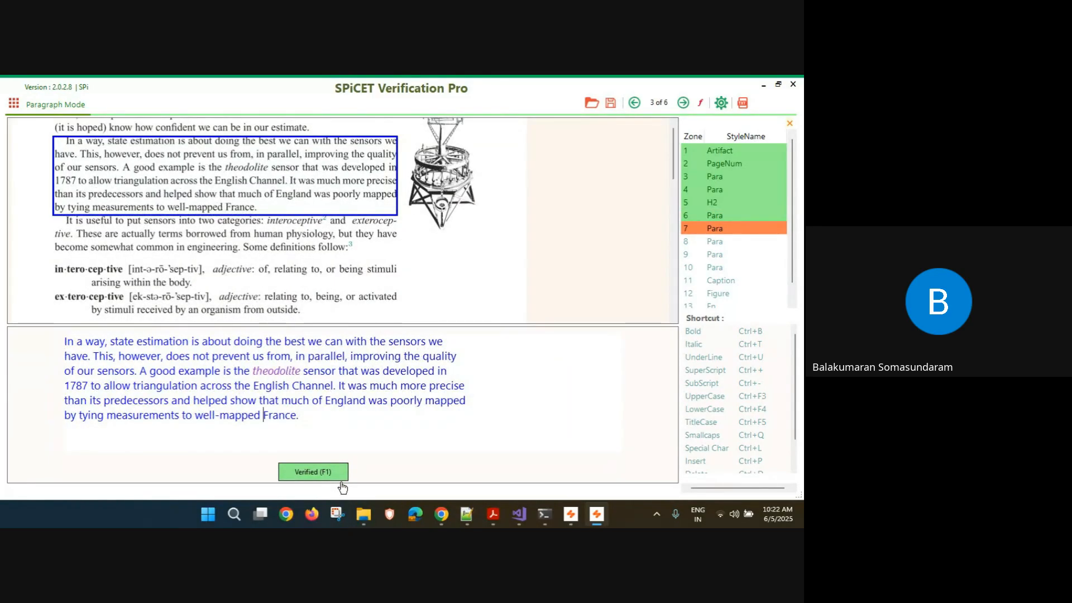
click(342, 482)
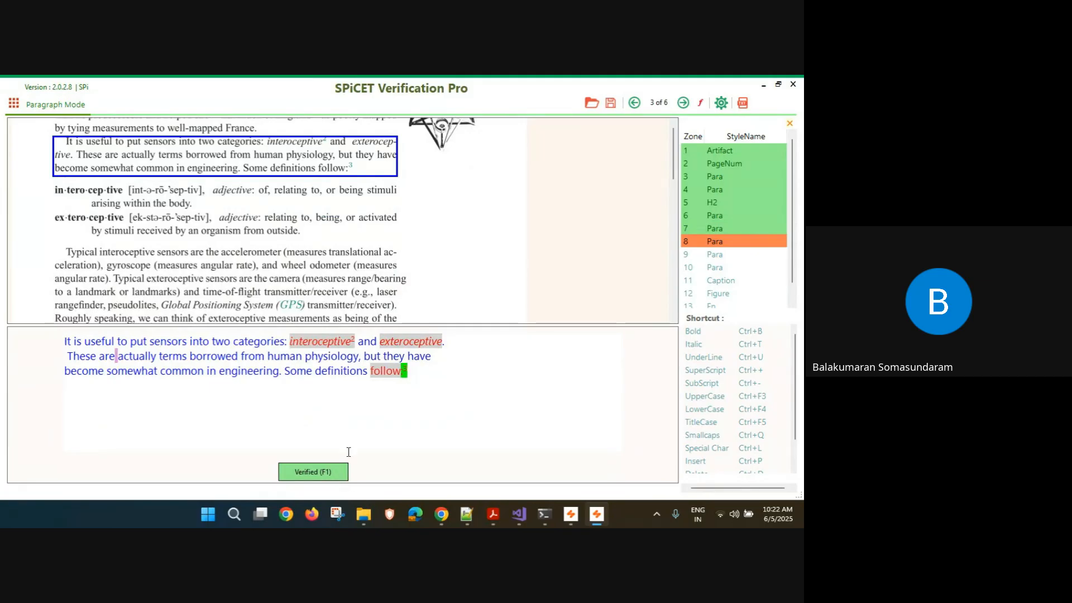
key(F2)
key(F2)
key(F2)
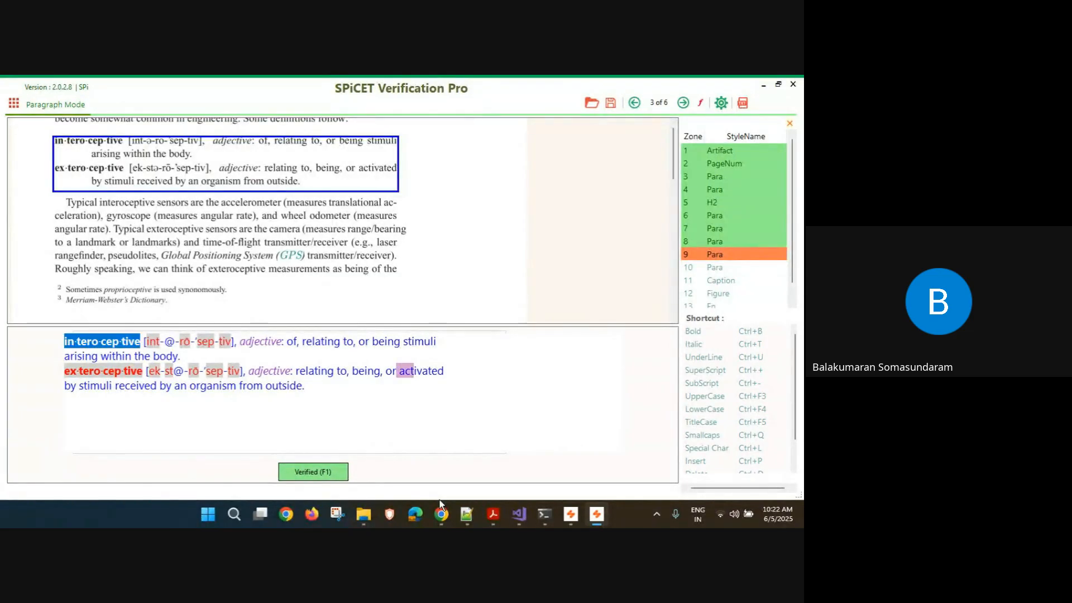
Confirm all flagged syllable and pronunciation spellings in page 3's zone 9 definitions and verify the zone
key(F2)
key(F2)
key(F2)
key(F2)
key(F2)
key(F2)
key(F2)
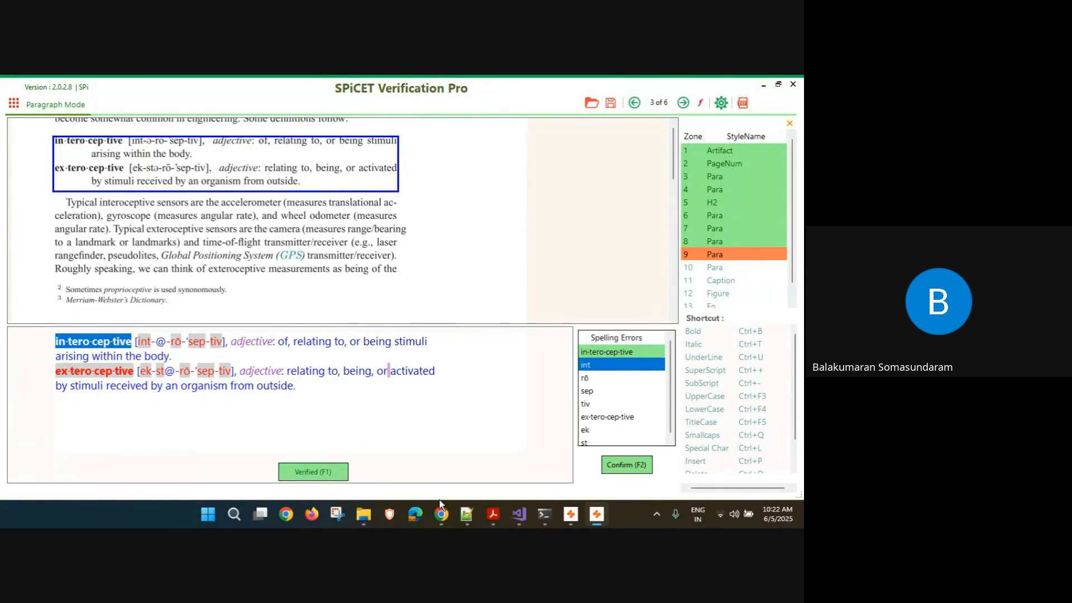
key(F2)
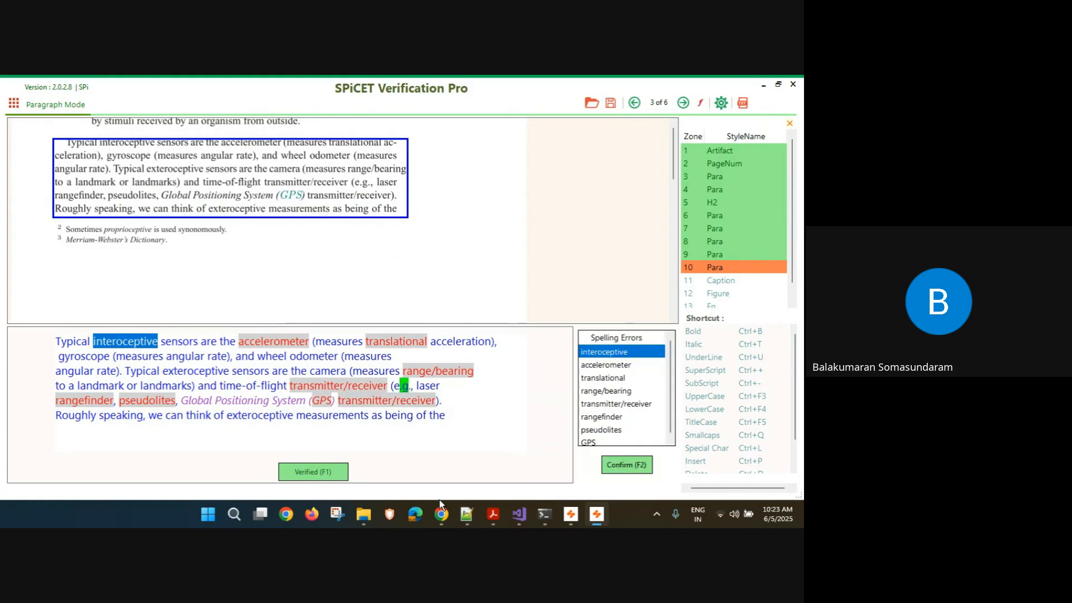
Confirm the flagged spellings in page 3's zone 10 and the Figure 1.3 caption, verifying zones 10 to 12
key(F2)
key(F2)
key(F2)
key(F2)
key(F2)
key(F2)
key(F2)
key(F2)
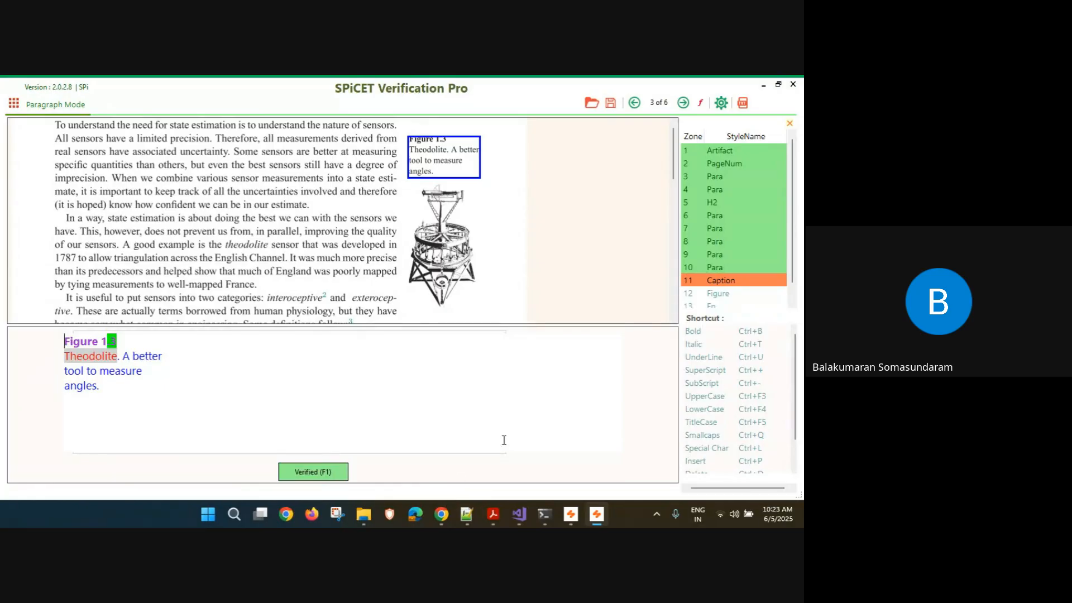
key(F2)
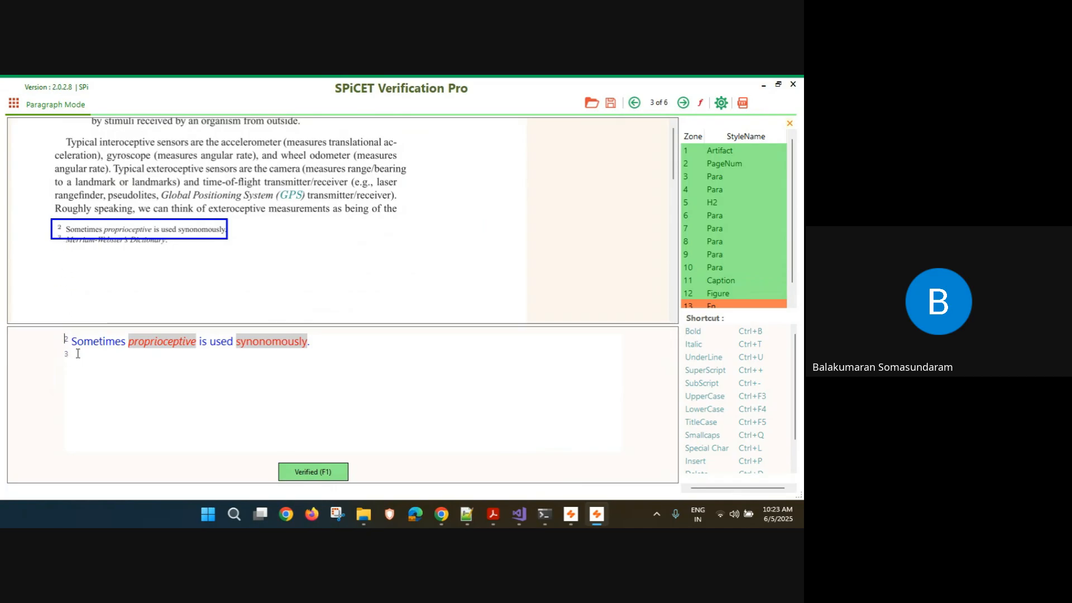
Delete the stray superscript 3 from page 3's footnote 2, and verify the zone, confirming "proprioceptive" and "synonomously"
drag(78, 354, 58, 357)
key(Delete)
click(323, 473)
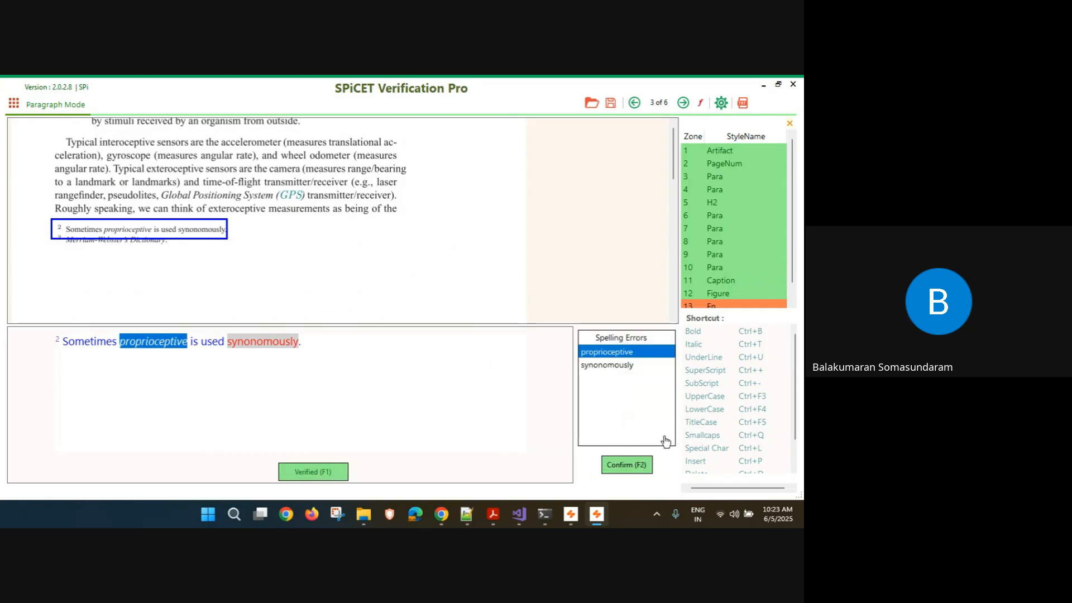
click(628, 466)
click(629, 467)
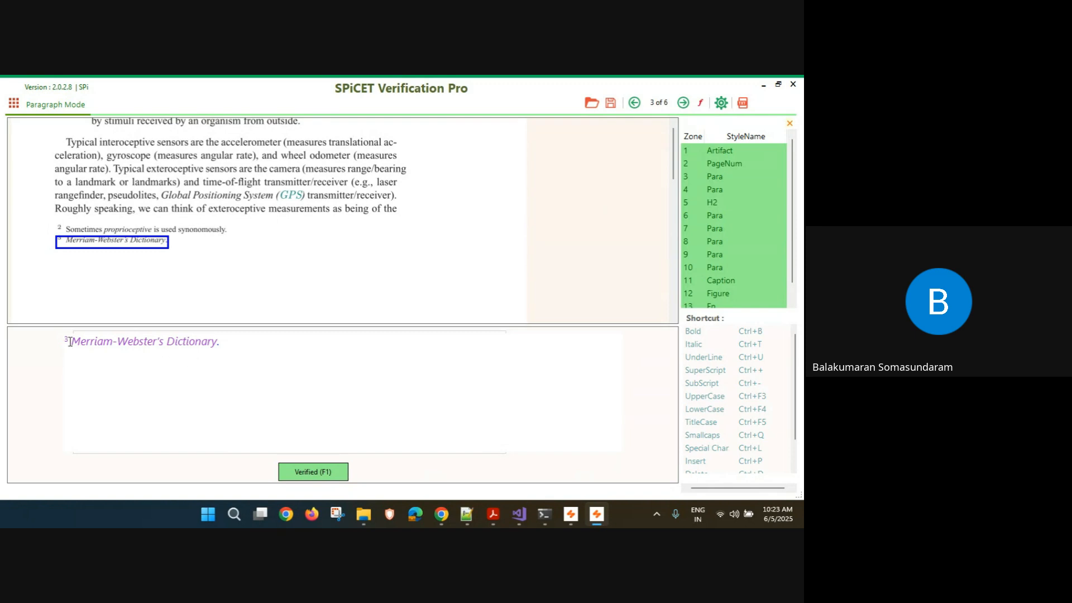
Verify page 3's Merriam-Webster's Dictionary footnote and page 4's page number and "Introduction" header zones
drag(68, 339, 63, 339)
click(103, 359)
key(F1)
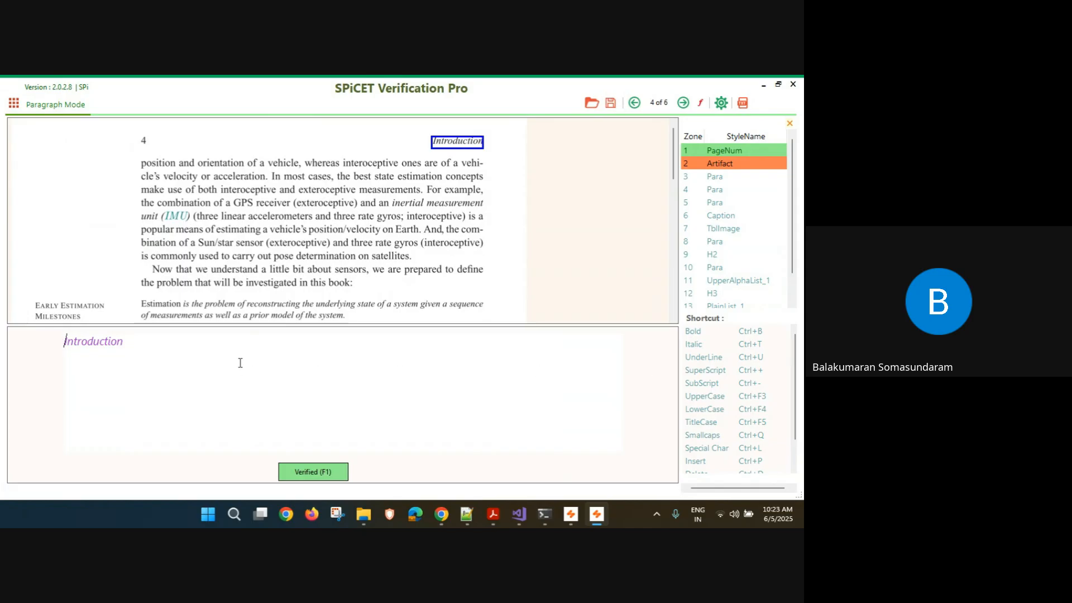
key(F1)
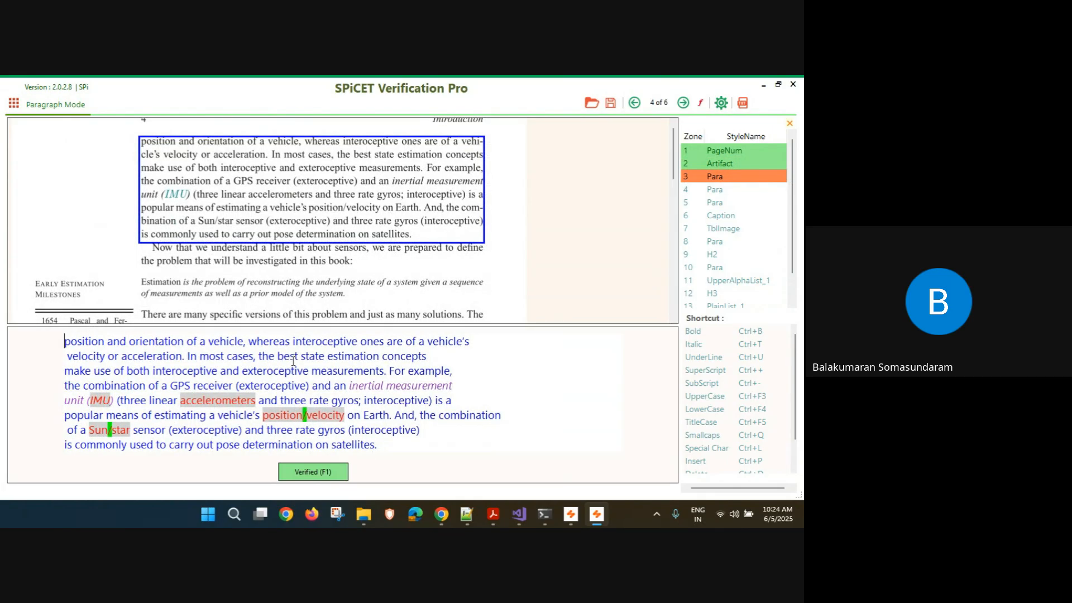
Make the words "the best" bold in page 4's zone 3 paragraph
drag(299, 355, 276, 355)
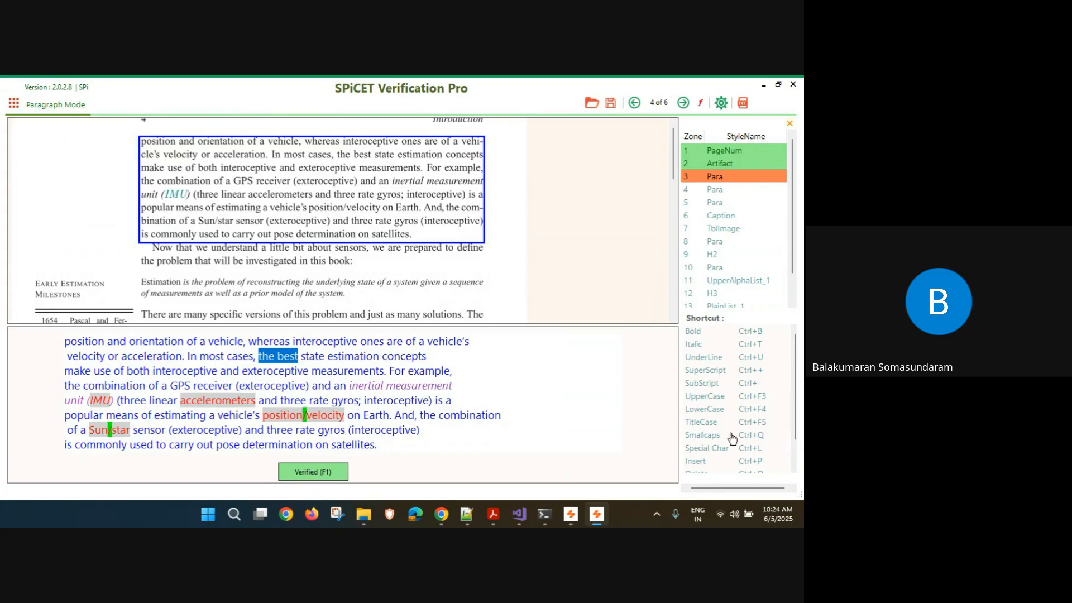
key(ctrl+b)
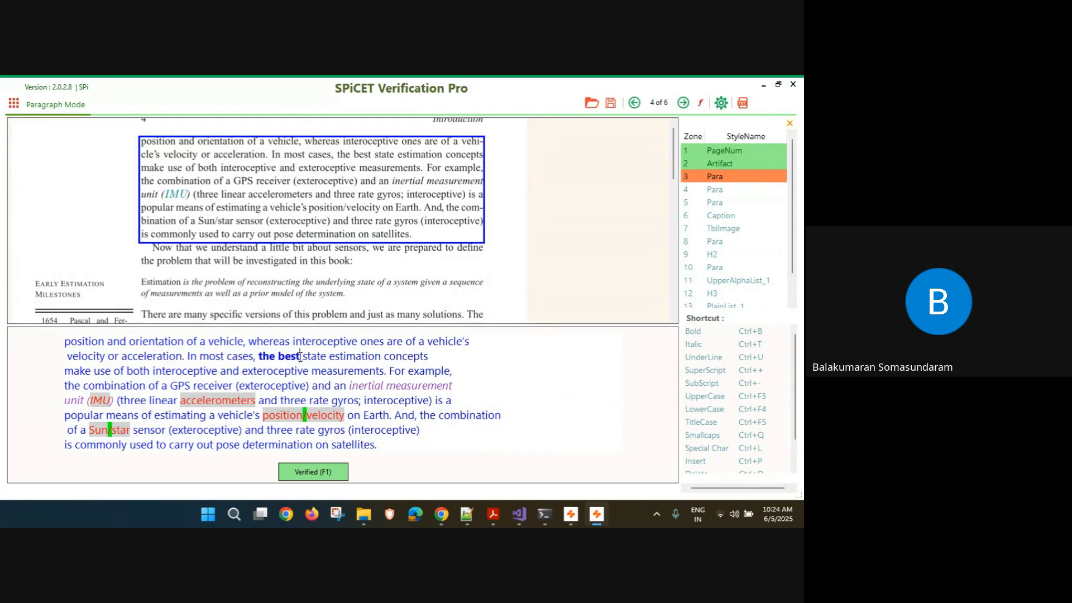
drag(301, 356, 259, 356)
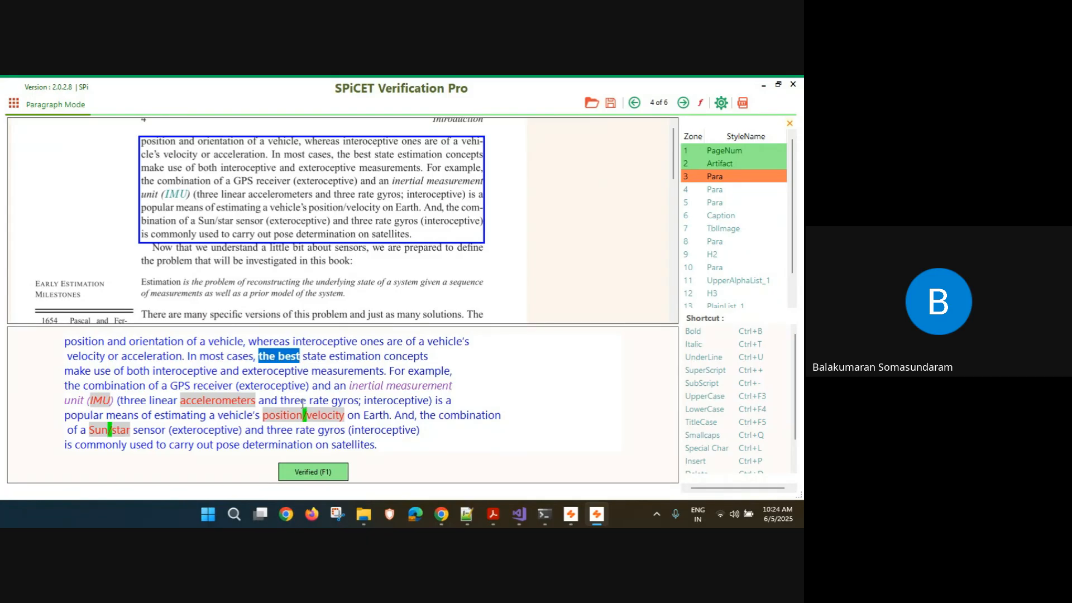
Verify page 4's zone 3, confirming the flagged spellings "IMU", "accelerometers", "position/velocity" and "Sun/star"
click(313, 472)
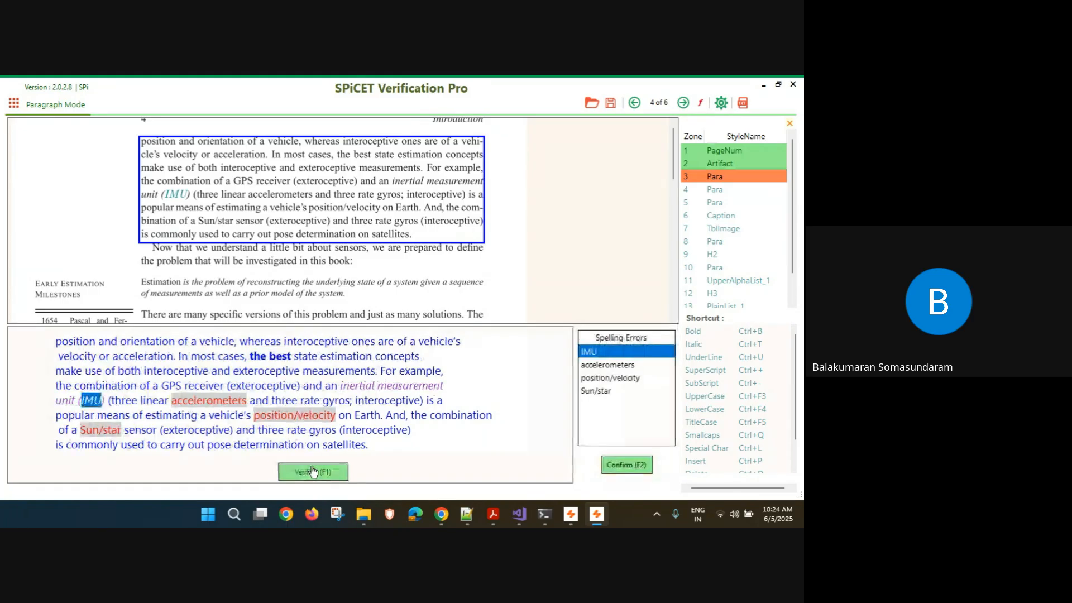
key(F2)
key(F2)
key(F2)
key(F2)
click(313, 472)
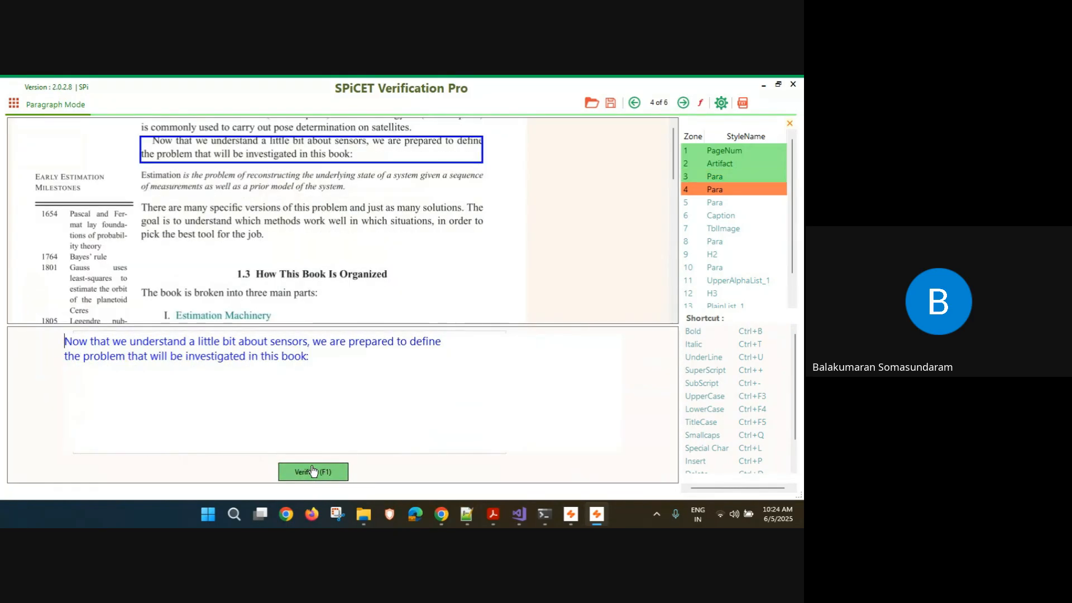
Verify page 4's zones 4 to 9, from the paragraph introducing the estimation problem through the 1.3 heading
click(313, 471)
click(313, 472)
click(313, 471)
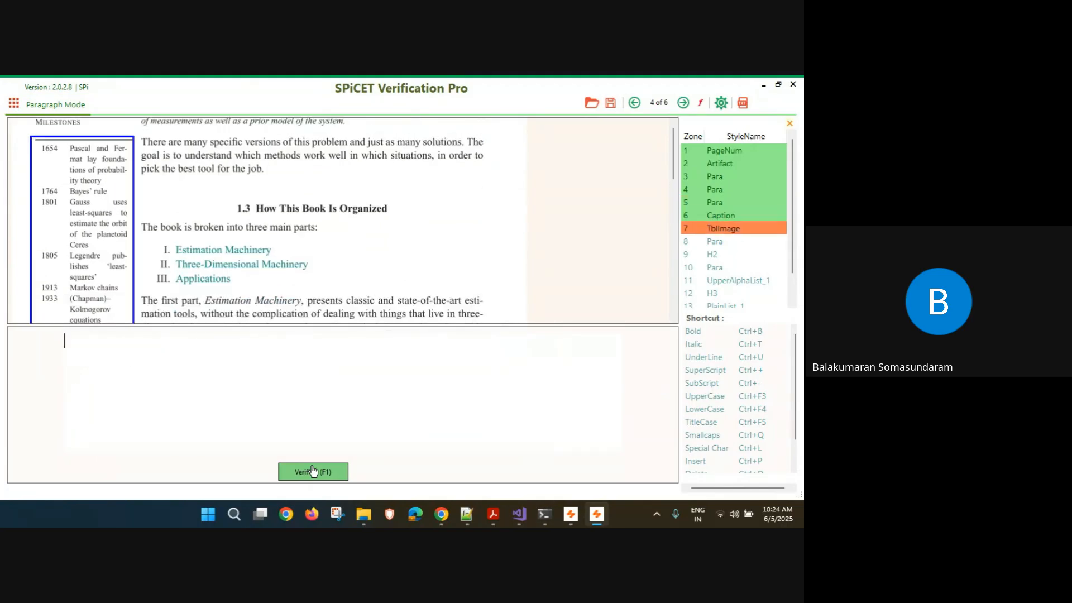
click(313, 472)
click(312, 472)
click(313, 472)
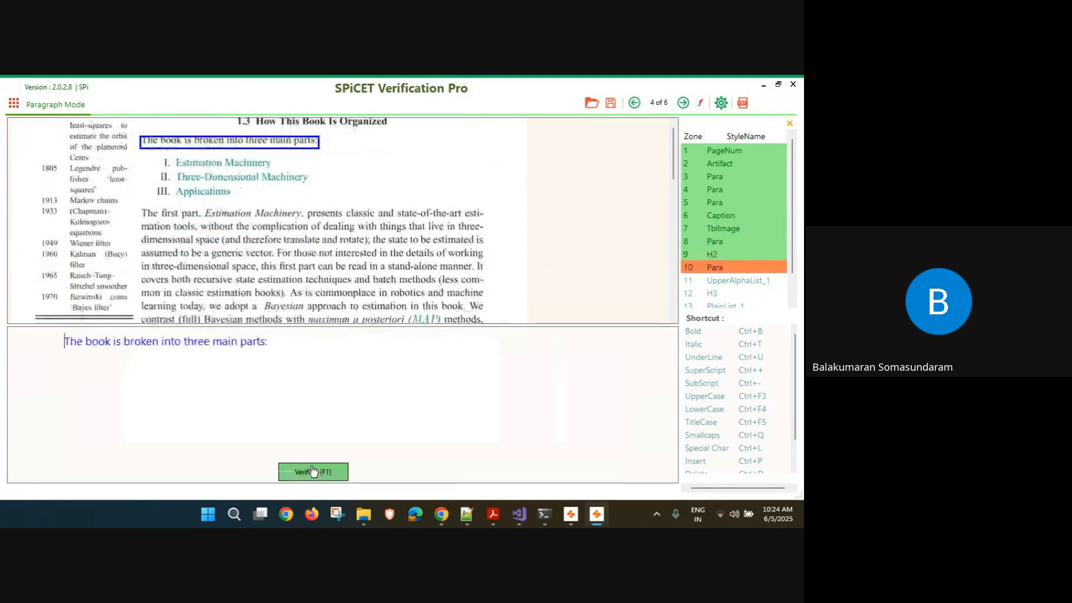
Verify page 4's remaining zones from zone 10 onward, accepting the flagged spellings "II", "posteriori" and "outliers"
click(312, 472)
click(313, 472)
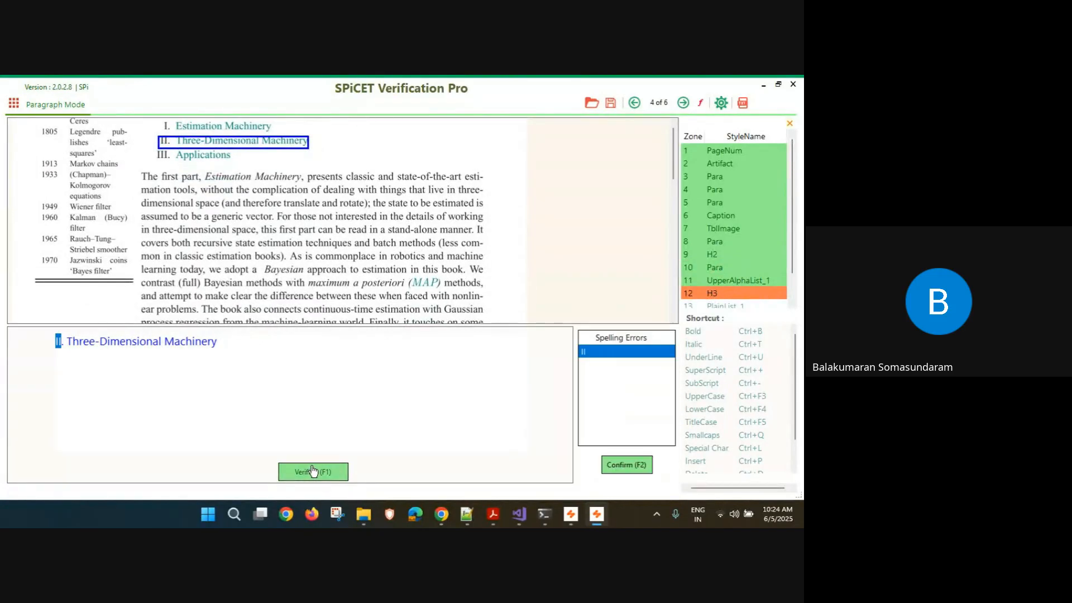
click(313, 472)
click(313, 472)
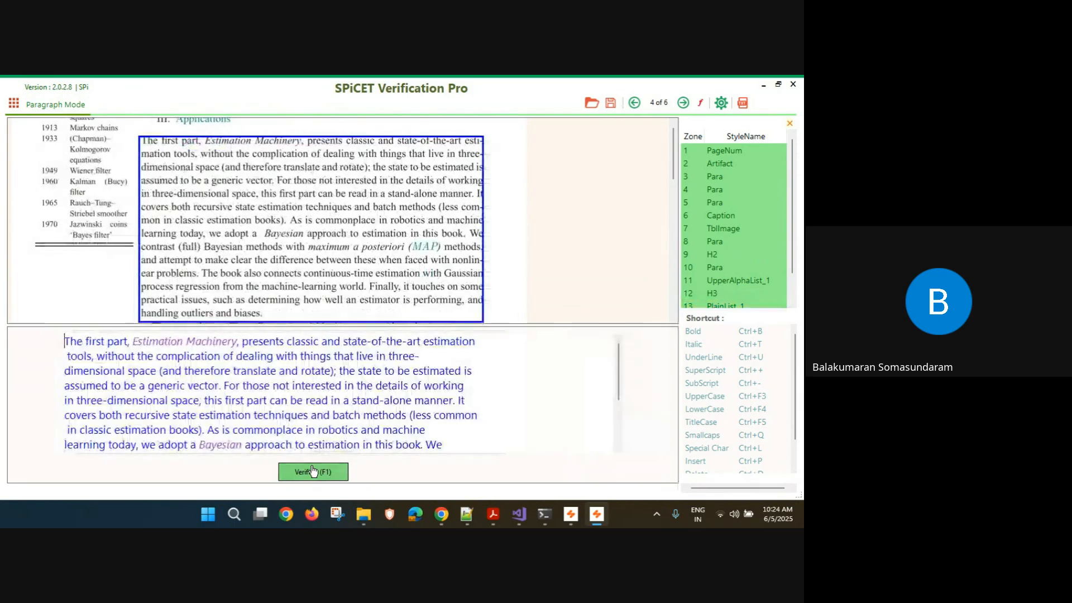
click(314, 472)
click(314, 472)
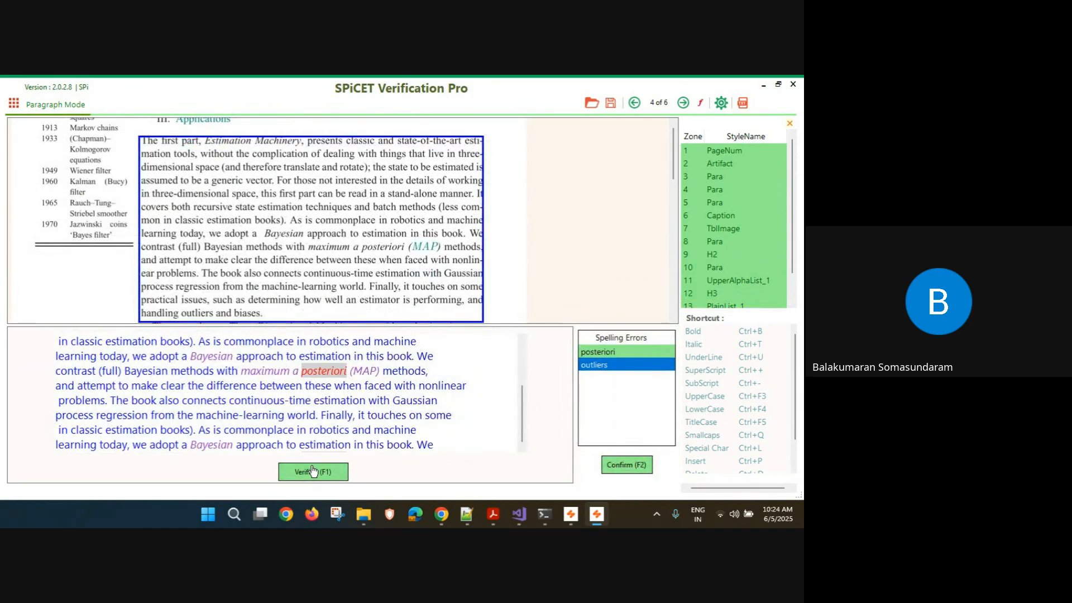
click(314, 472)
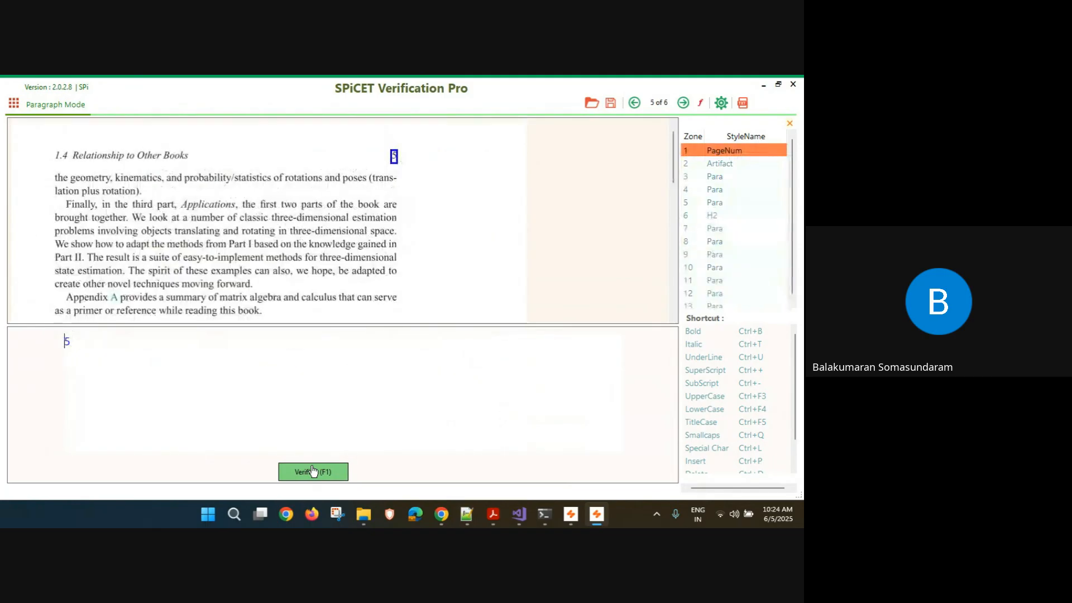
Verify page 5's zones 1 to 5, accepting the flagged spelling "probability/statistics" in zone 3
click(313, 472)
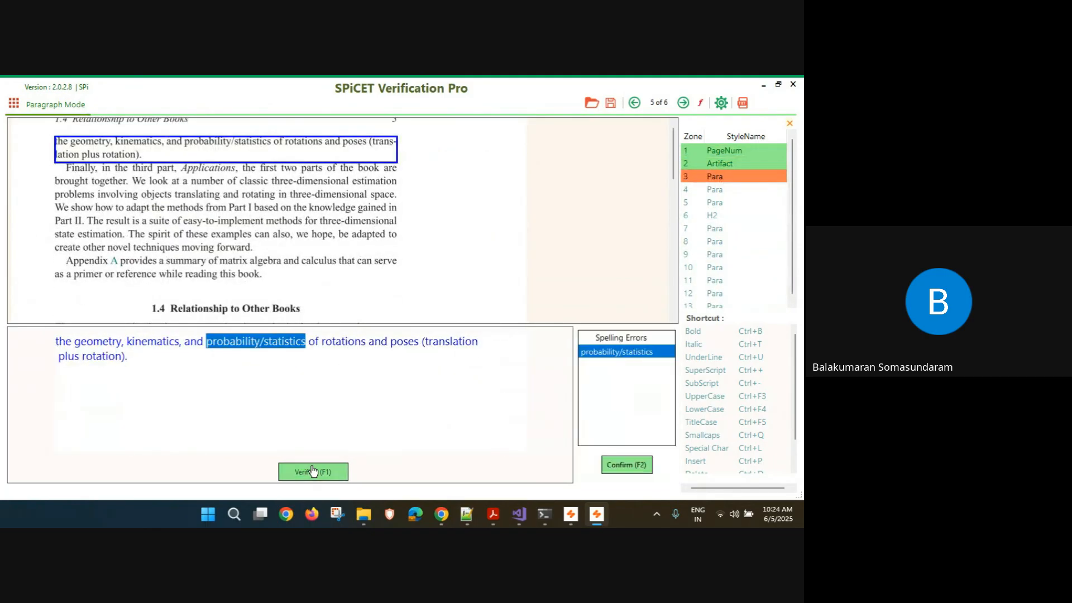
click(313, 471)
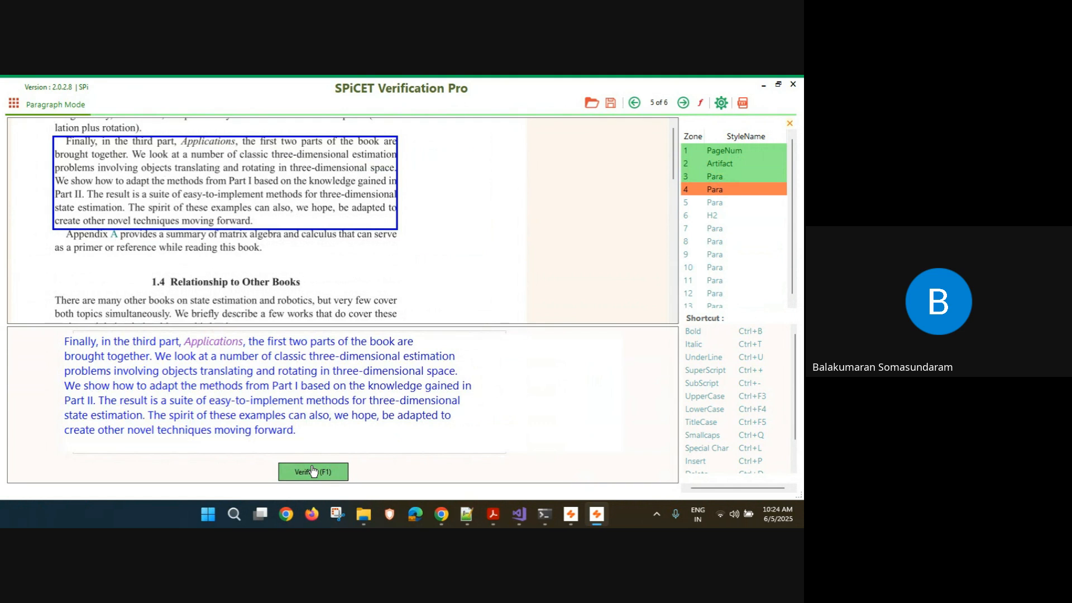
click(314, 472)
click(314, 472)
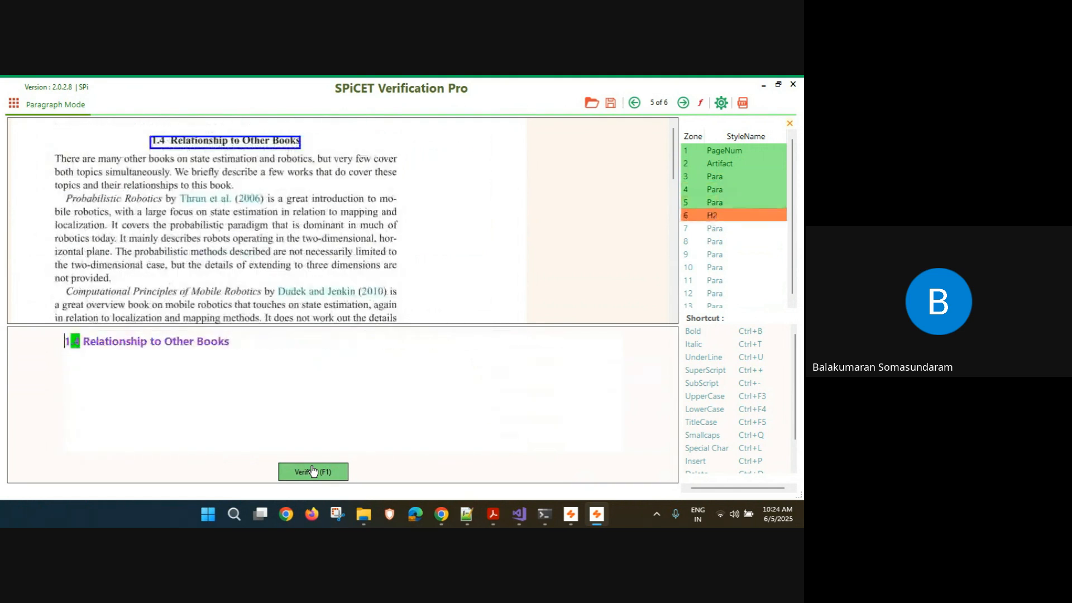
Verify page 5's zones 6 to 8, from the 1.4 heading through the "Probabilistic Robotics" paragraph with its flagged spellings
click(314, 472)
click(314, 472)
click(314, 472)
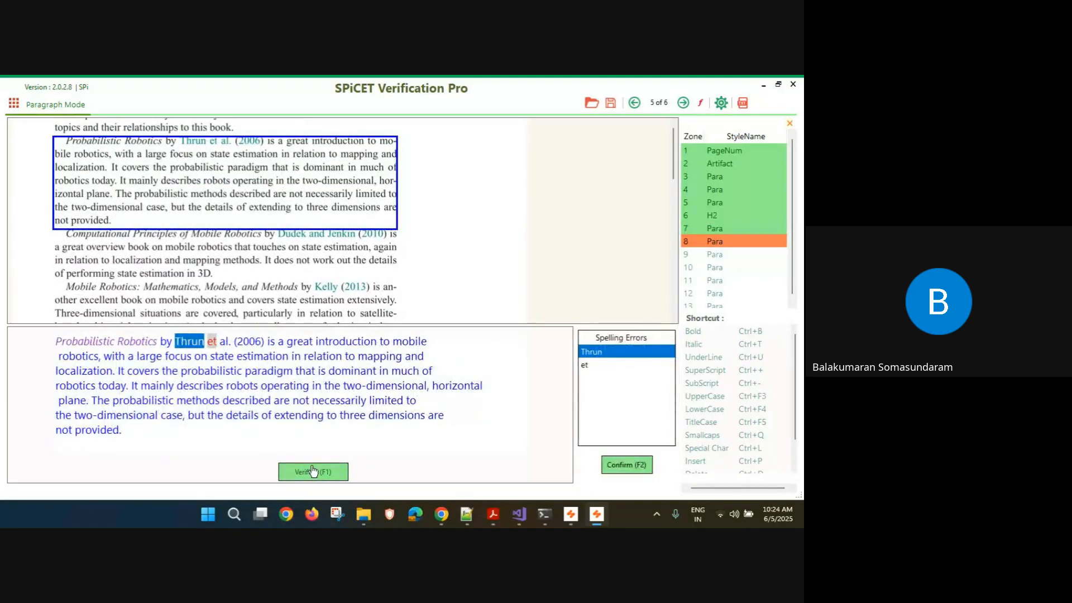
click(313, 471)
click(314, 472)
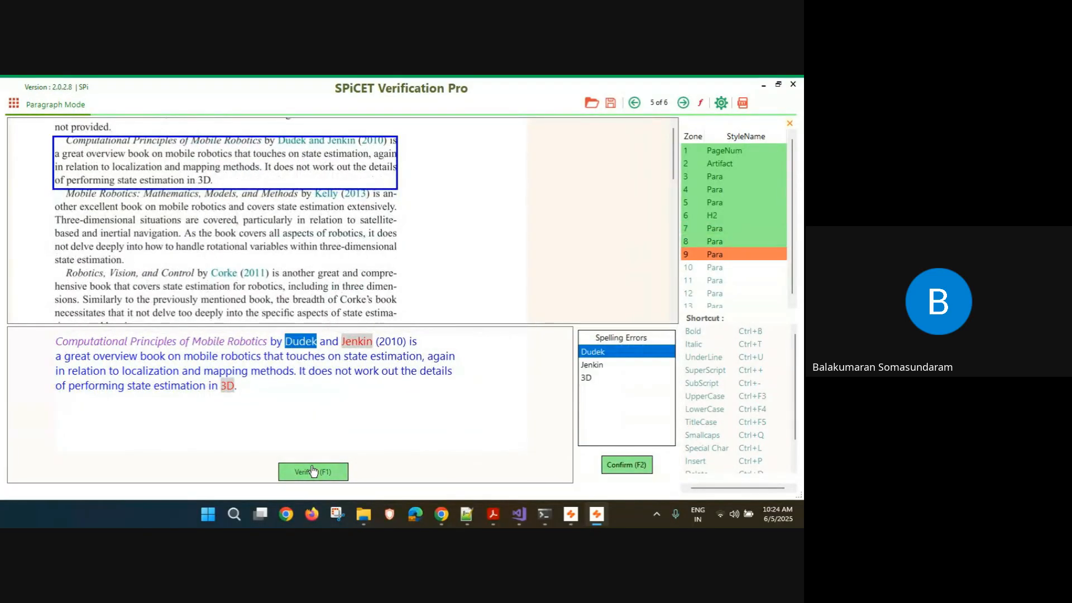
Verify page 5's zones 9 to 11, accepting "3D" and the flagged author names in the book descriptions
click(313, 472)
click(313, 472)
click(314, 472)
click(314, 472)
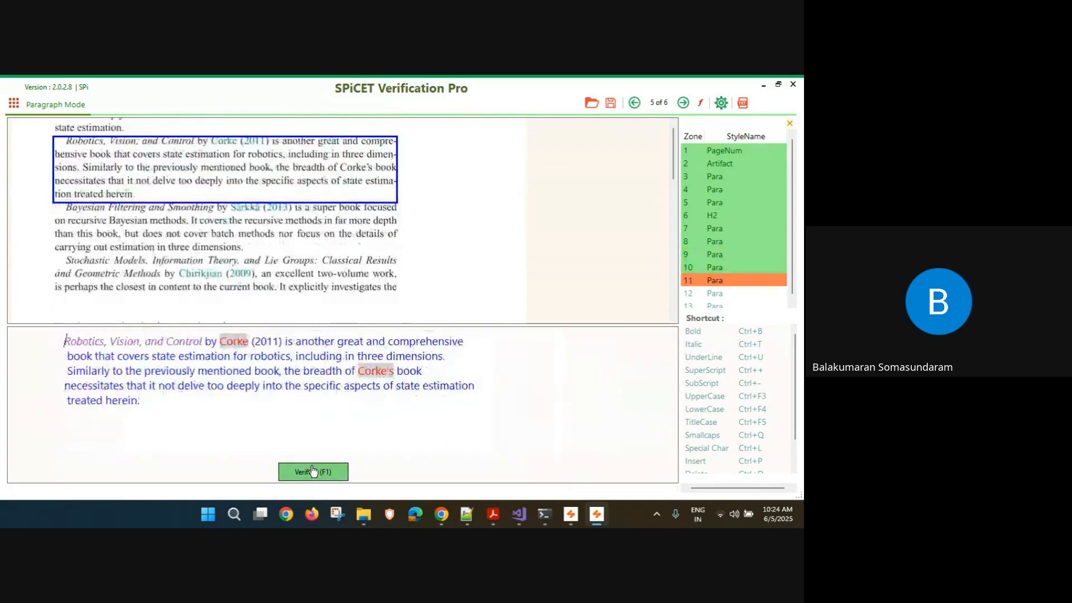
click(313, 472)
click(313, 472)
click(313, 472)
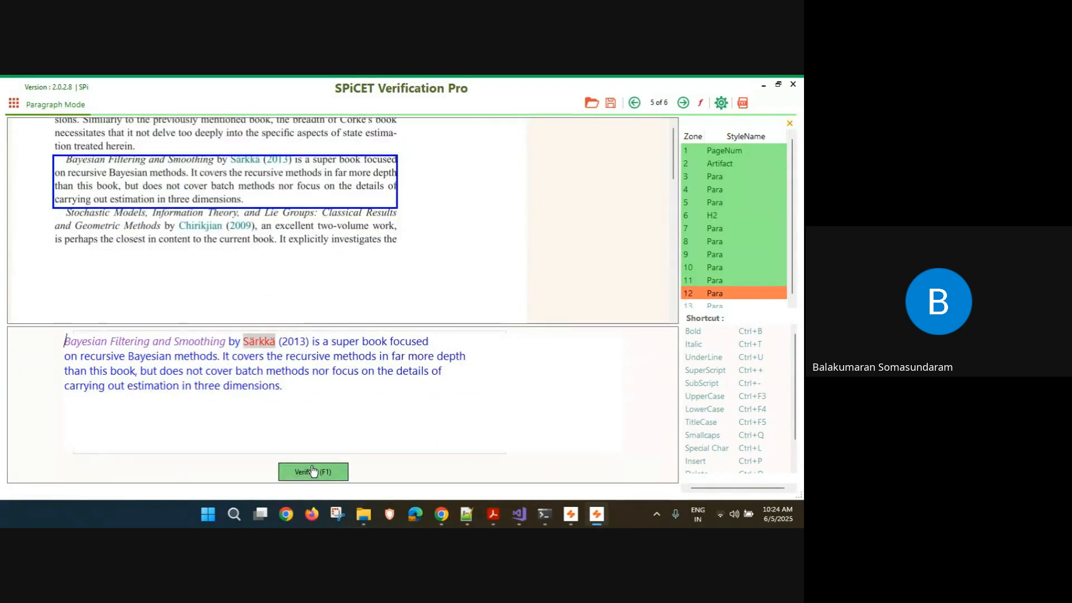
Verify page 5's last two paragraph zones, 12 and 13, accepting the flagged author name in each
click(313, 472)
click(313, 472)
click(314, 472)
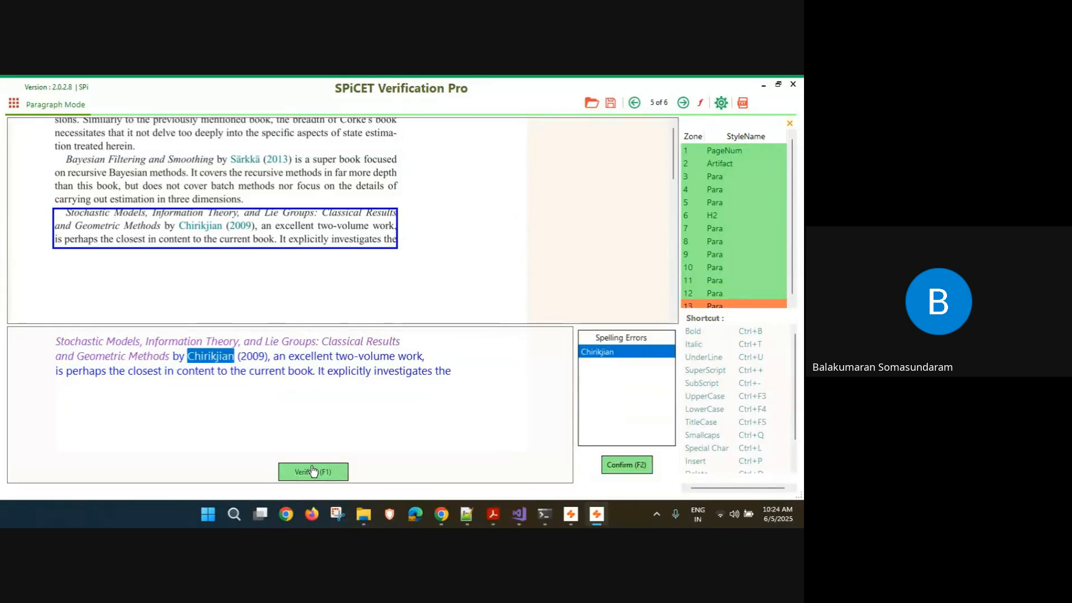
click(314, 472)
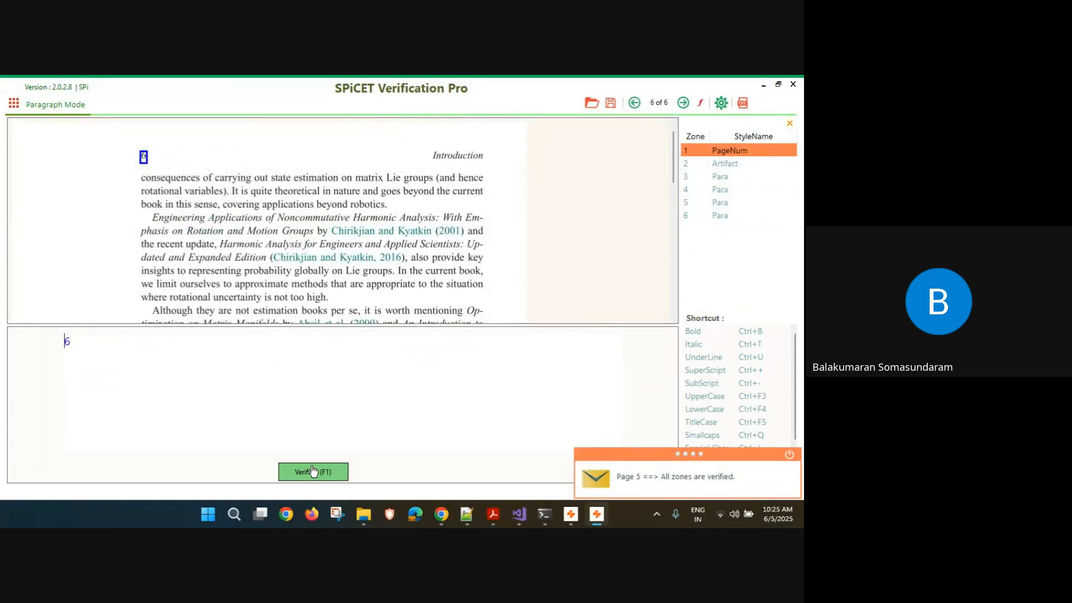
Verify page 6's zones 1 to 4, accepting "Noncommutative" and the flagged author name in zone 4
click(313, 472)
click(313, 472)
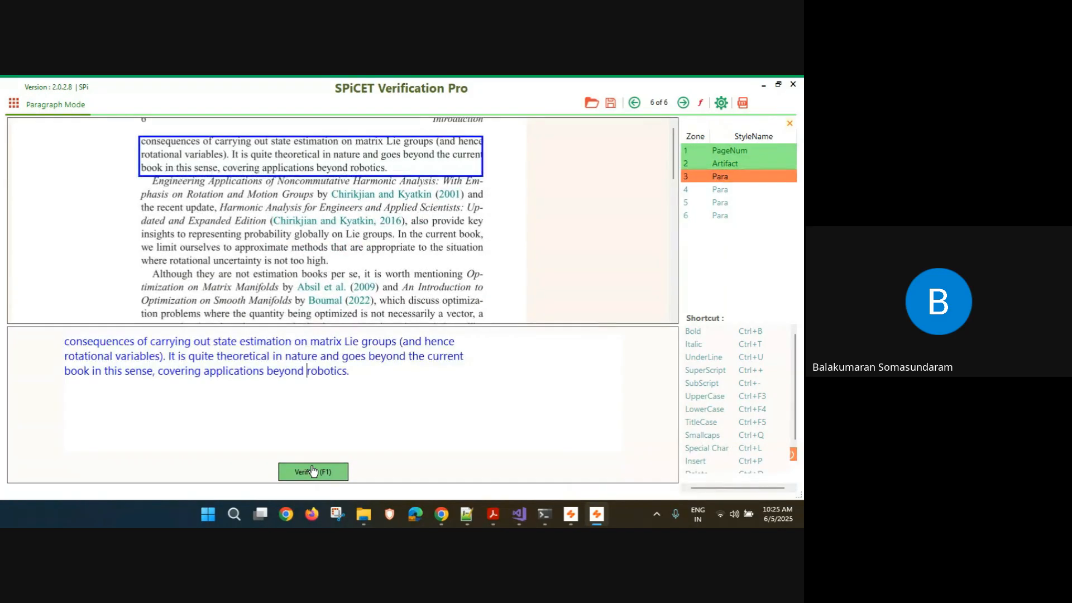
click(313, 472)
click(313, 472)
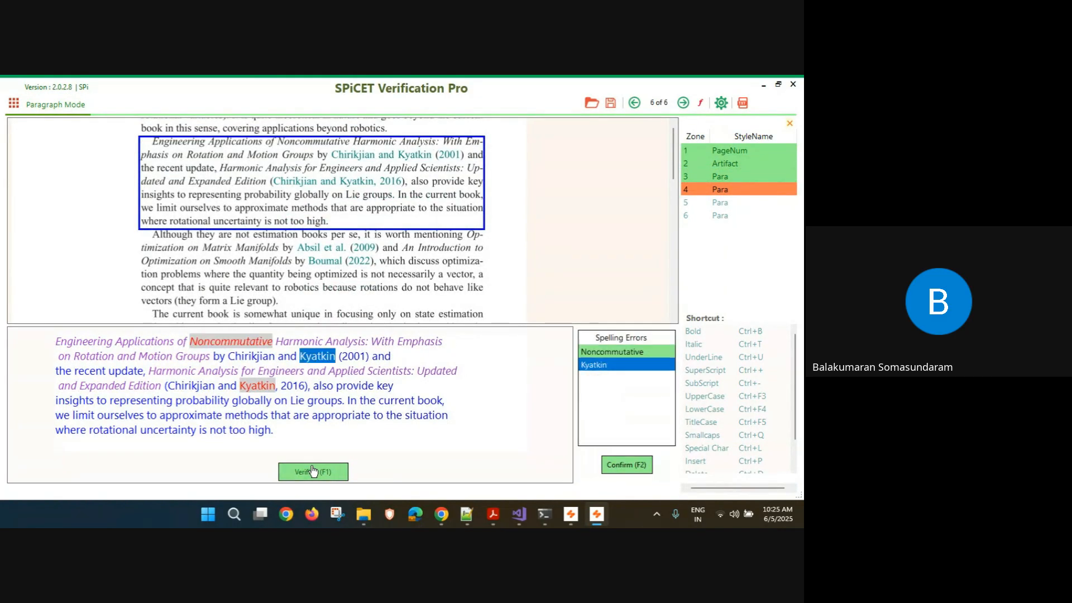
click(314, 472)
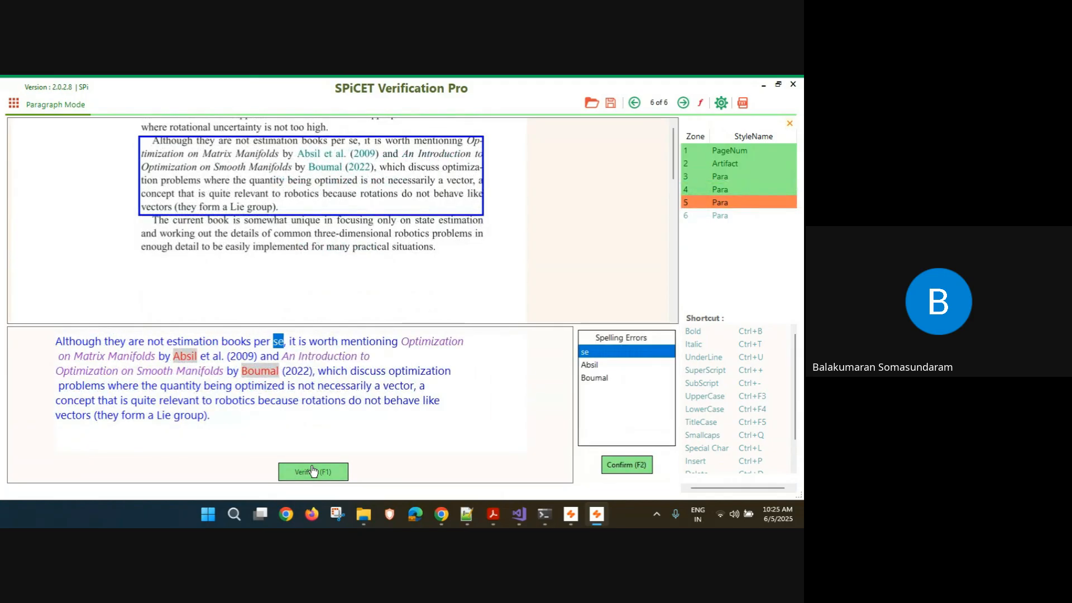
Accept "se" and the flagged author names in page 6's zone 5 and verify the zone
click(313, 472)
click(313, 472)
click(313, 472)
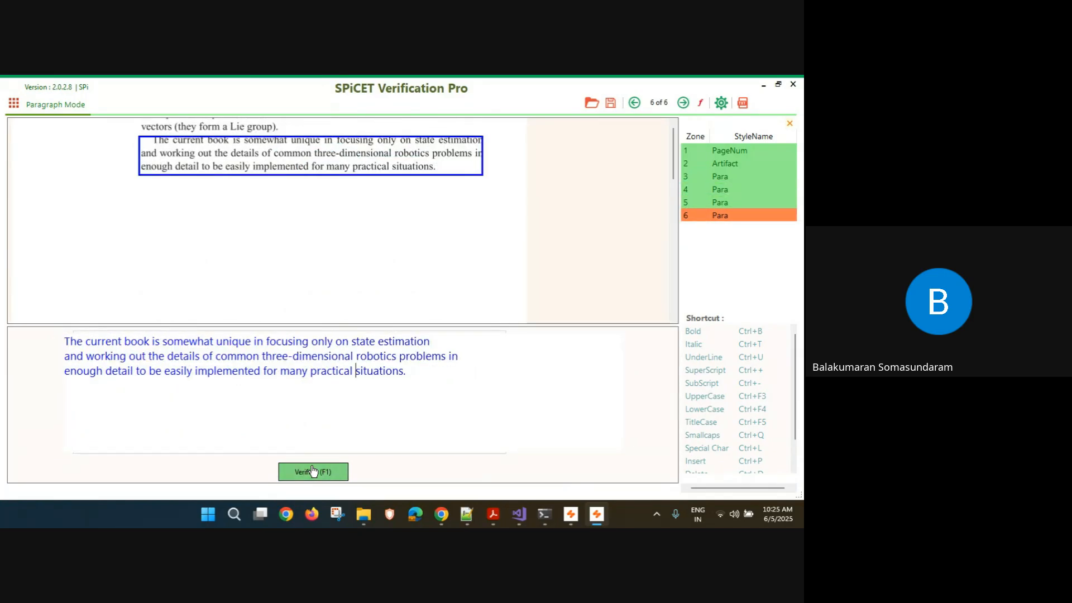
Verify page 6's final paragraph zone, 6, and close out the job's verification with the status Completed
click(314, 472)
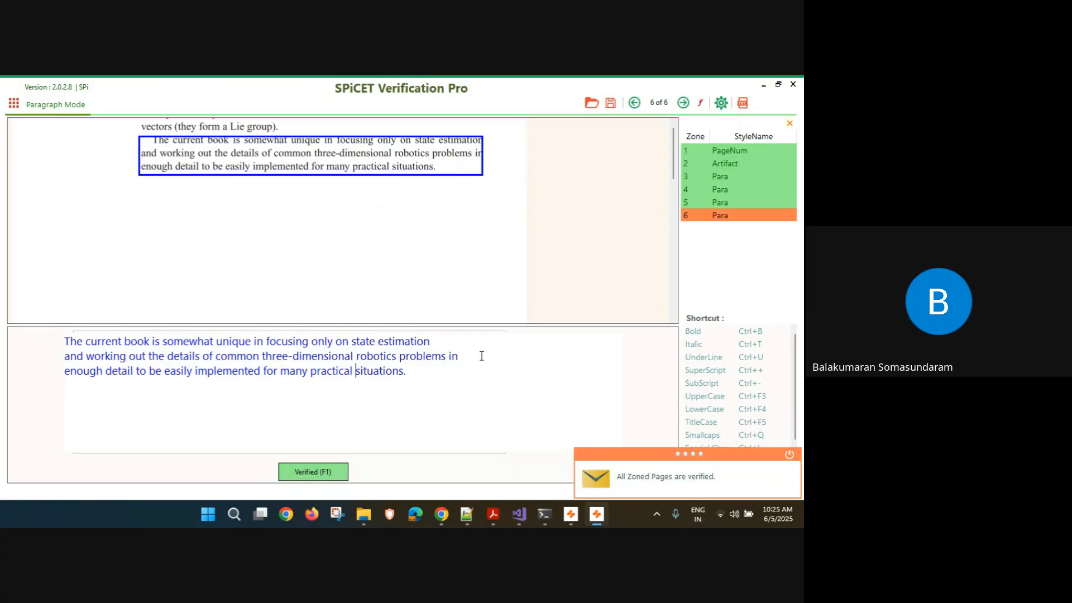
click(645, 481)
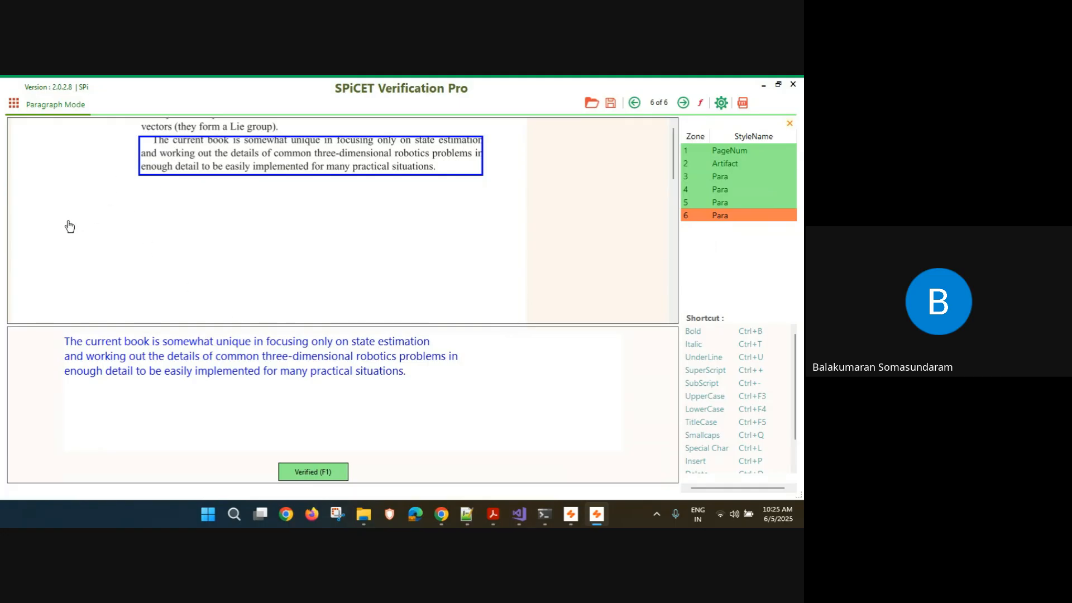
click(743, 104)
click(794, 84)
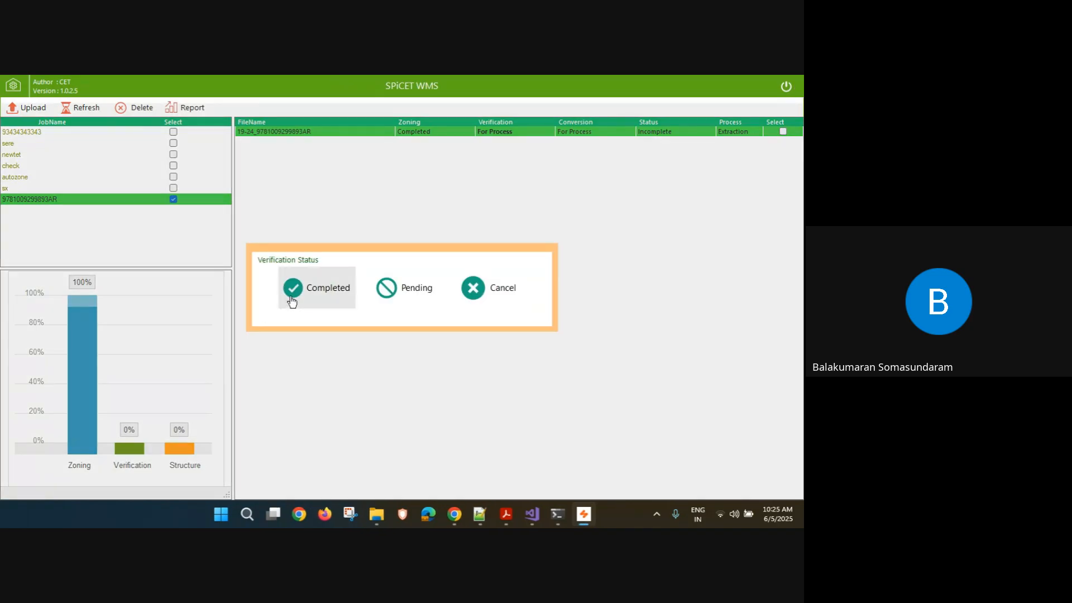
click(292, 302)
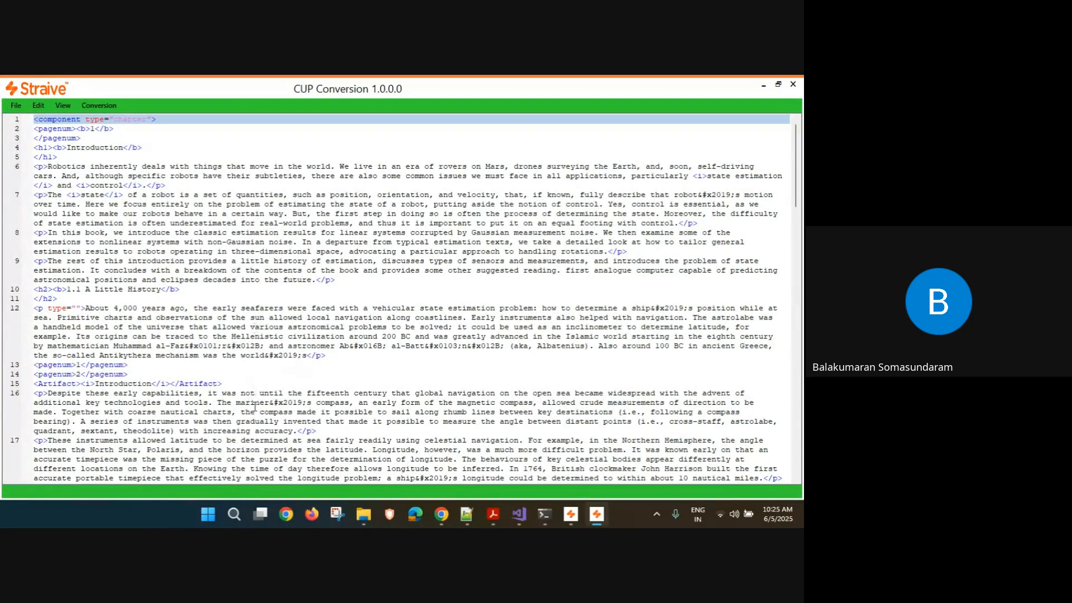
Skim the tagged chapter text in CUP Conversion and try to run the conversion
scroll(255, 406, down, 1)
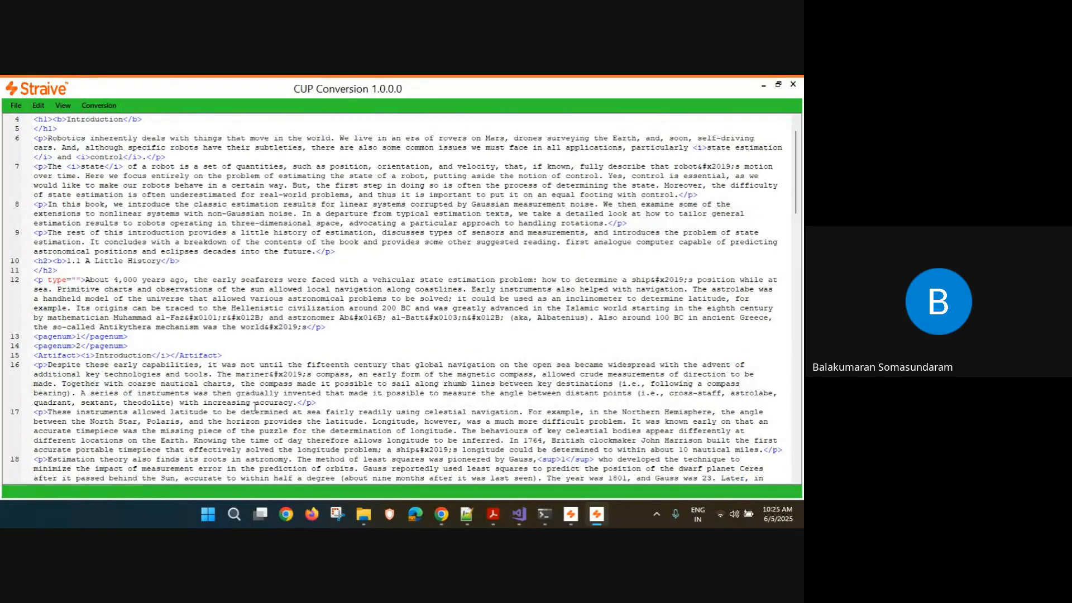
scroll(255, 406, up, 1)
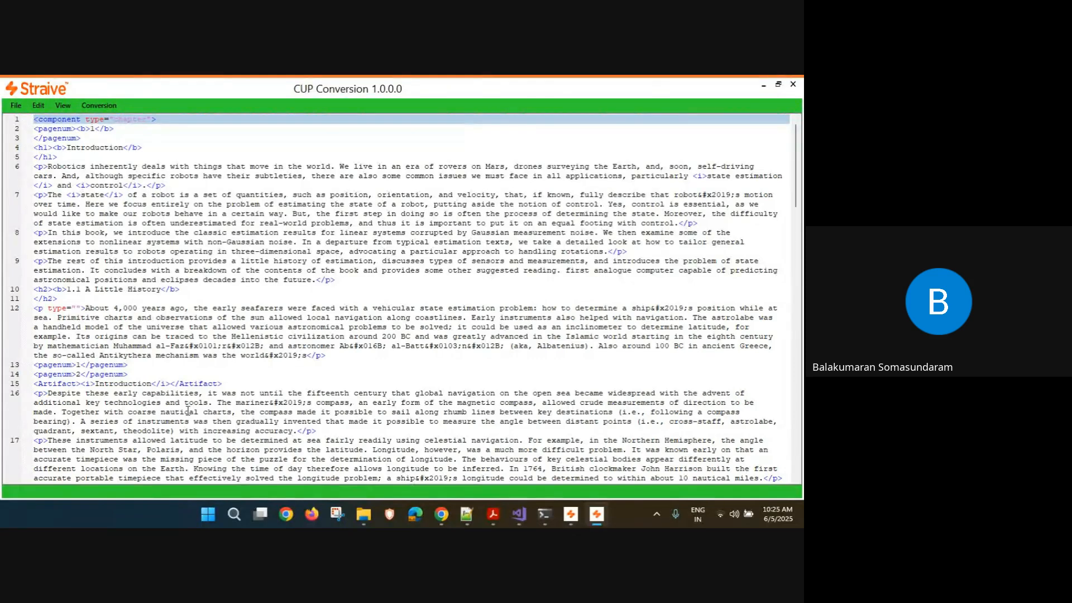
scroll(188, 412, down, 12)
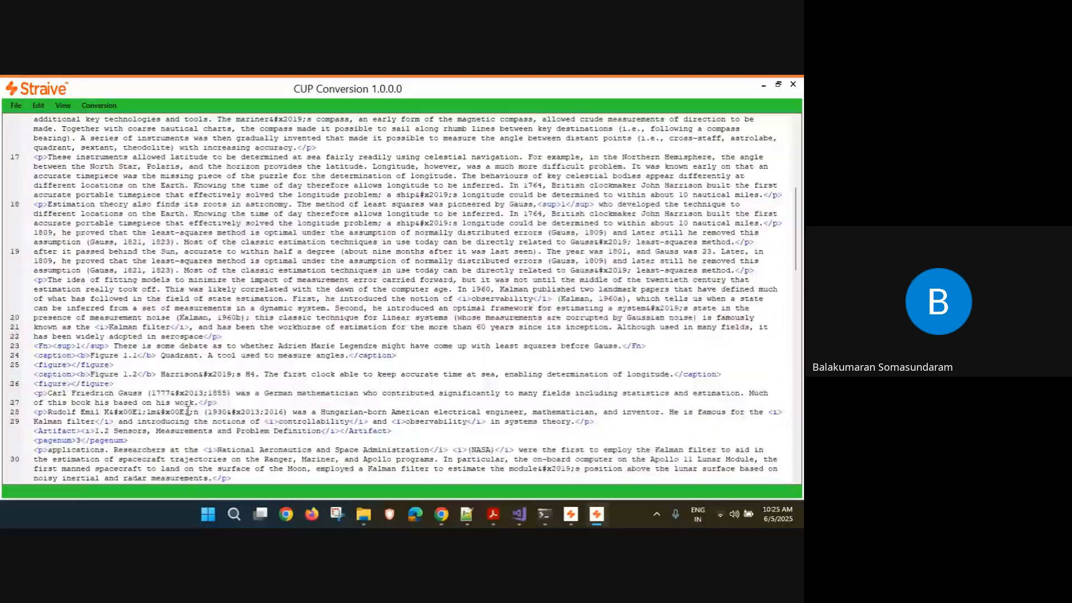
scroll(189, 412, up, 10)
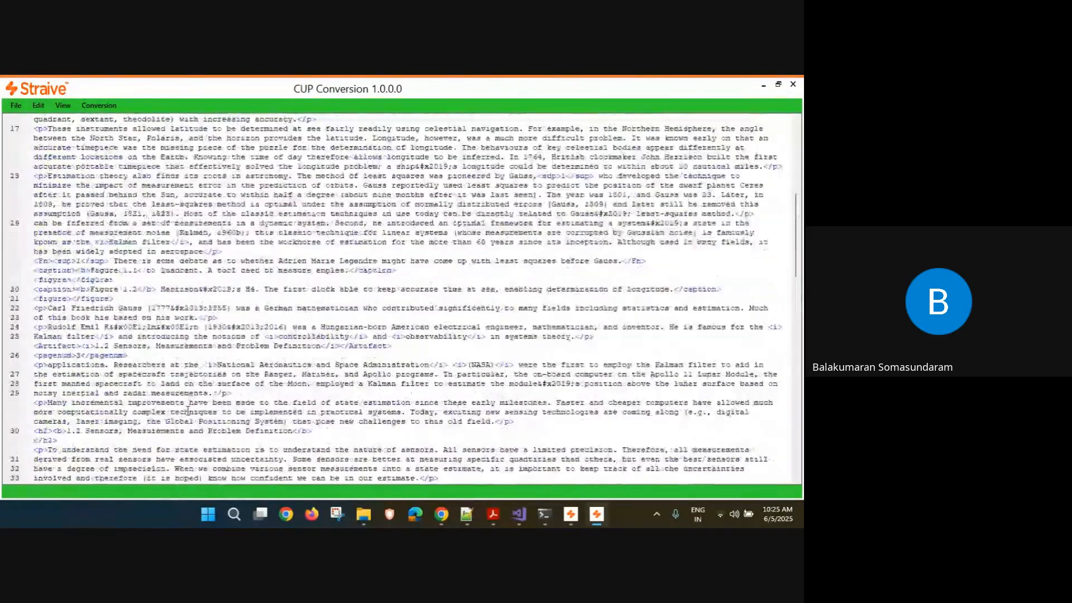
scroll(188, 412, up, 3)
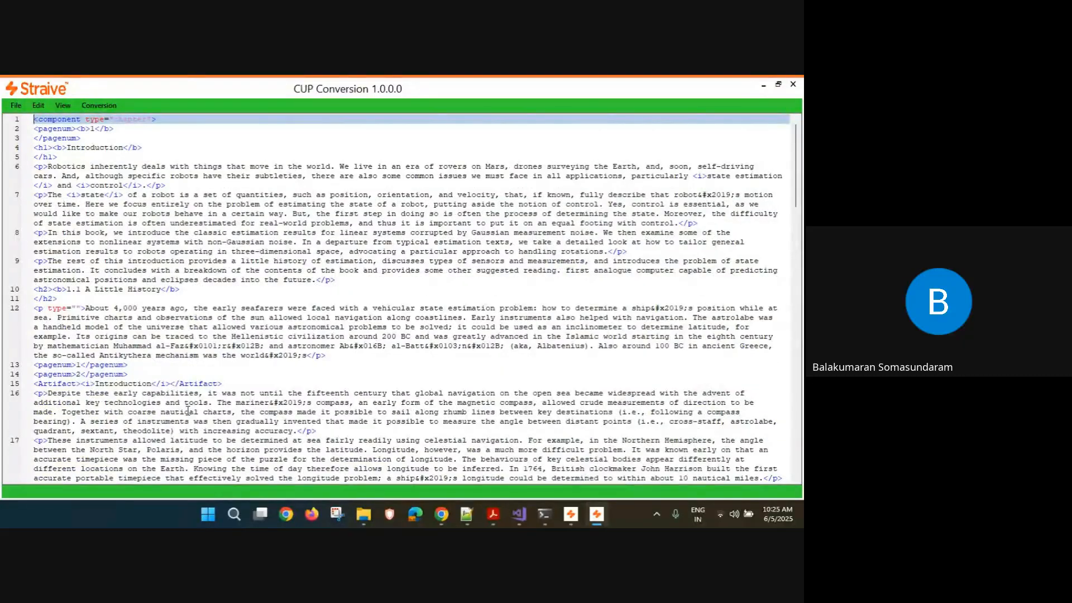
click(98, 109)
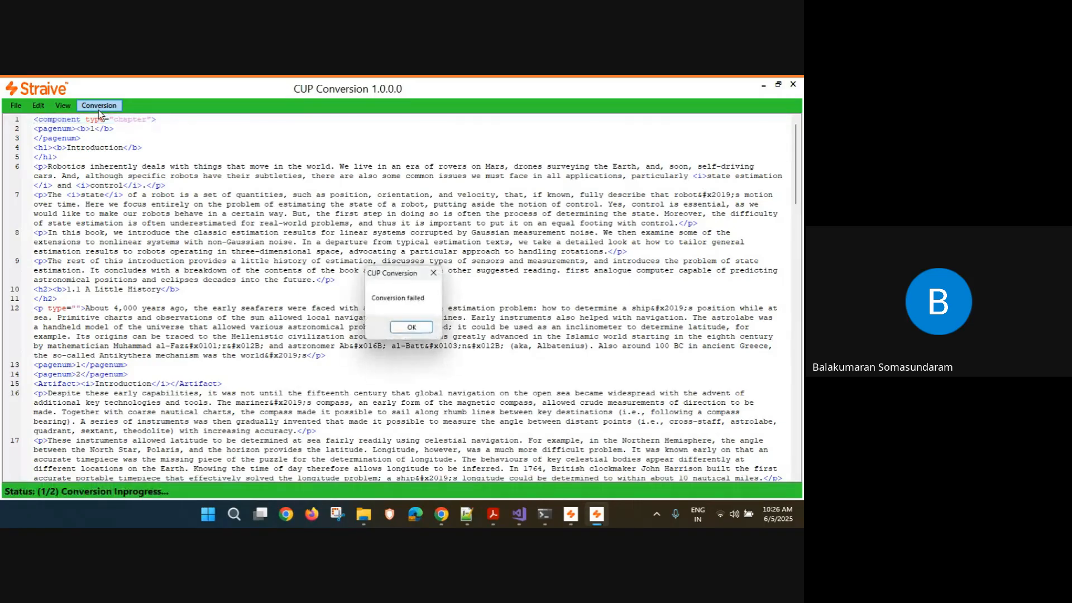
click(411, 327)
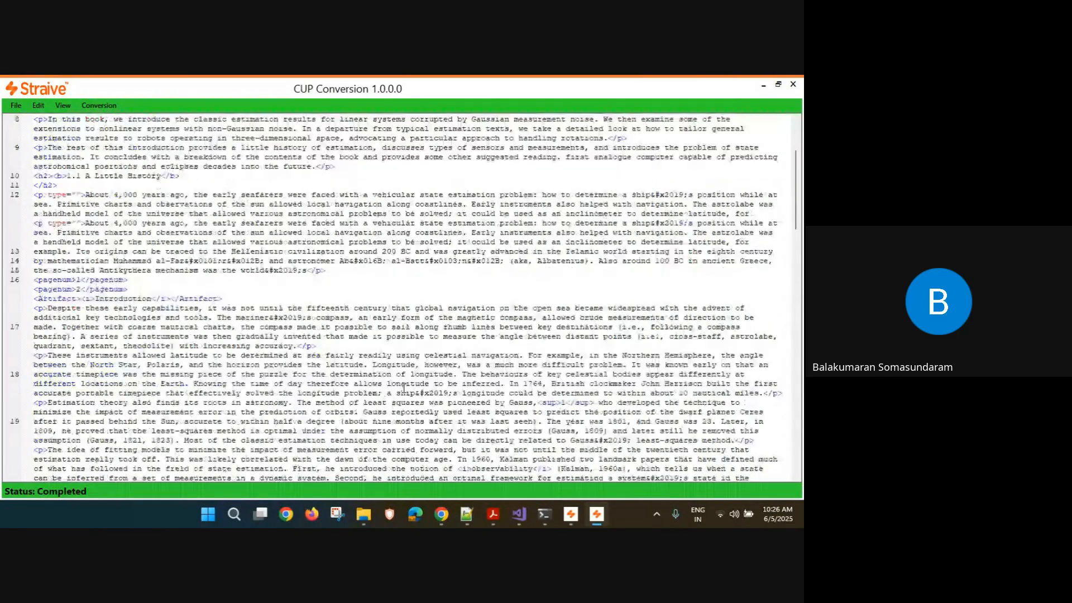
mouse_move(364, 514)
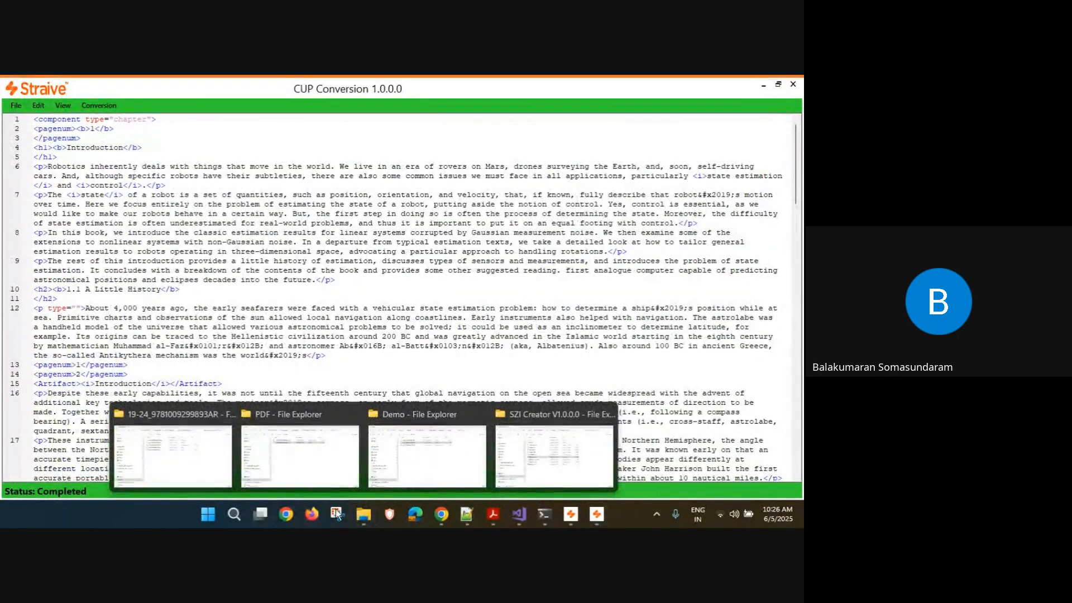
click(179, 478)
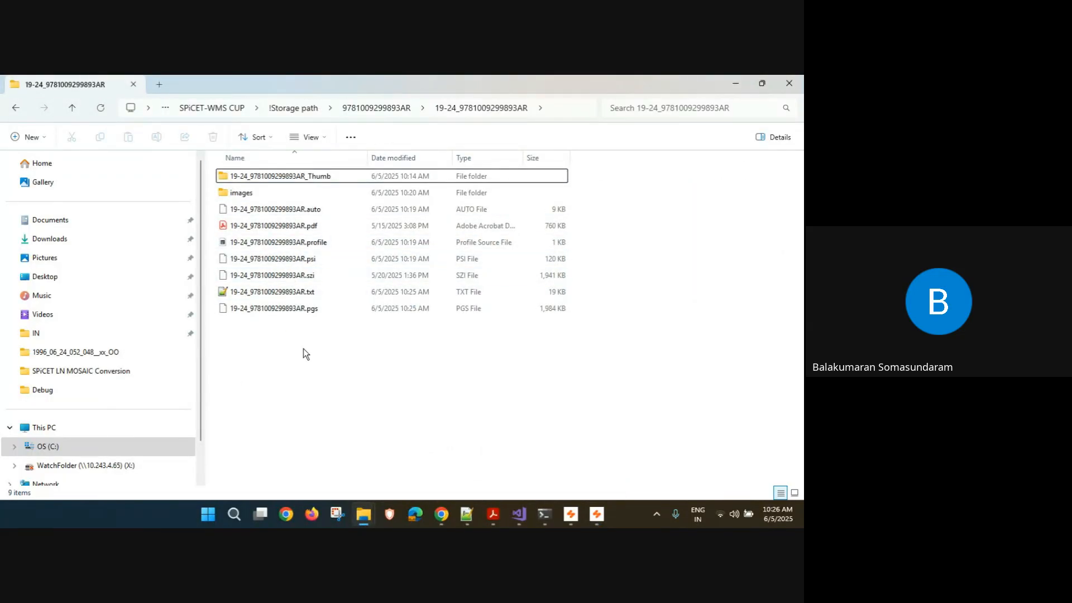
click(556, 101)
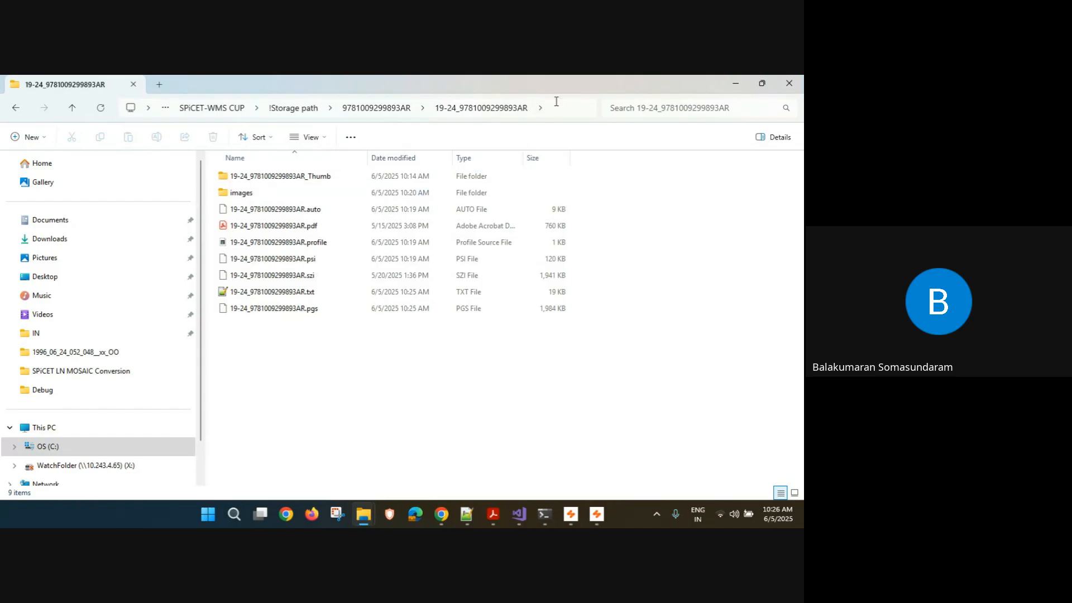
key(Escape)
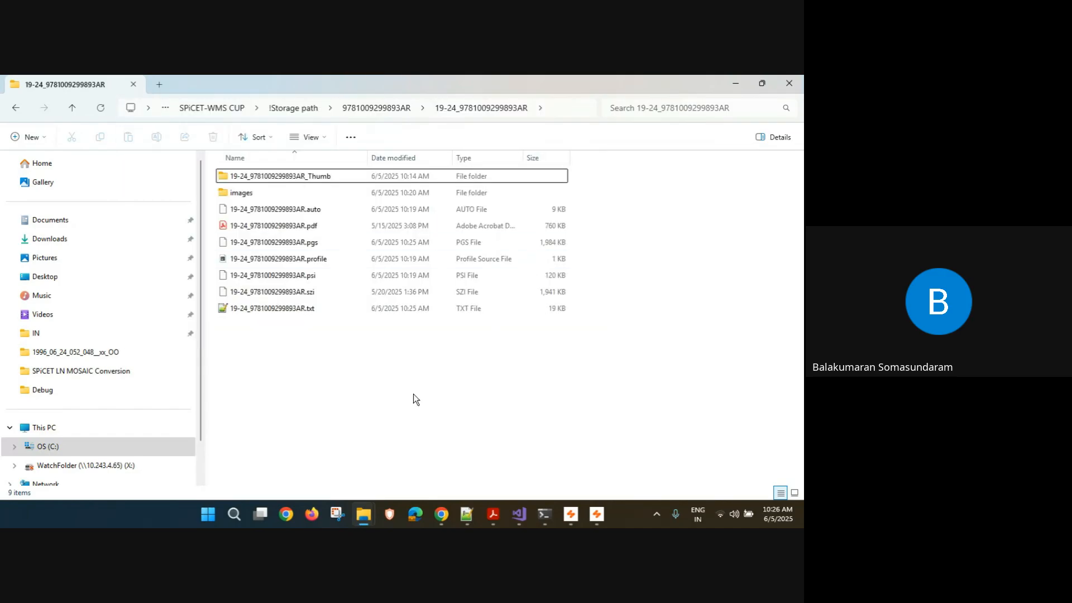
click(736, 83)
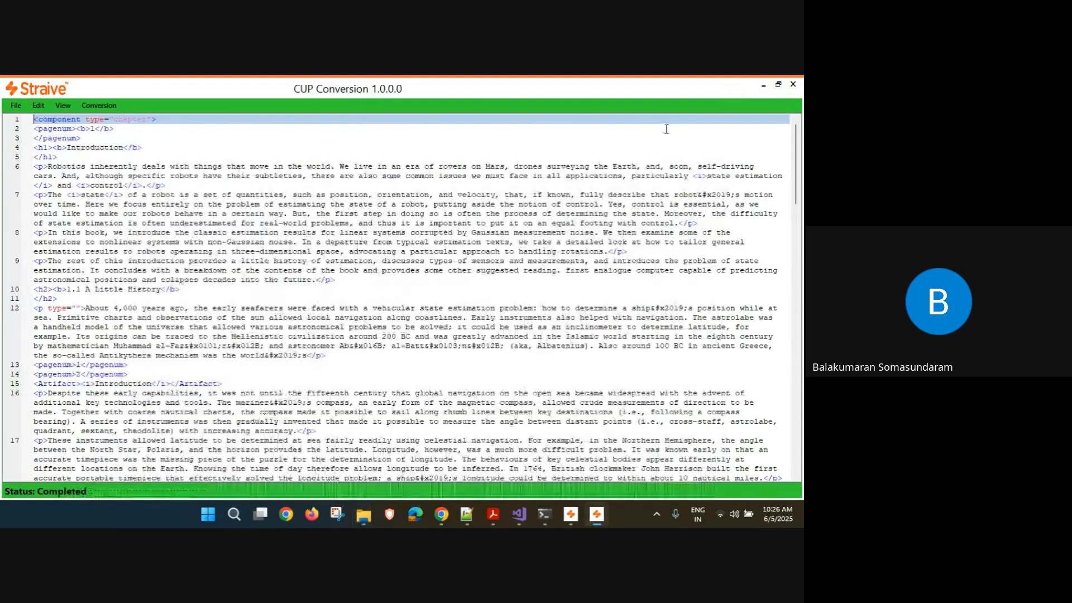
Try the CUP conversion again and look through the chapter tagging as far as the page 4 content
click(98, 106)
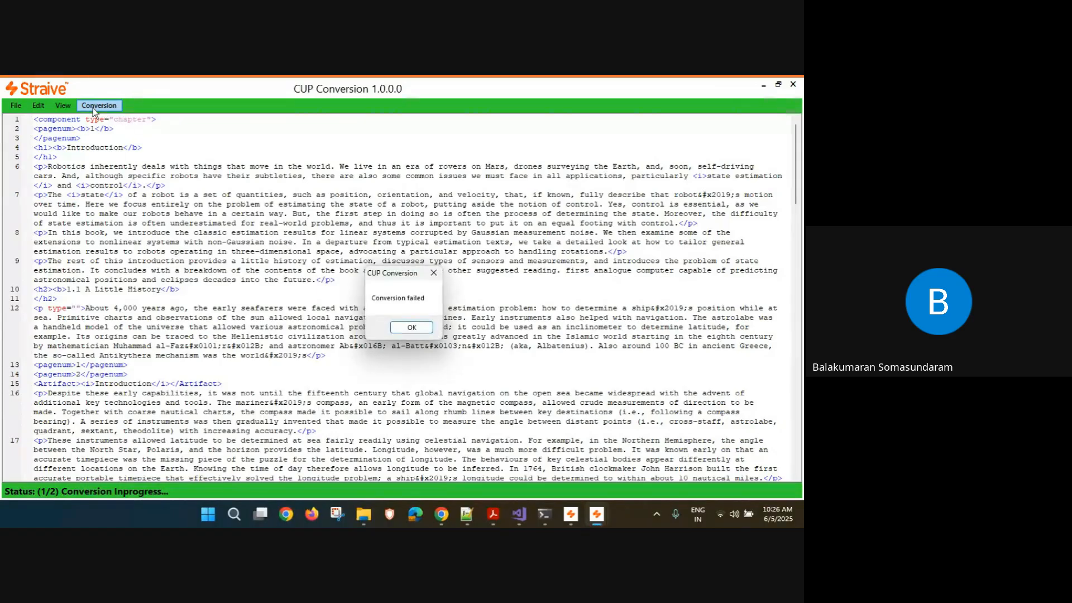
click(411, 328)
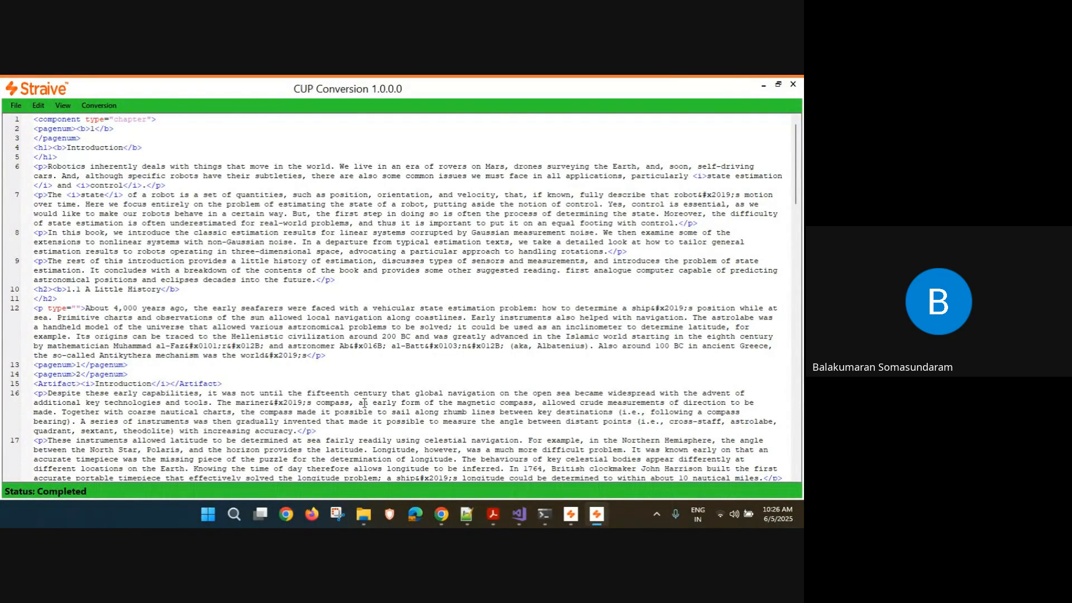
scroll(365, 403, down, 15)
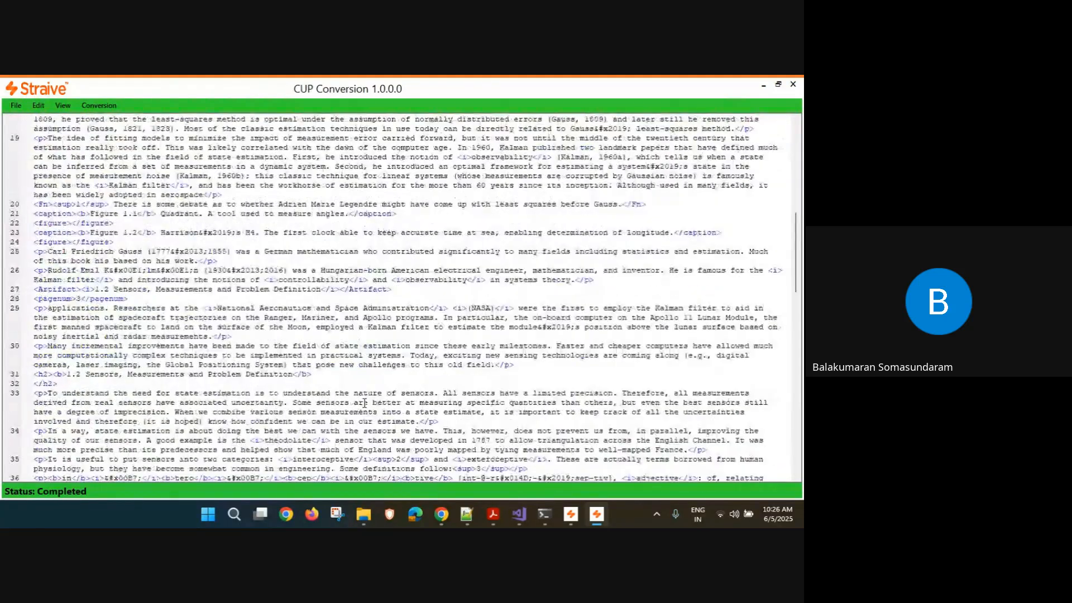
scroll(364, 402, down, 5)
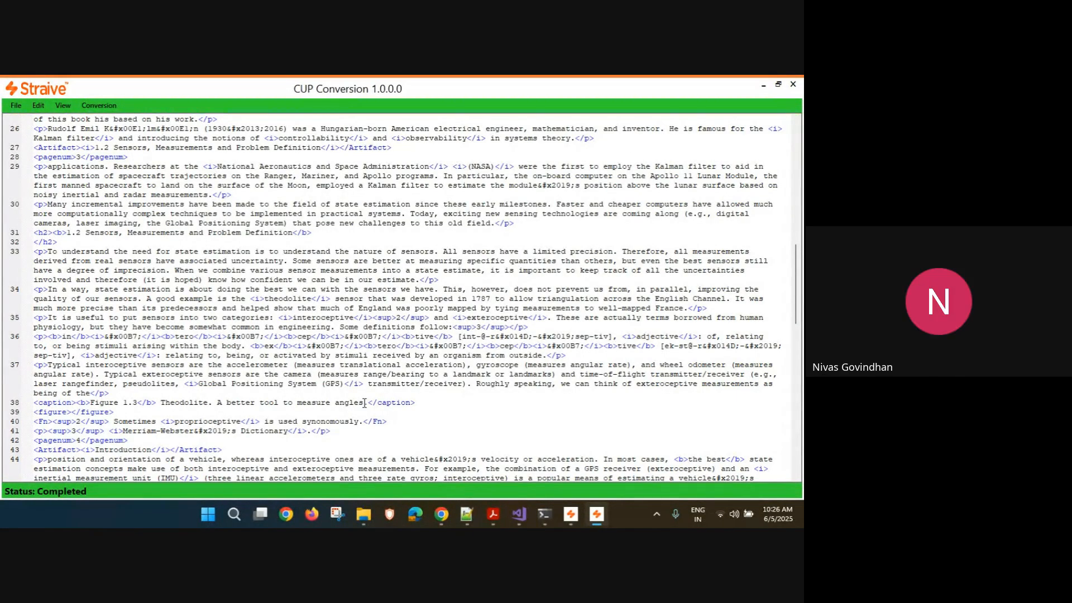
scroll(263, 416, up, 10)
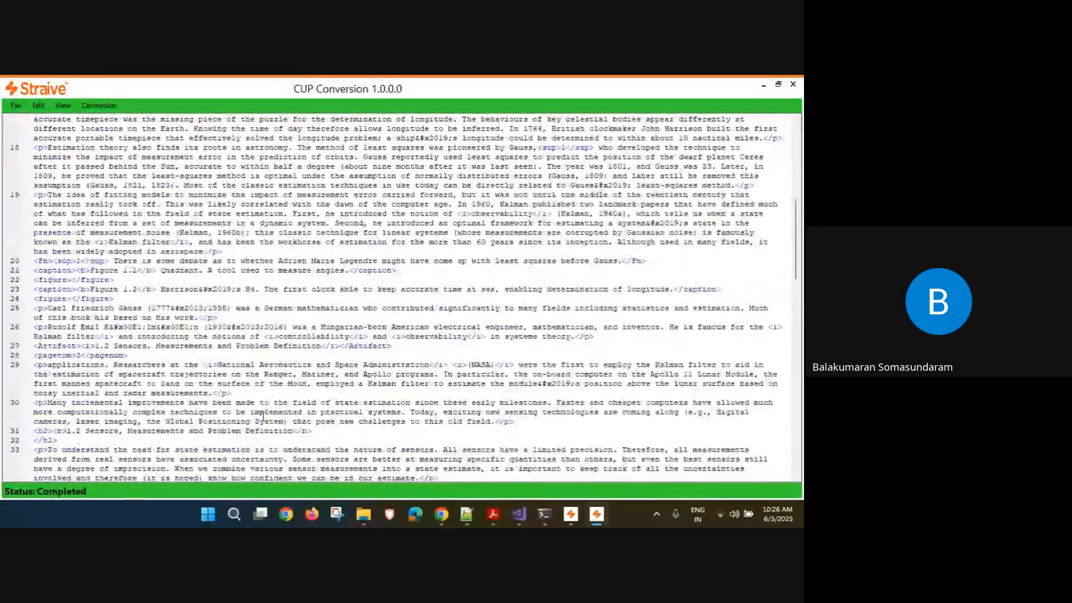
scroll(263, 416, up, 3)
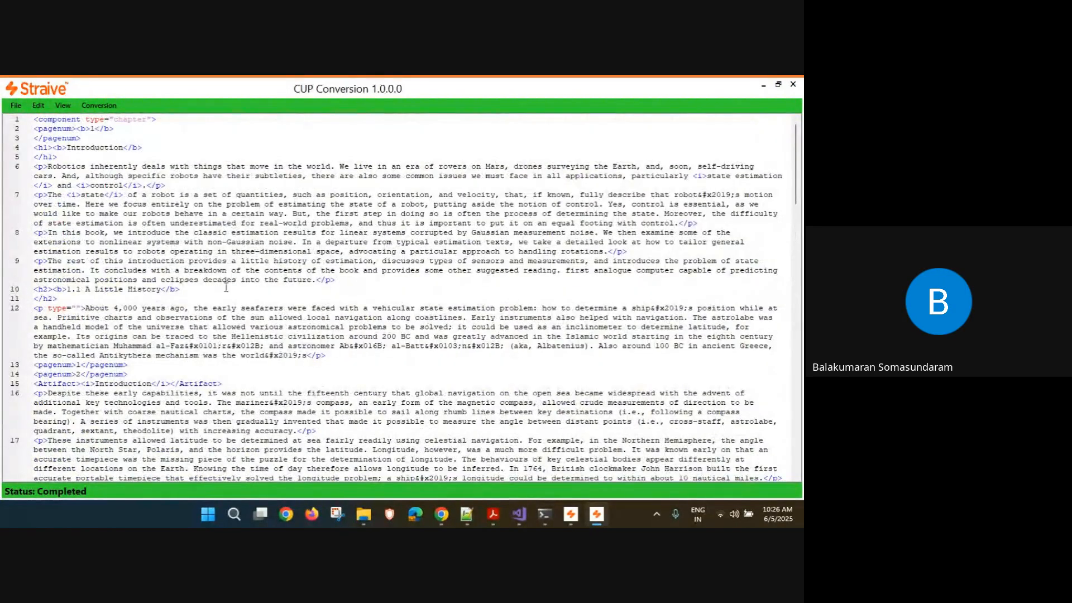
mouse_move(363, 515)
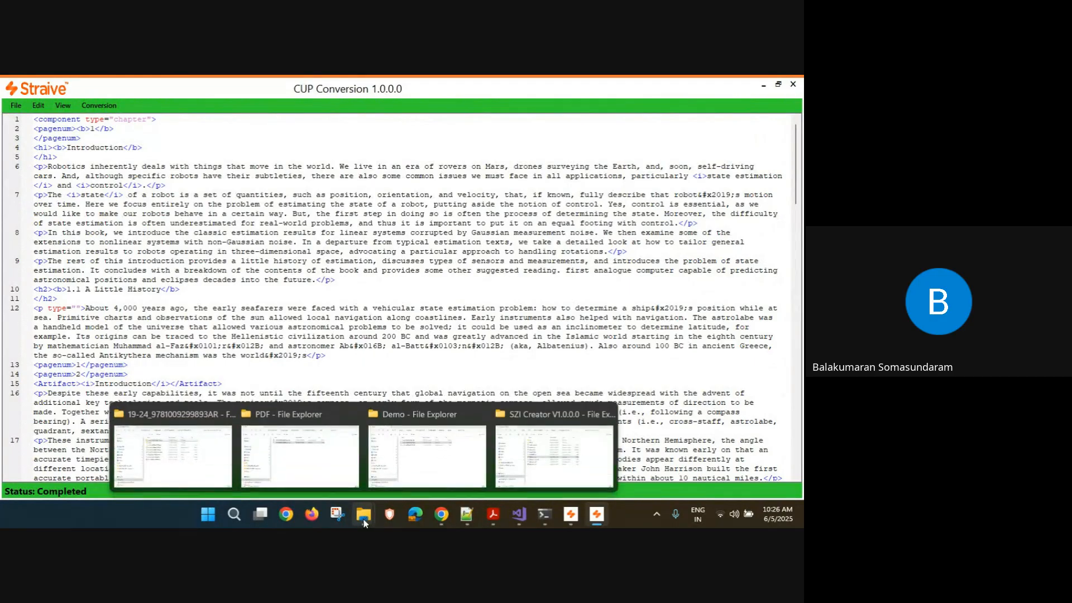
click(191, 461)
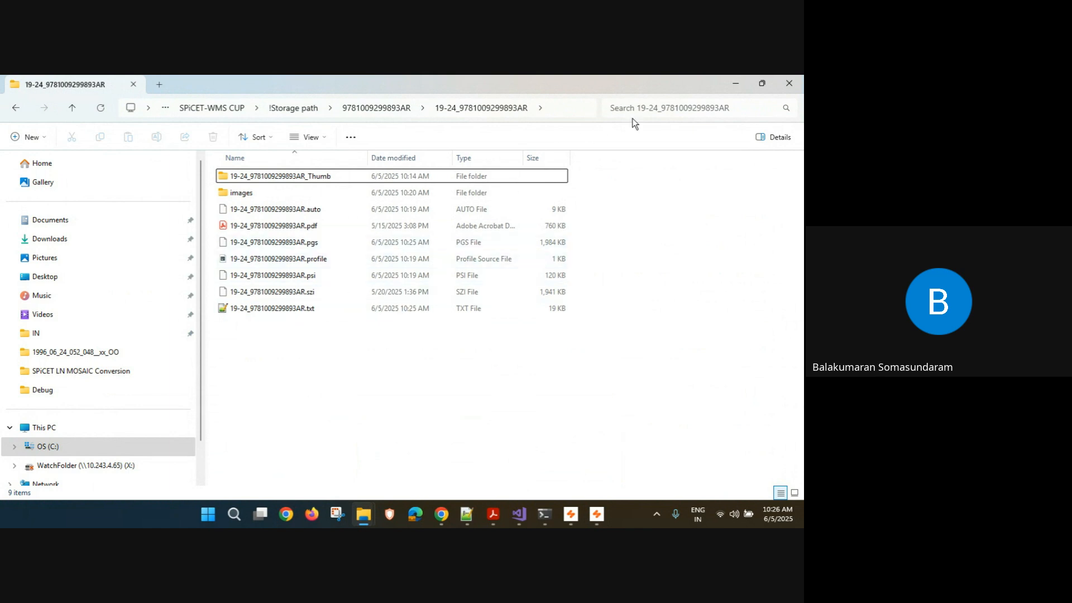
click(728, 85)
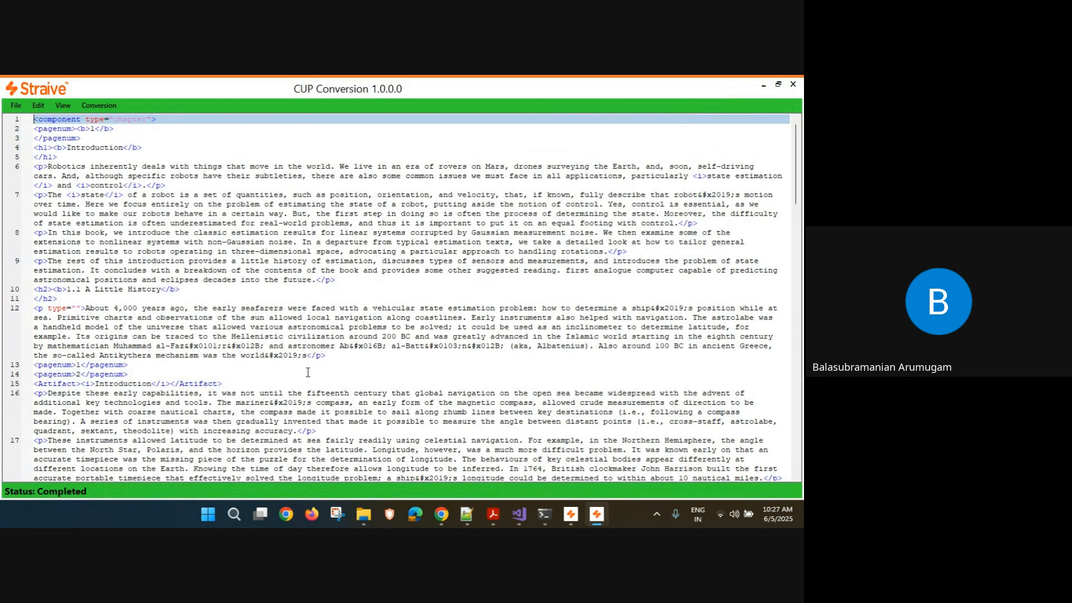
Examine the tagging of the whole chapter, from the opening component tag through to the closing one
scroll(307, 373, down, 10)
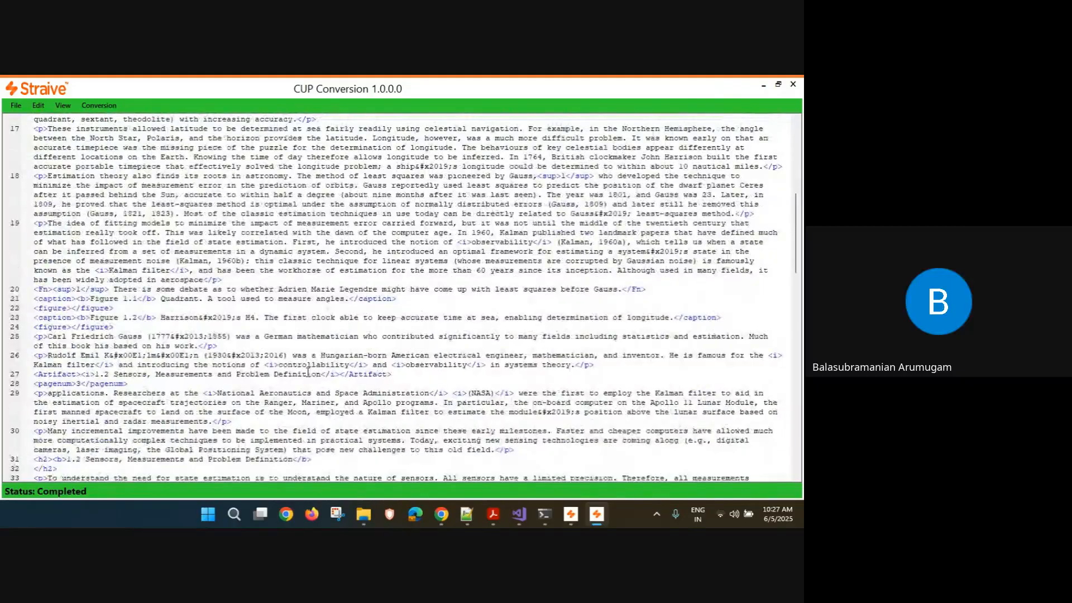
scroll(308, 373, down, 10)
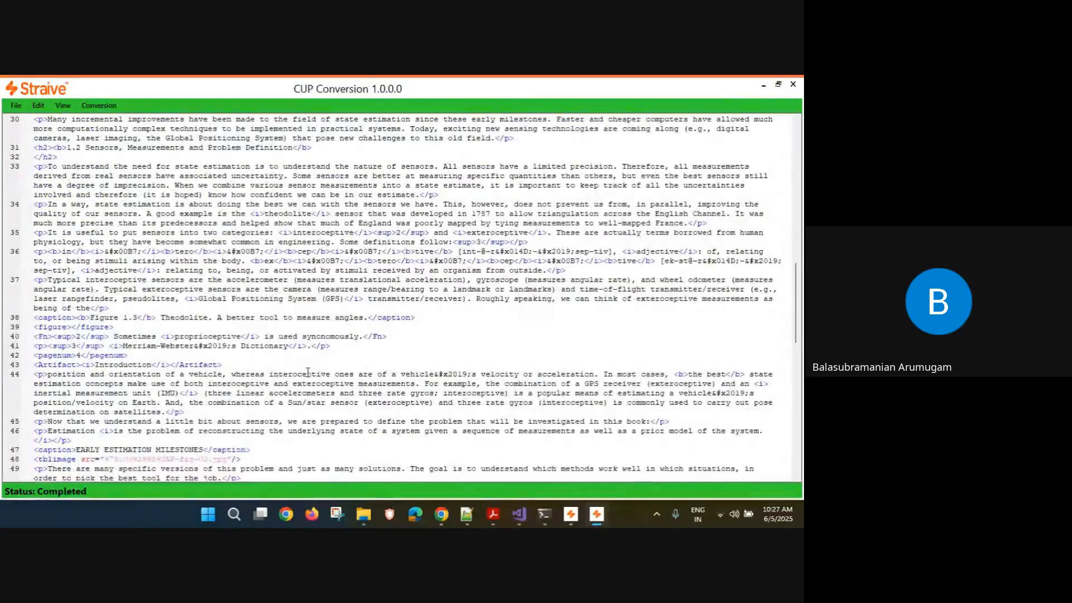
scroll(308, 372, down, 5)
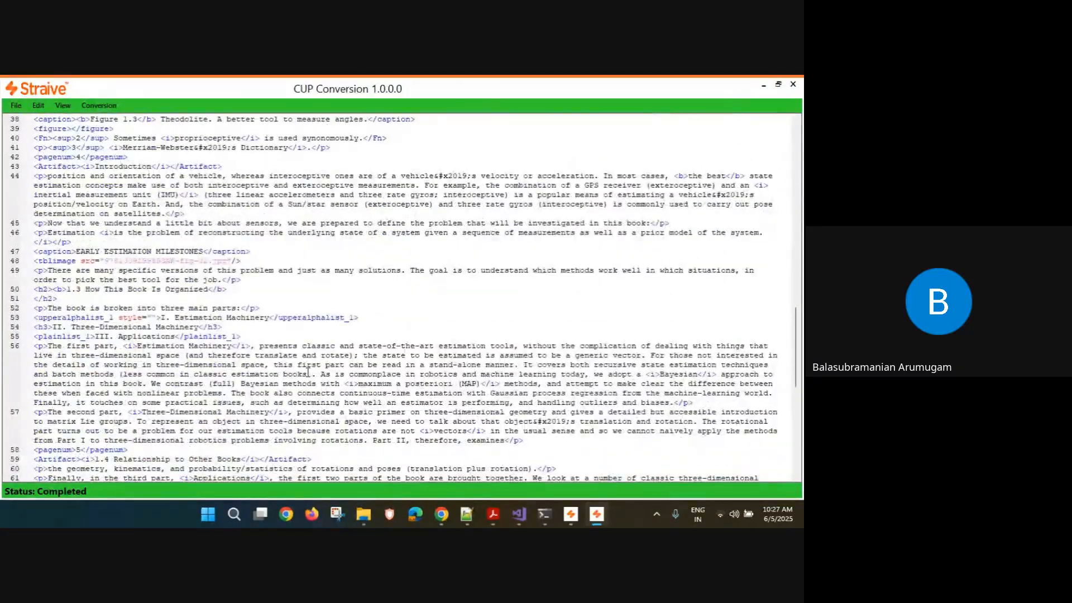
scroll(308, 372, down, 8)
scroll(308, 373, down, 6)
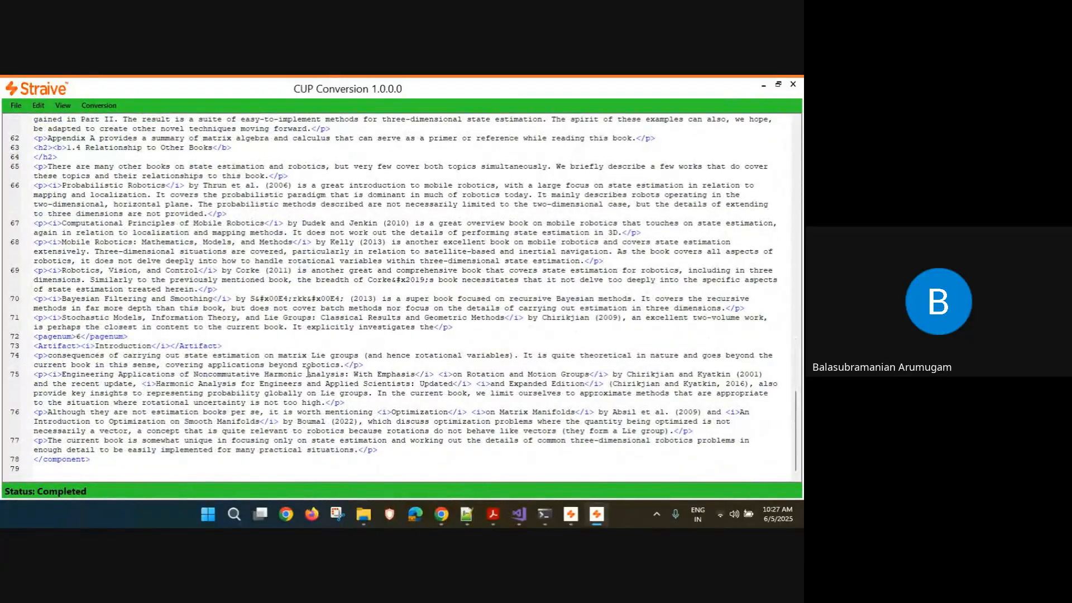
scroll(308, 372, up, 15)
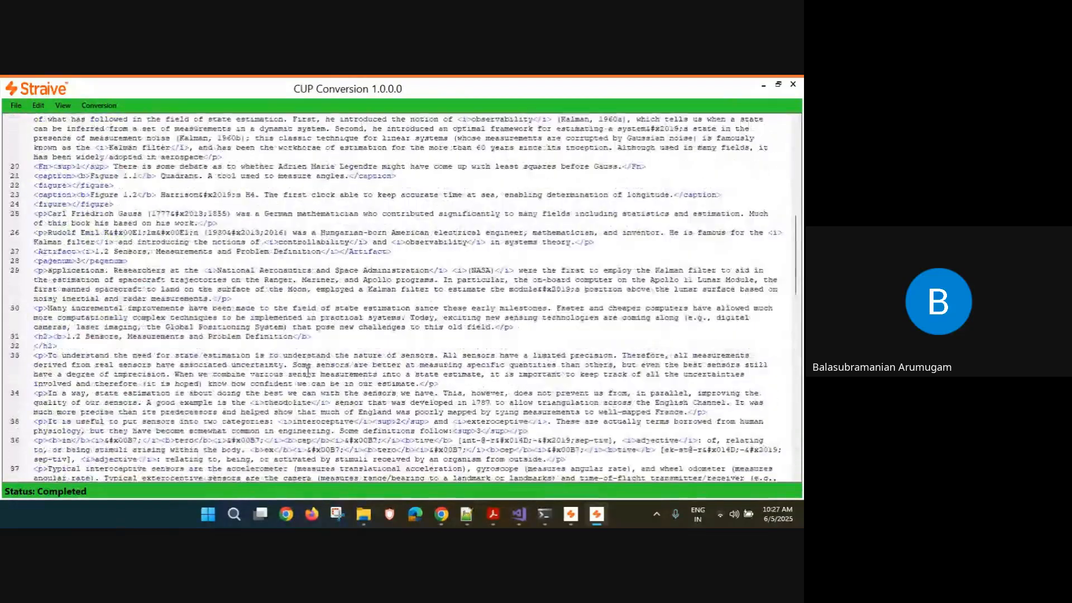
scroll(308, 373, up, 8)
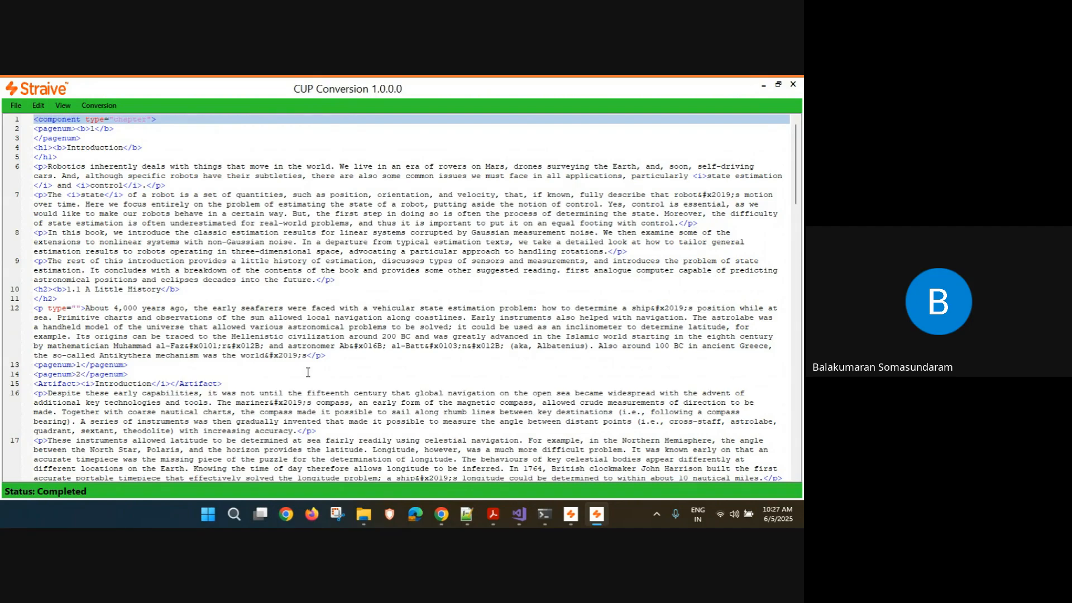
click(100, 108)
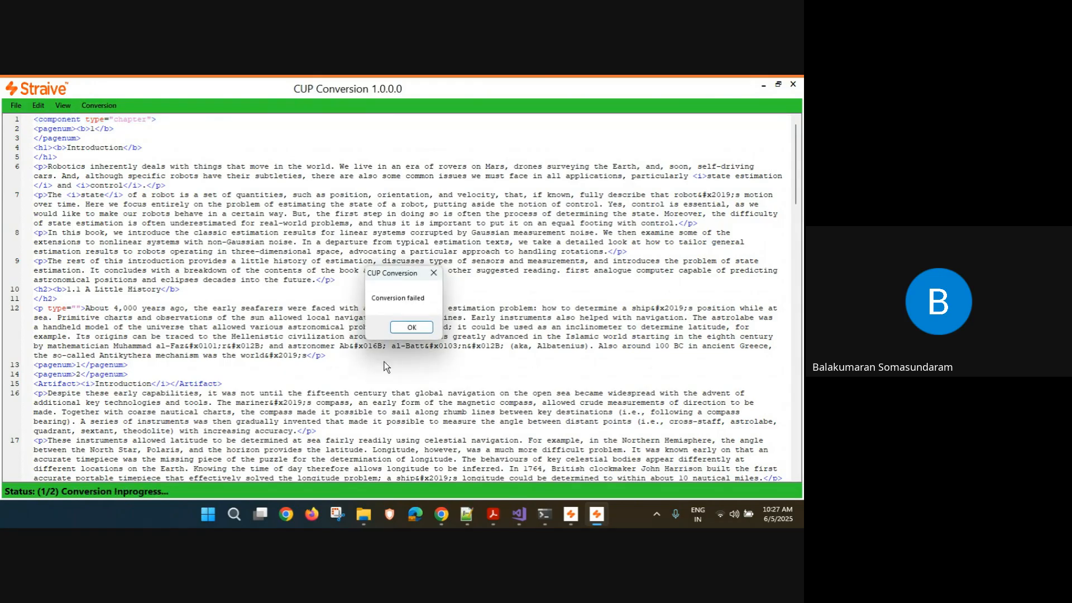
click(411, 329)
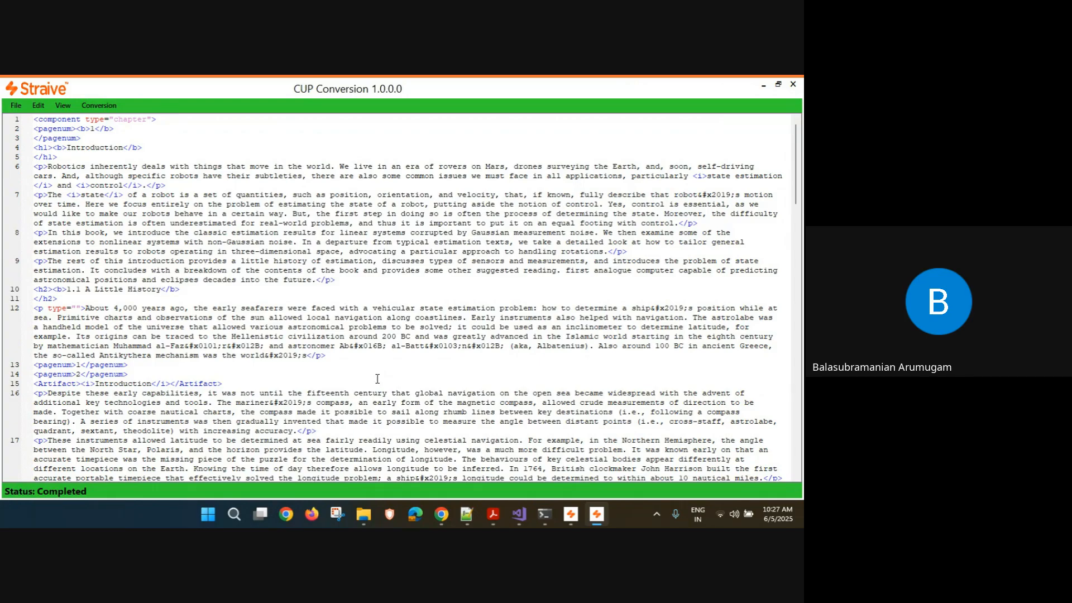
mouse_move(368, 514)
click(424, 456)
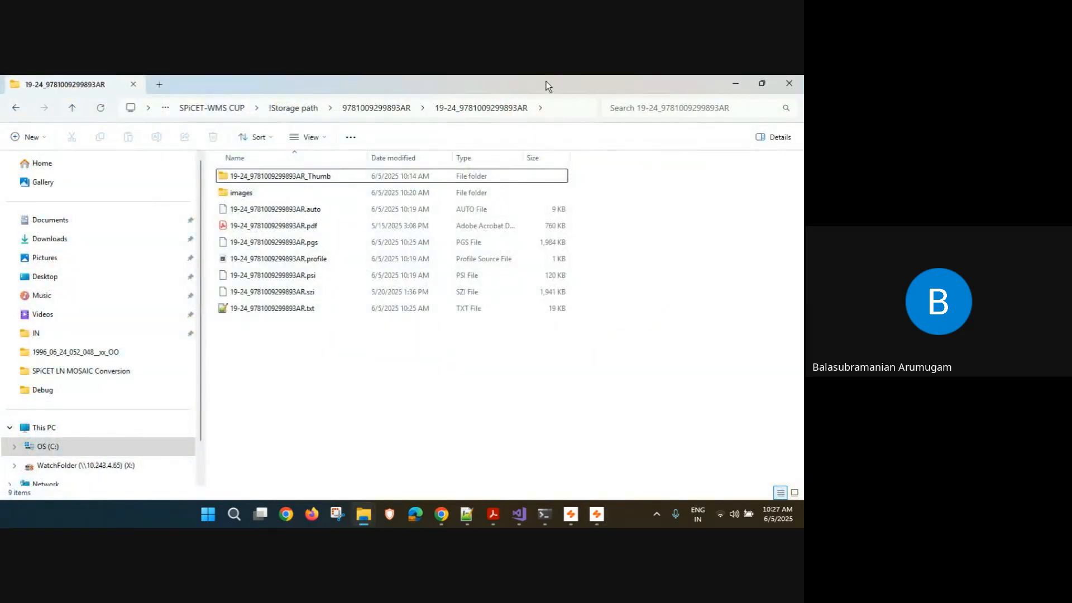
click(735, 84)
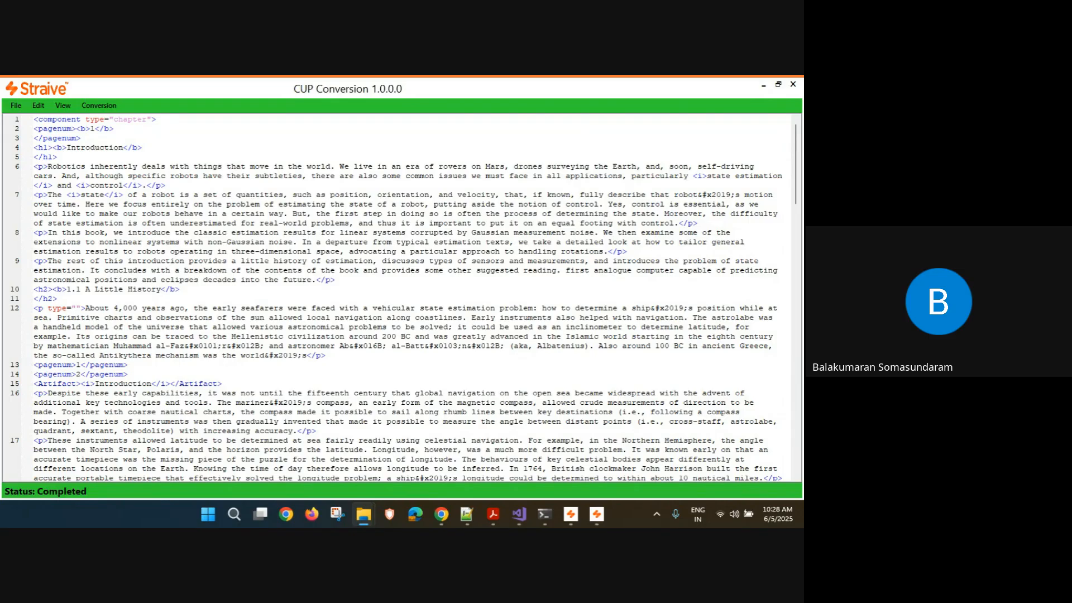
click(16, 105)
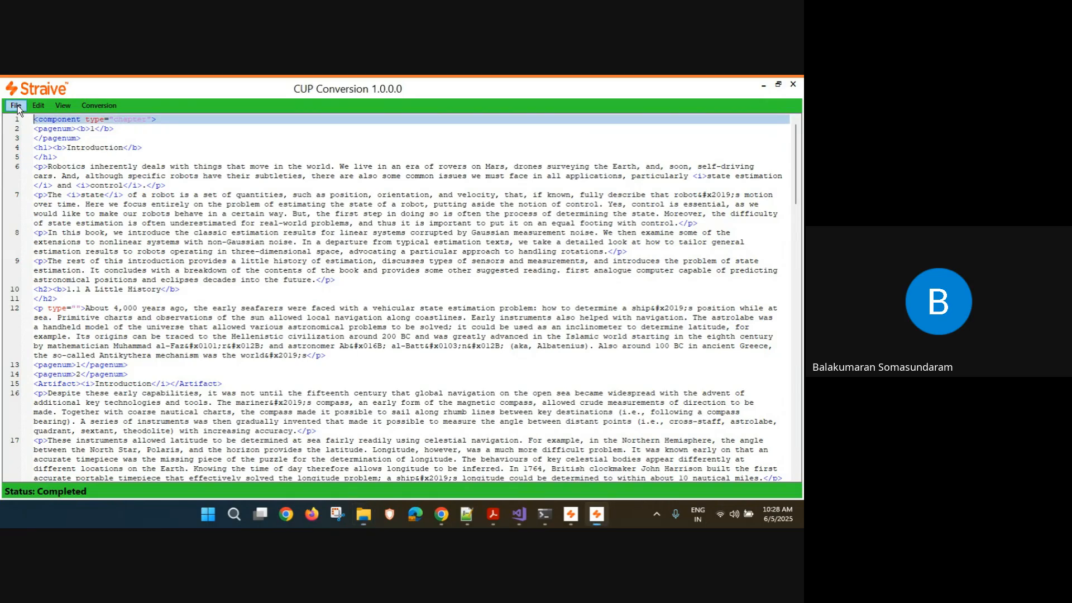
click(33, 118)
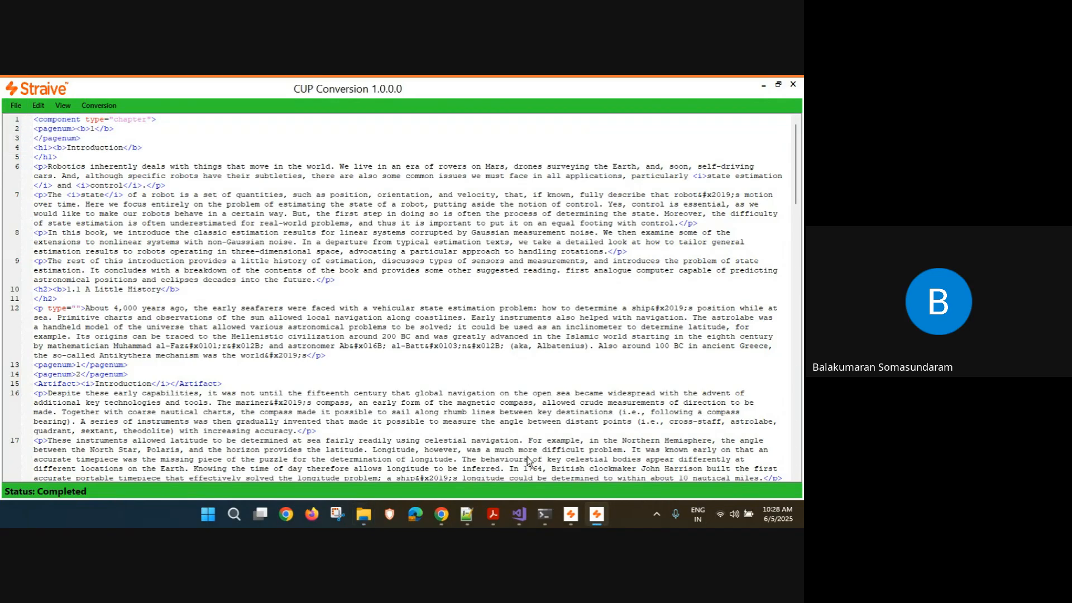
click(300, 336)
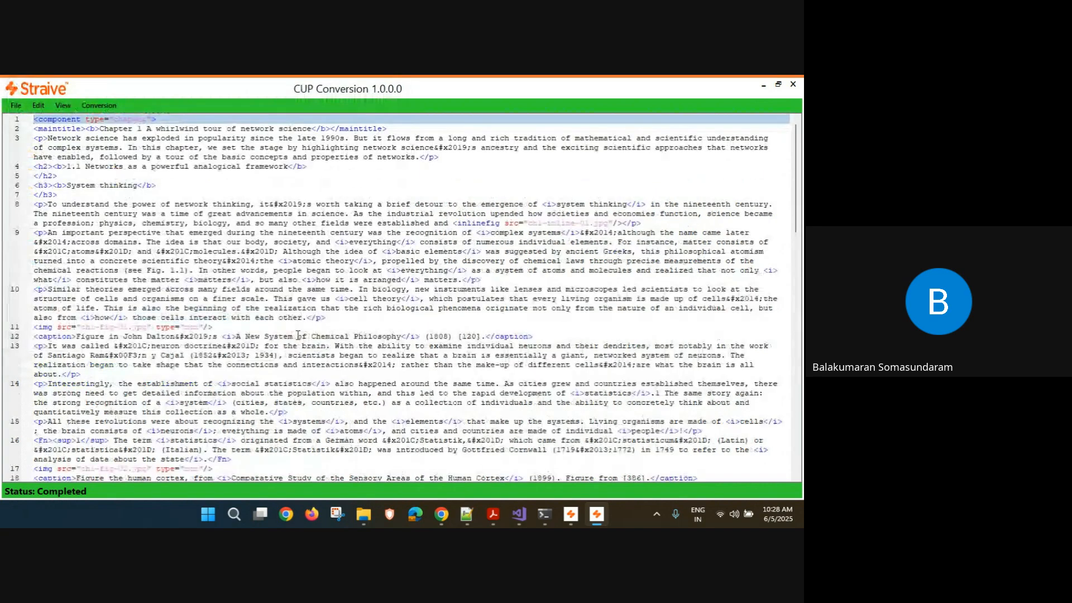
click(99, 106)
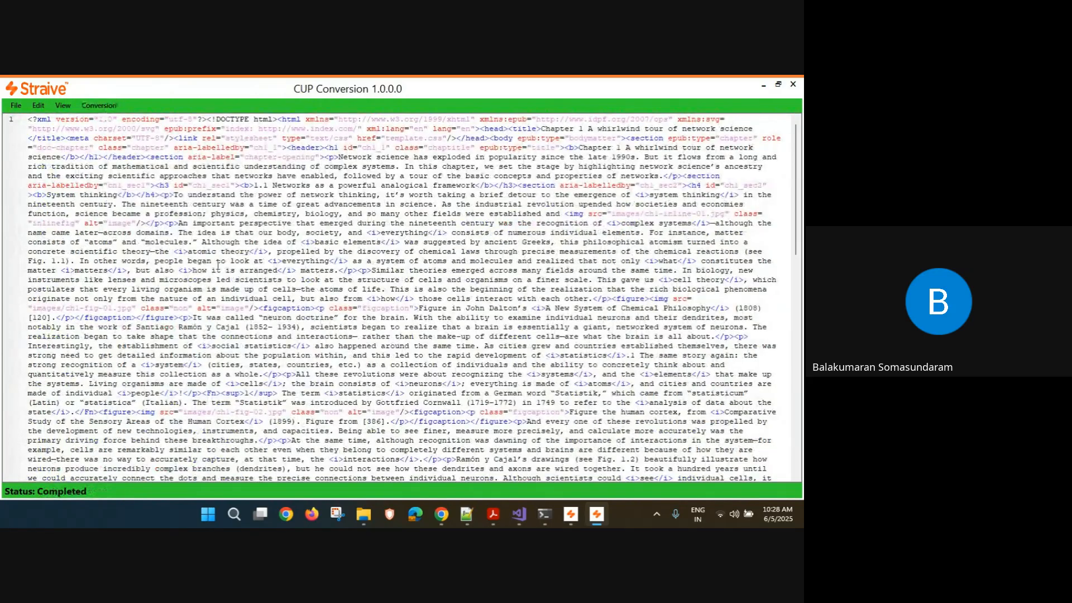
scroll(296, 350, down, 7)
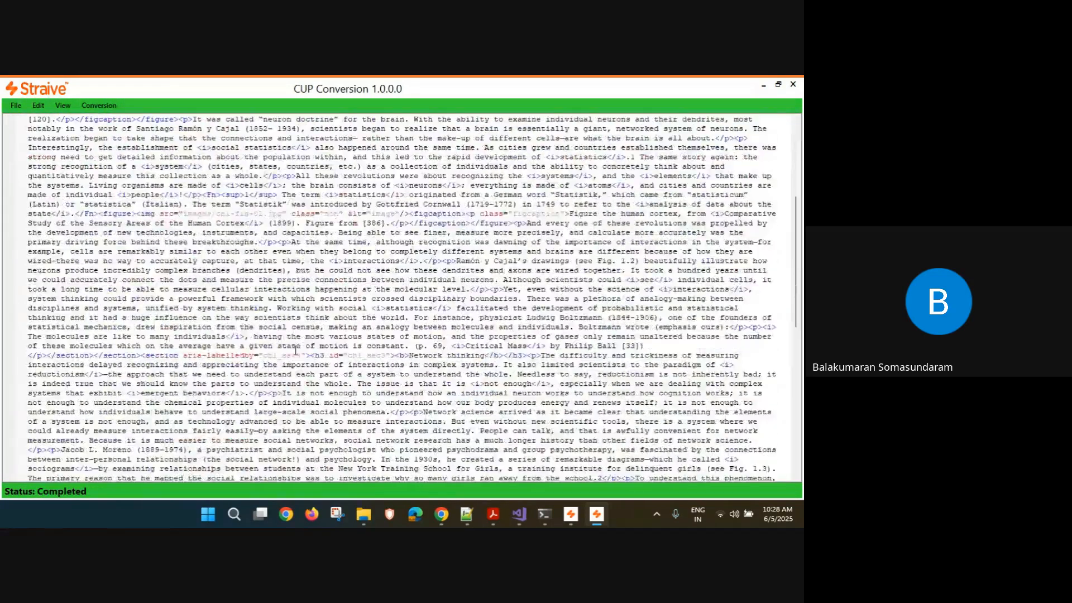
scroll(296, 350, down, 4)
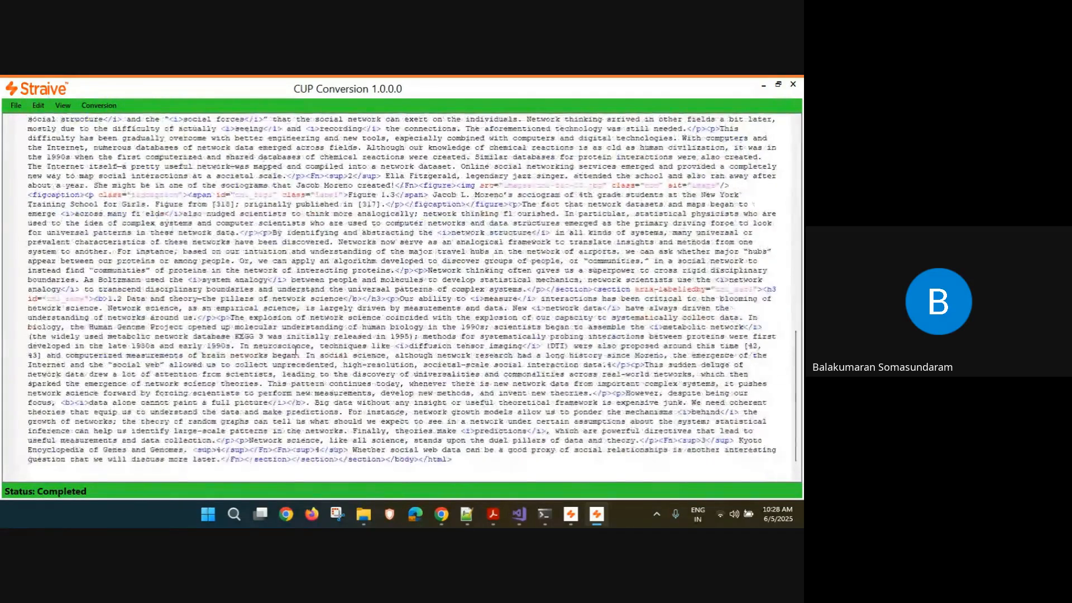
scroll(296, 351, up, 11)
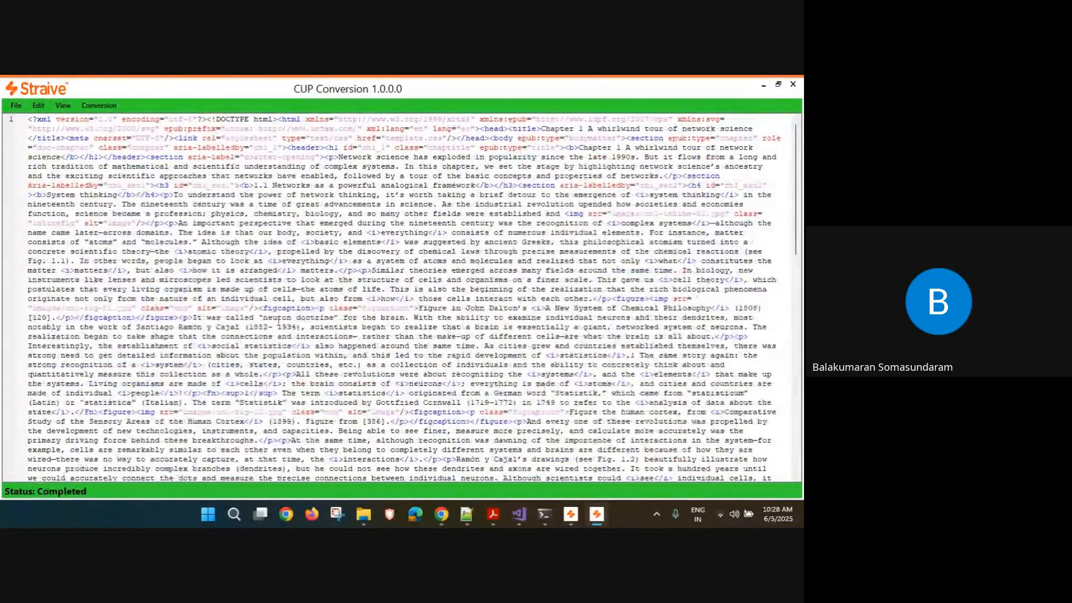
key(alt+Tab)
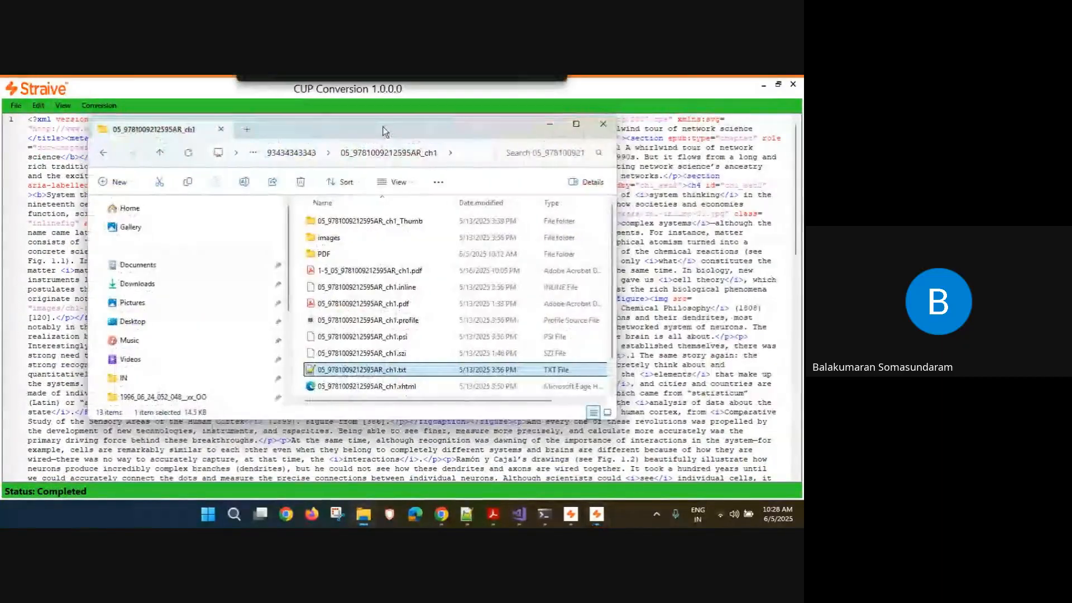
double_click(383, 128)
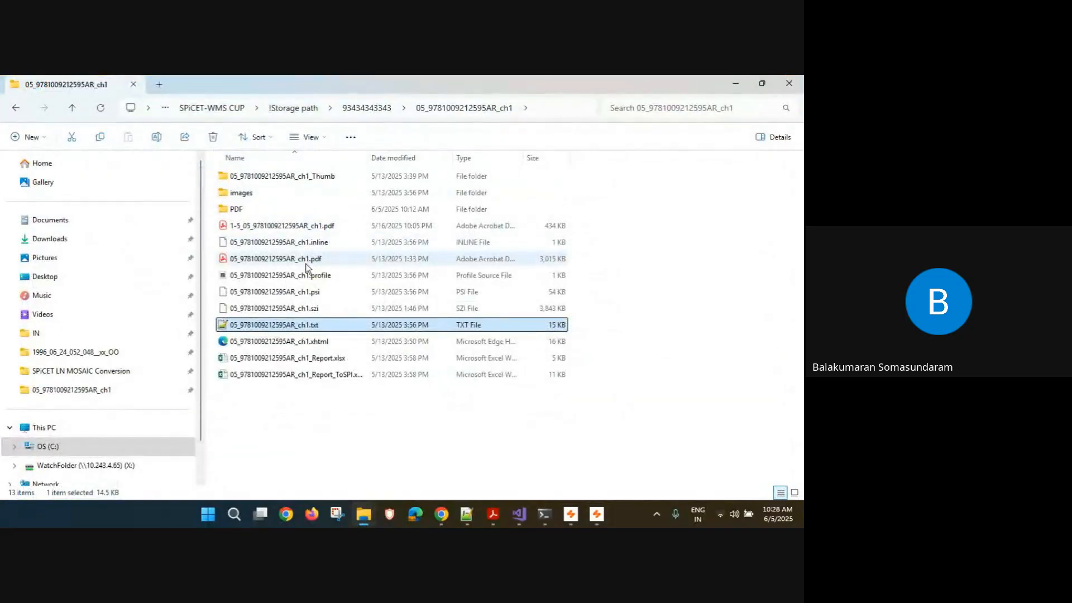
click(306, 264)
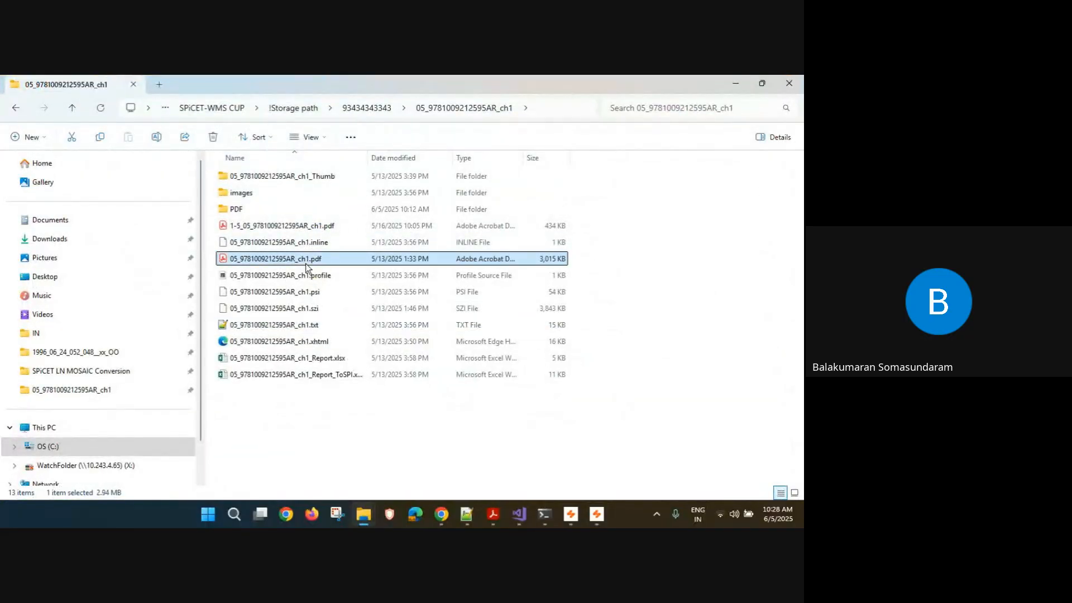
click(313, 348)
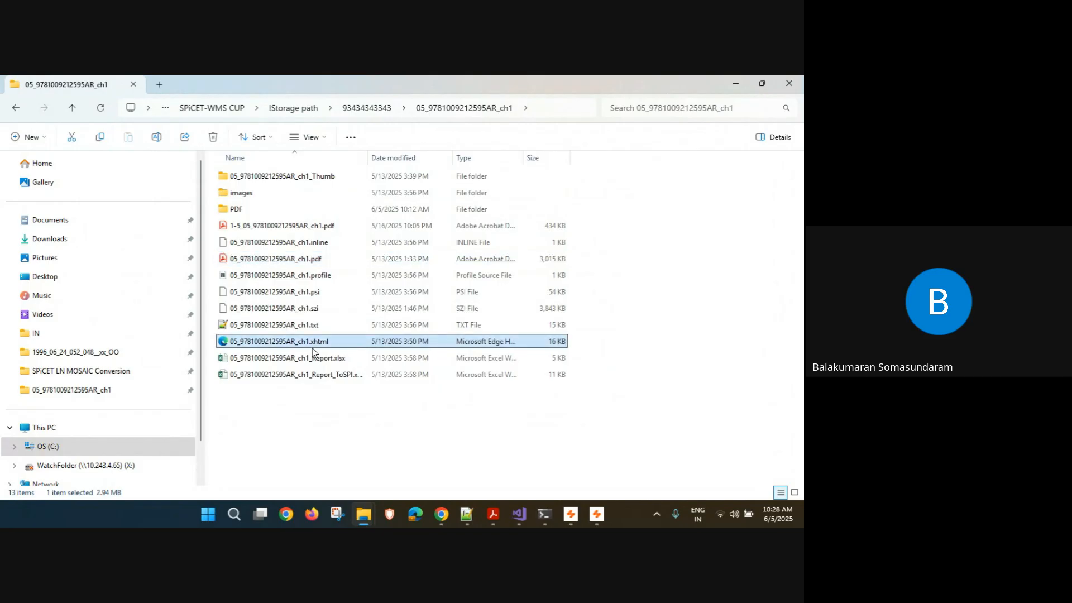
double_click(260, 195)
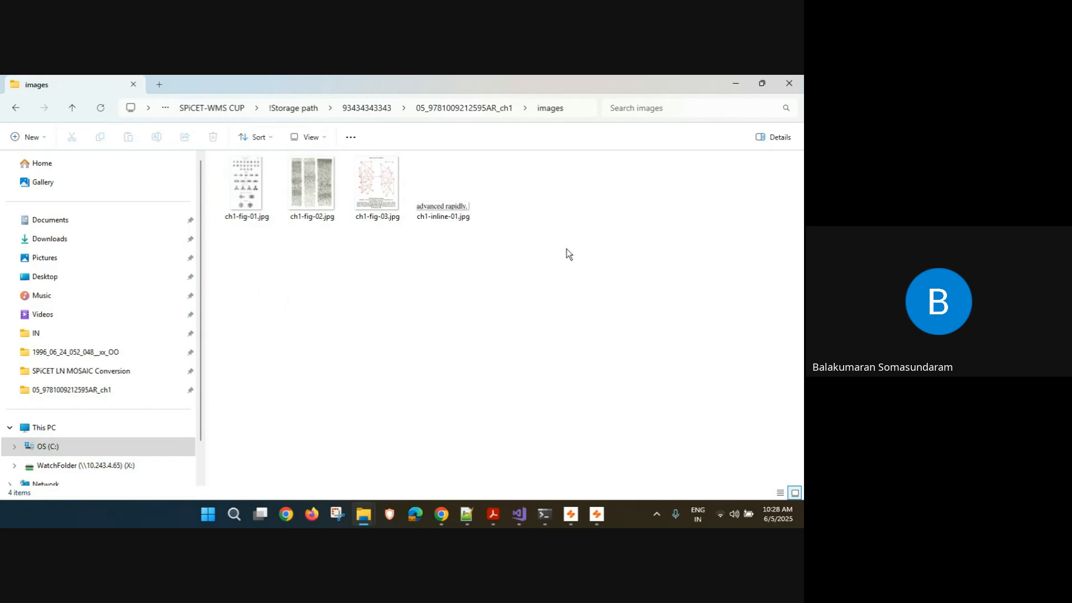
drag(601, 268, 237, 190)
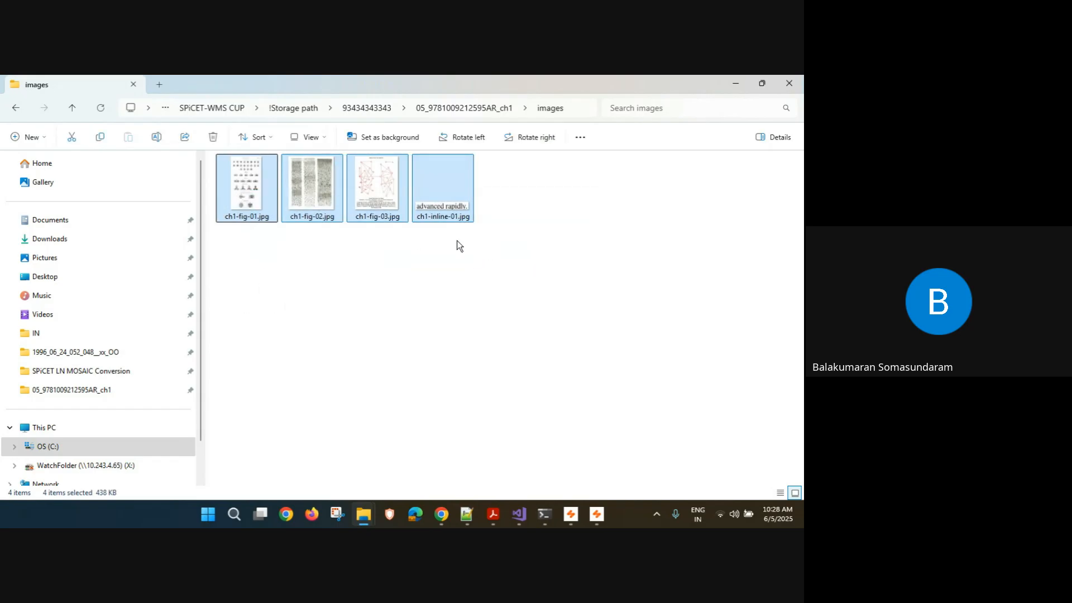
click(459, 245)
click(471, 109)
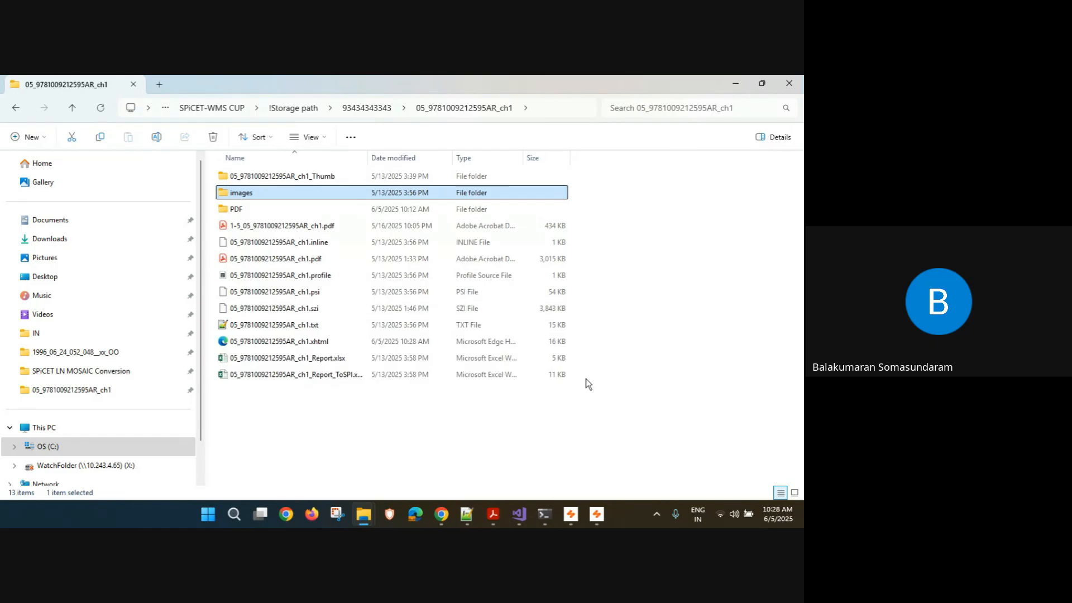
Recheck the source PDF and the converted XHTML file in the chapter folder, and minimize the folder window
click(298, 260)
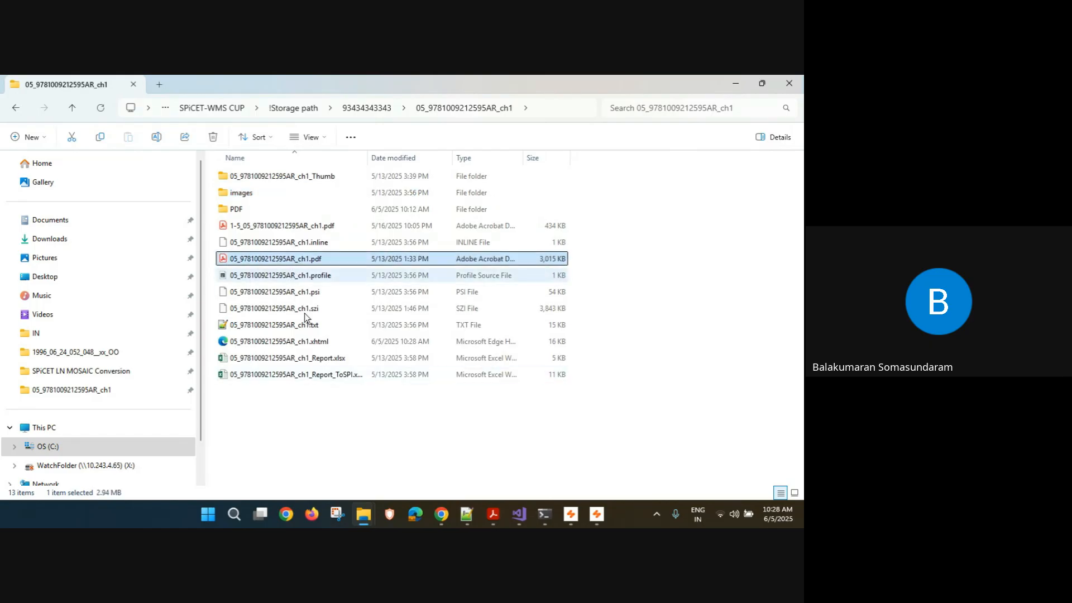
click(309, 342)
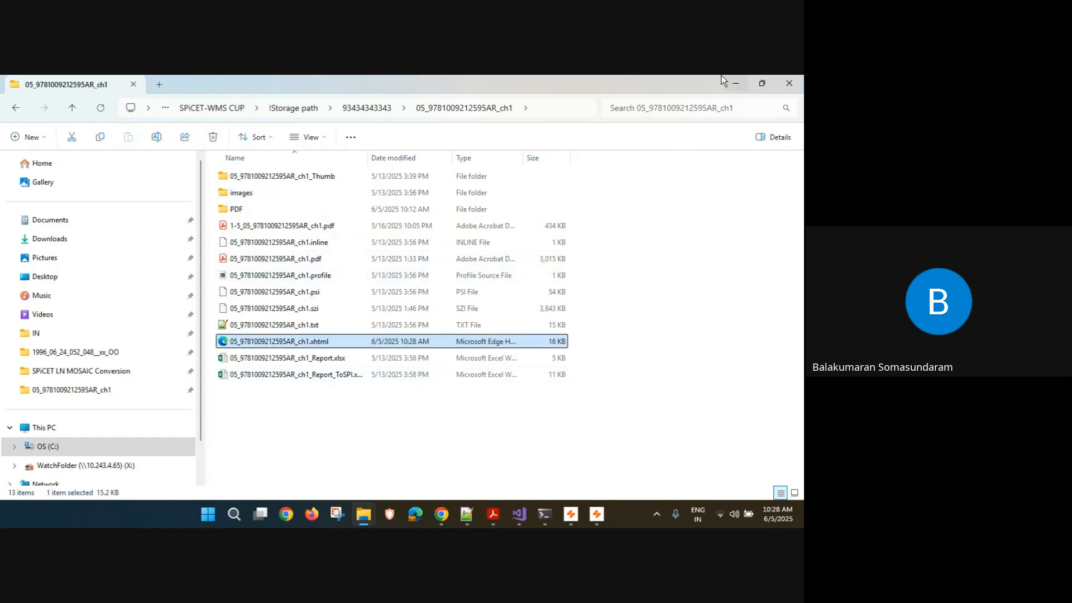
click(735, 83)
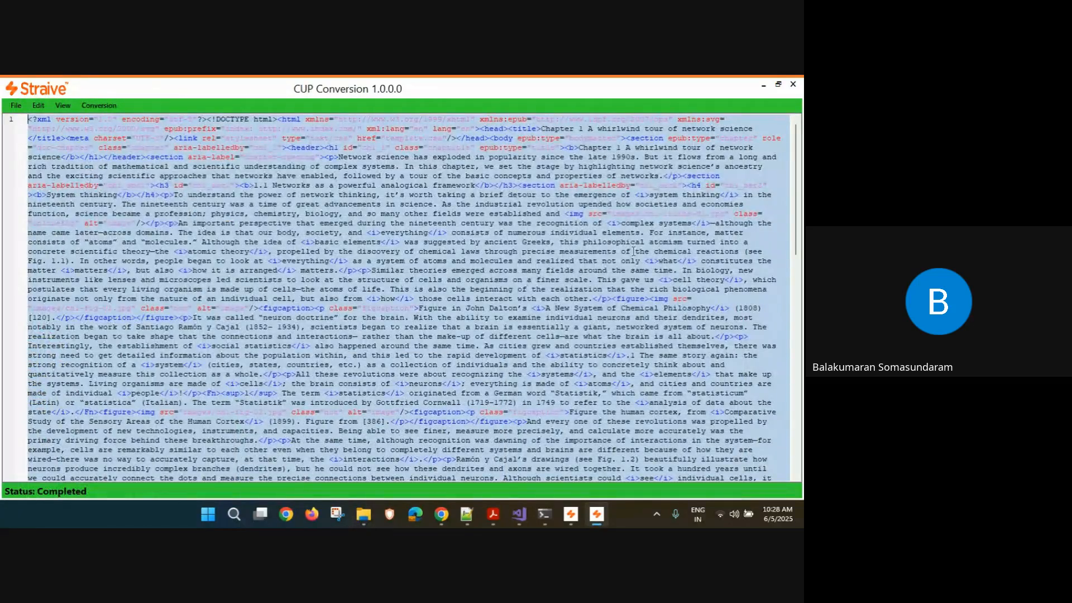
click(793, 85)
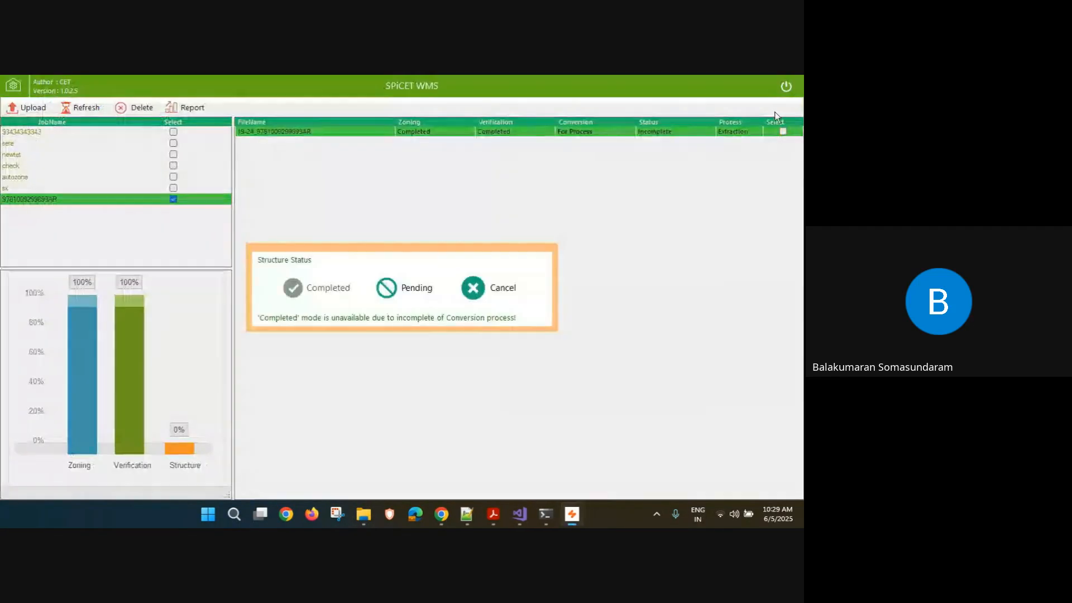
click(418, 302)
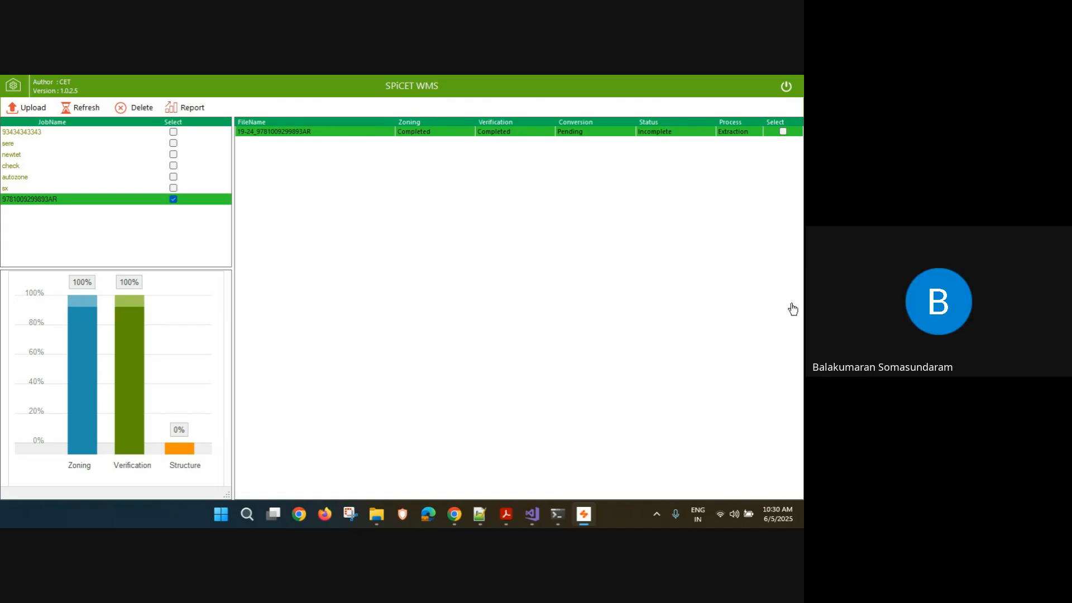
key(alt+Tab)
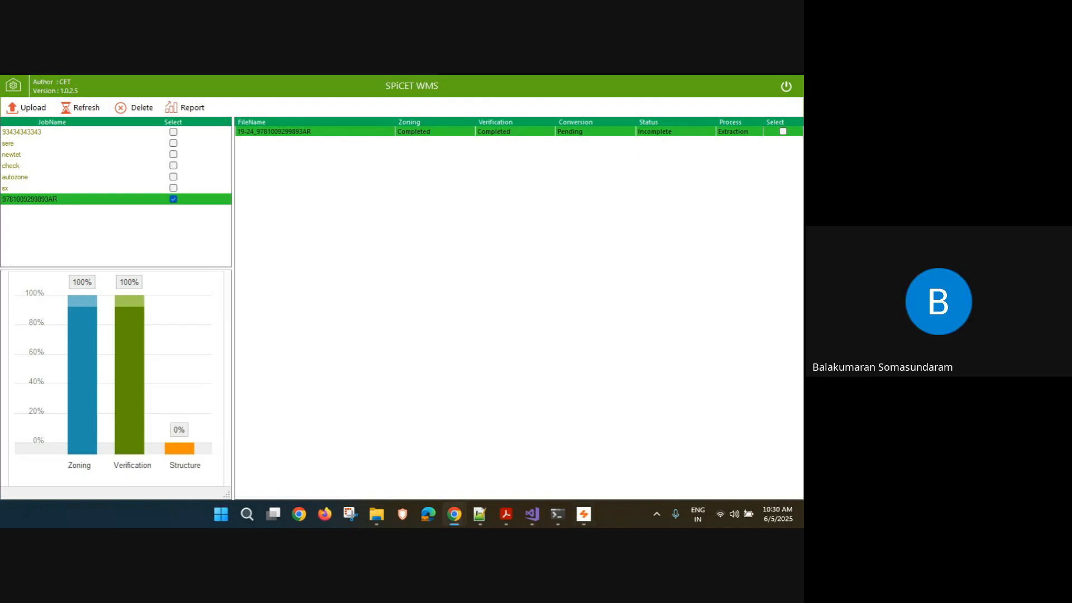